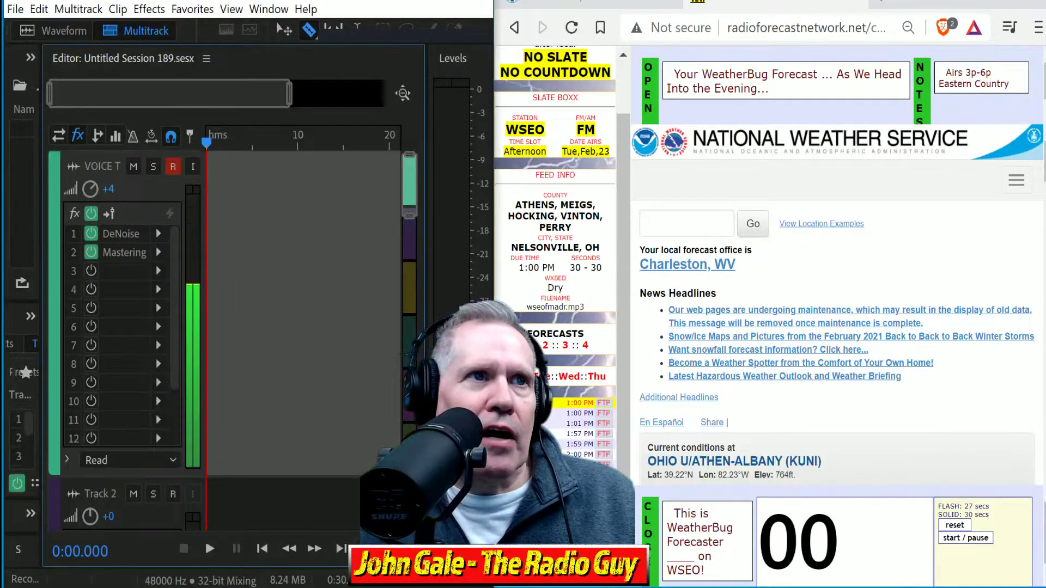
Start recording on the armed voice track and bring the Detailed Forecast section of the weather page into view.
click(205, 538)
key(shift+space)
scroll(875, 401, down, 4)
scroll(874, 400, down, 8)
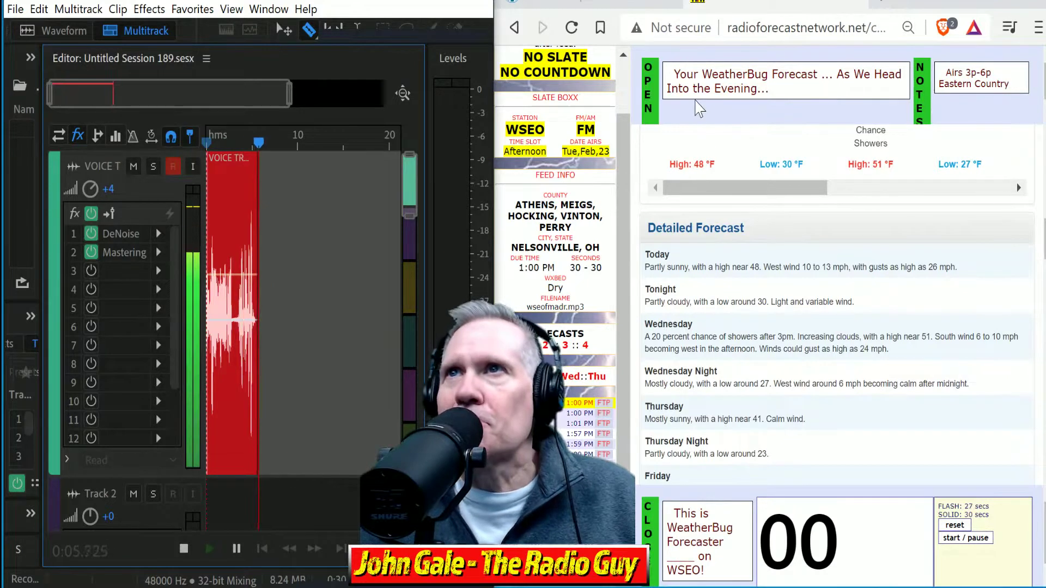
Highlight the opening script line, the Tonight through Friday forecasts and the closing script line on the forecast page.
drag(672, 75, 770, 88)
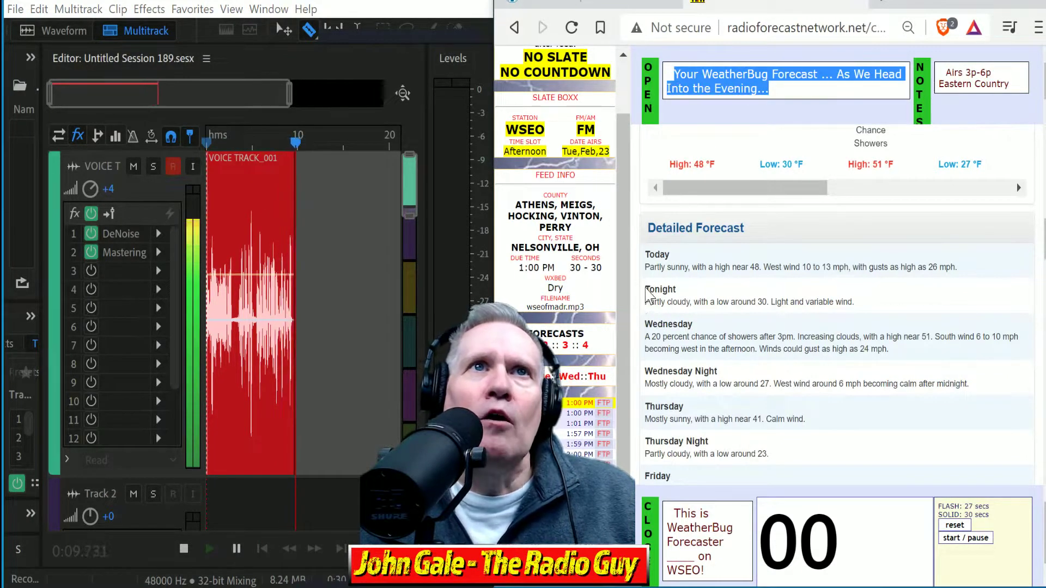
drag(644, 289, 773, 391)
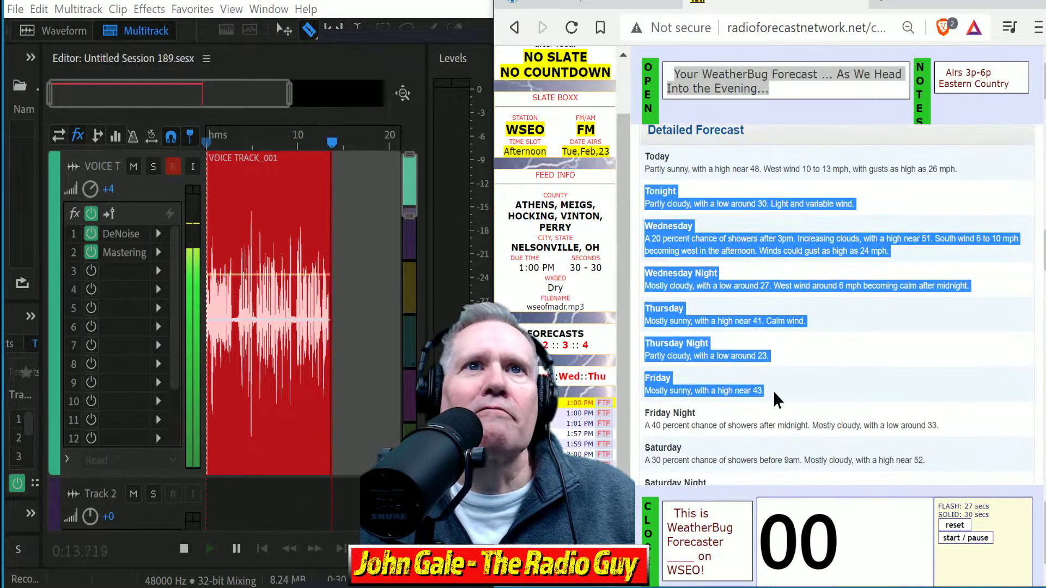
key(alt+Tab)
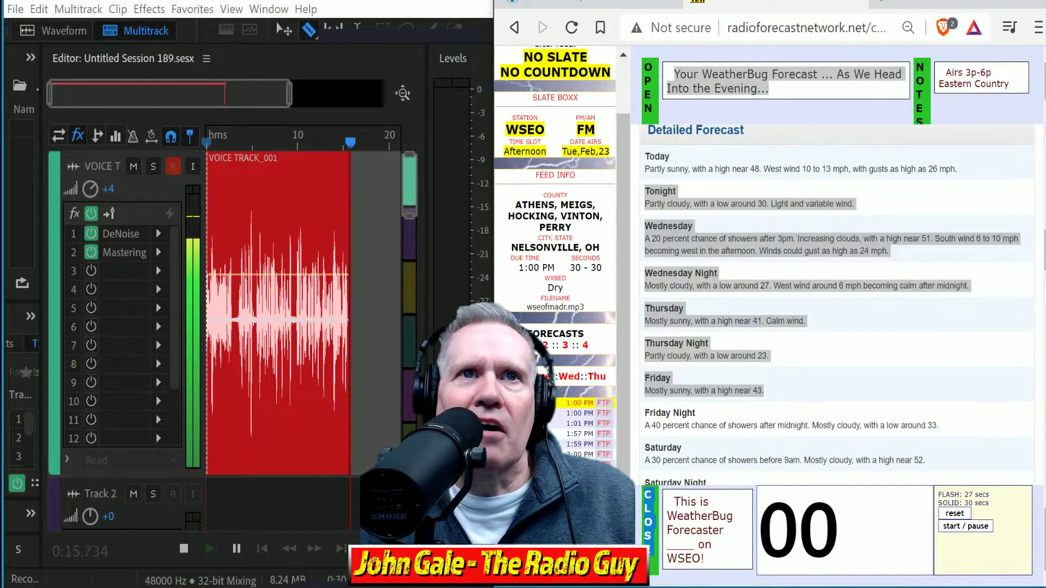
click(703, 529)
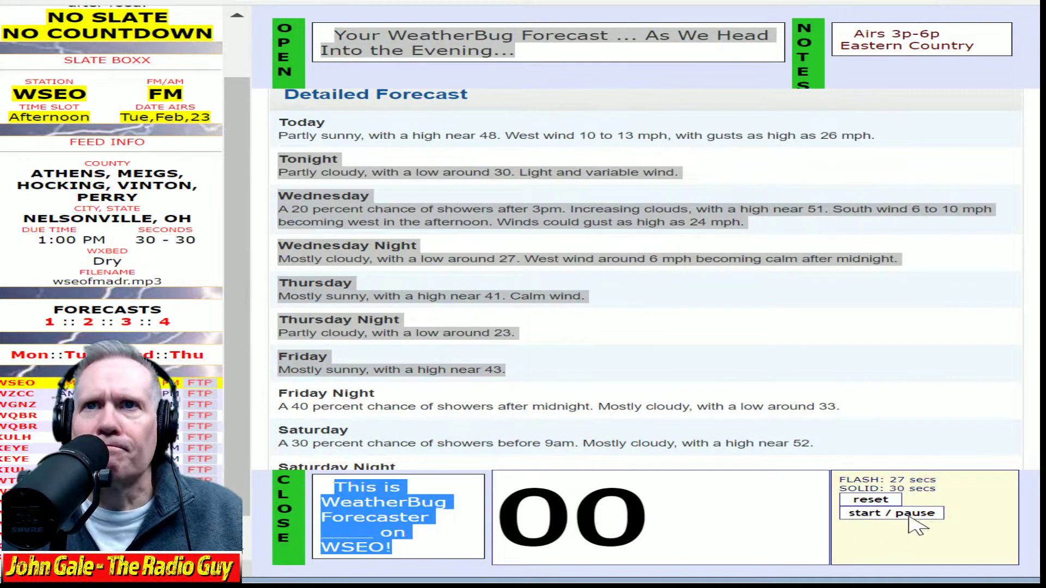
Run the read timer to 30 seconds for the forecast script and clear the forecast text highlighting.
click(911, 516)
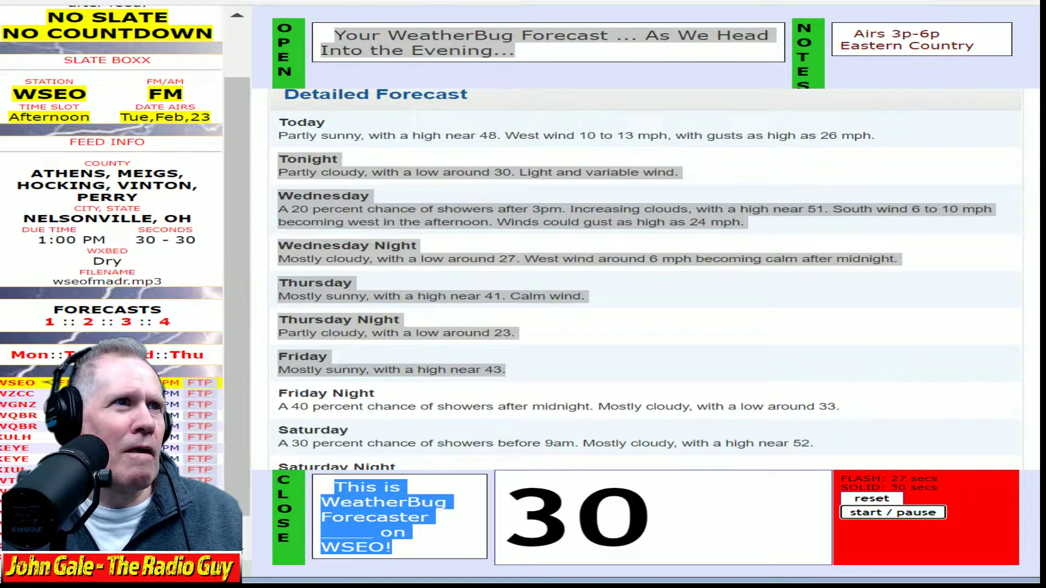
key(alt+Tab)
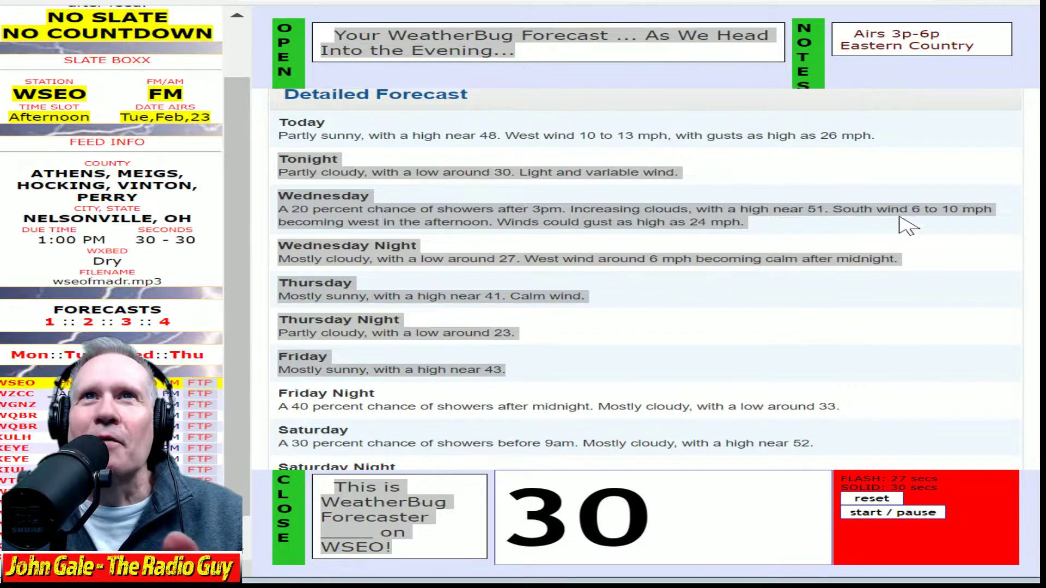
key(alt+Tab)
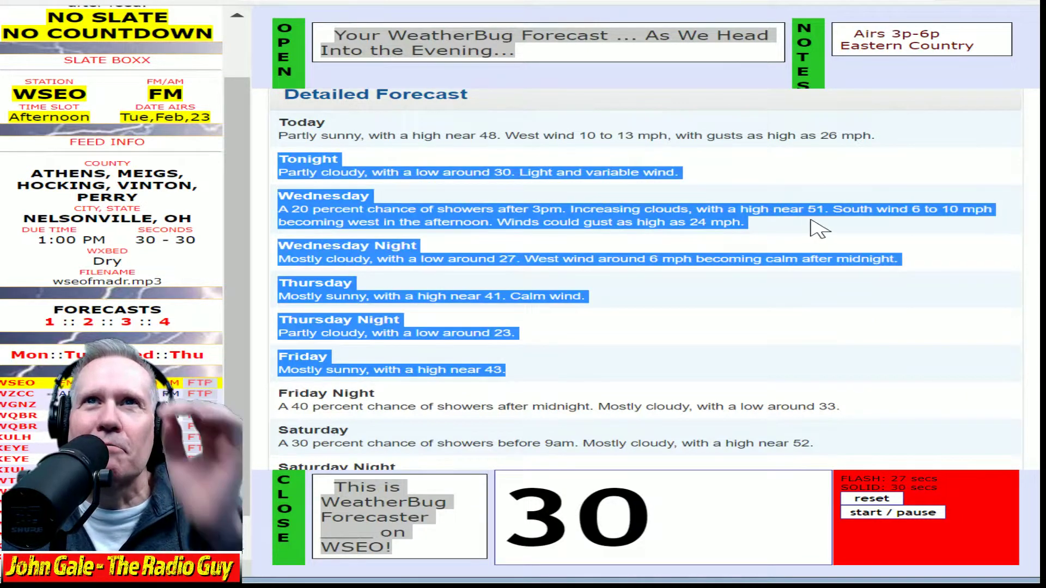
click(841, 224)
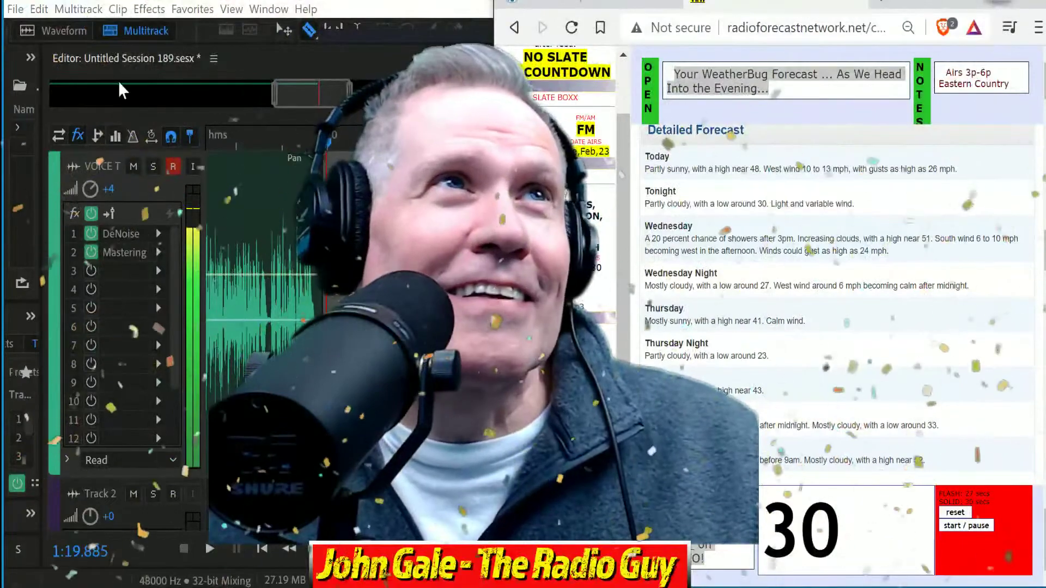
Split the recorded voice clip at about 0:47 and delete the part before the cut.
drag(312, 98, 193, 100)
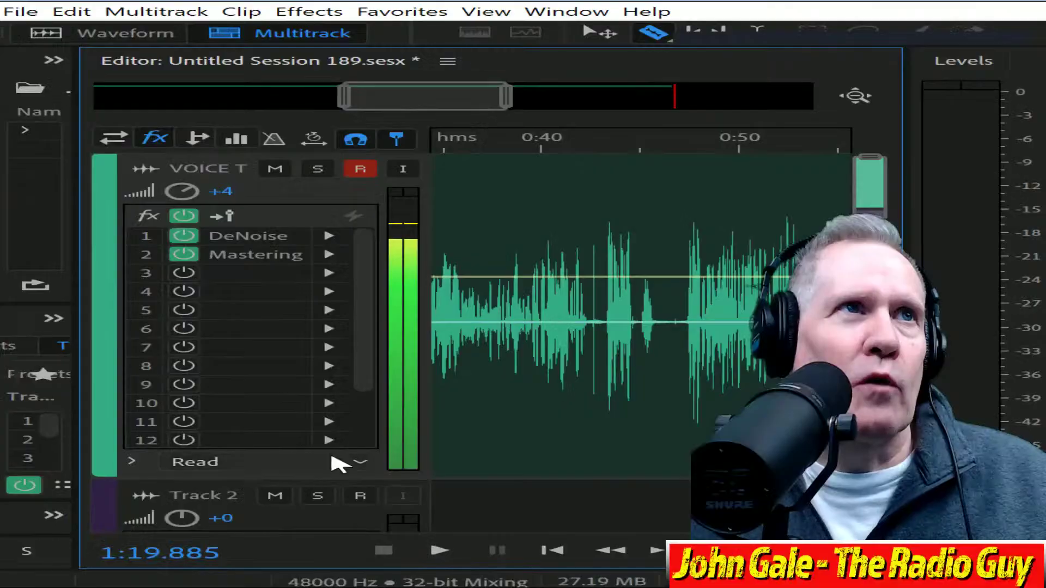
click(684, 286)
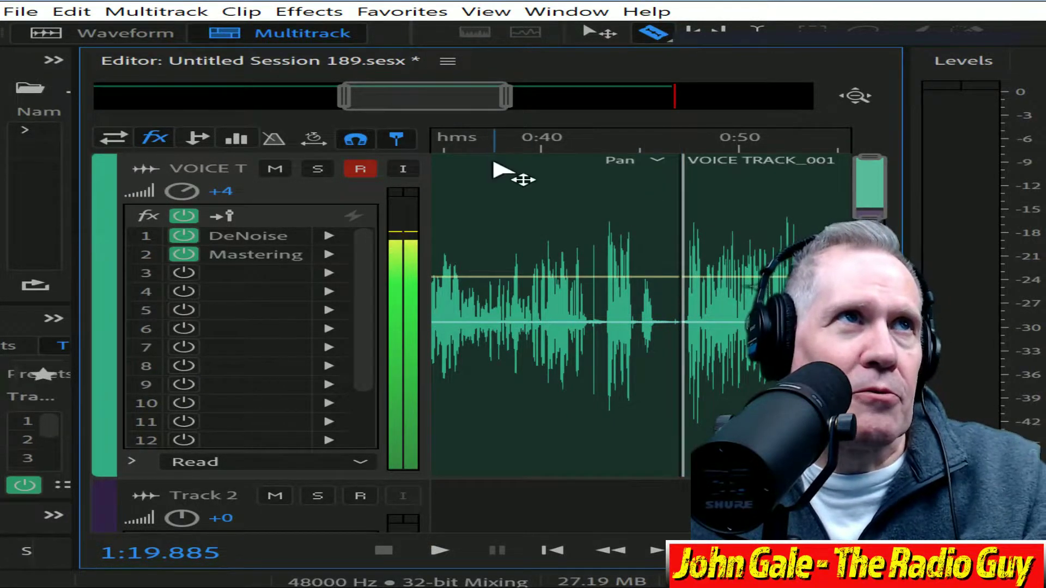
click(504, 171)
key(Delete)
Move the remaining voice clip to the start of the session and mix the session down to a new file.
drag(773, 163, 1, 161)
mouse_move(235, 89)
mouse_down()
mouse_move(343, 90)
mouse_move(249, 98)
mouse_up()
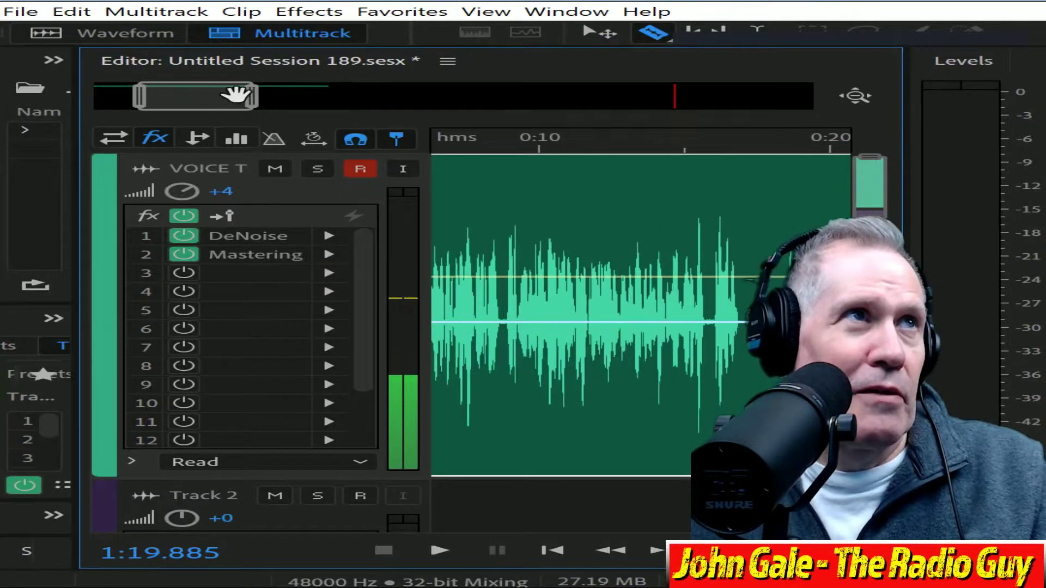
drag(144, 99, 203, 98)
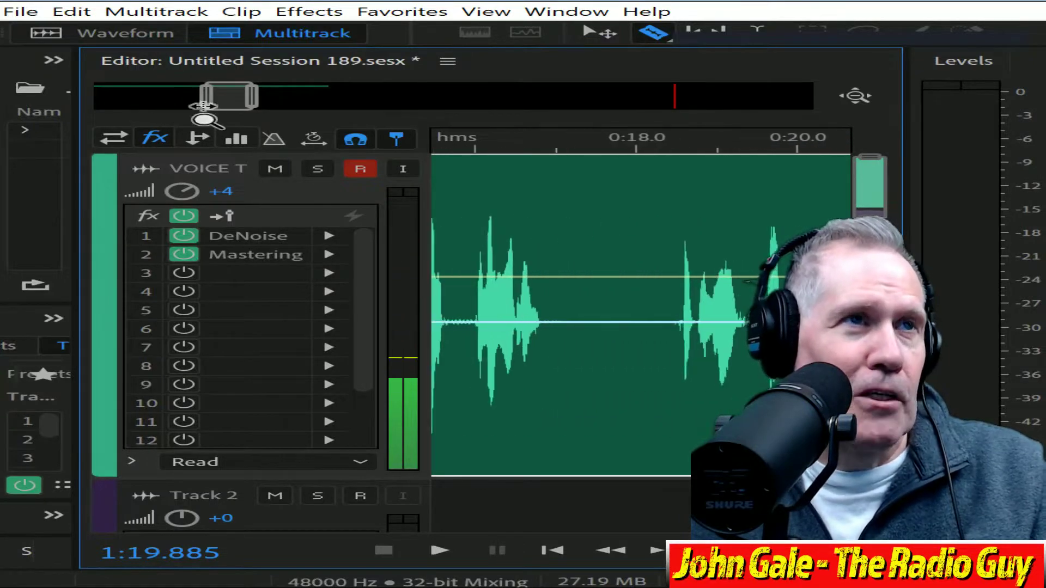
key(ctrl+shift+alt+m)
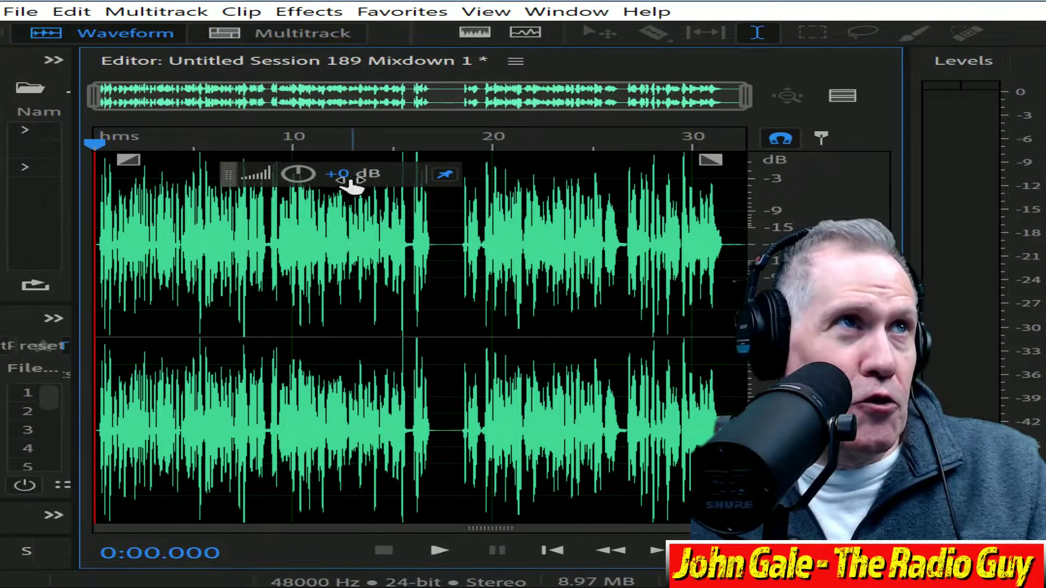
Delete the trailing silence of the mixdown from about 0:31.6 to the end.
drag(352, 185, 267, 164)
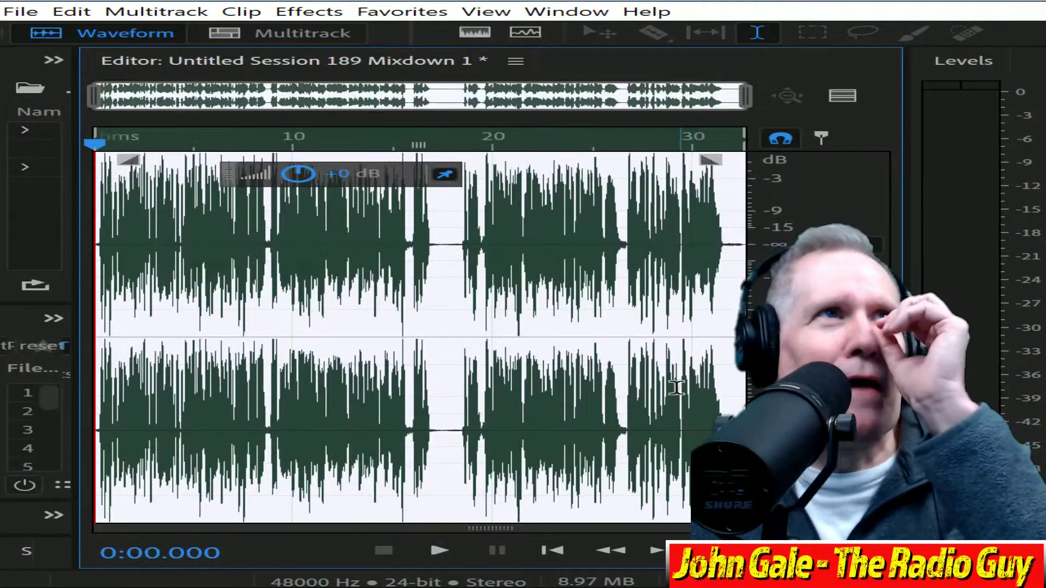
drag(95, 97, 641, 125)
drag(601, 244, 747, 240)
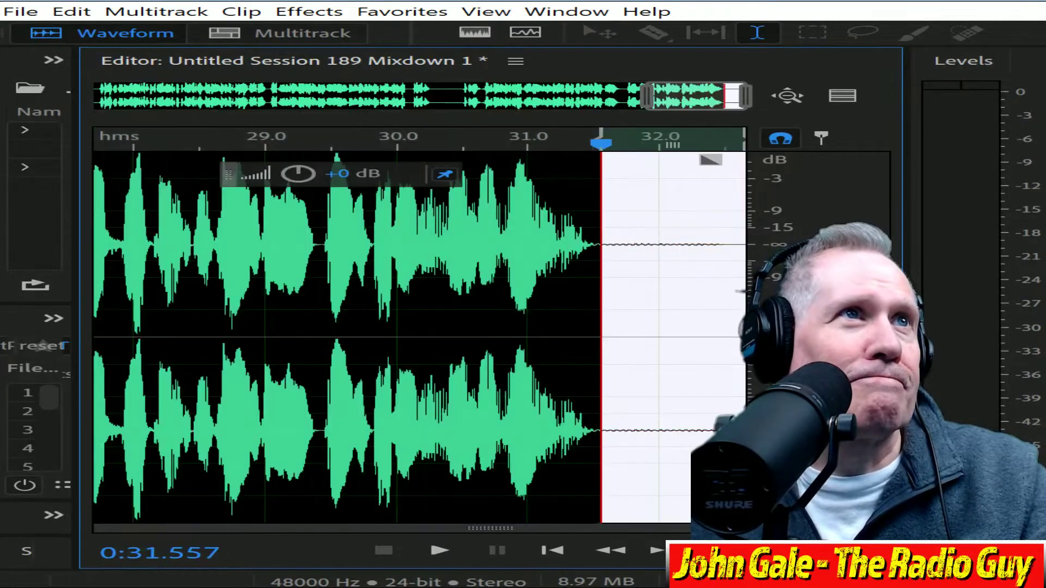
key(Delete)
Delete the long pause between about 16.9 and 18.5 seconds and play back across the cut.
drag(717, 100, 495, 114)
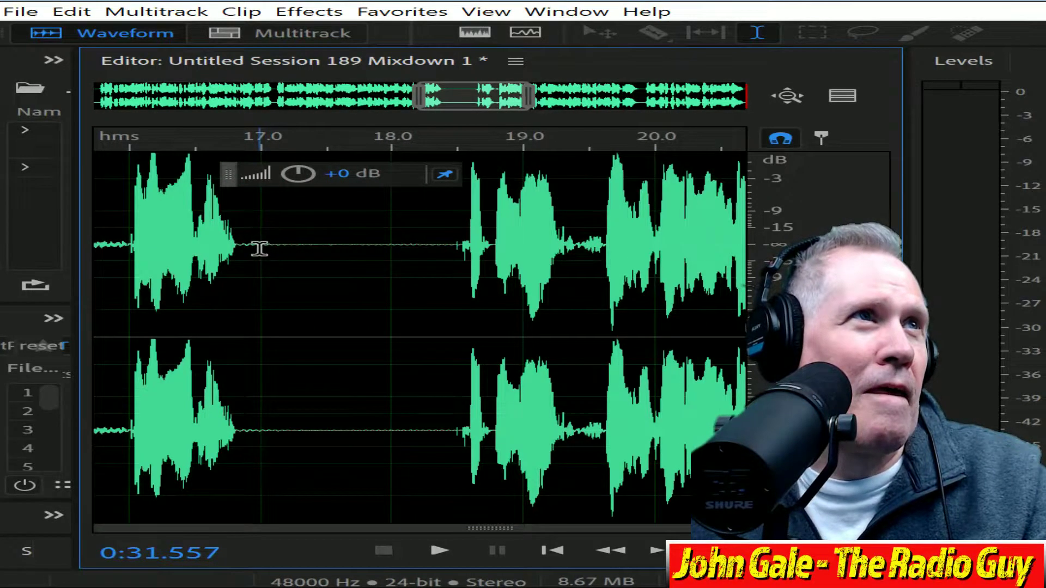
drag(248, 246, 461, 278)
key(Delete)
click(157, 270)
key(space)
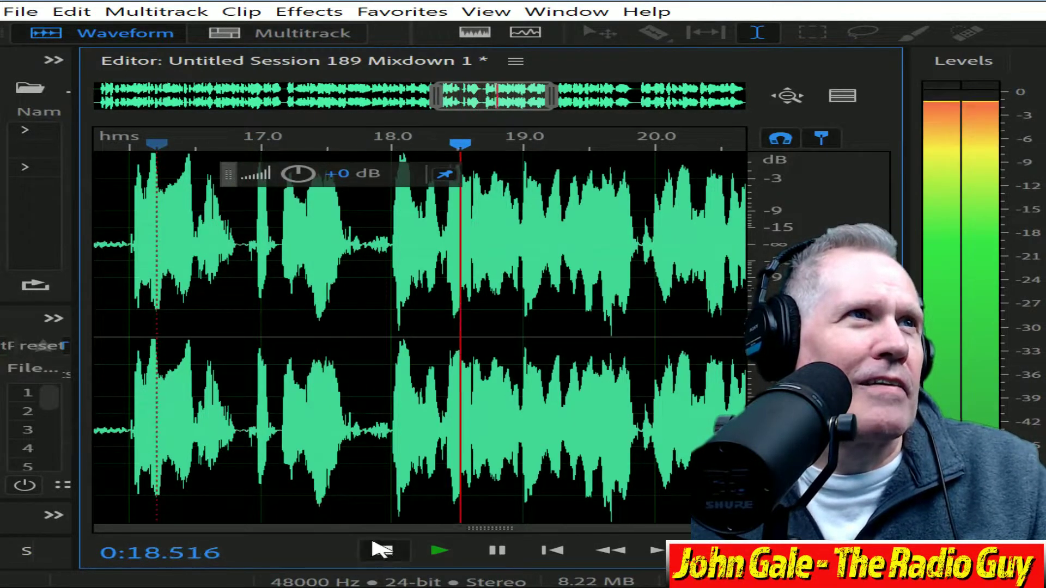
key(space)
Tighten the gap further by deleting the silence from about 16.82 to 16.92 seconds and play back the edit.
drag(554, 101, 481, 101)
scroll(585, 286, up, 3)
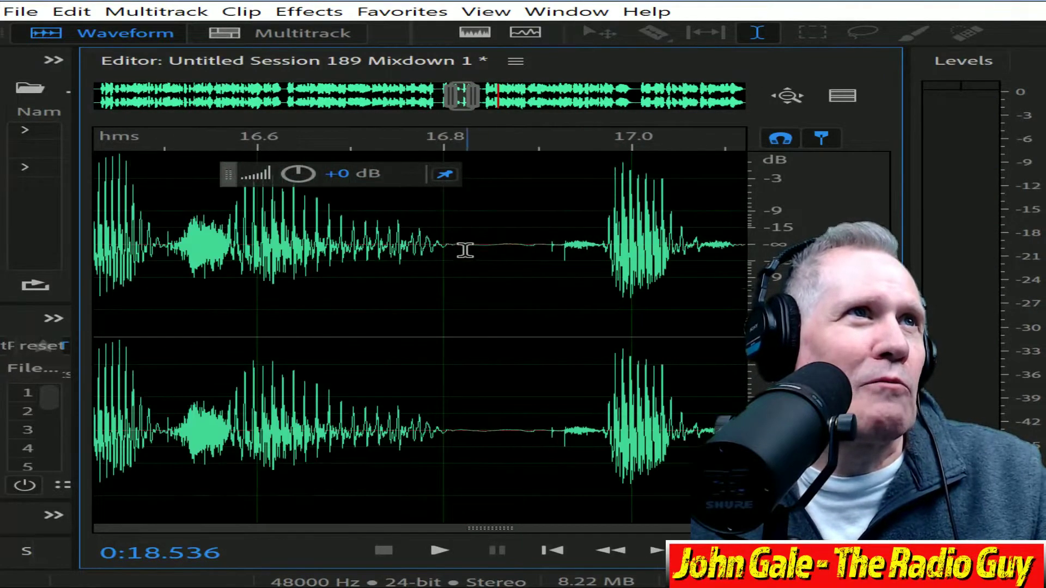
drag(460, 245, 559, 281)
key(Delete)
click(365, 264)
key(space)
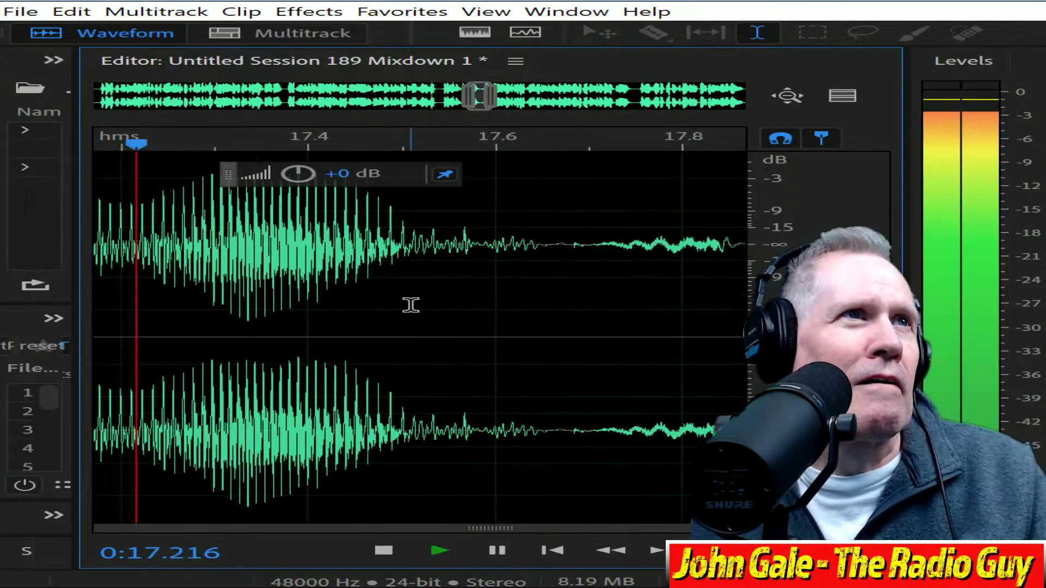
key(space)
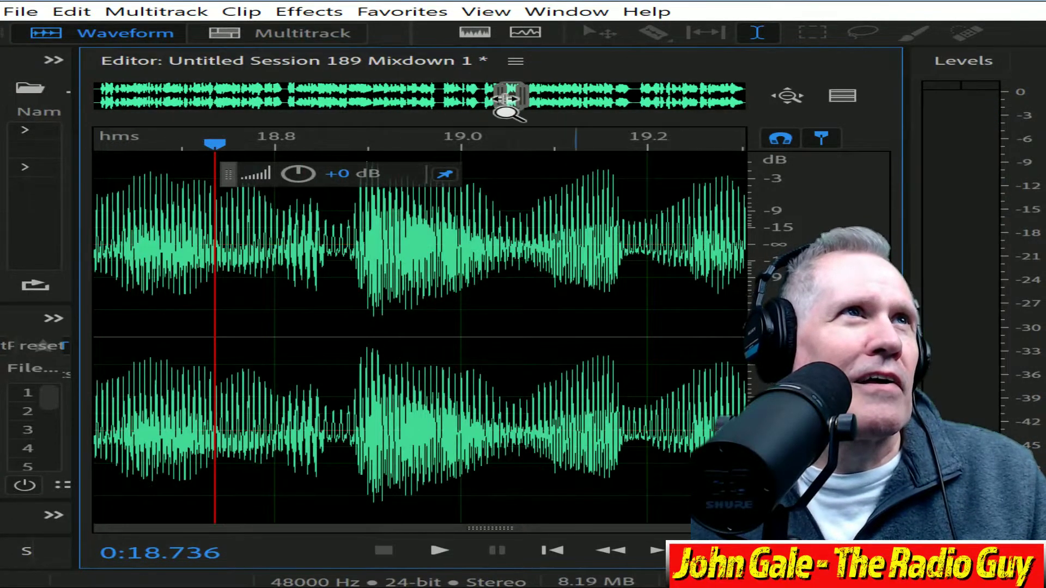
Listen to the passages after the edited pause, from about 18.4 seconds and again from about 17.2 seconds.
drag(488, 101, 464, 101)
click(477, 147)
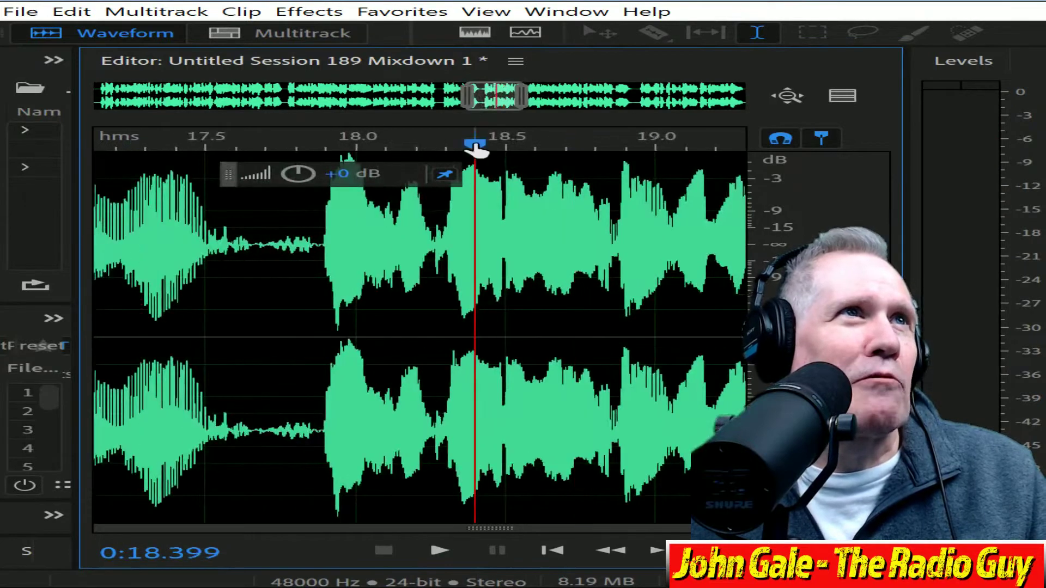
key(space)
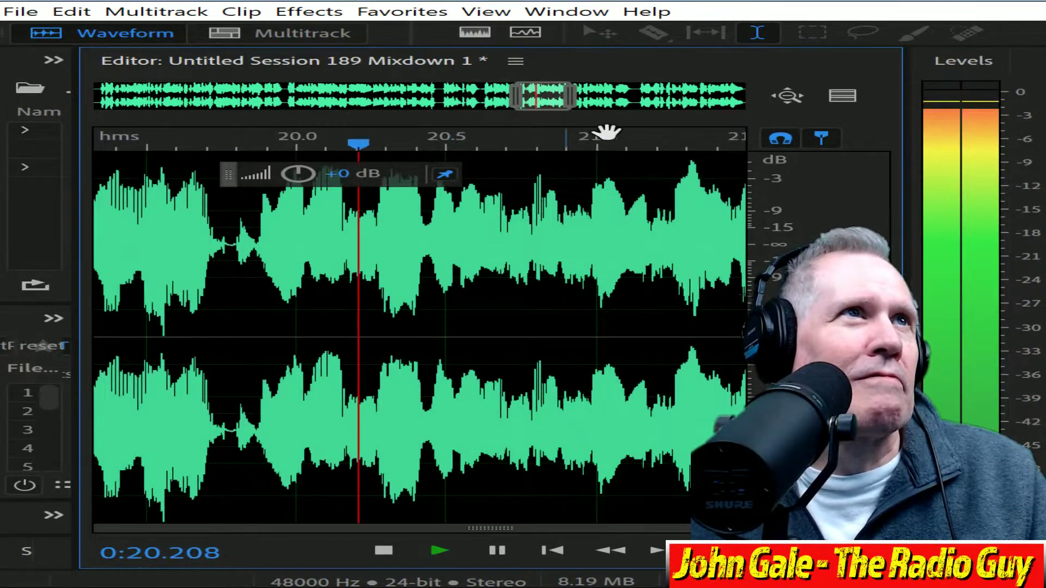
click(439, 551)
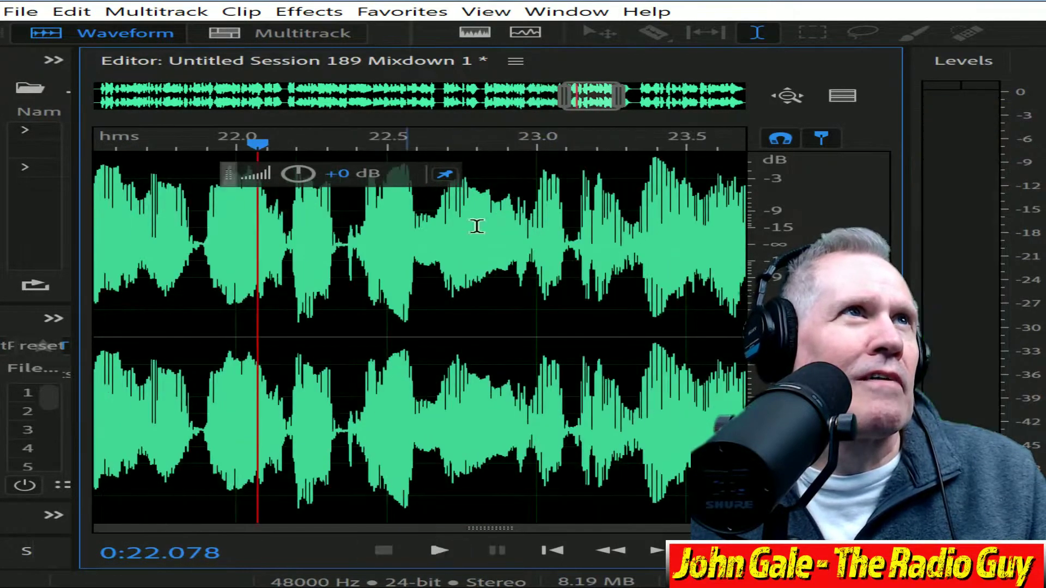
drag(617, 101, 513, 101)
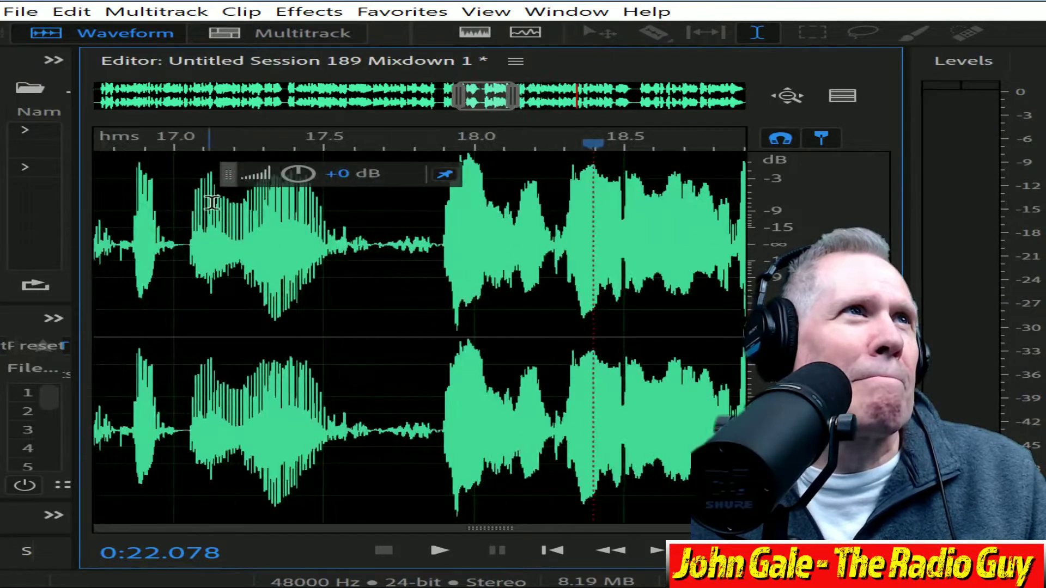
click(224, 141)
key(space)
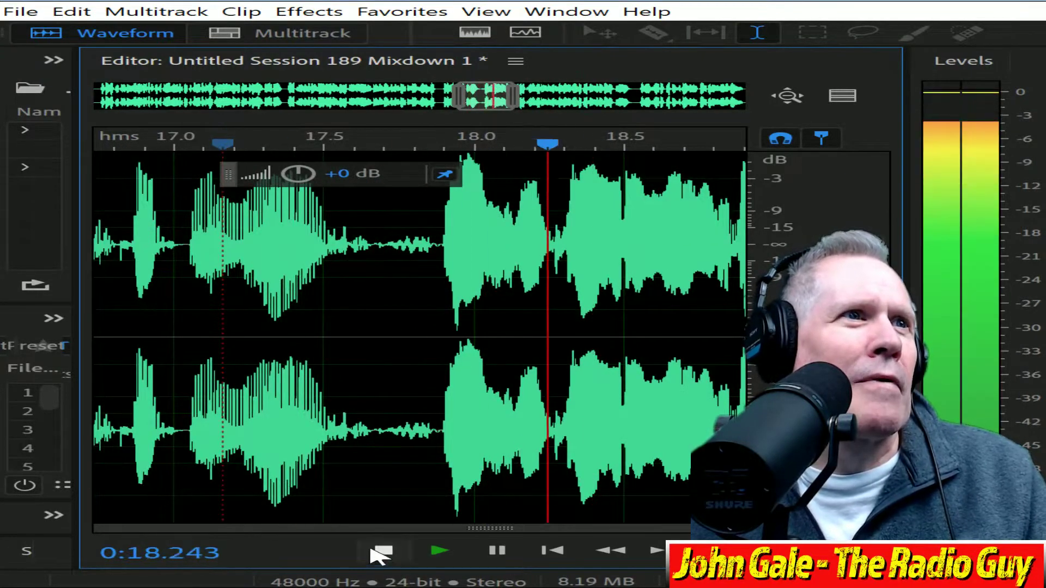
Delete the leading silence of the mixdown, from the start to about 0.3 seconds.
drag(491, 93, 29, 112)
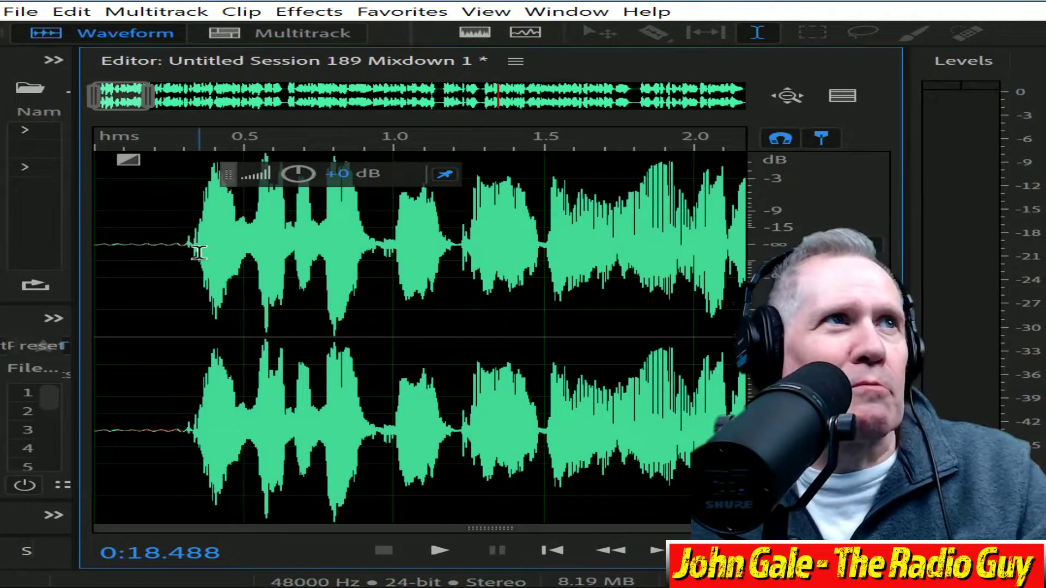
drag(188, 244, 94, 245)
key(Delete)
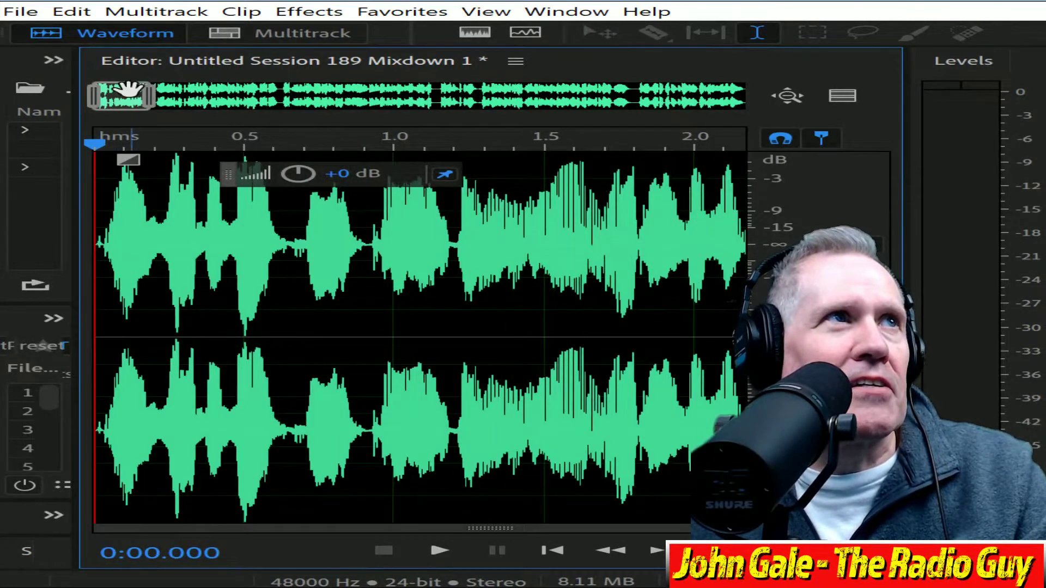
Stretch the whole mixdown to a duration of 0:30.000 with the Stretch and Pitch effect and show the full waveform.
drag(122, 95, 137, 97)
drag(227, 111, 722, 97)
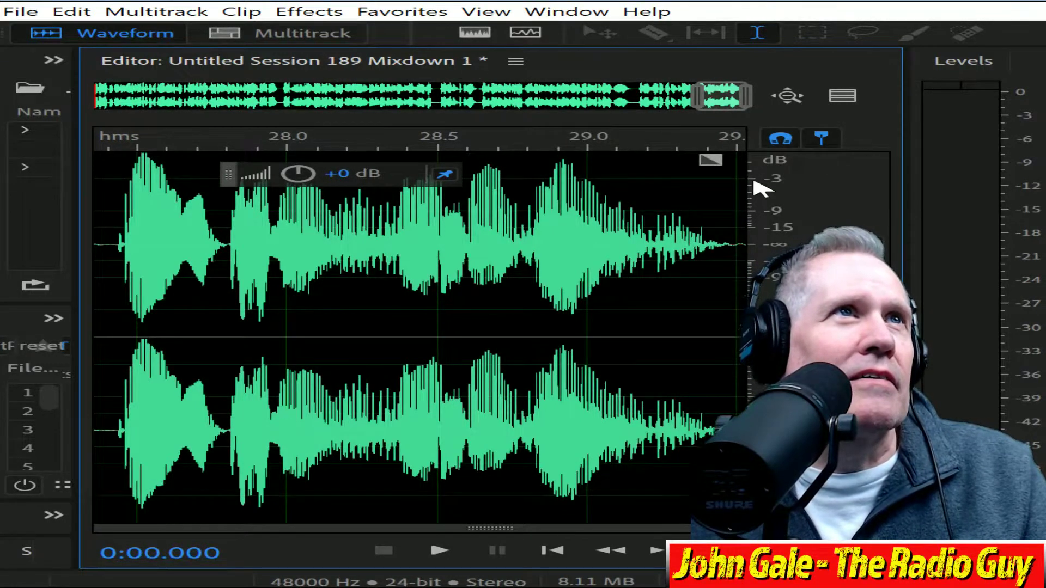
click(330, 16)
mouse_move(175, 376)
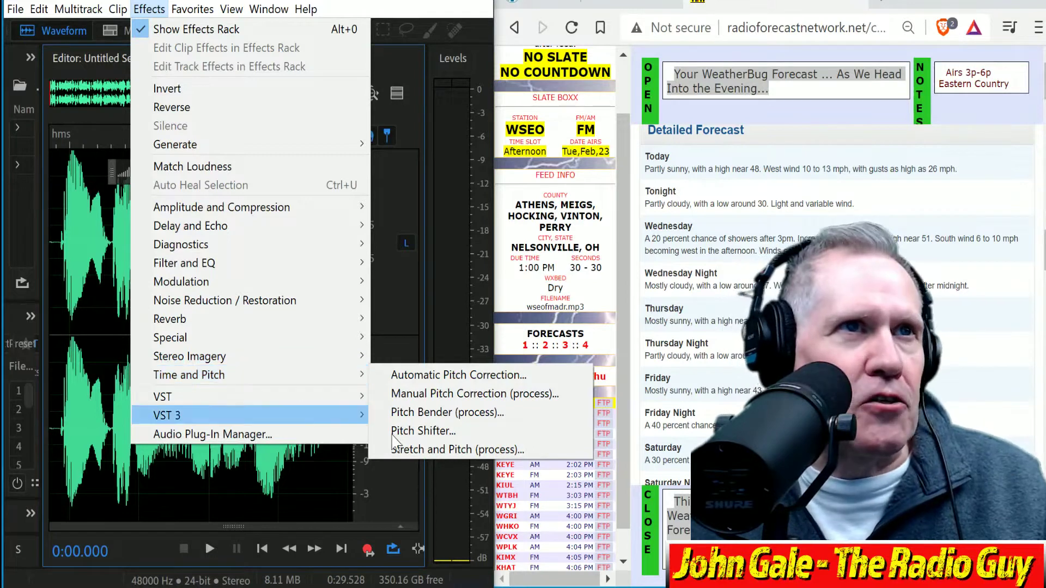
click(455, 449)
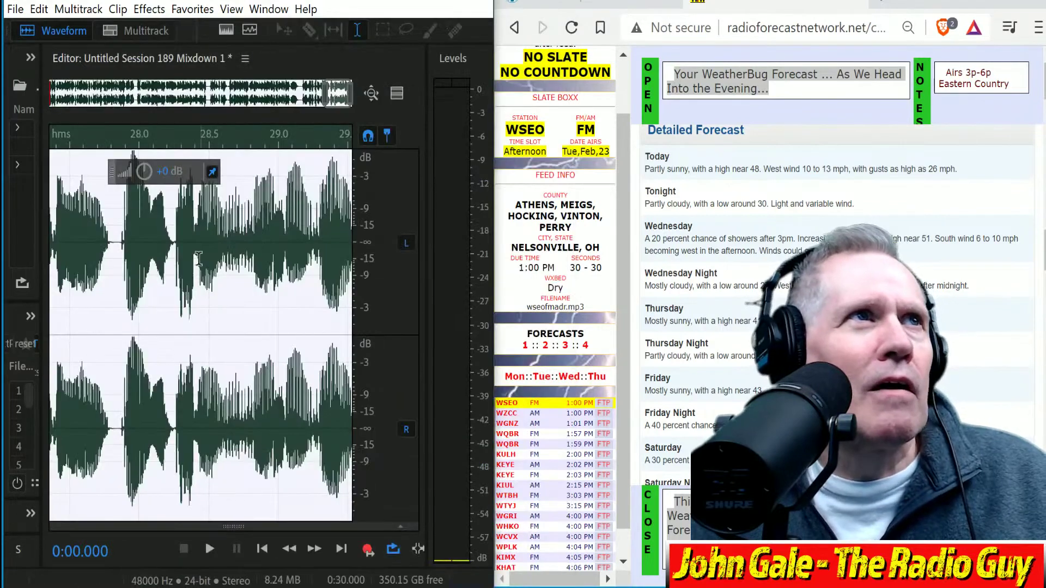
key(backslash)
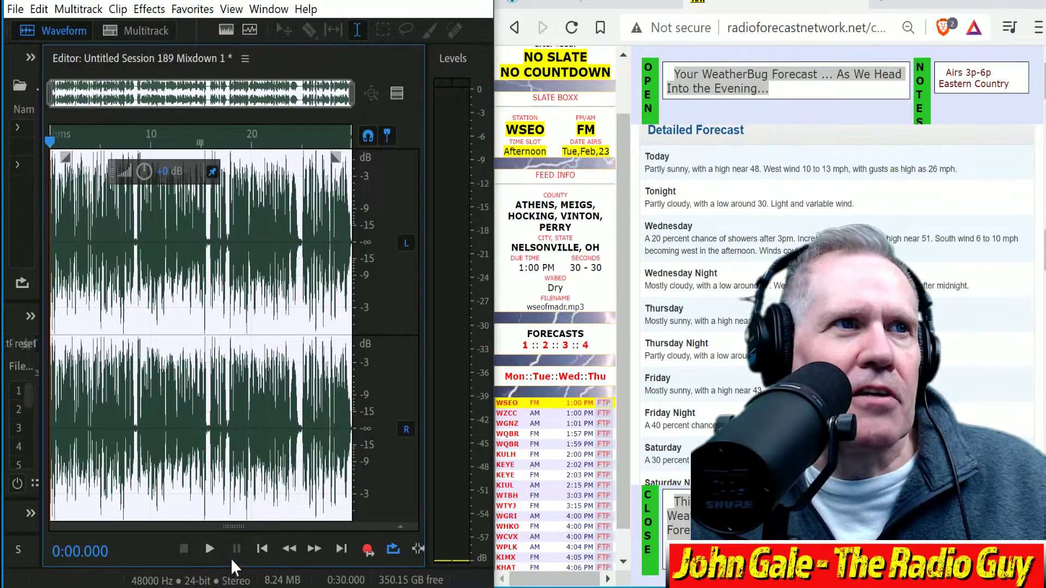
Play the 30-second mixdown from the start and sign in to the WSEO FTP upload page with the saved credentials.
click(211, 550)
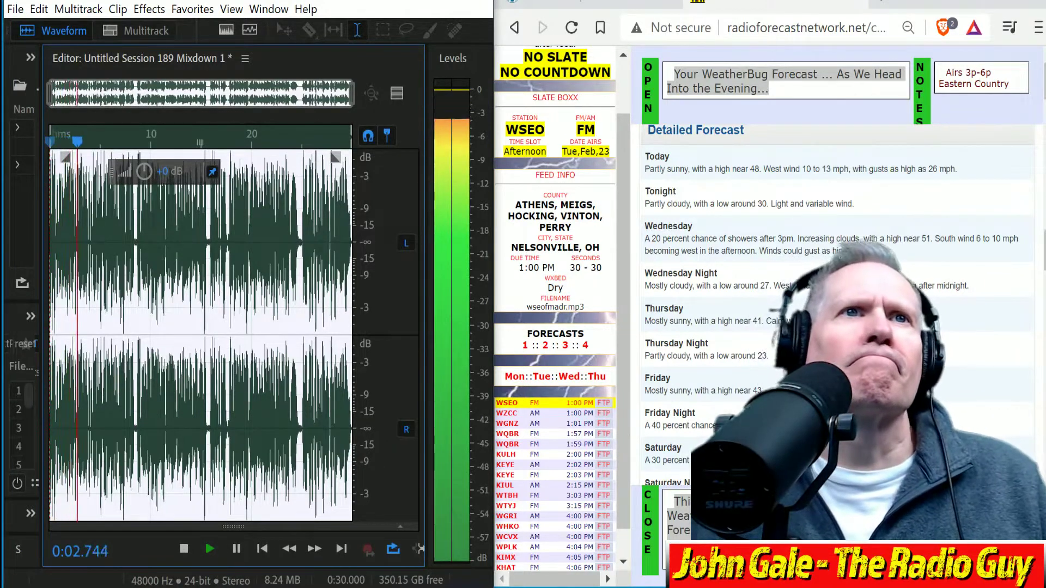
click(606, 408)
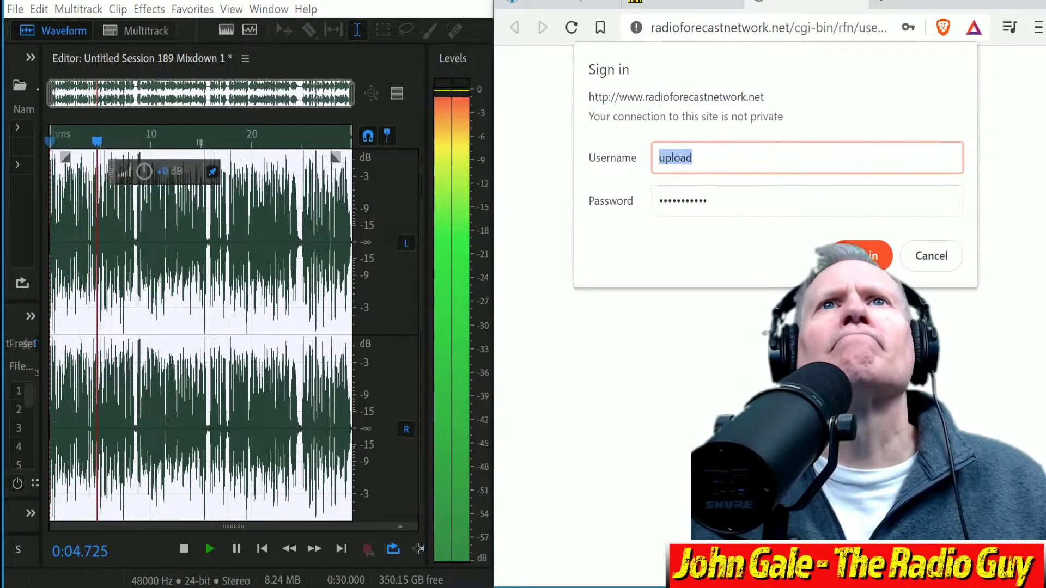
key(Return)
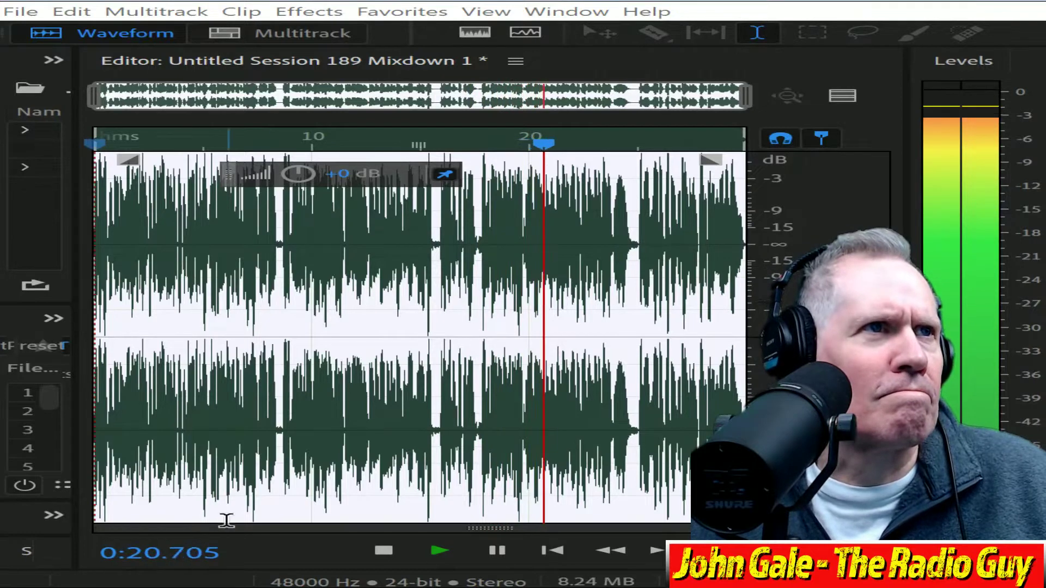
Stop playback and export the 30-second mixdown as wseofmadr.mp3 to E: in MP3 Audio format.
click(384, 551)
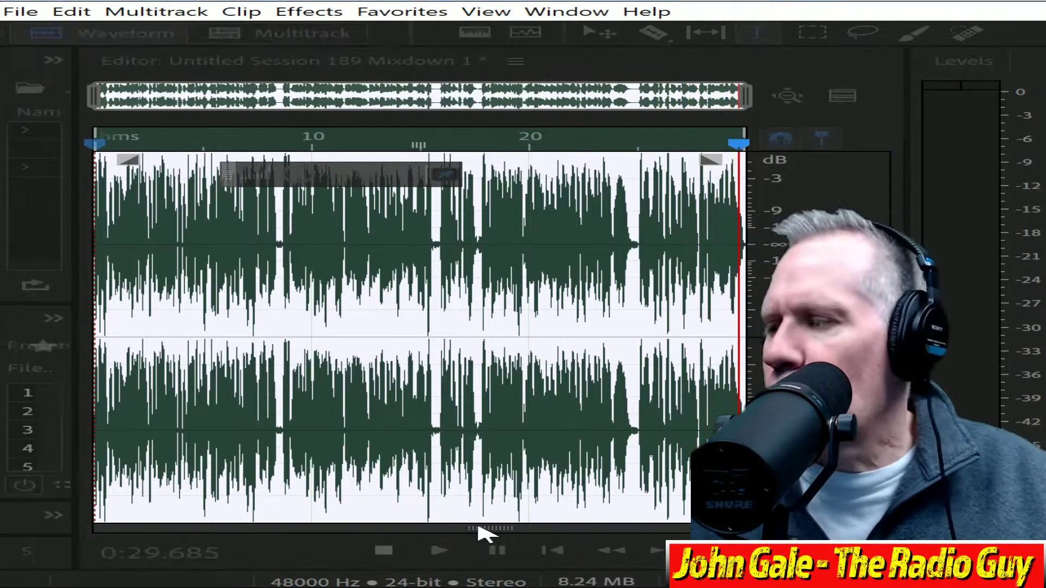
key(ctrl+shift+e)
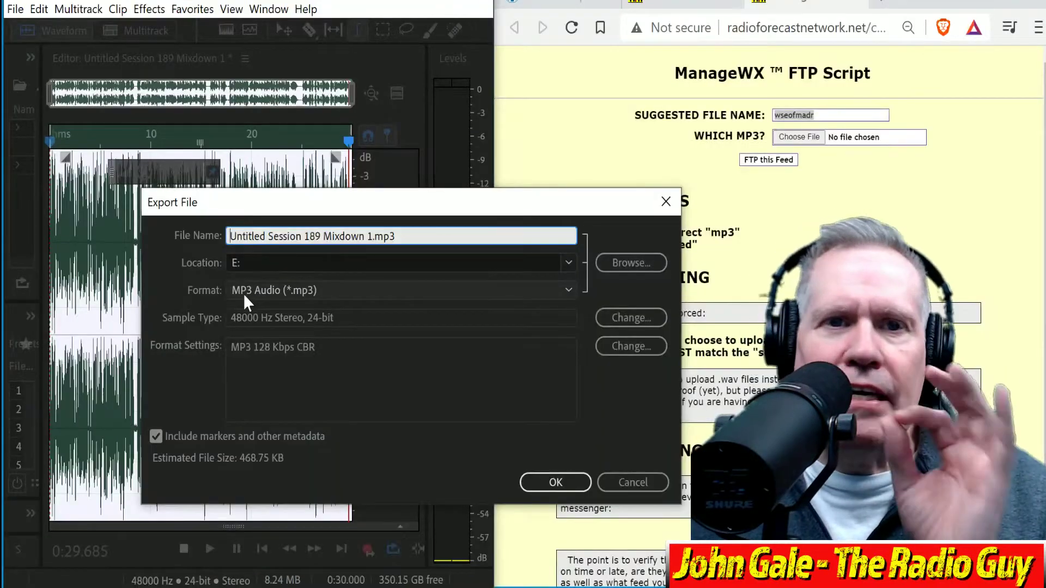
click(365, 236)
drag(372, 238, 3, 232)
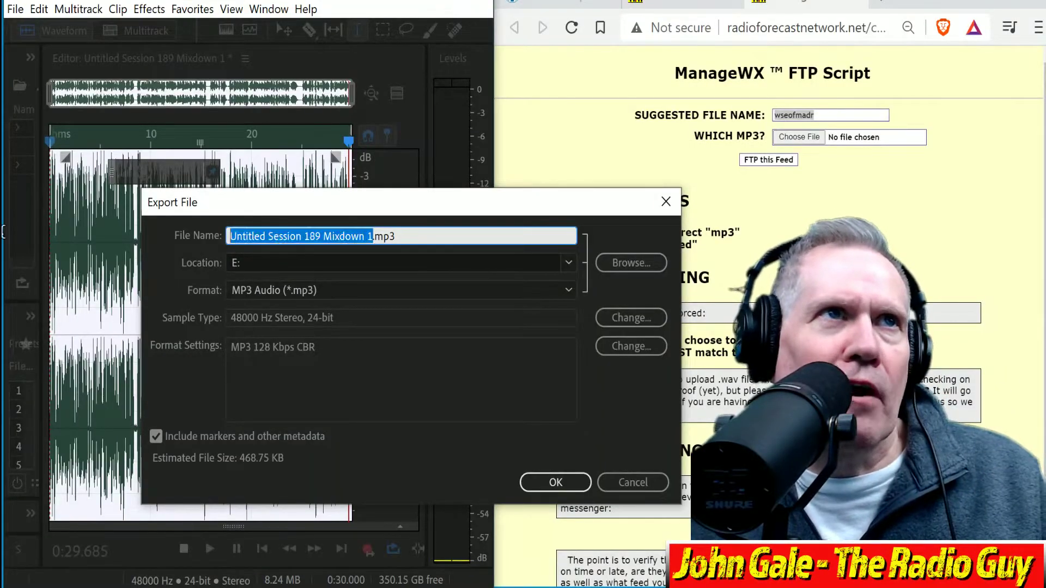
text(wseofmadr)
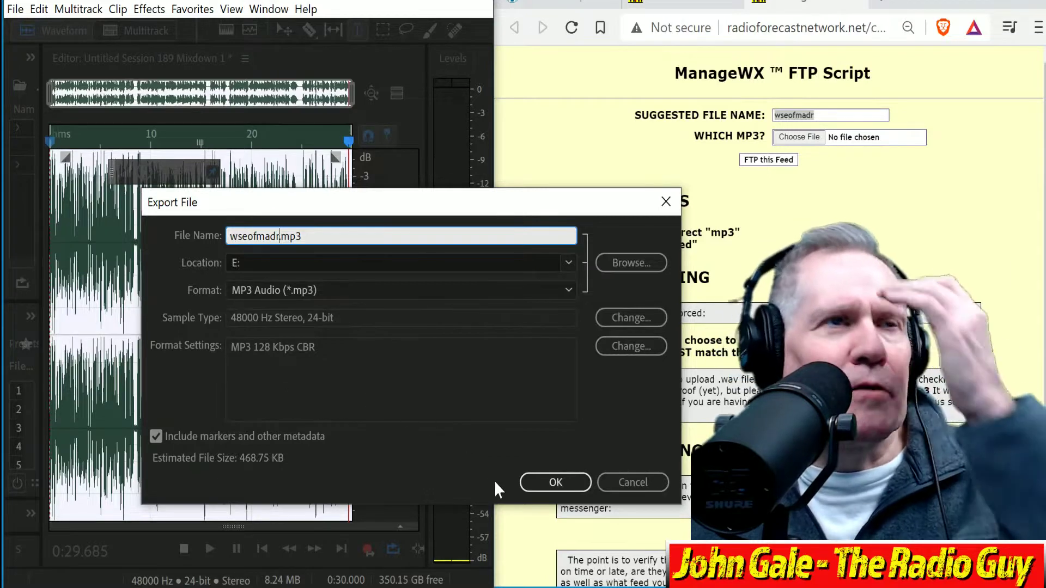
click(554, 482)
click(482, 383)
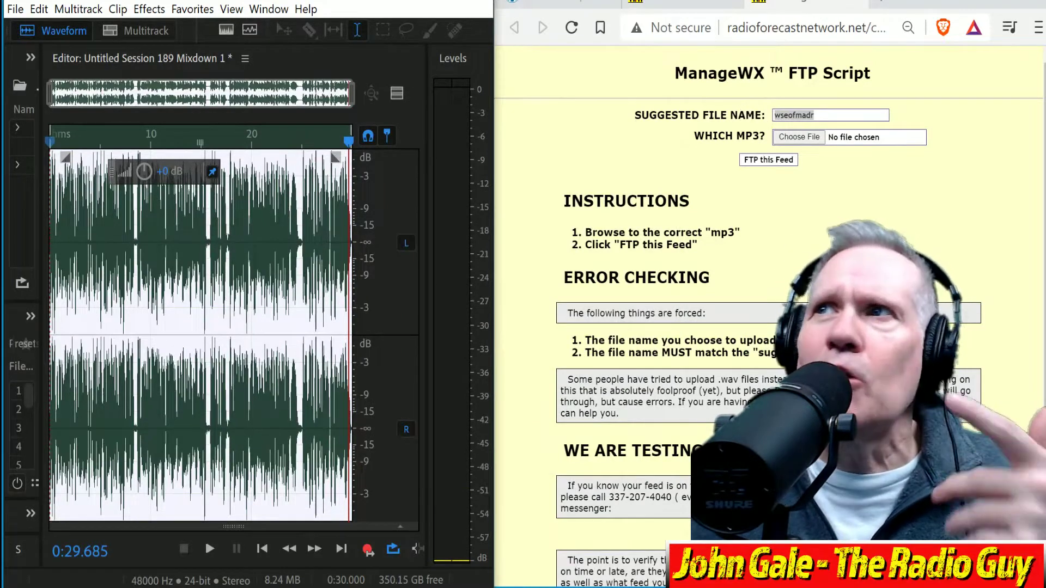
Upload wseofmadr.mp3 from E: through the FTP upload page and close the results page.
click(788, 139)
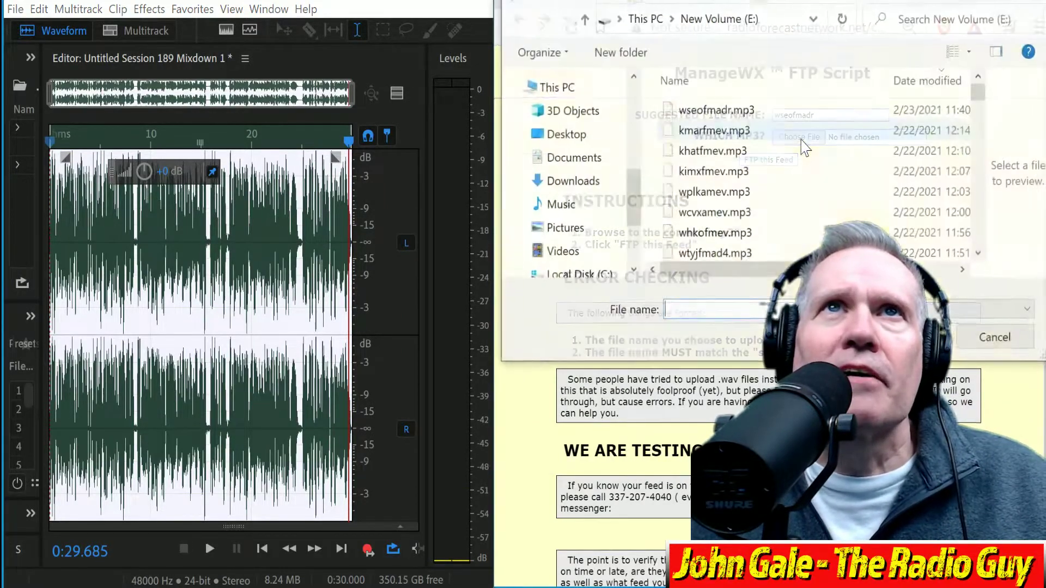
click(709, 112)
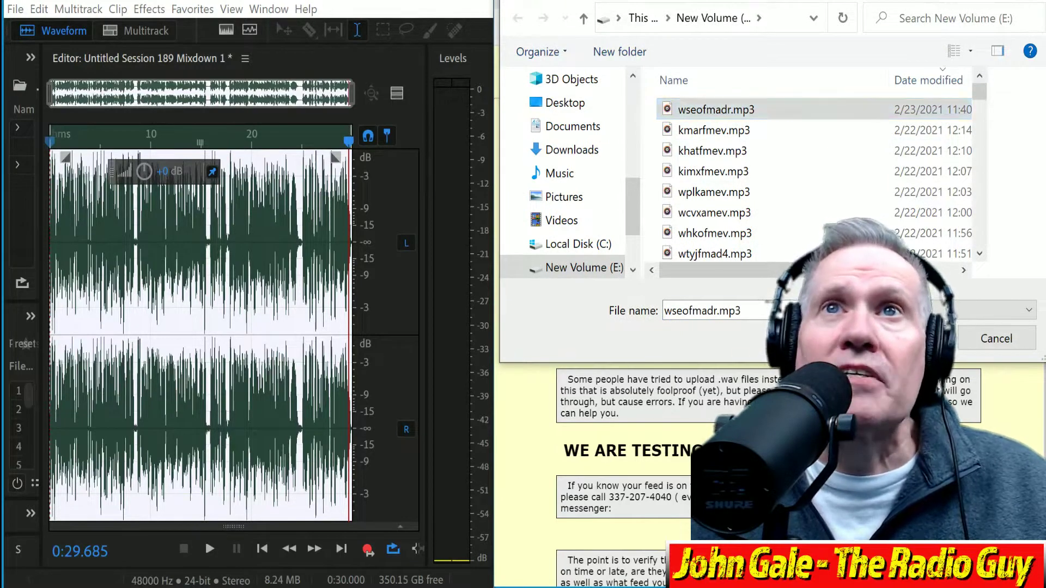
key(Return)
click(775, 160)
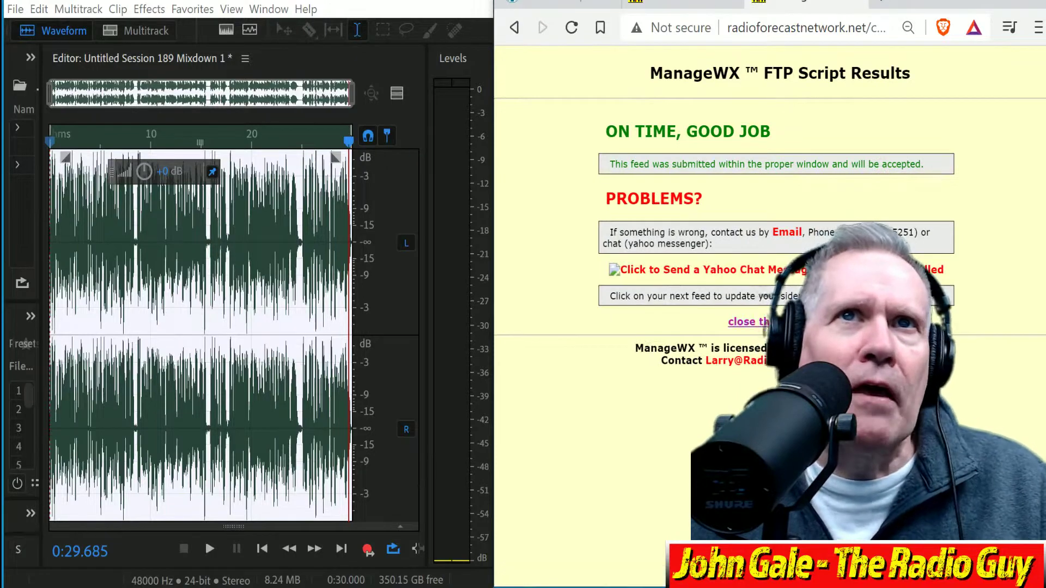
key(ctrl+w)
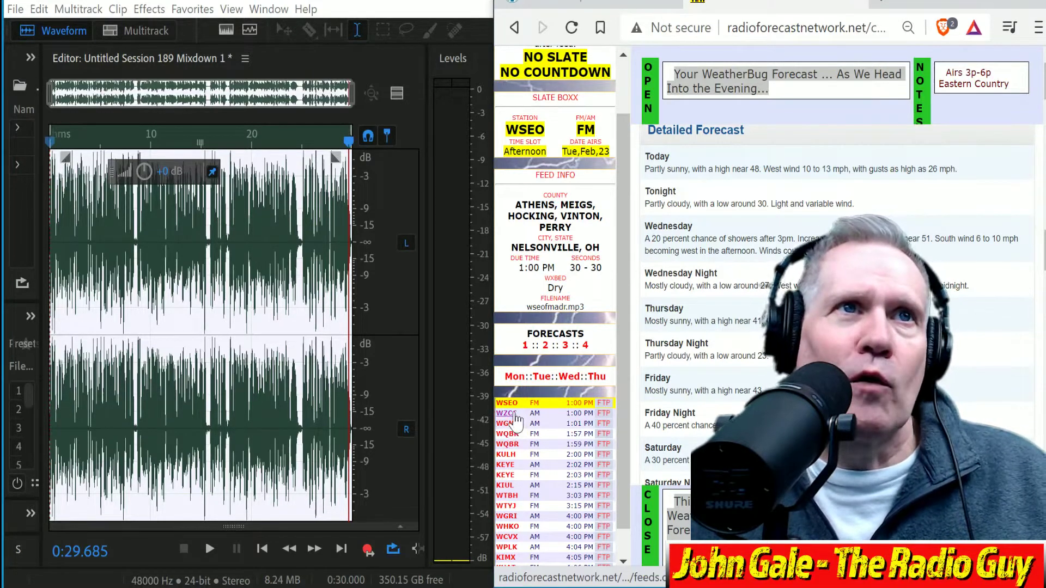
Open the WZCC AM 1:00 PM feed and start recording on the voice track of the multitrack session.
click(515, 414)
click(140, 32)
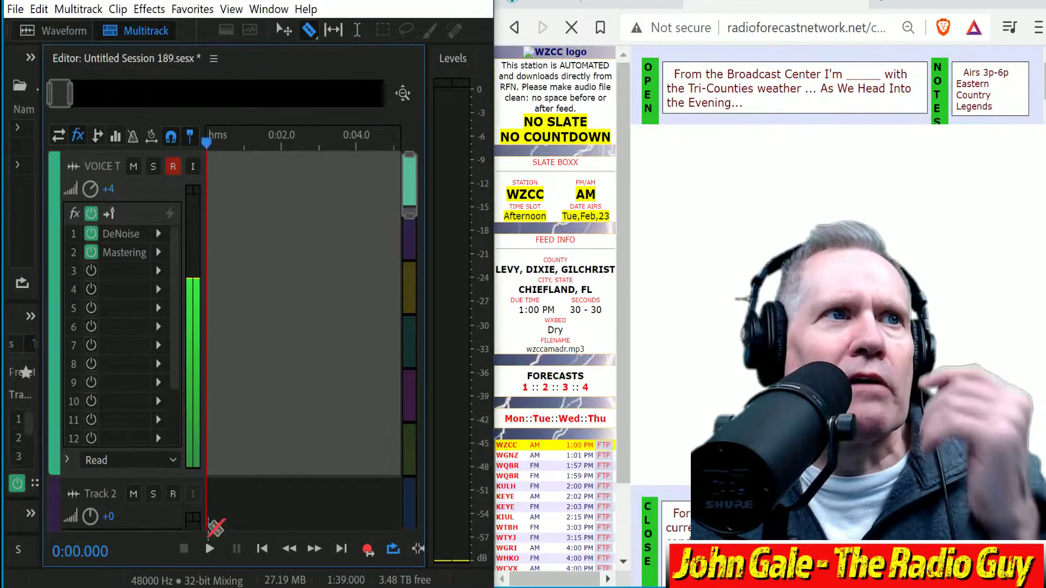
key(shift+space)
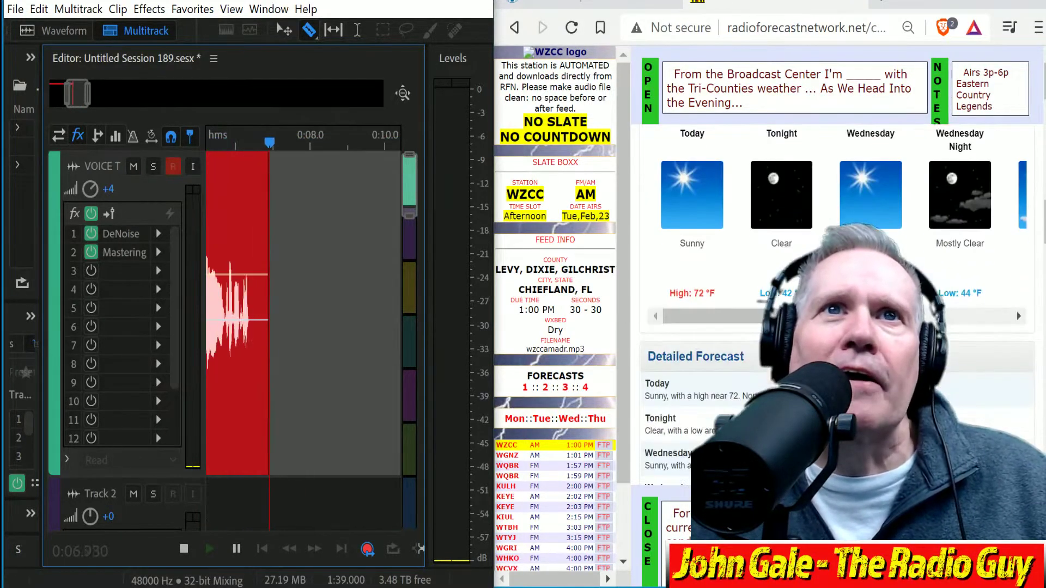
Record the WZCC read from the Detailed Forecast through the closing script, timing it with the feed page's timer.
scroll(837, 327, down, 3)
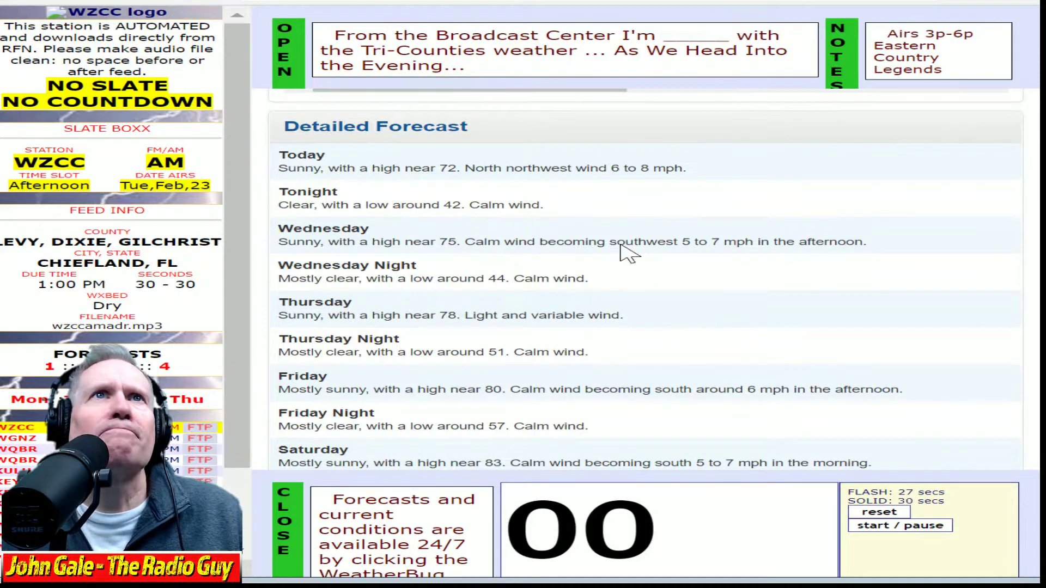
scroll(755, 357, down, 2)
scroll(754, 357, up, 2)
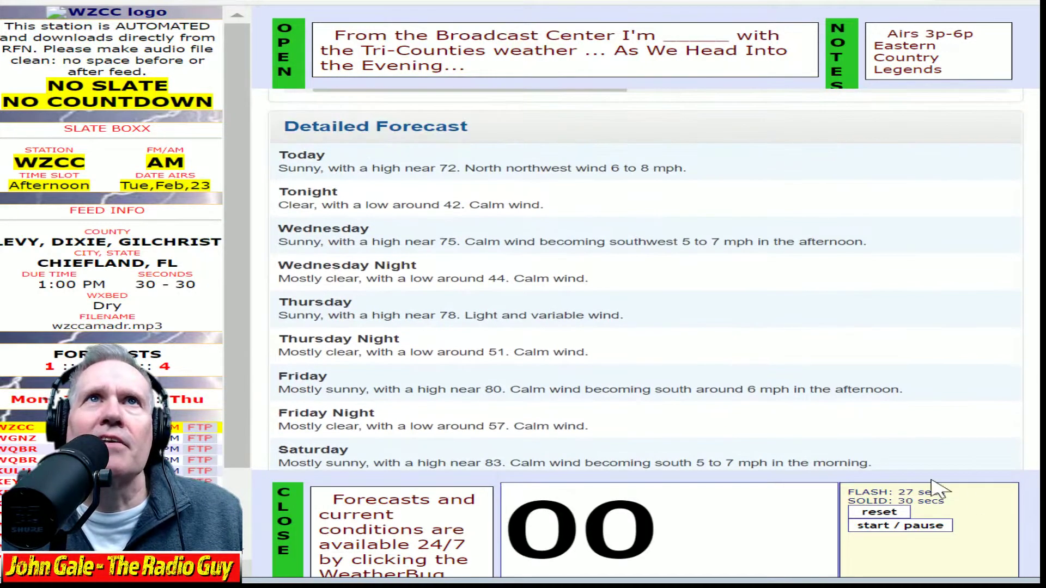
click(918, 527)
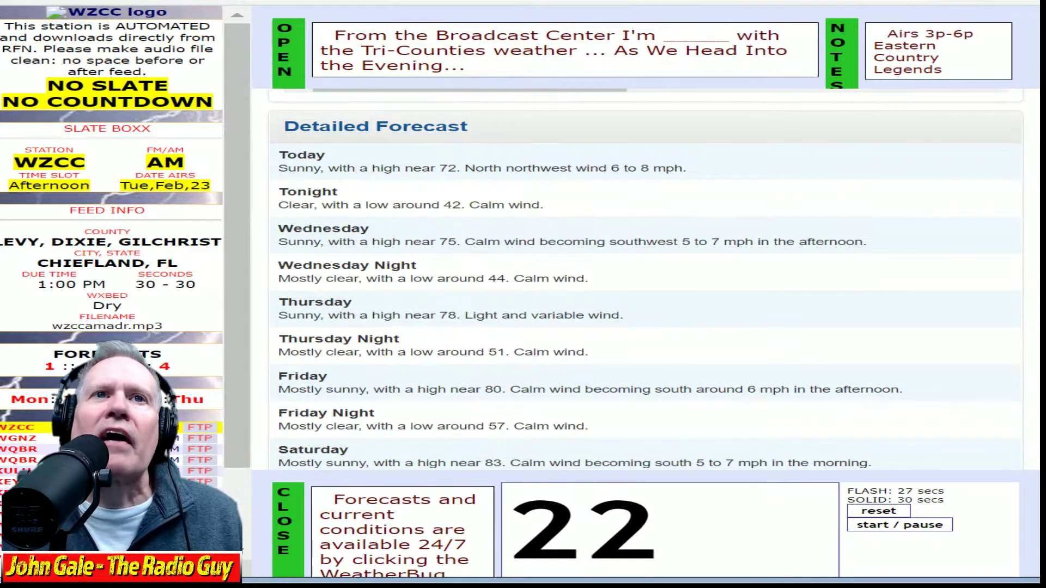
scroll(643, 523, down, 2)
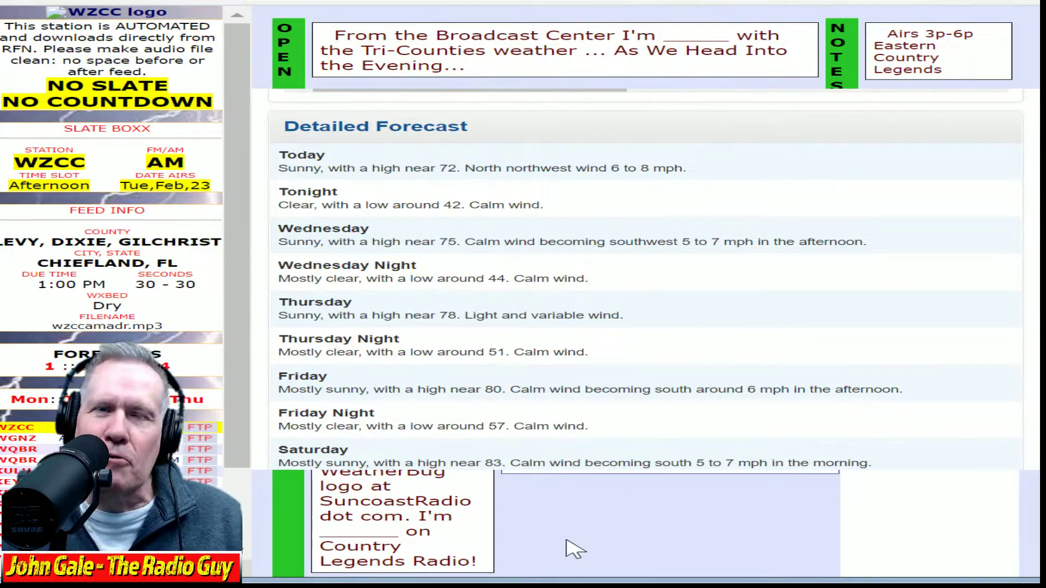
scroll(572, 550, up, 2)
scroll(596, 553, down, 2)
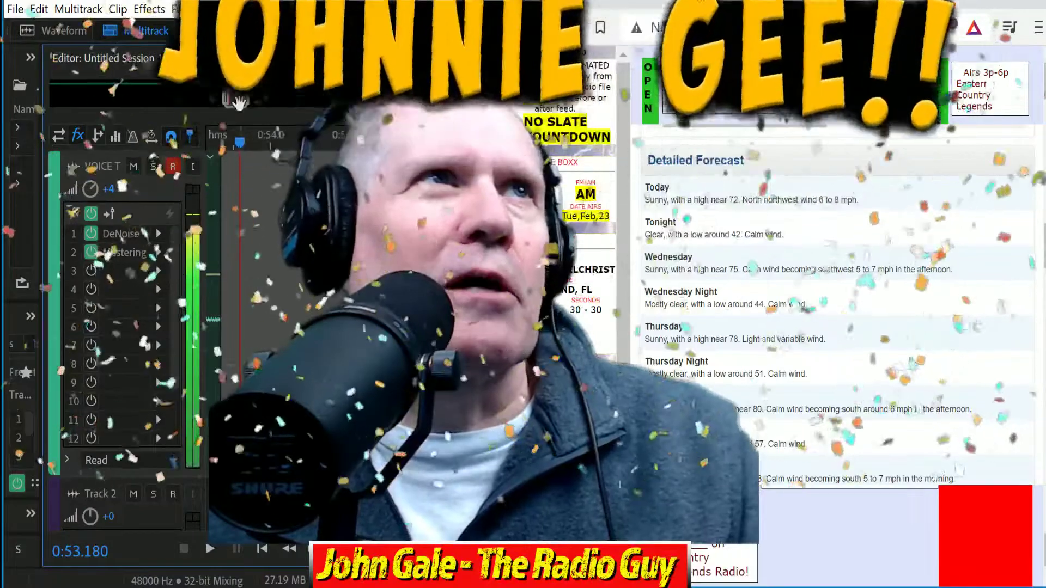
Split the recorded voice clip at about 22.5 seconds and delete the part before the split.
drag(239, 103, 184, 102)
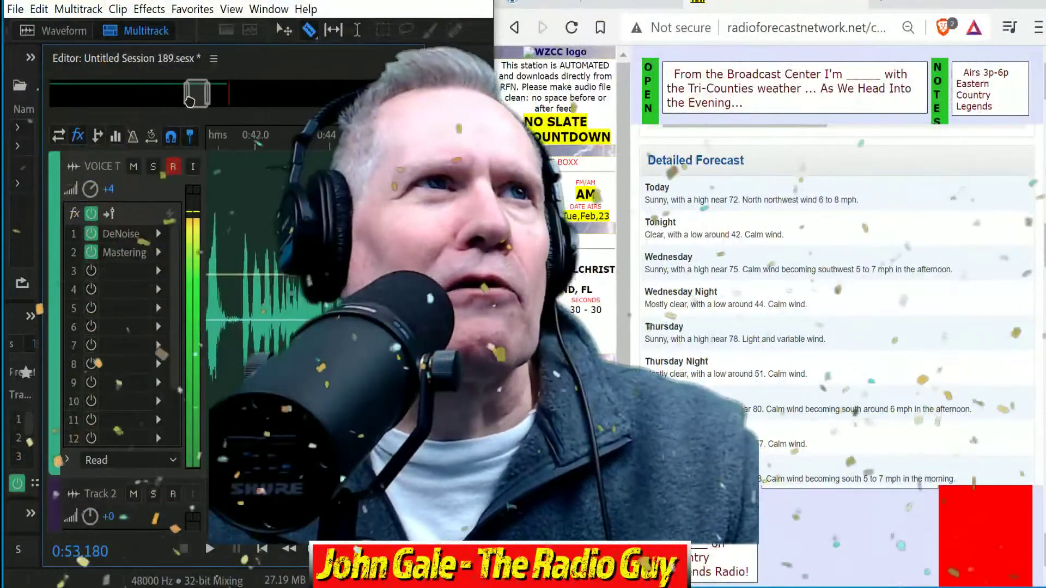
scroll(188, 98, down, 3)
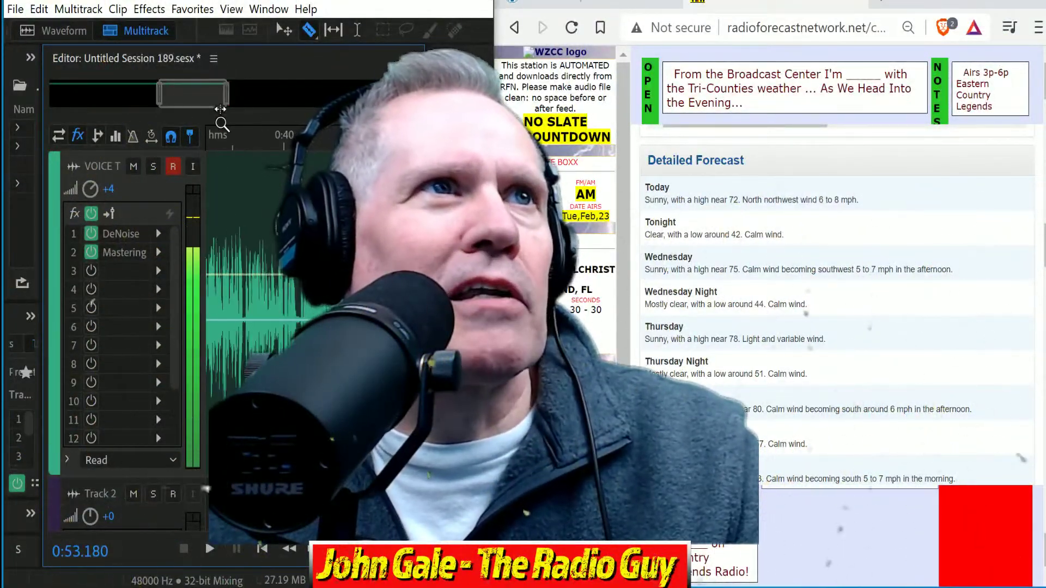
drag(192, 99, 133, 99)
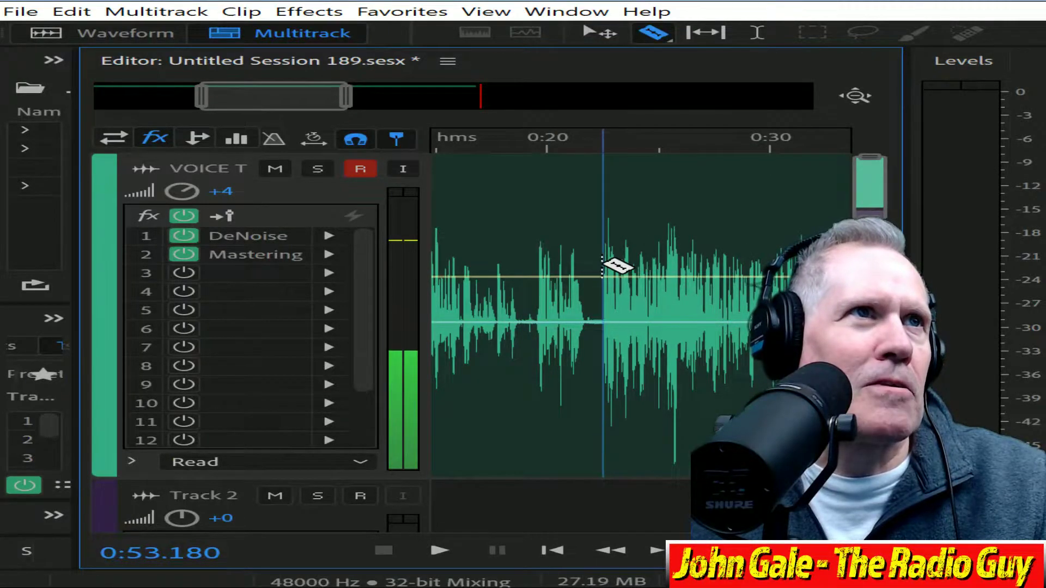
click(602, 266)
click(534, 170)
key(Delete)
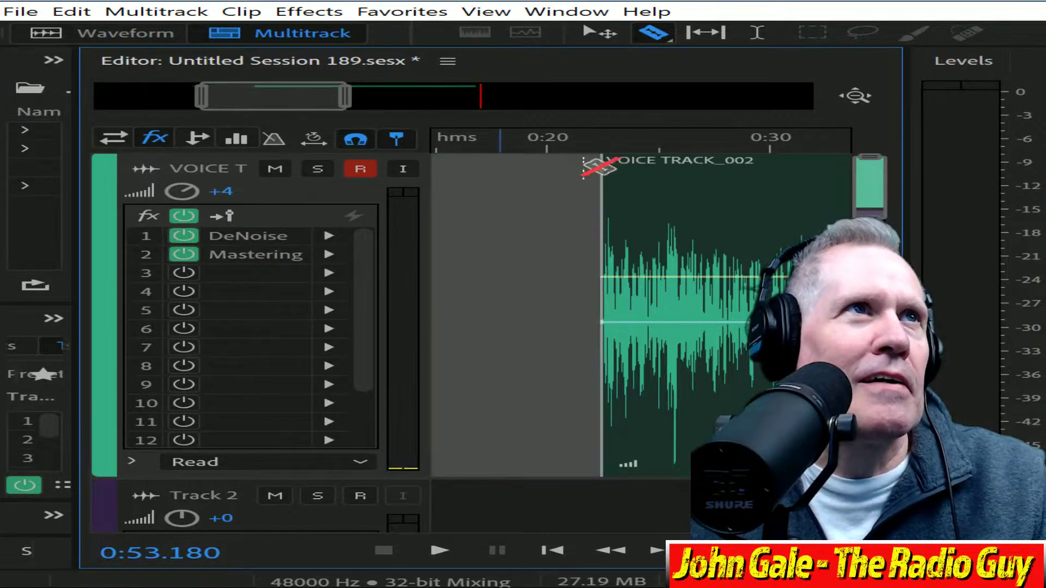
Move the remaining voice clip to the session start, check its opening by ear and trim its end to about 29 seconds.
drag(665, 173, 19, 191)
click(439, 551)
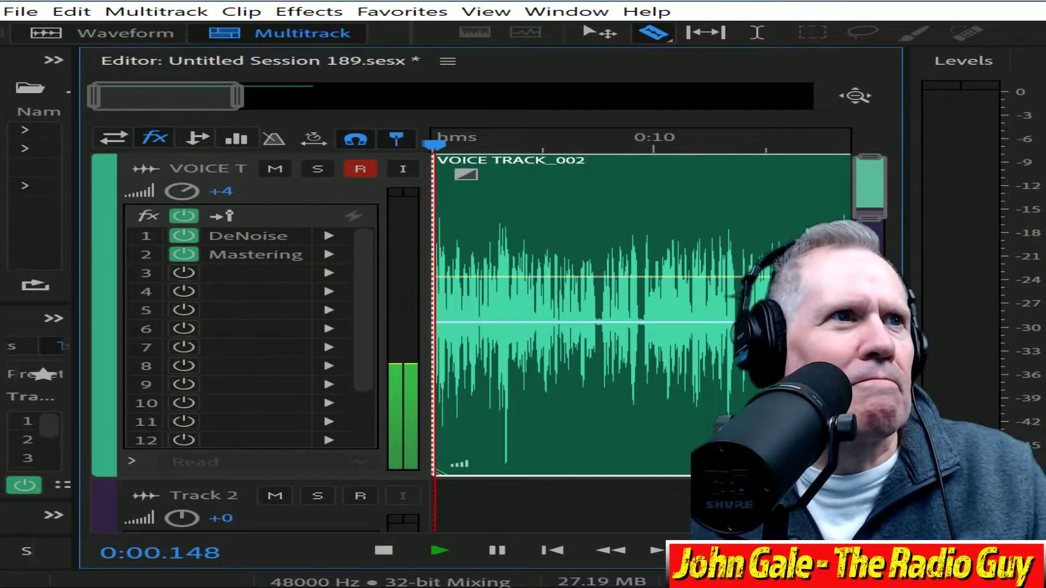
click(384, 550)
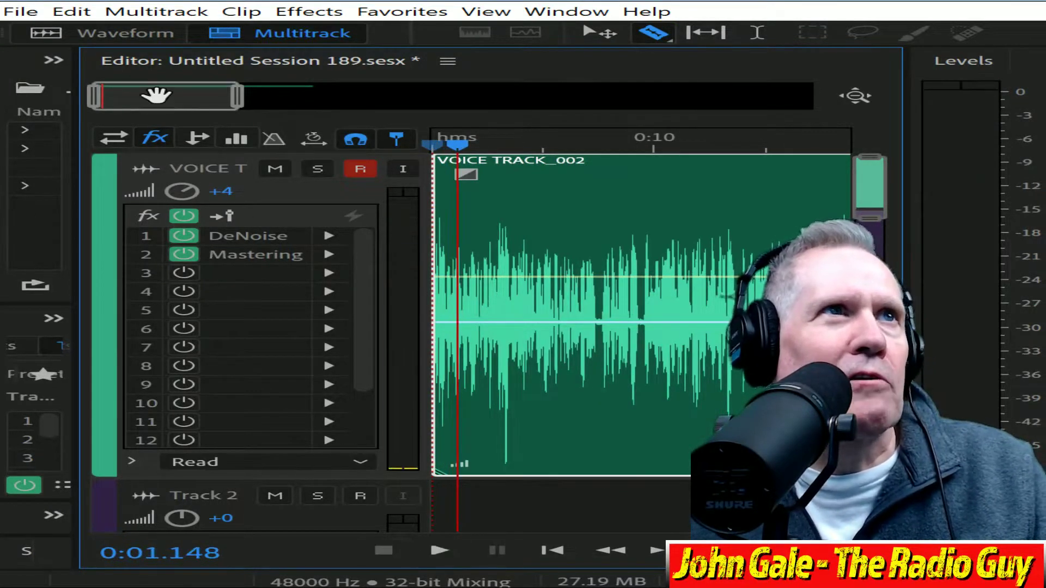
drag(159, 98, 261, 117)
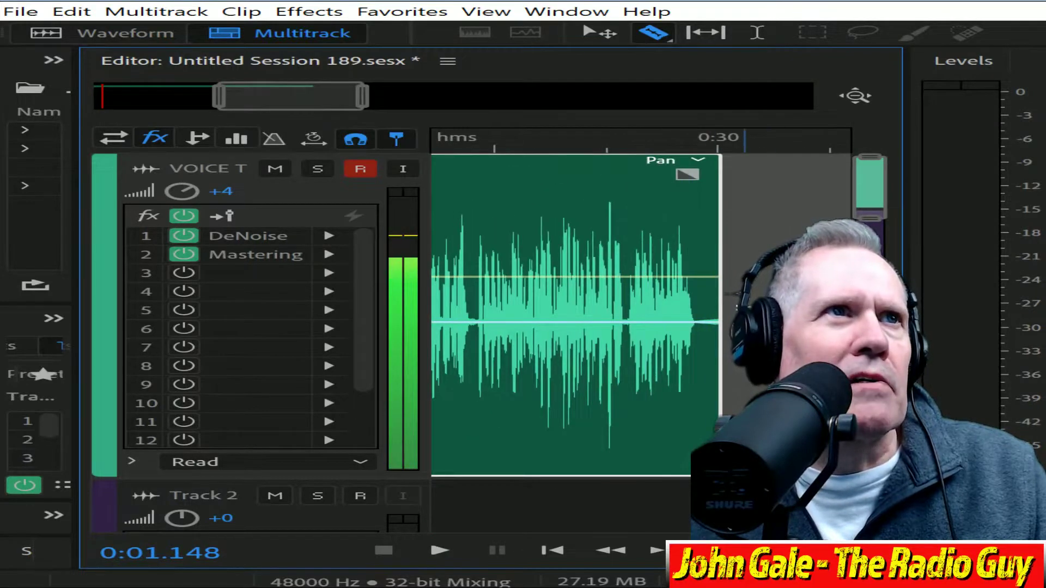
drag(720, 297, 697, 296)
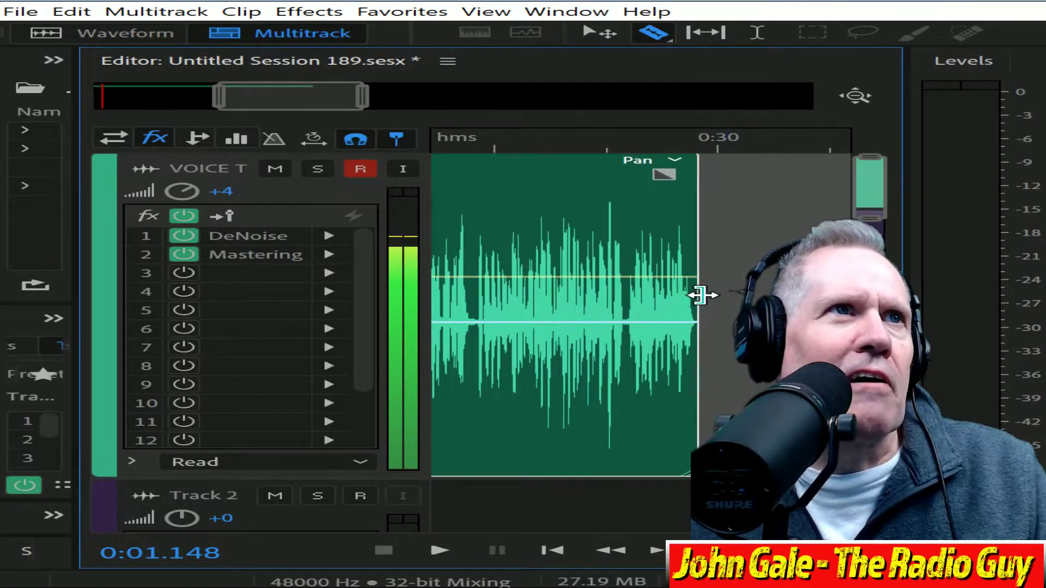
Mix the session down to a new file and play the whole mixdown from the start.
key(ctrl+shift+m)
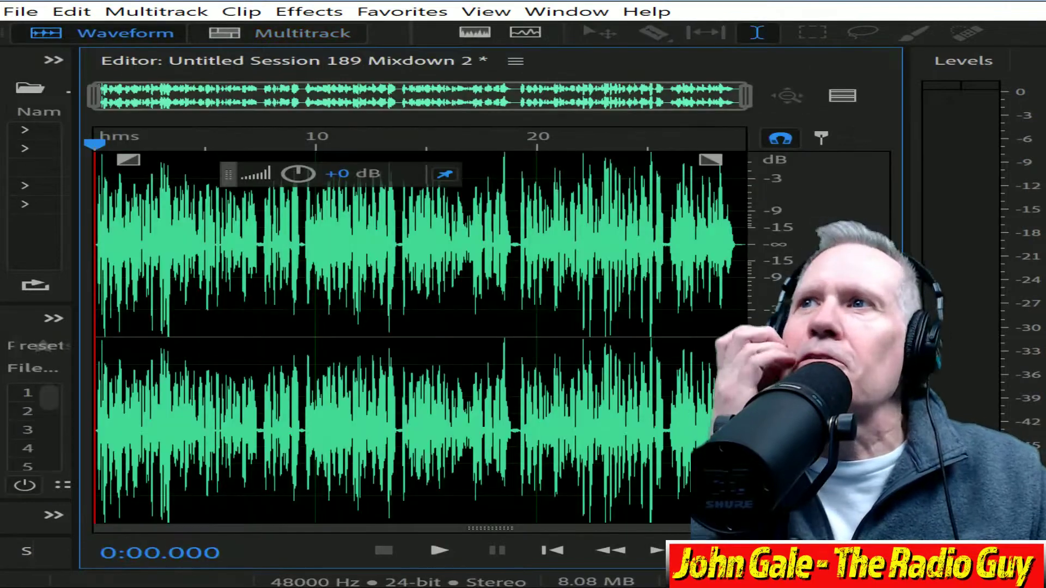
key(ctrl+a)
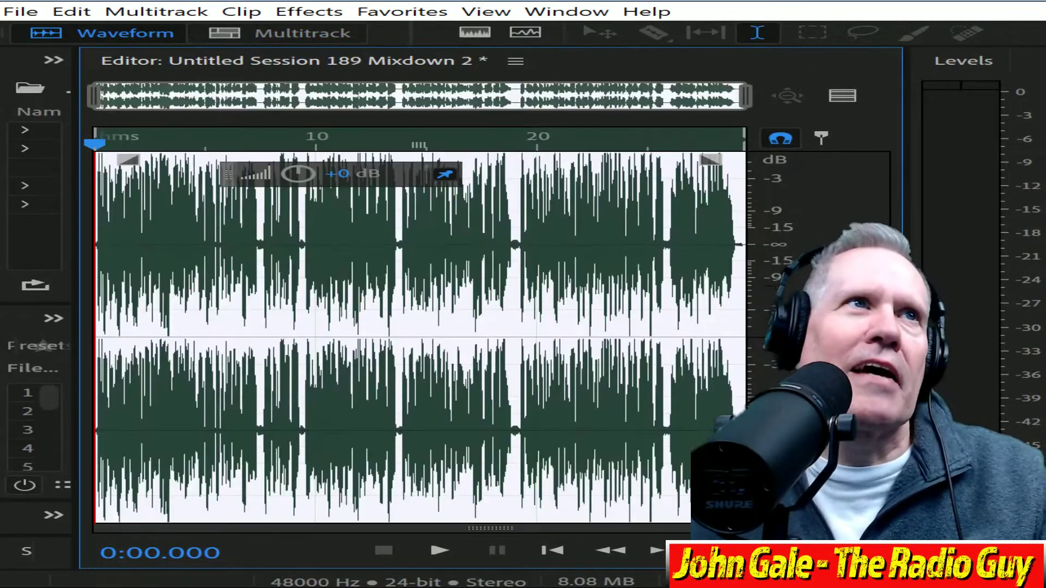
click(441, 553)
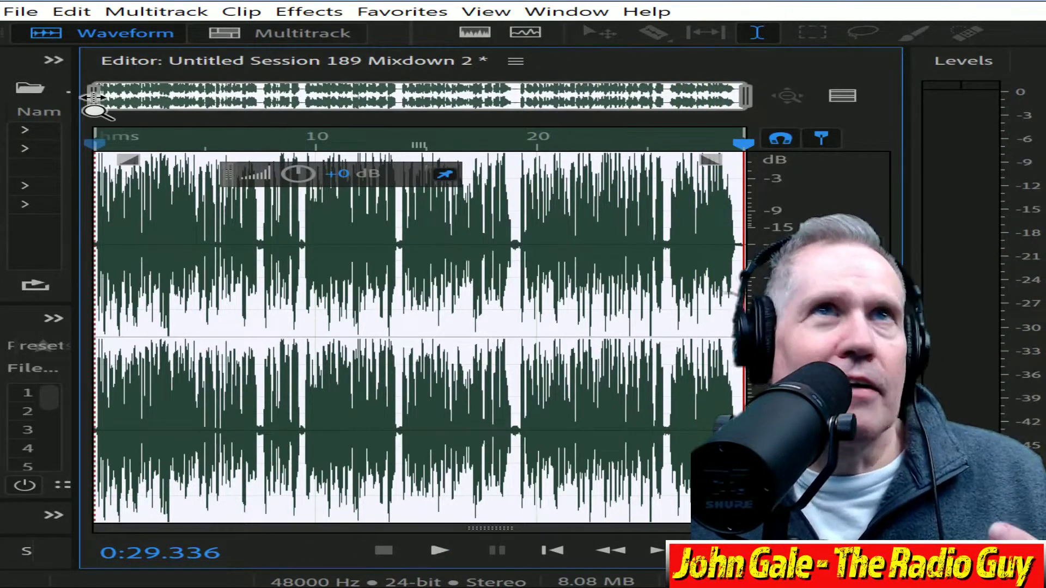
Delete the mixdown's trailing silence from about 29.0 seconds and its leading silence up to about 0.15 seconds.
scroll(590, 170, up, 10)
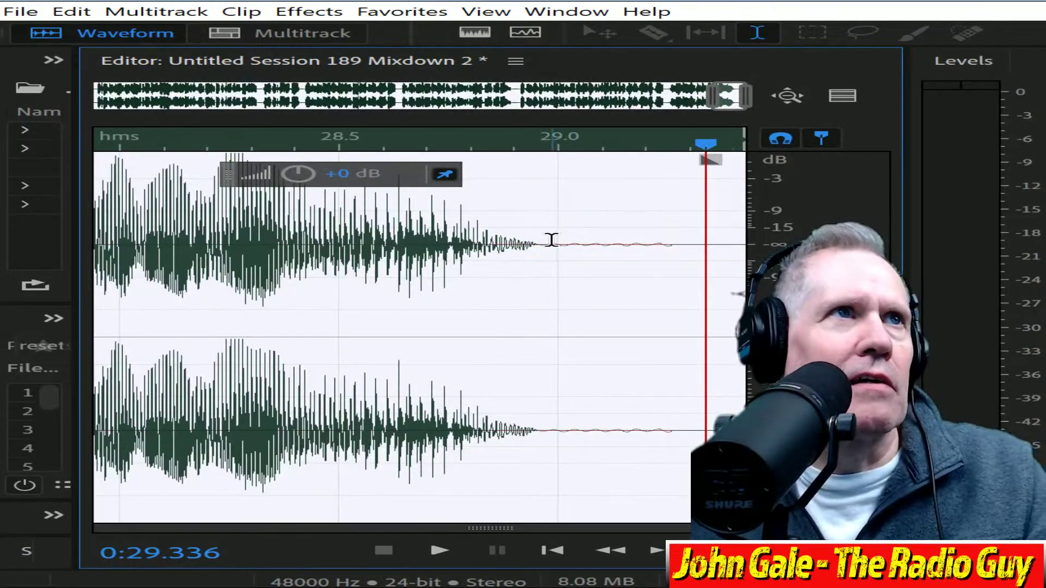
click(563, 253)
drag(738, 97, 5, 113)
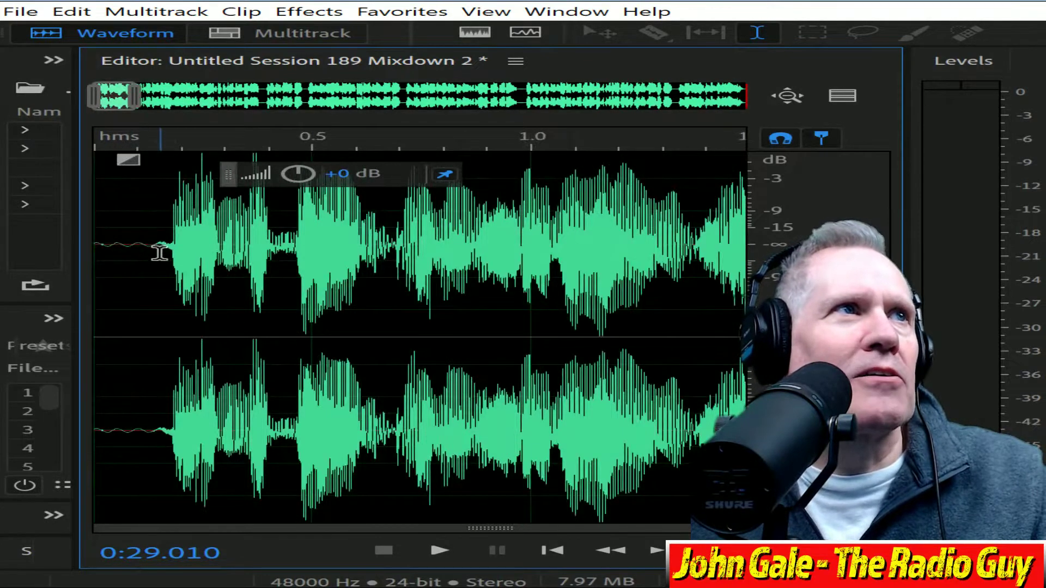
drag(159, 253, 42, 240)
key(Delete)
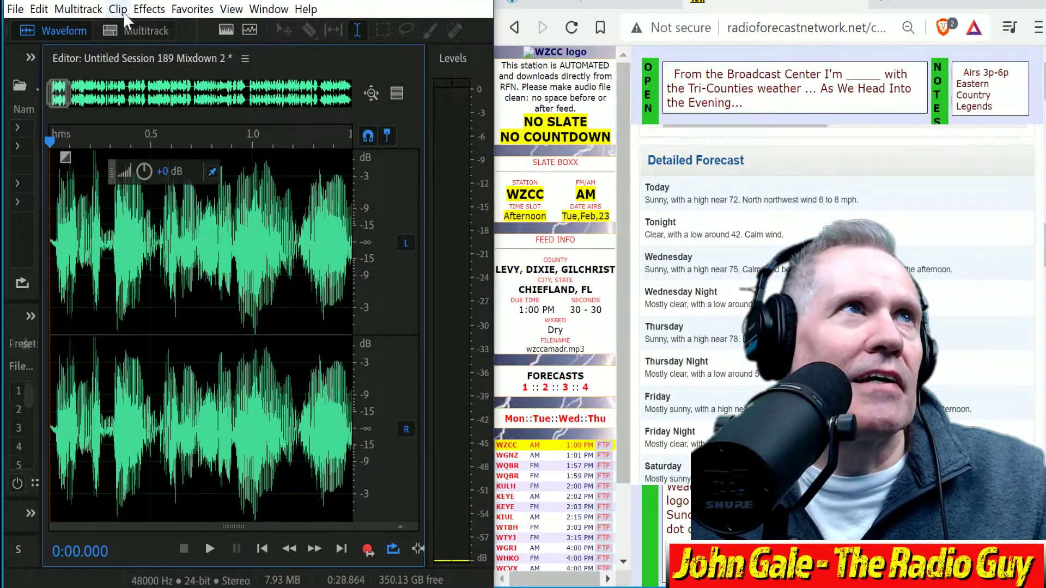
Stretch the mixdown to a duration of 0:30.000 with the Stretch and Pitch effect.
click(309, 11)
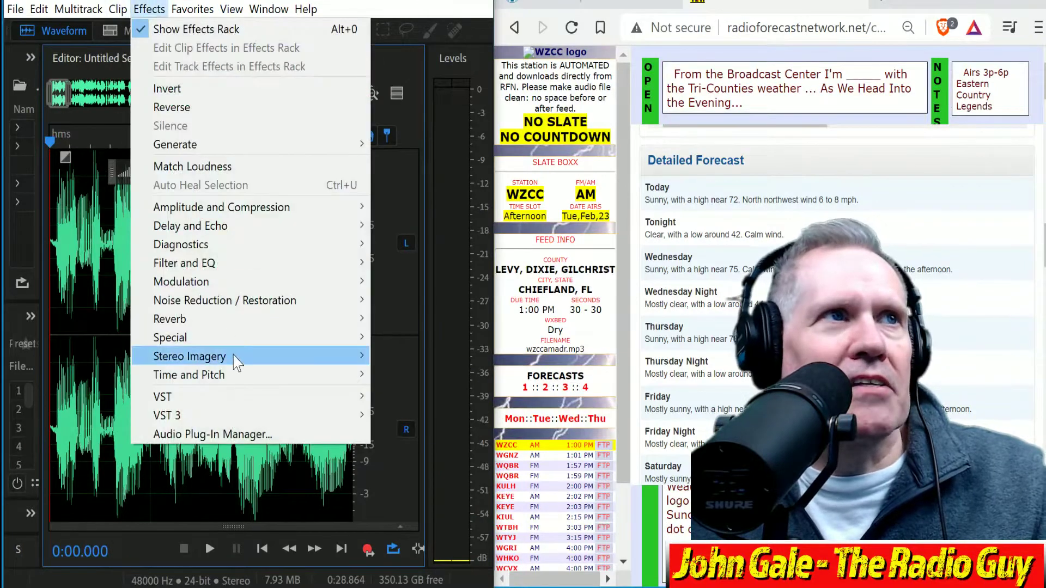
mouse_move(235, 376)
click(432, 449)
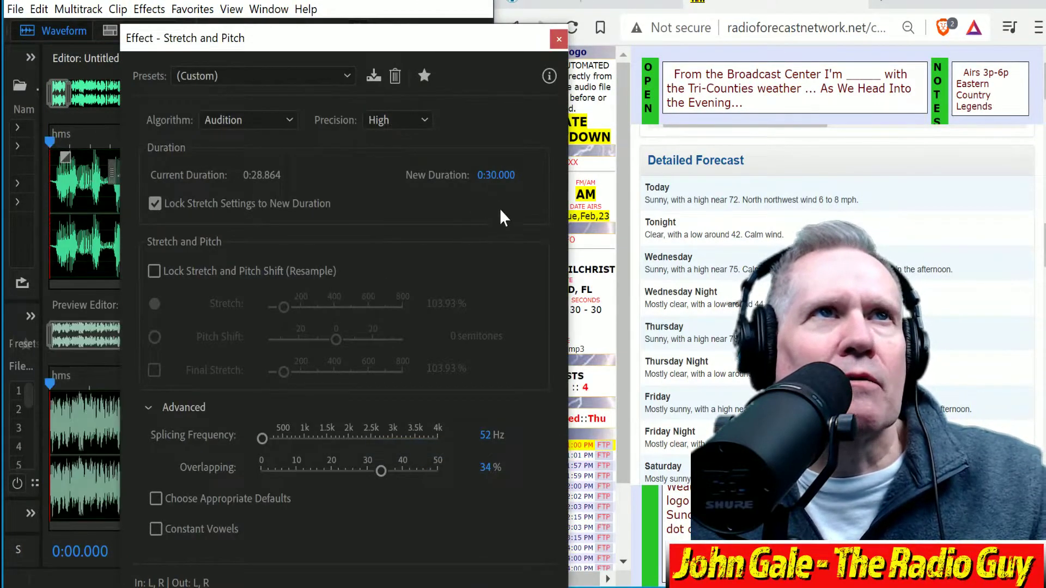
key(Return)
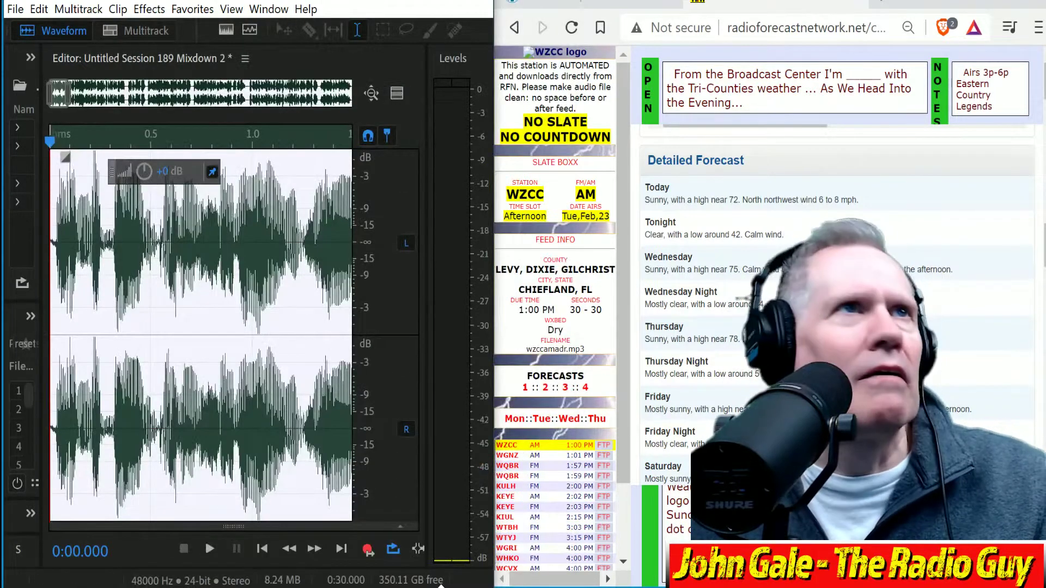
Open the WZCC upload page and export the mixdown as wzccamadr.mp3 to drive E:, overwriting the existing file.
key(ctrl+shift+alt+s)
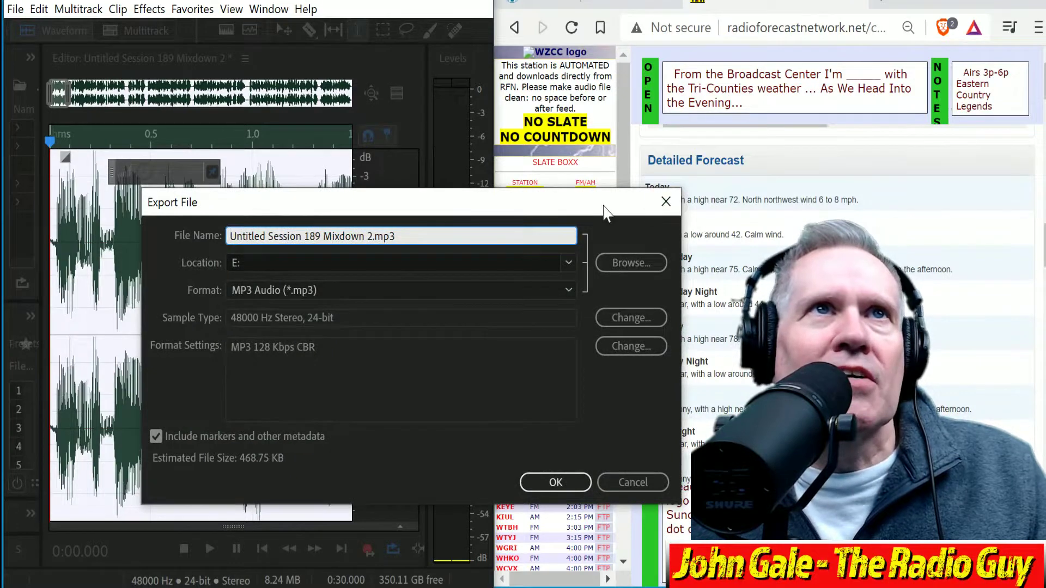
drag(604, 210, 583, 236)
click(486, 515)
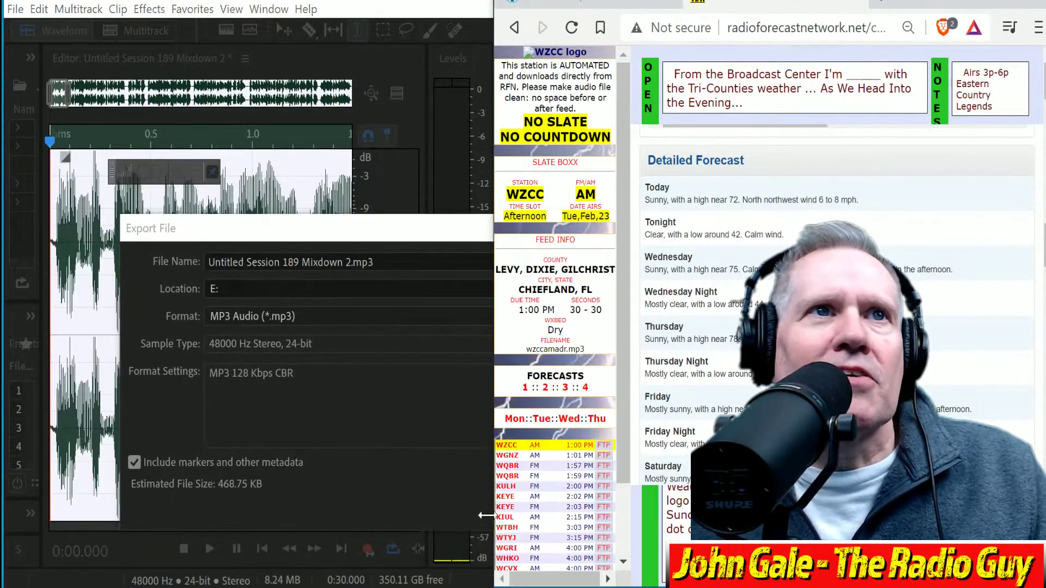
click(604, 451)
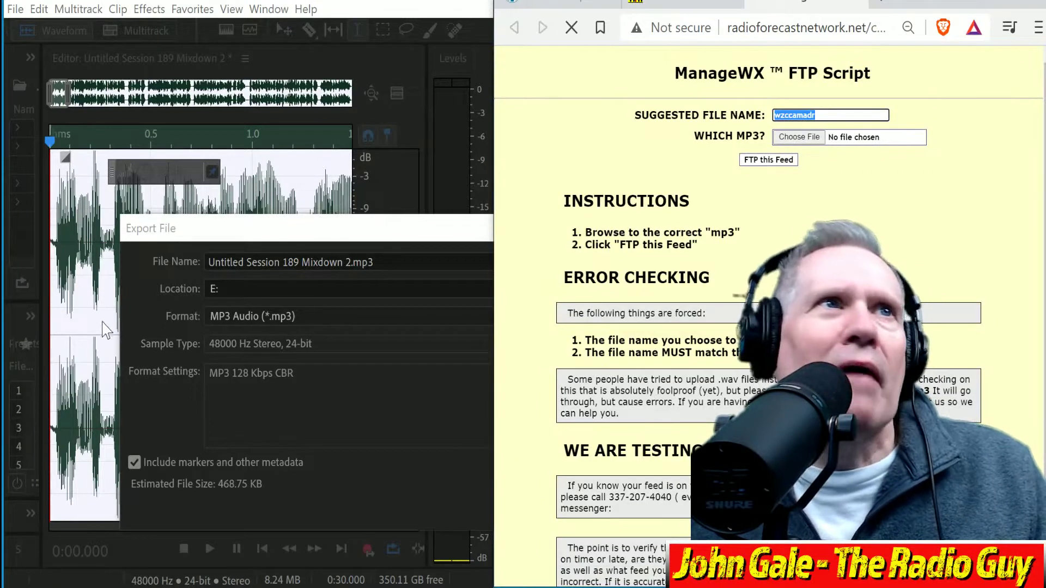
click(349, 271)
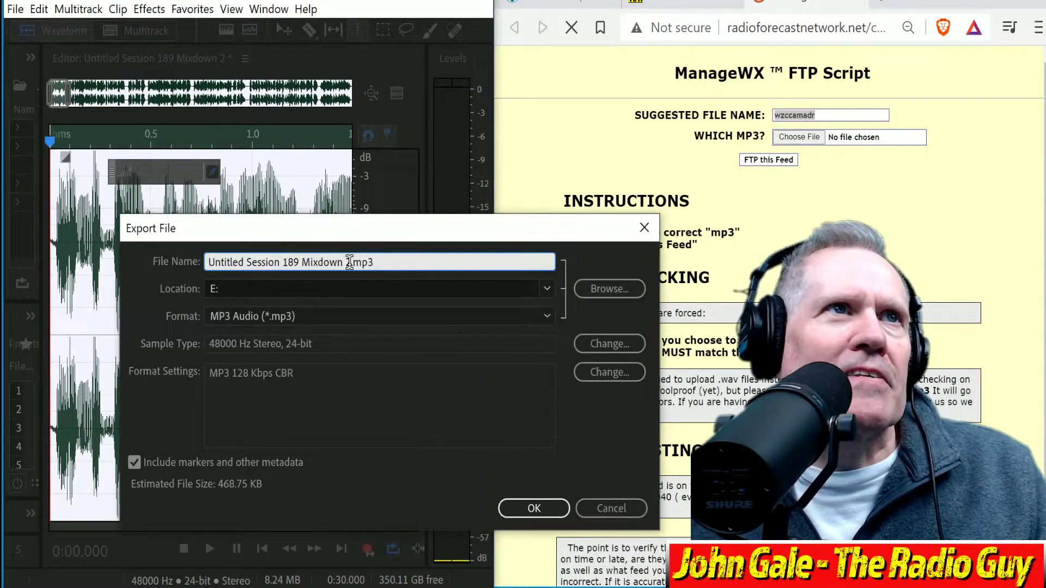
drag(350, 262, 207, 262)
text(wzccamadr)
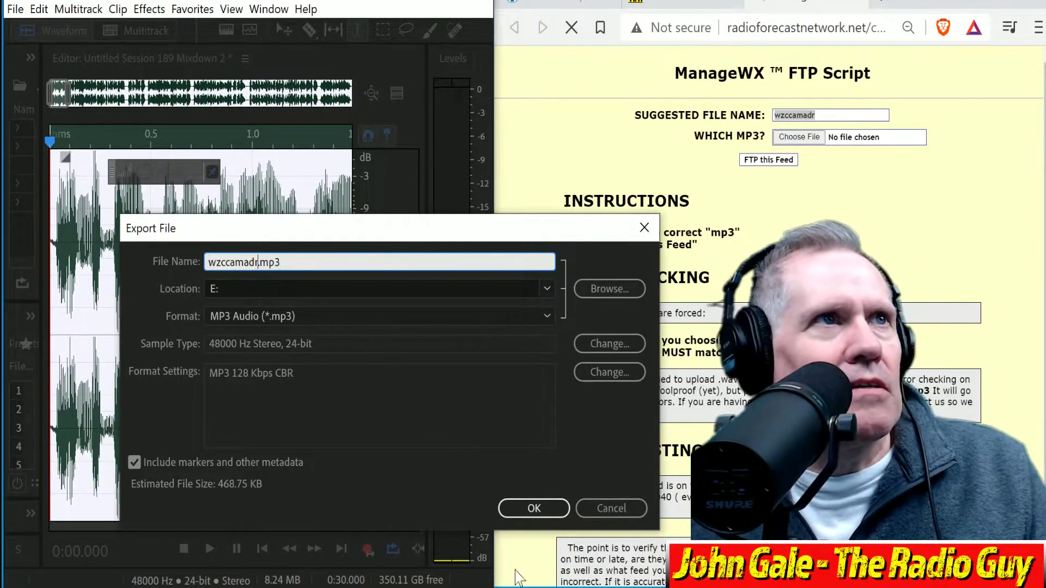
click(535, 510)
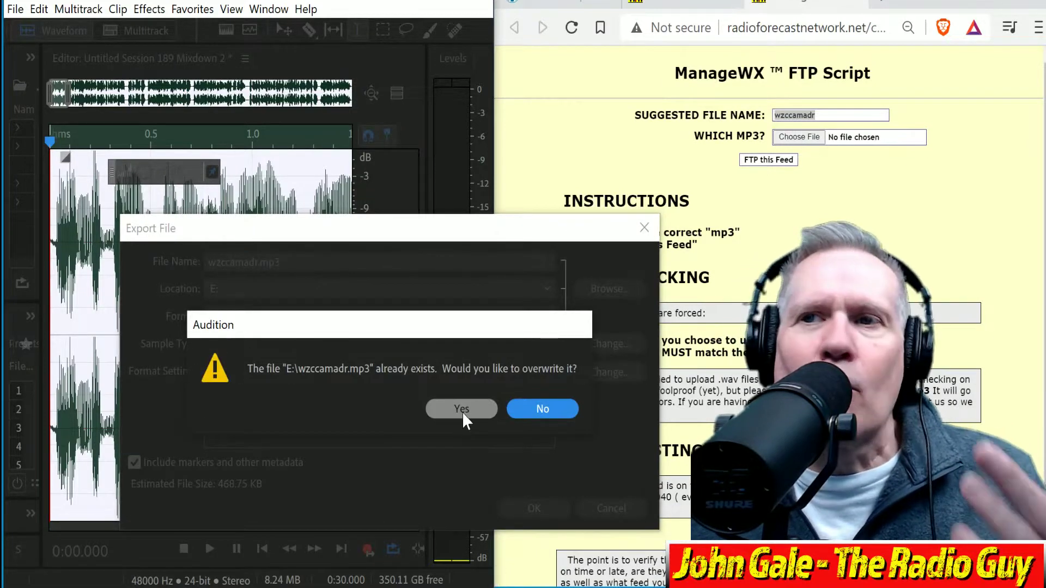
click(462, 413)
Upload wzccamadr.mp3 from drive E: to the radio forecast network as the WZCC feed.
click(799, 136)
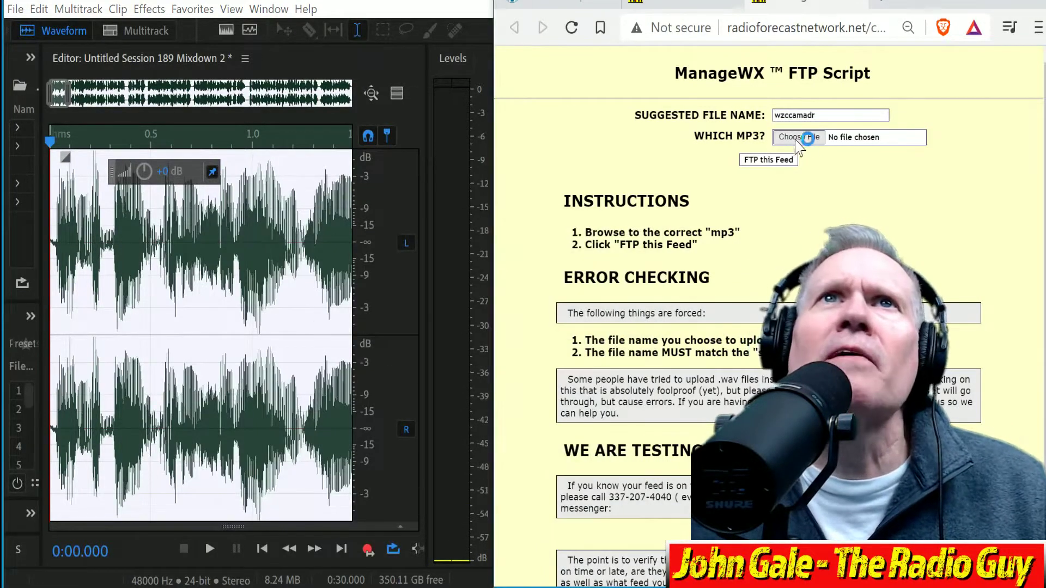
click(715, 109)
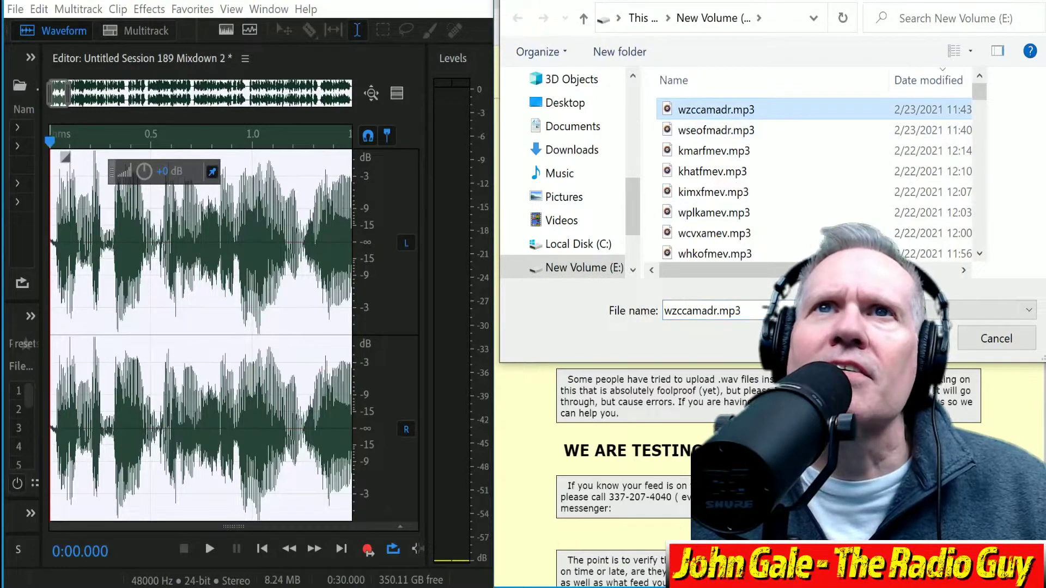
key(Return)
click(779, 163)
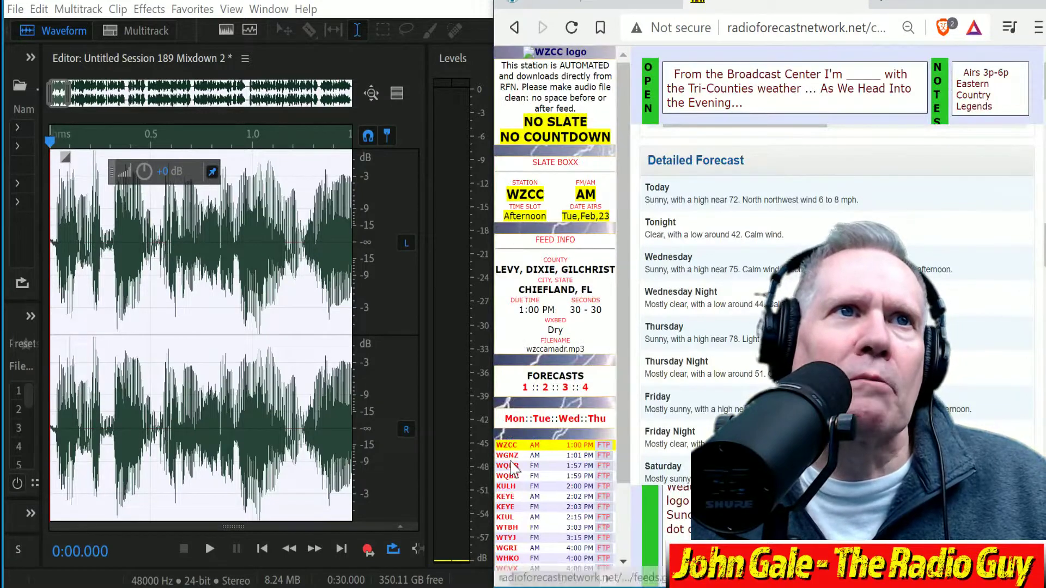
Close all open audio files and the session without saving any changes.
click(15, 10)
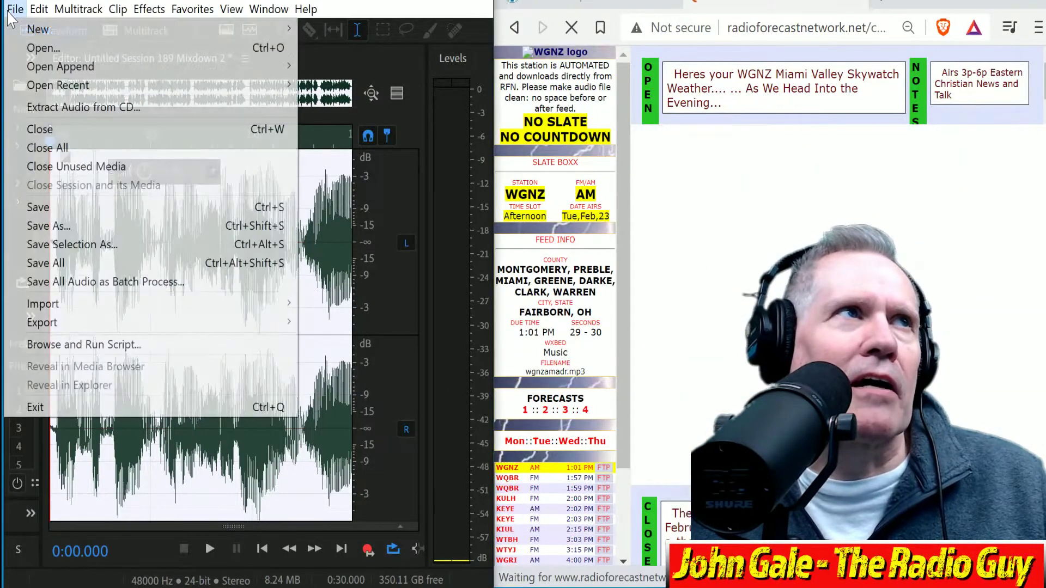
click(85, 147)
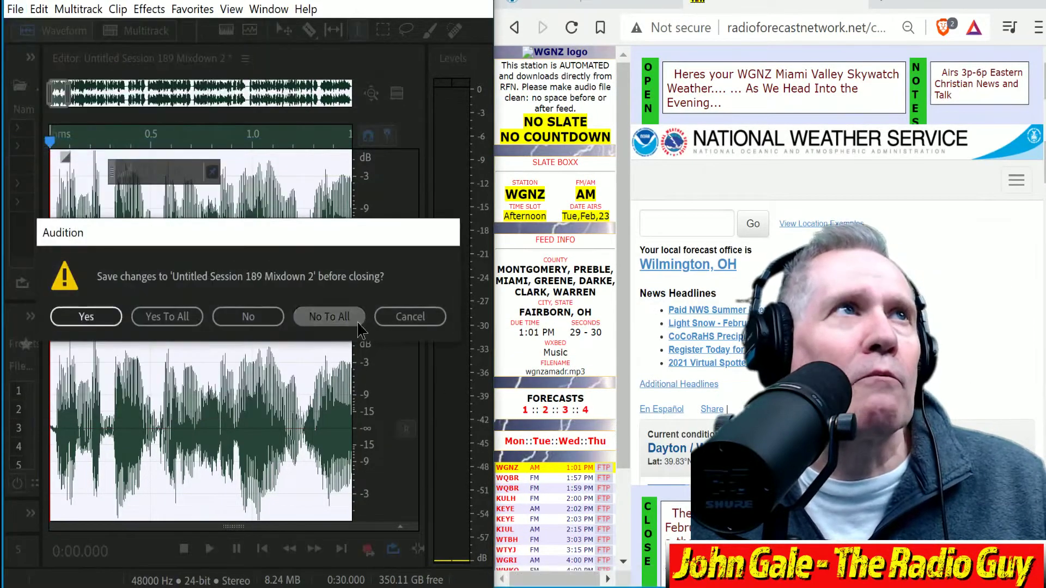
click(357, 325)
Create a new multitrack session from the template with the WGNZ music bed, narrow its track controls and turn off loop playback.
click(155, 35)
click(332, 265)
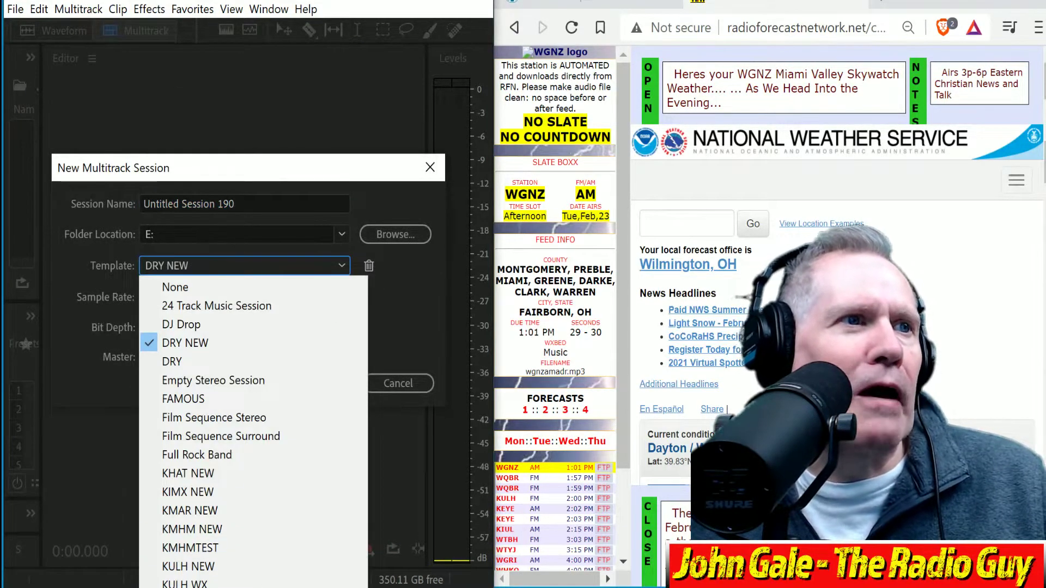
click(272, 582)
click(333, 385)
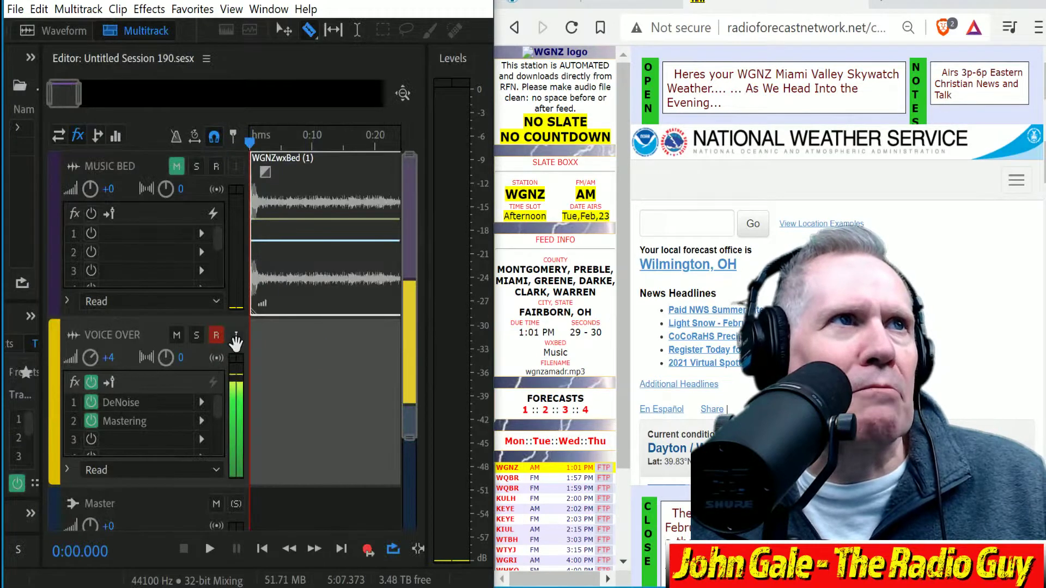
drag(242, 336, 8, 313)
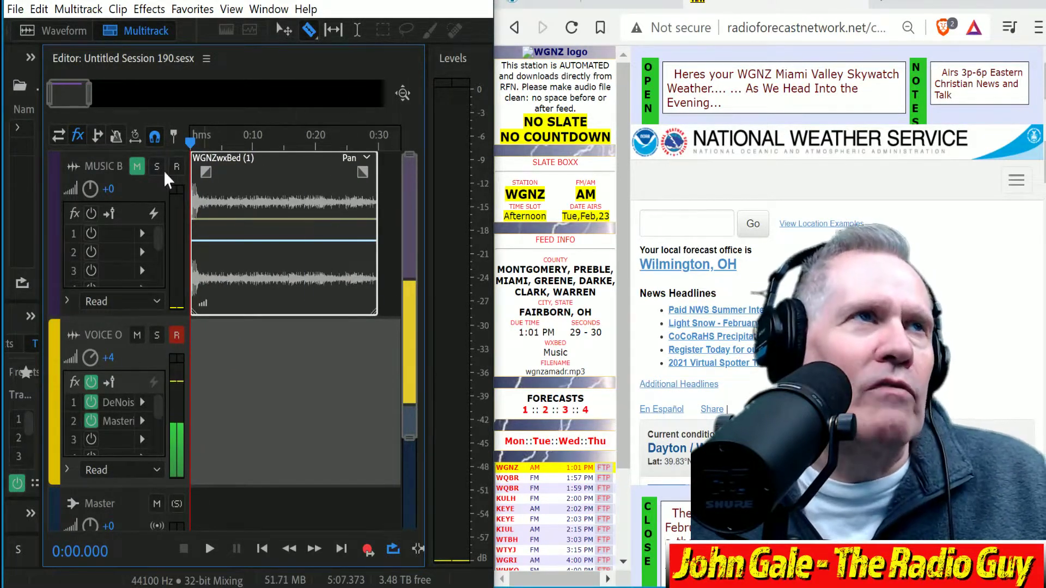
click(393, 549)
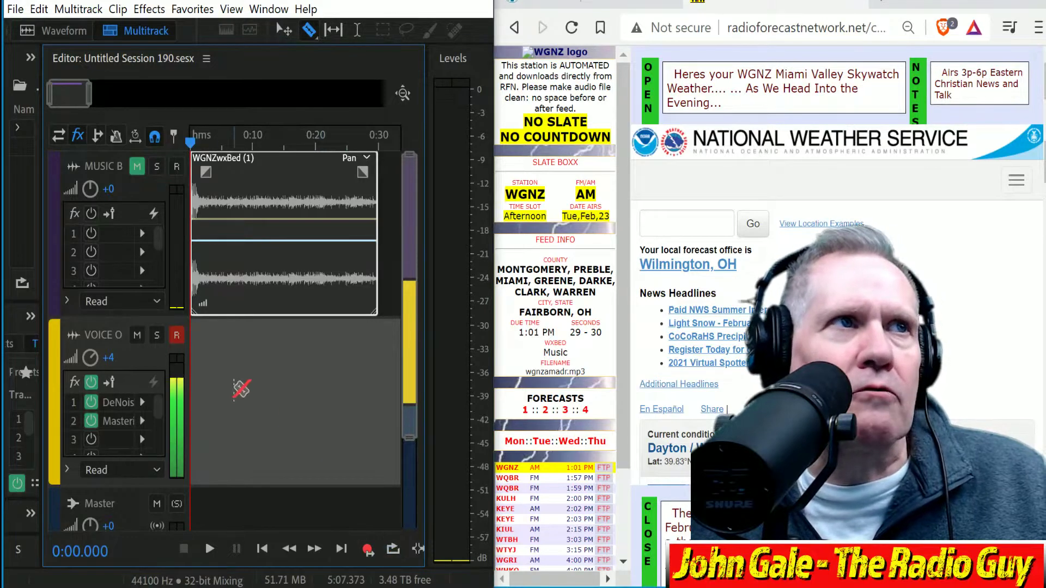
Record the WGNZ voice-over from the opening line, detailed forecast and closing script, with the page's timer running.
click(368, 550)
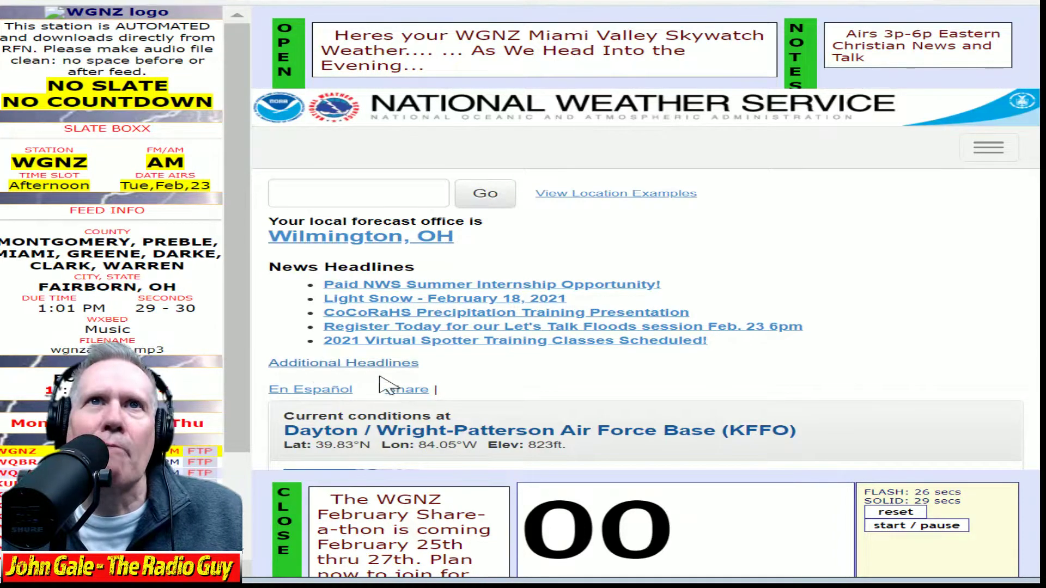
scroll(666, 386, down, 8)
scroll(664, 389, down, 2)
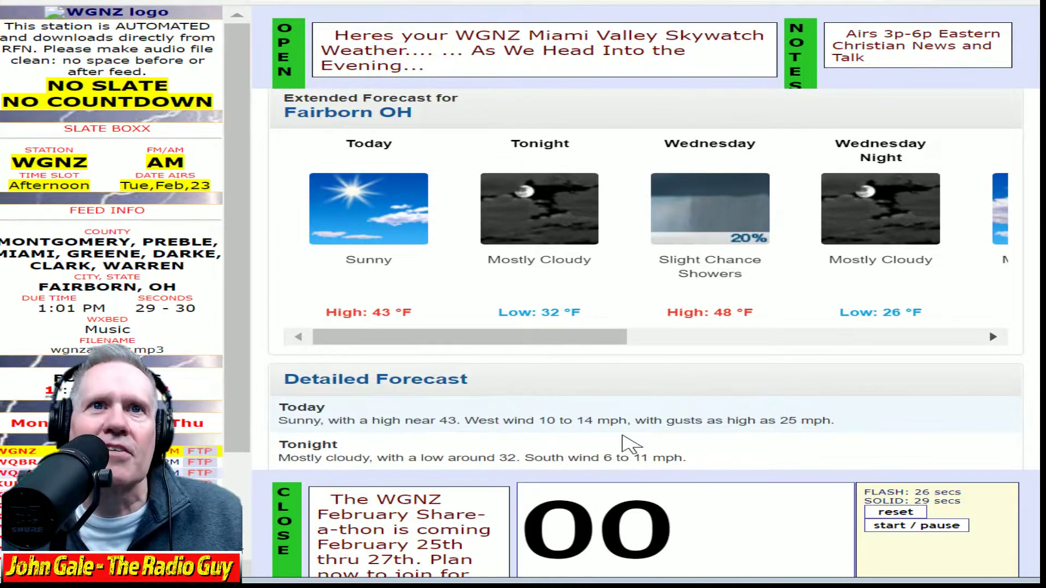
scroll(714, 335, down, 4)
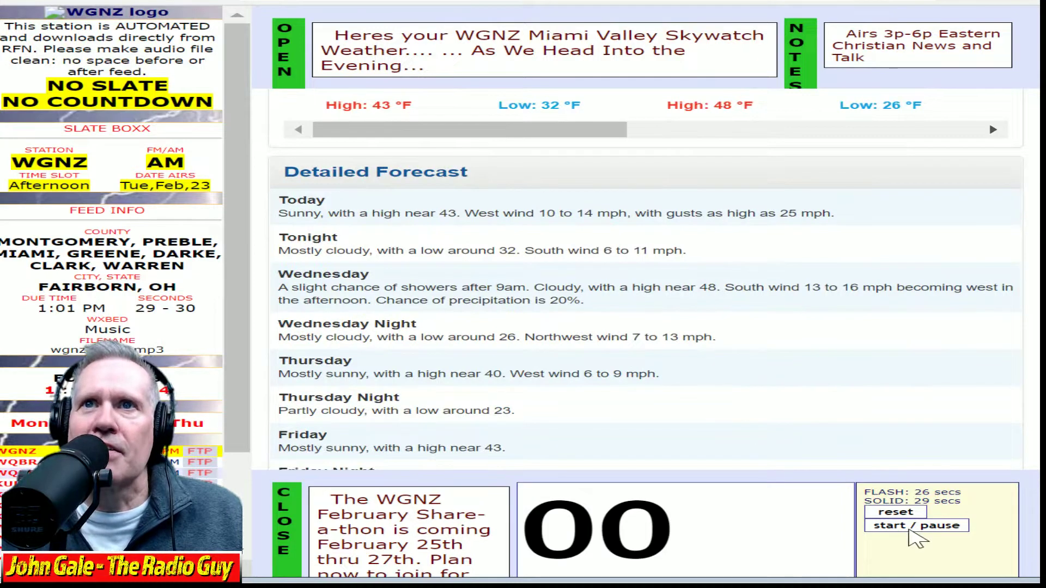
click(926, 527)
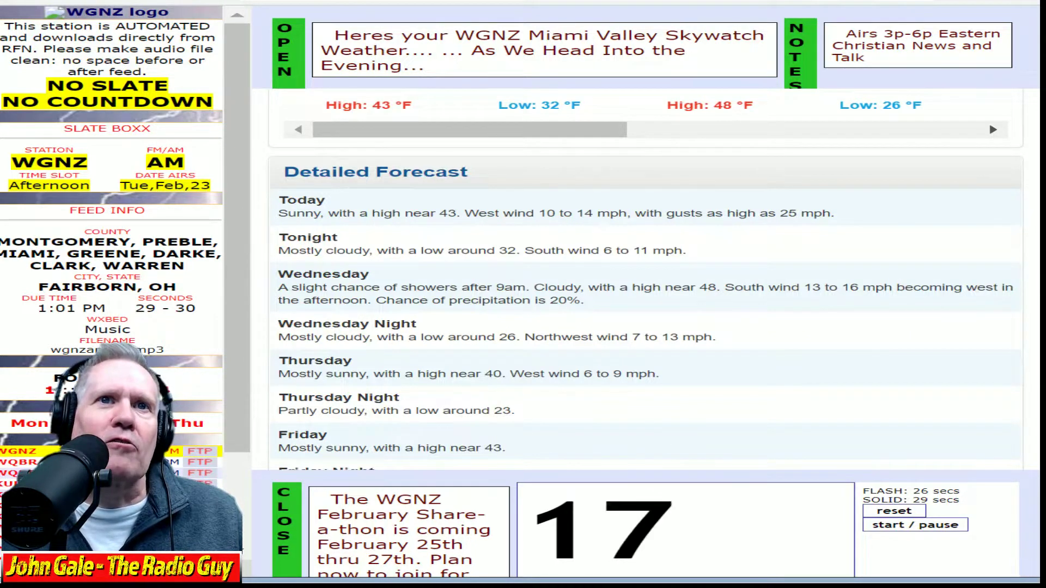
scroll(487, 537, down, 2)
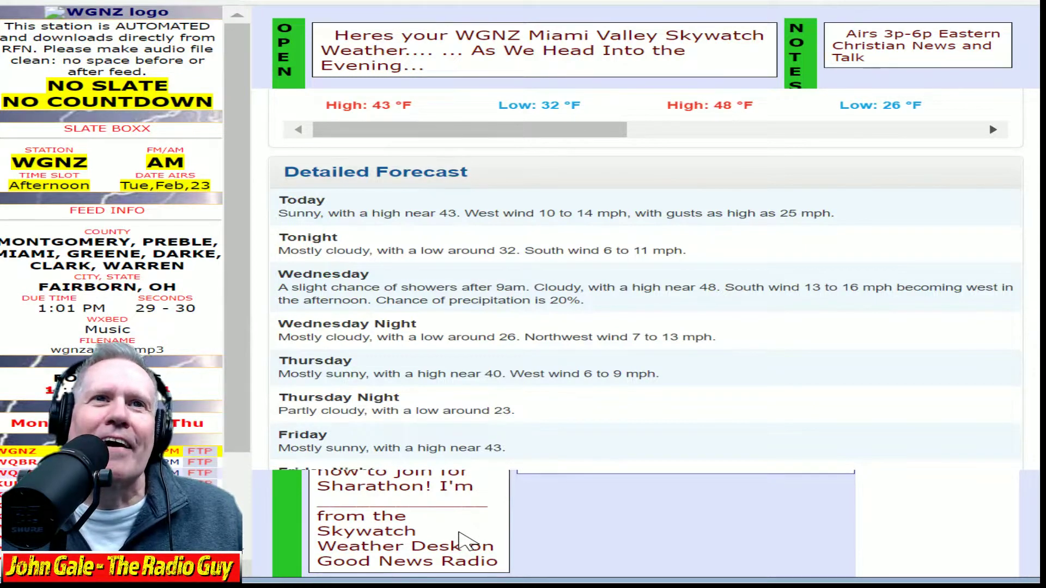
scroll(550, 532, up, 3)
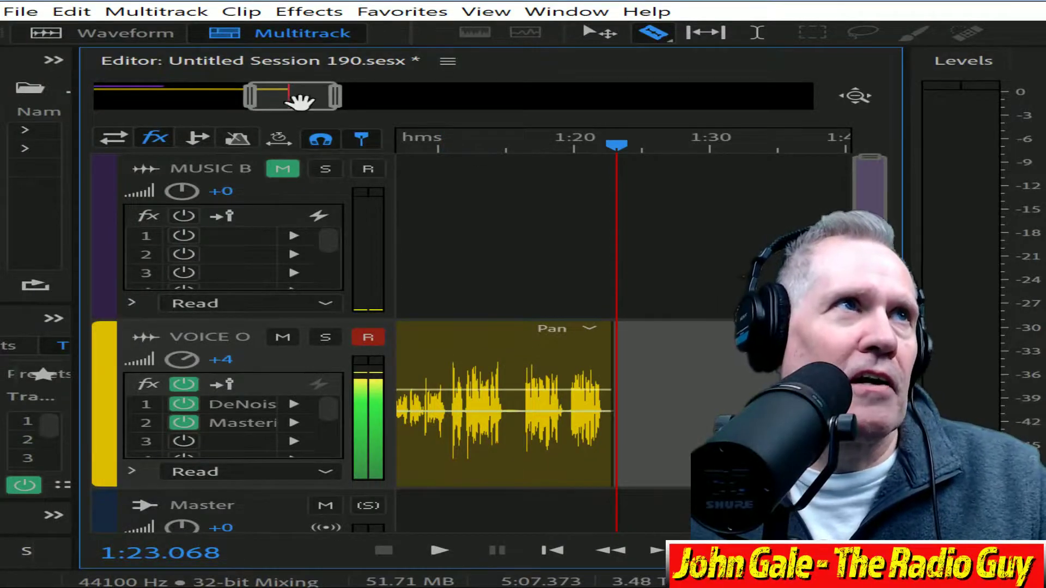
Split the voice-over recording at about 0:31 and delete the part before the cut.
drag(281, 103, 186, 115)
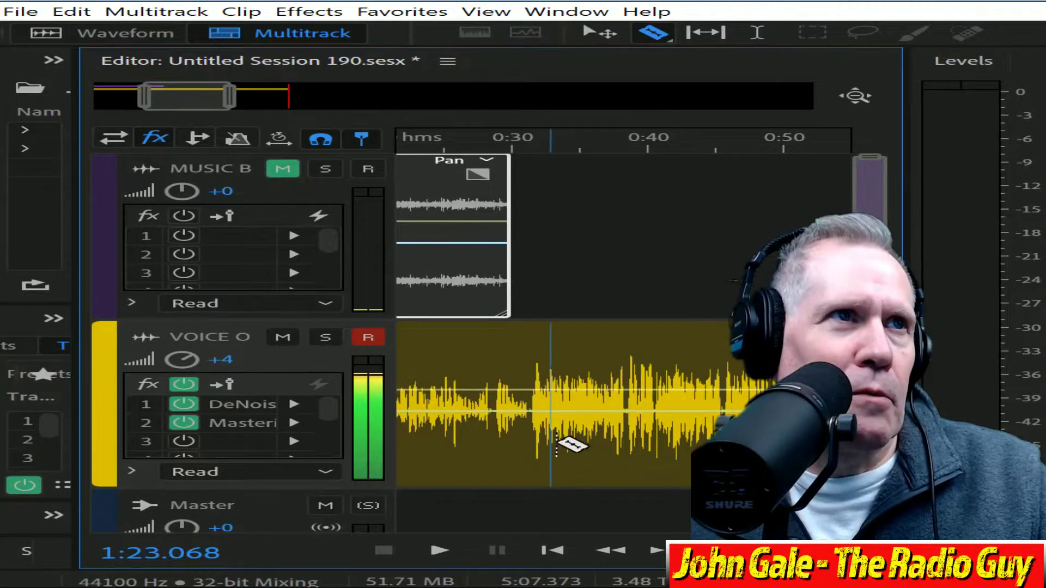
click(528, 388)
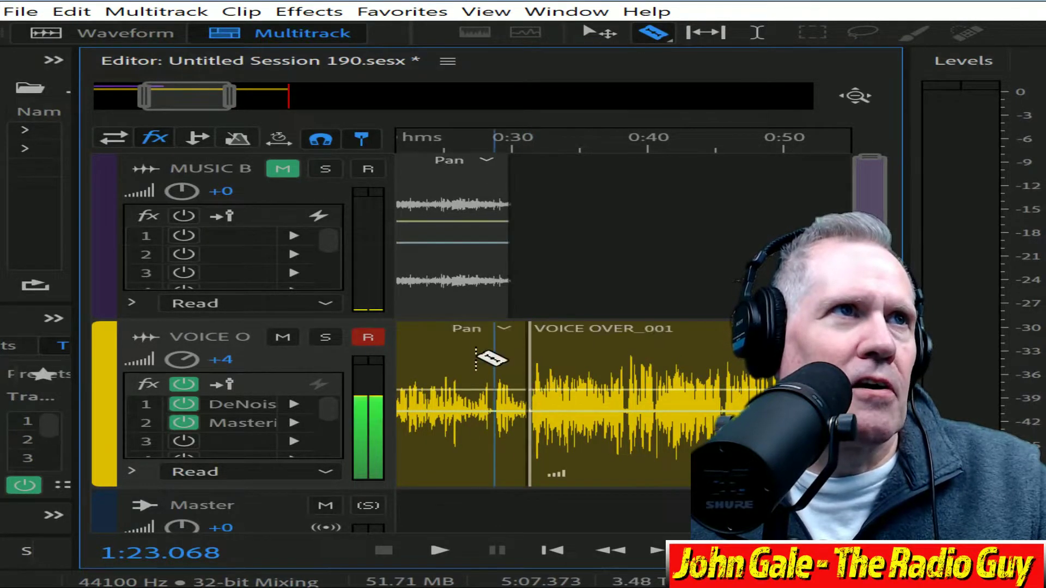
click(470, 332)
key(Delete)
Move the remaining voice clip so it starts about 1.2 seconds into the music bed.
drag(602, 339, 115, 381)
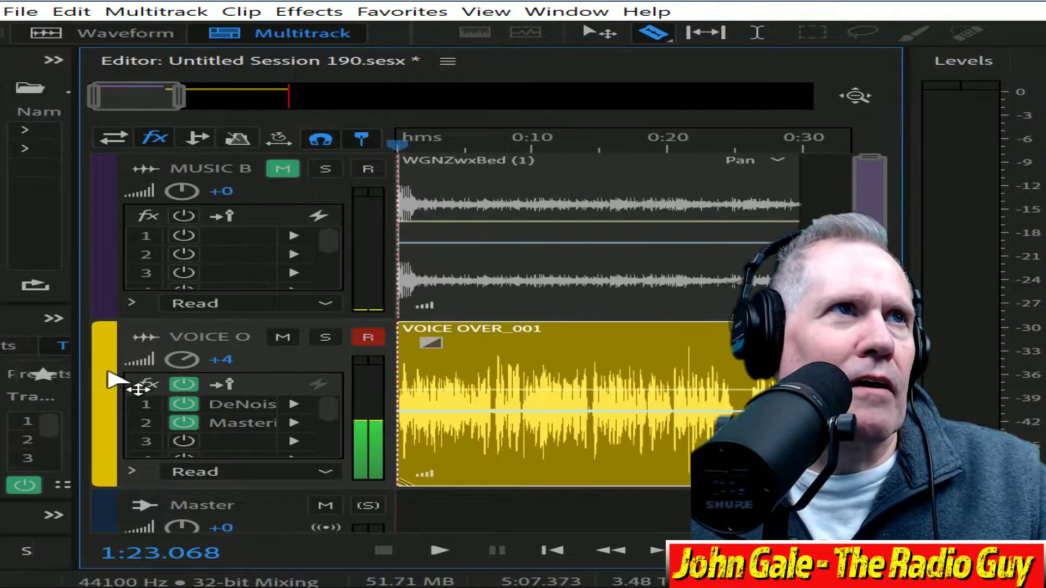
drag(399, 375, 515, 355)
drag(169, 96, 76, 73)
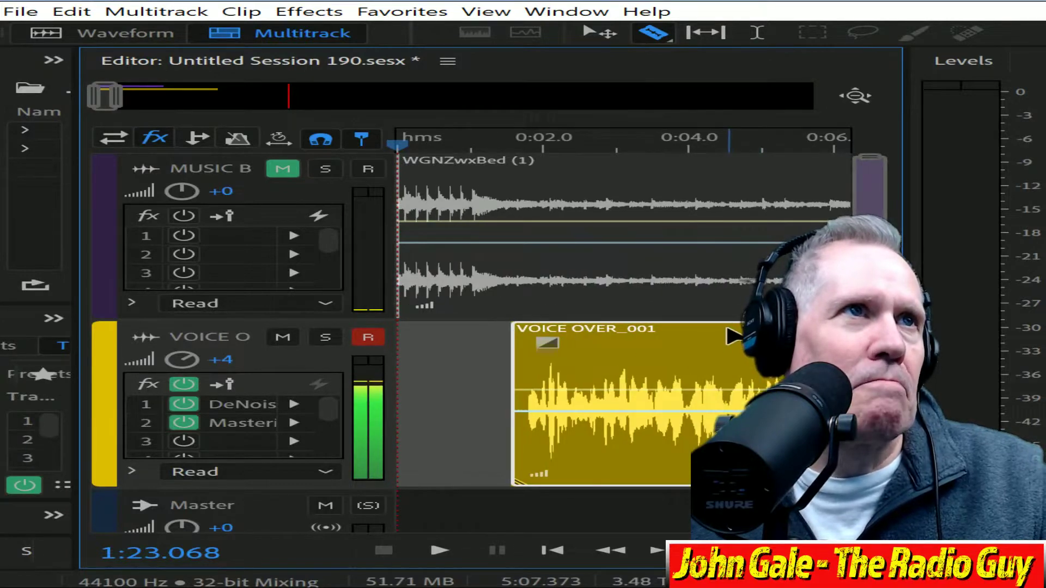
drag(733, 335, 707, 338)
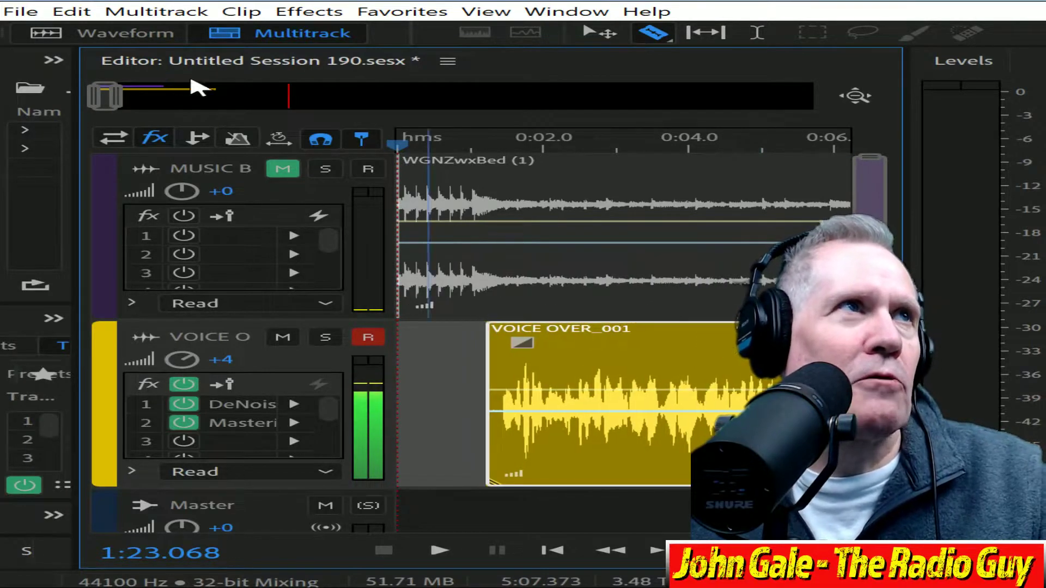
Play the voice clip from about 0:22, 0:18, 0:13 and 0:11 to check the read and its pauses.
drag(136, 110, 174, 119)
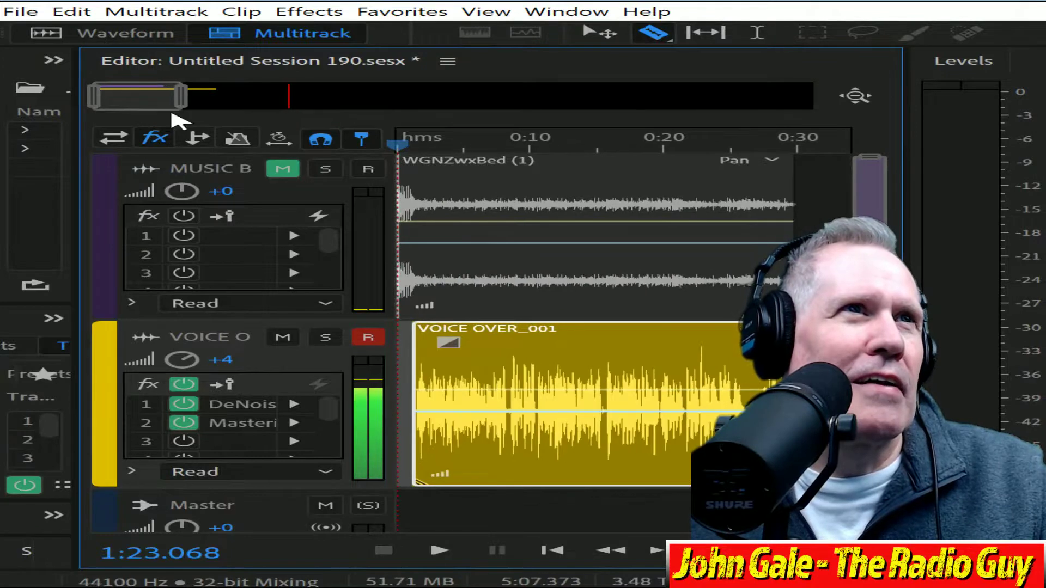
click(690, 143)
key(space)
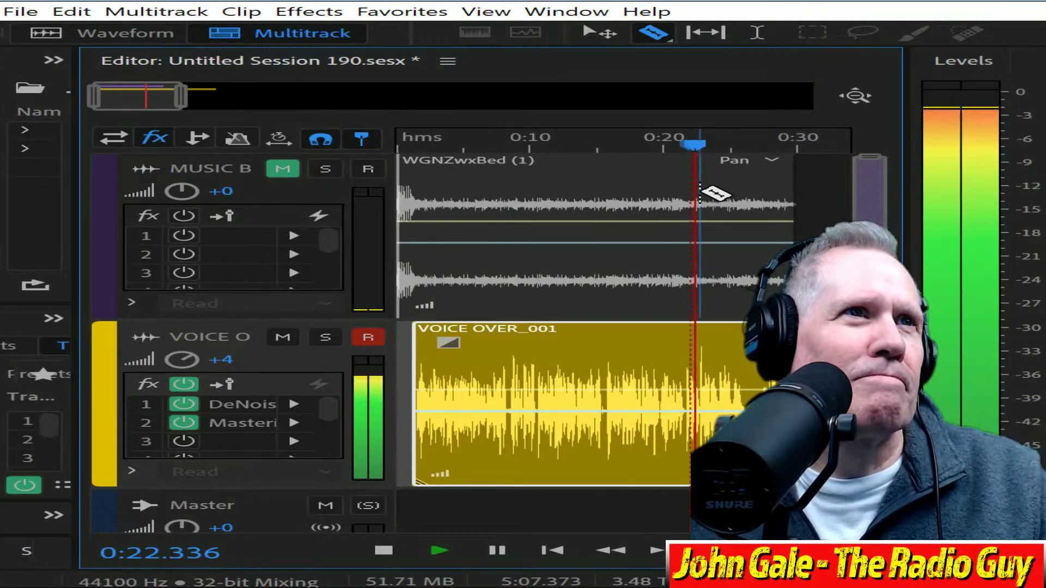
click(646, 148)
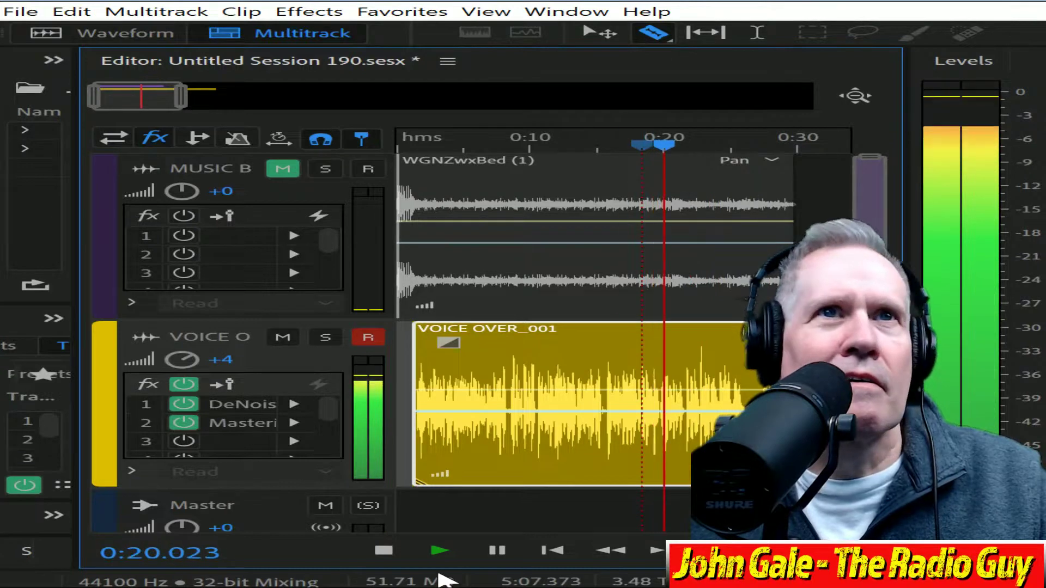
click(568, 146)
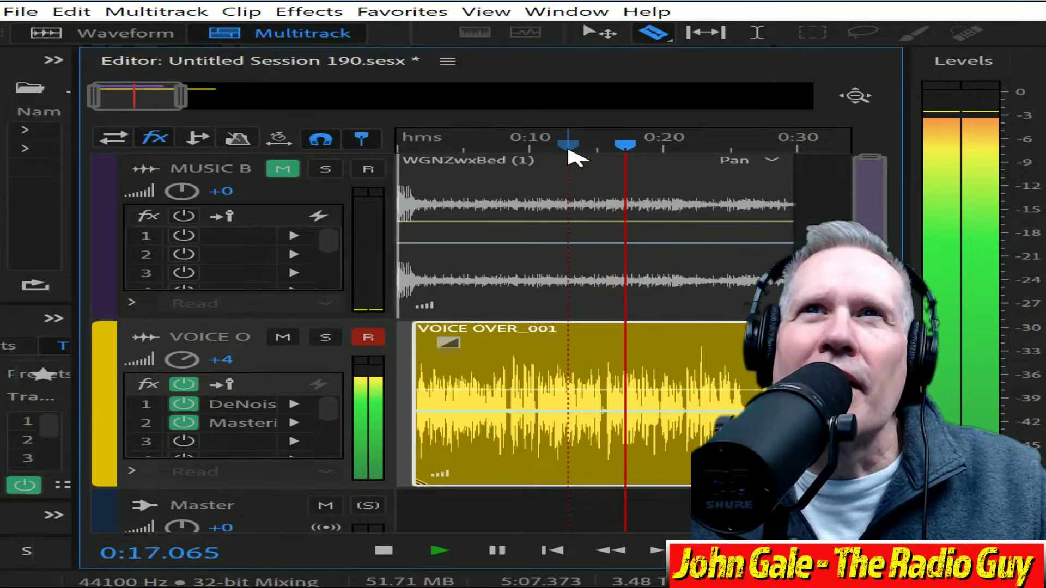
click(384, 551)
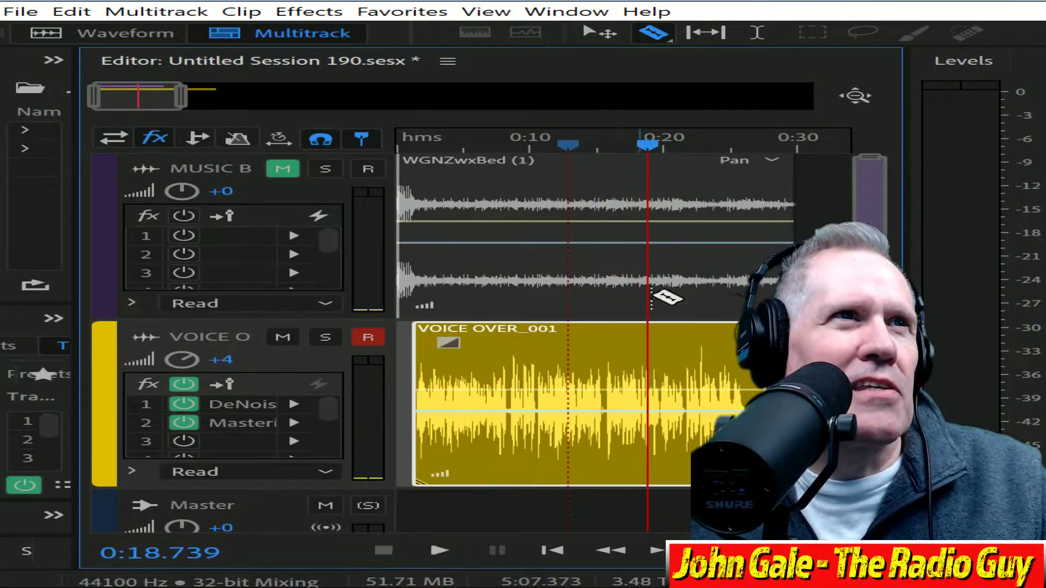
click(542, 144)
key(space)
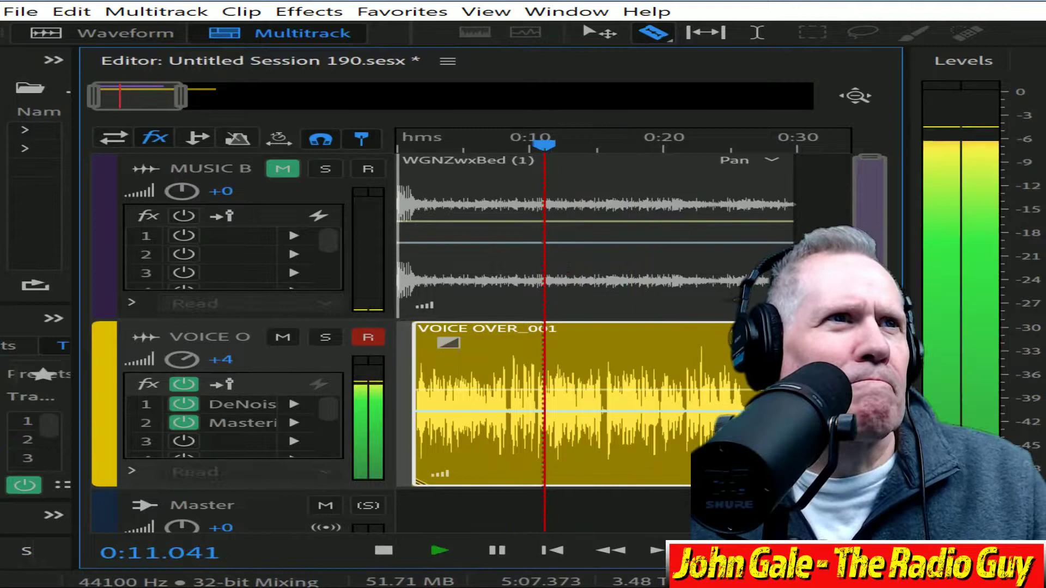
click(384, 550)
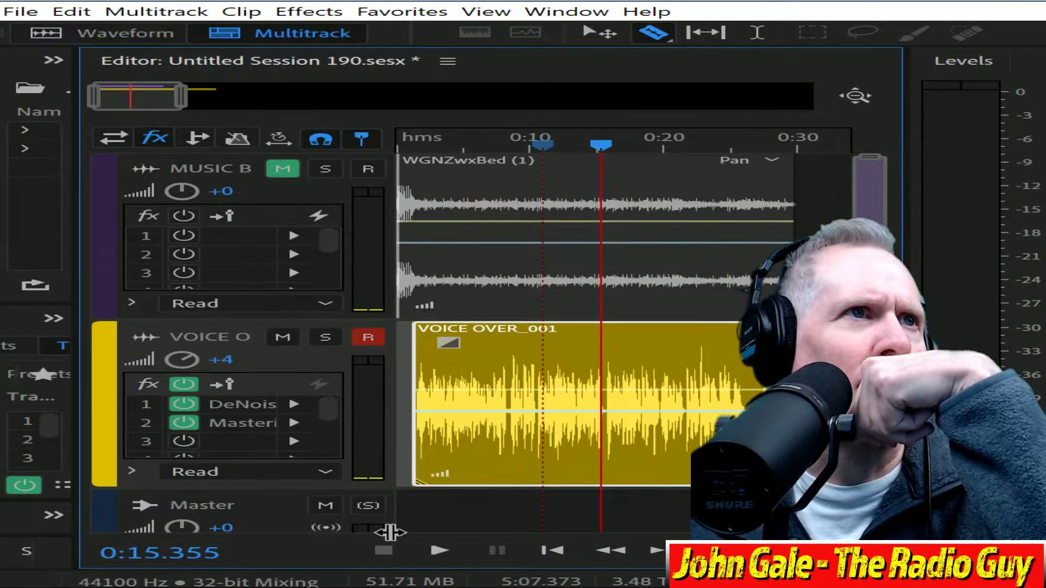
Split the voice-over clip at the pause at about 0:15.7.
drag(192, 105, 127, 101)
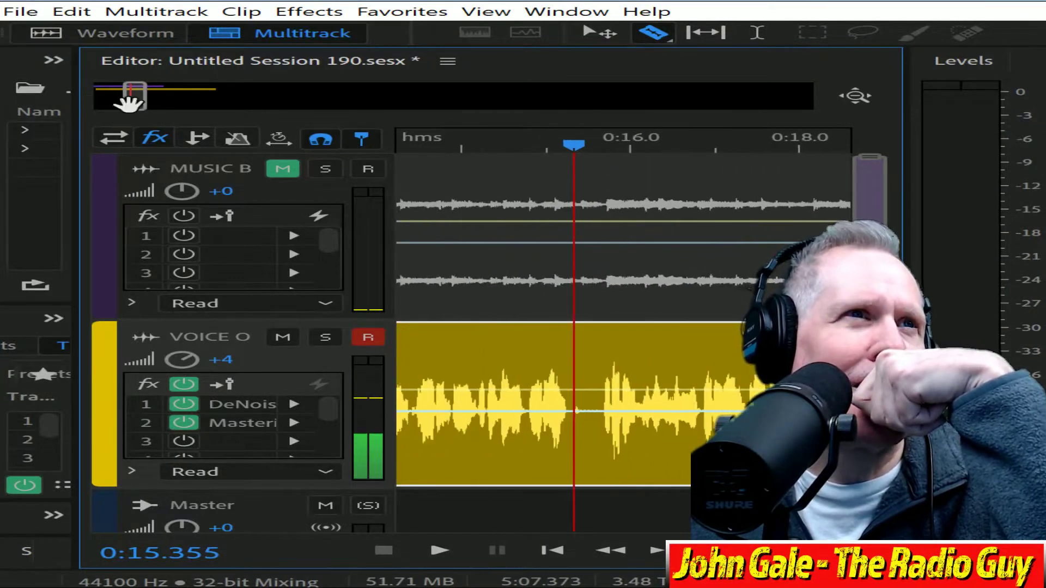
click(602, 348)
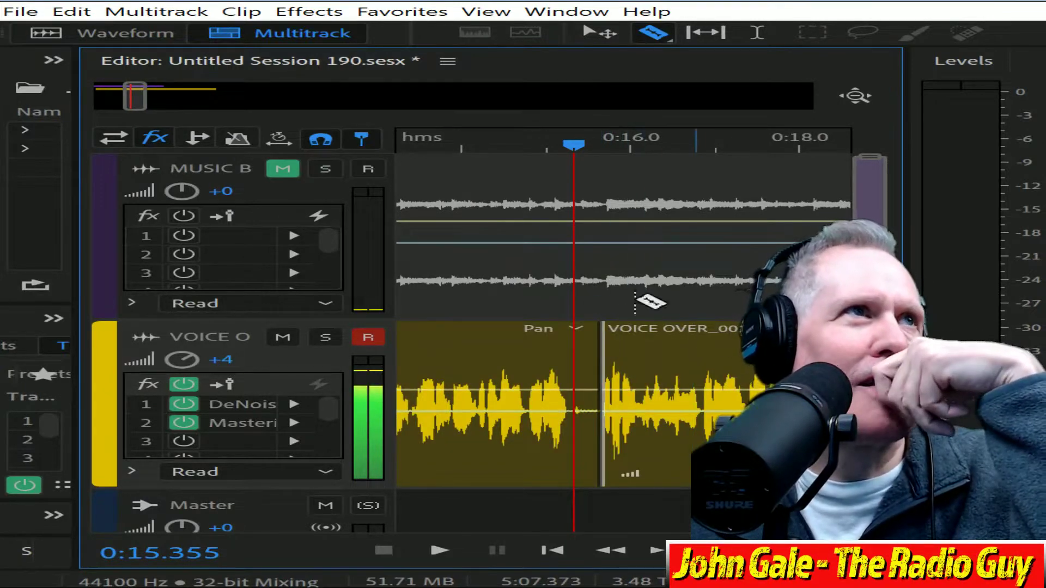
Play the voice-over from about 0:46, split it at about 0:46 and 0:49, and delete the part after the second cut.
drag(133, 93, 211, 103)
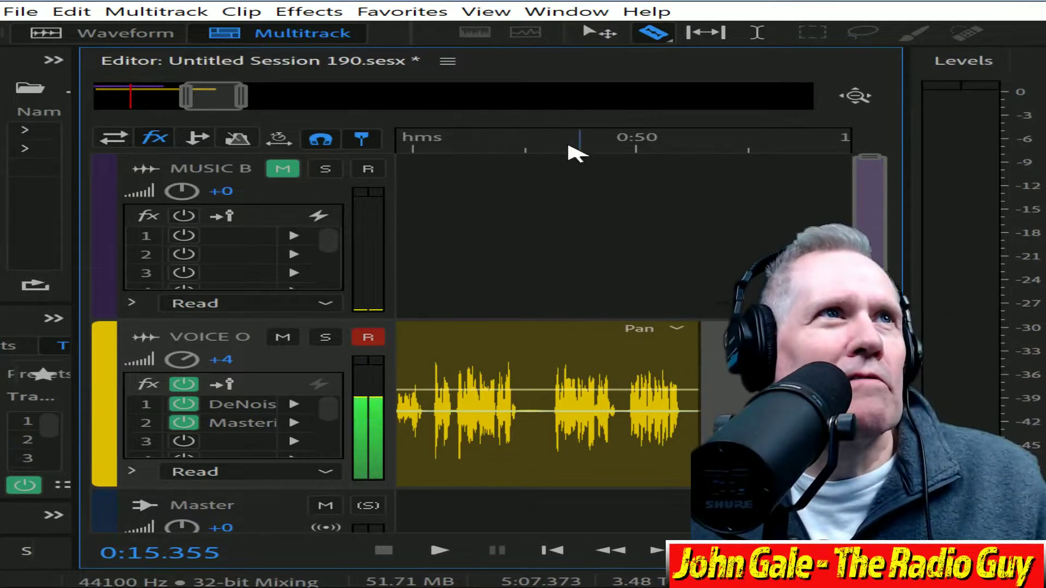
drag(556, 151, 547, 154)
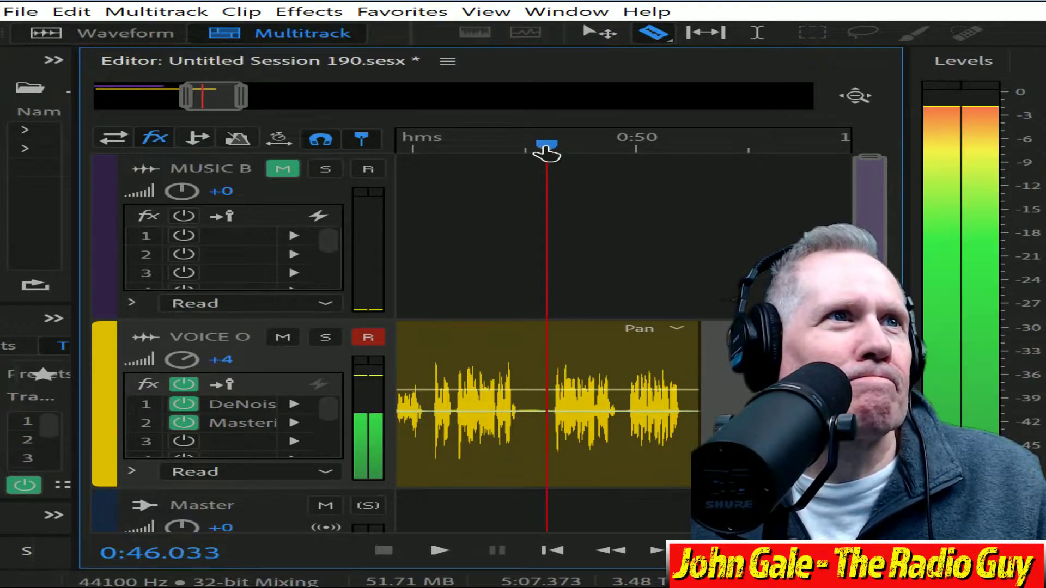
key(space)
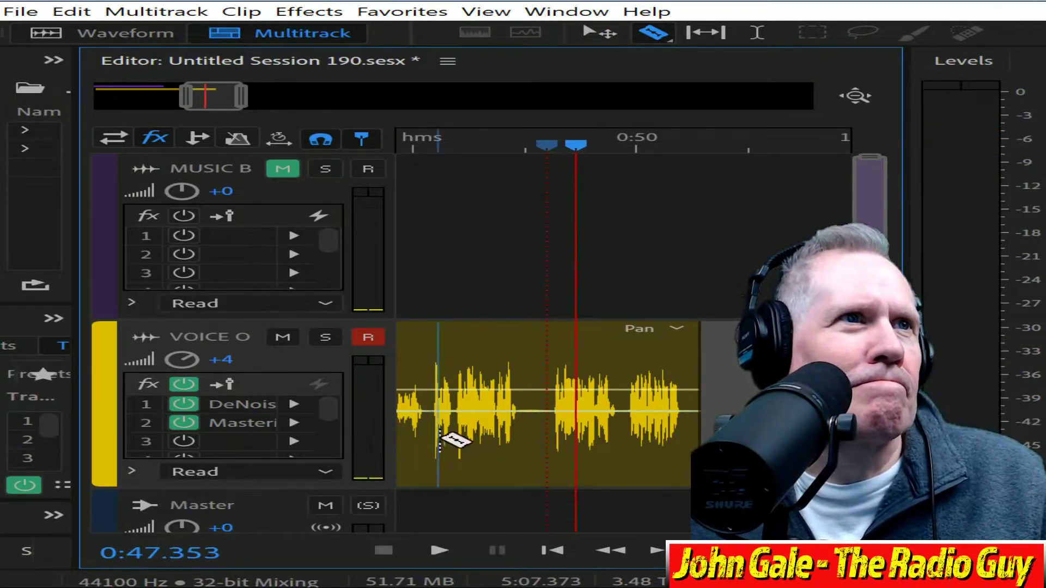
click(553, 351)
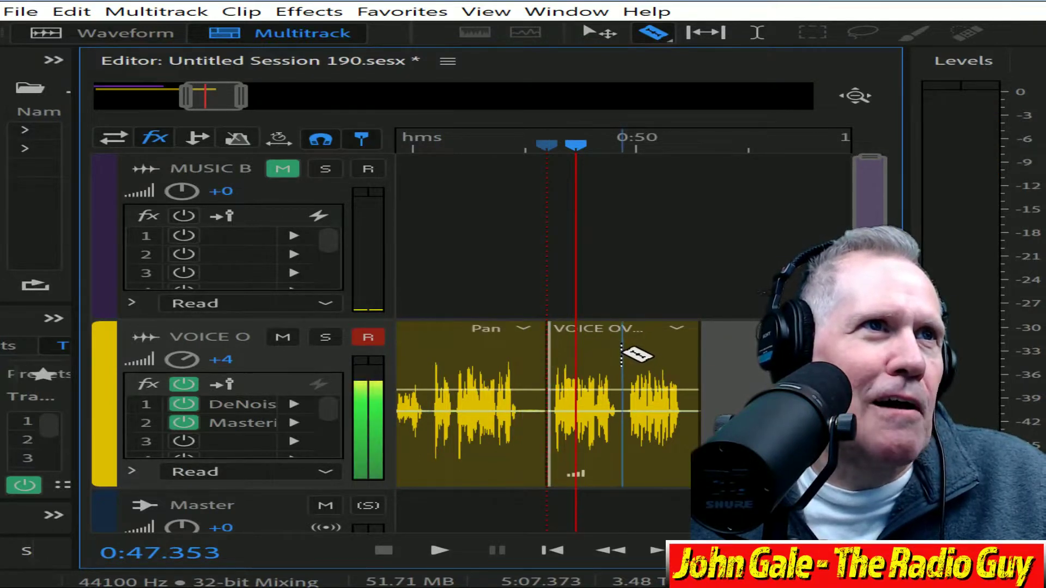
click(620, 353)
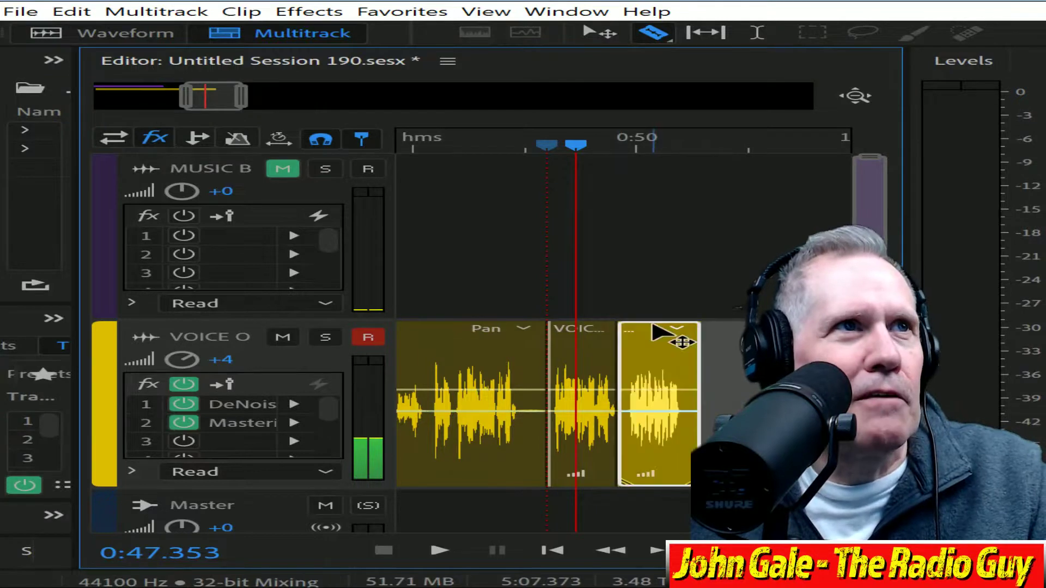
key(Delete)
Split the voice-over at the pause at about 0:26 and delete the section from there to the 0:46 cut.
drag(206, 97, 147, 131)
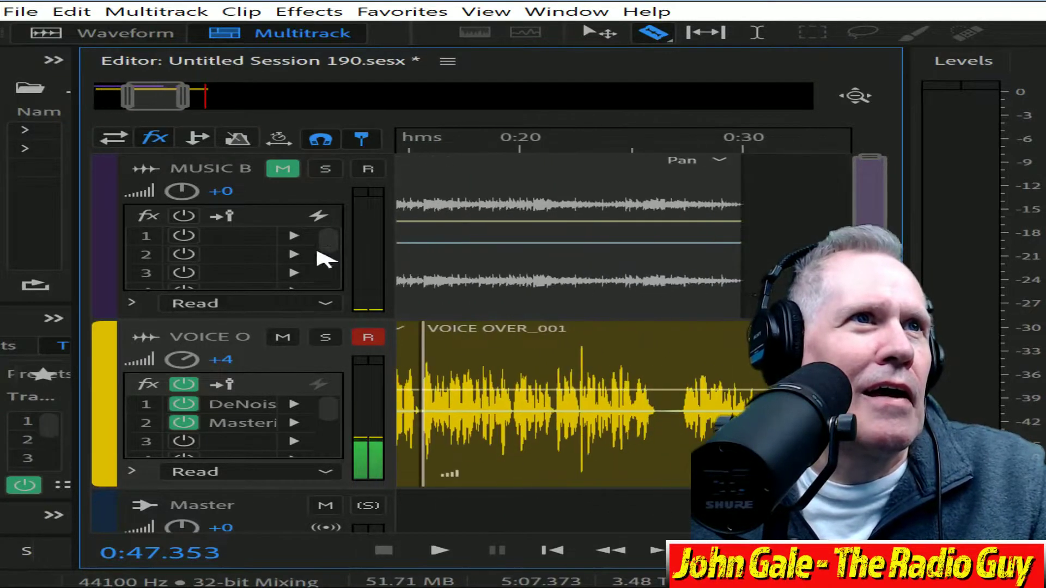
click(658, 380)
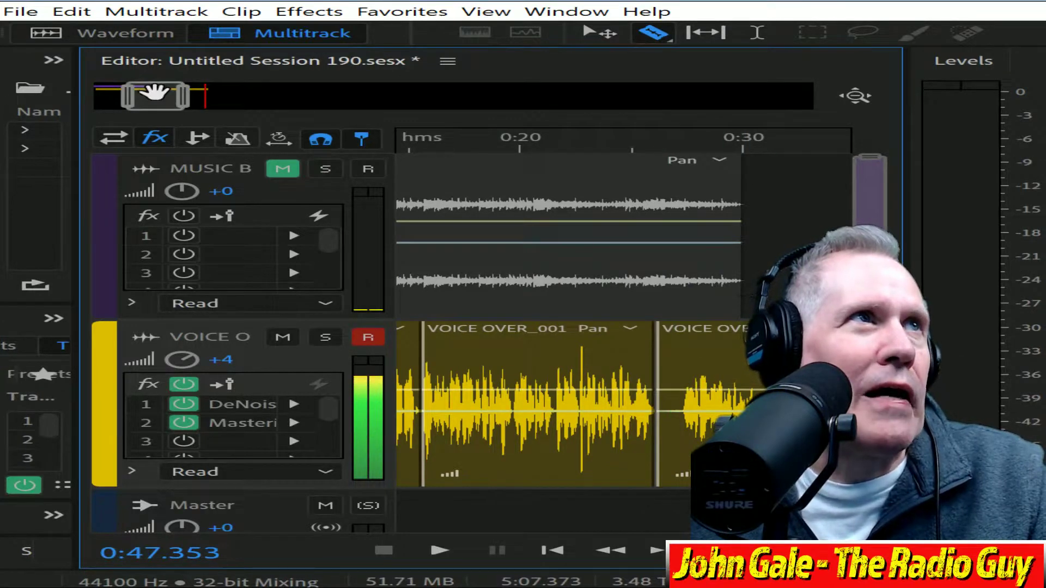
drag(154, 95, 178, 105)
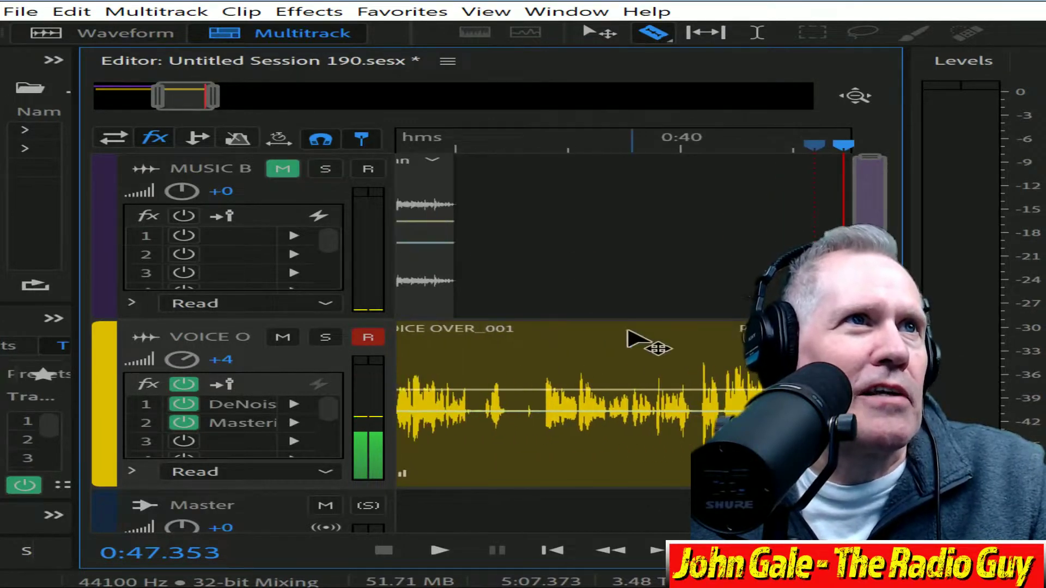
click(642, 343)
key(Delete)
Move the second voice clip to start at about 0:19.5 and place the short clip from 0:46 in the gap before it.
drag(779, 381, 584, 262)
drag(178, 93, 146, 104)
drag(580, 338, 677, 351)
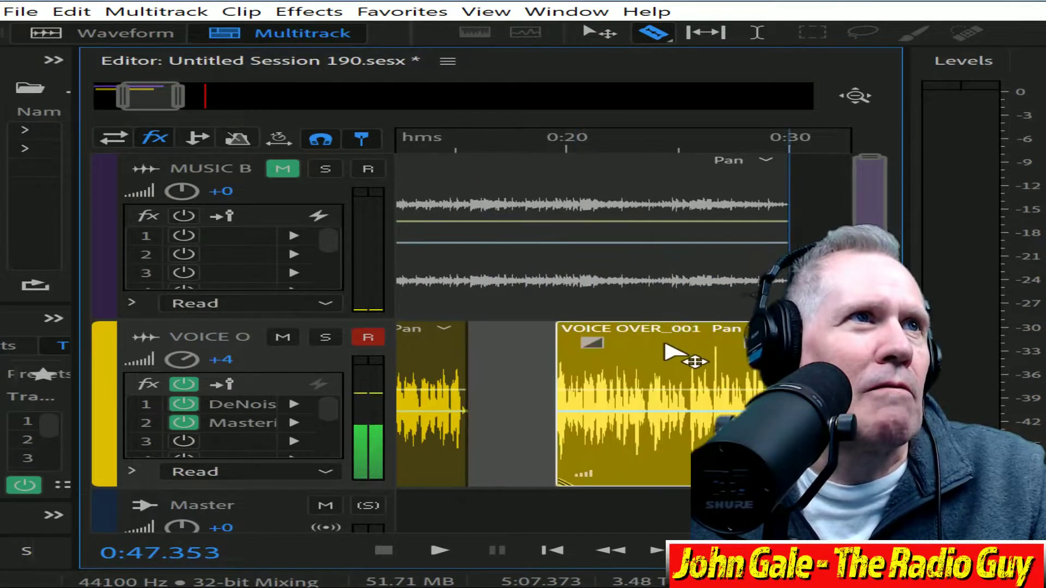
drag(140, 93, 161, 94)
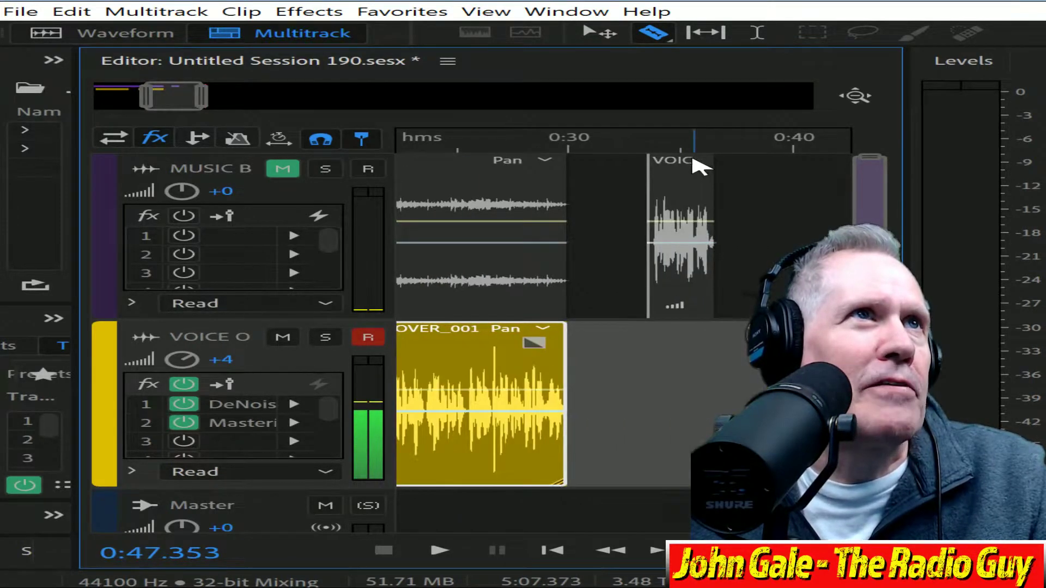
drag(699, 166, 615, 382)
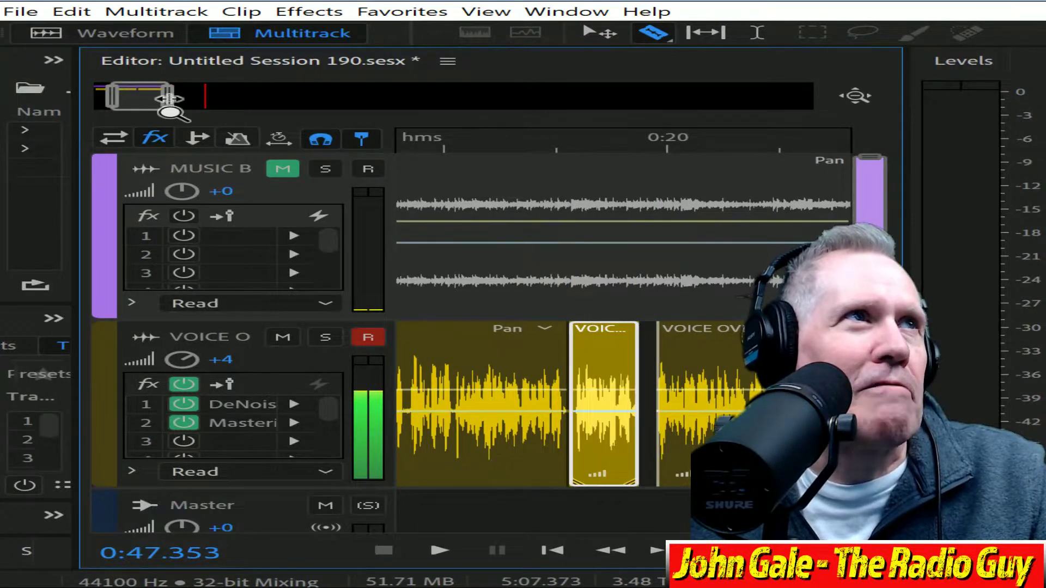
Trim about 0.1 seconds off the inserted clip's start and move it to about 0:15.4, crossfading with the end of the opening clip.
drag(169, 99, 129, 95)
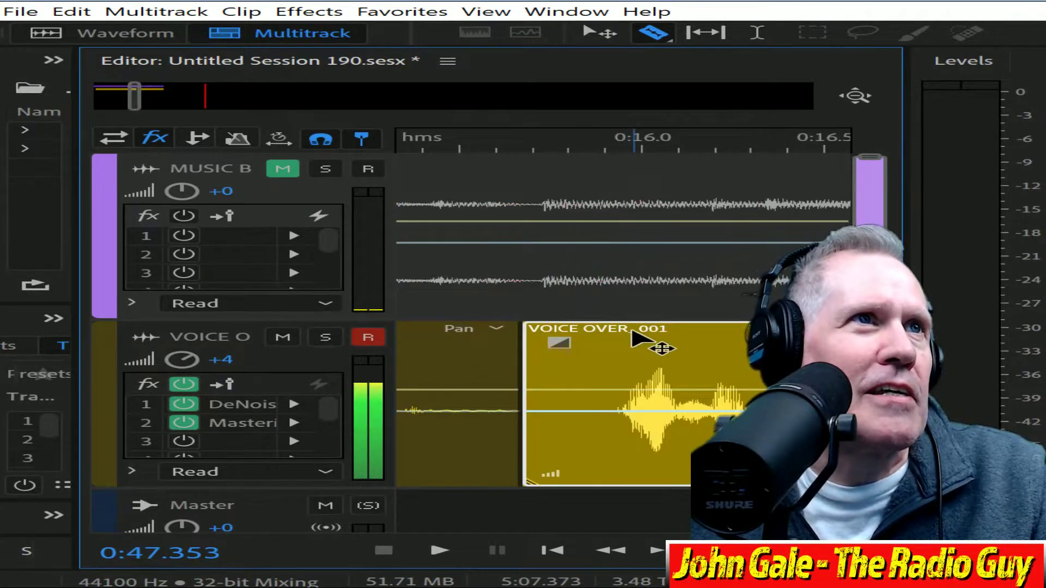
drag(632, 333, 604, 339)
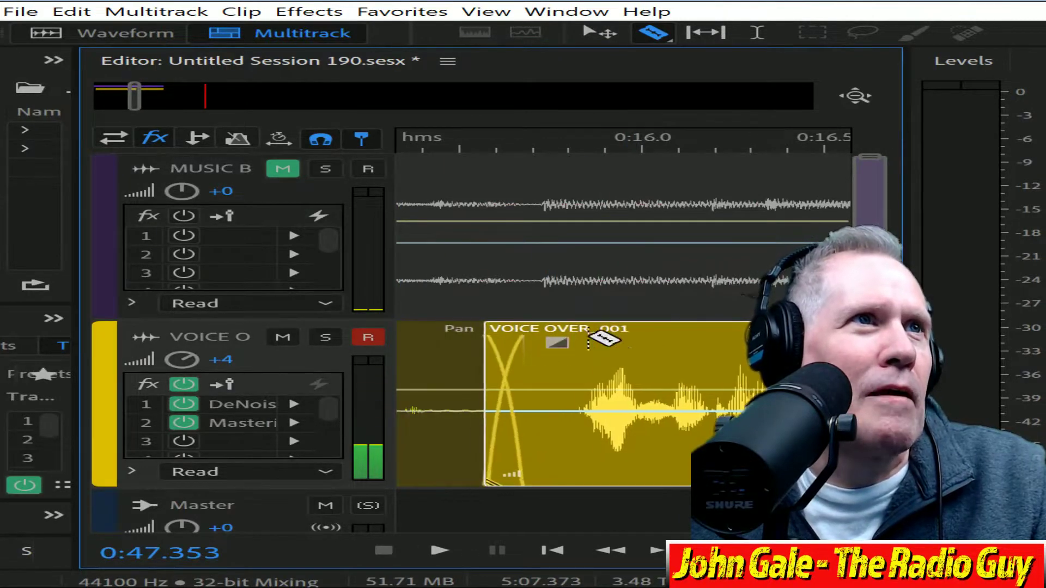
drag(675, 339, 717, 343)
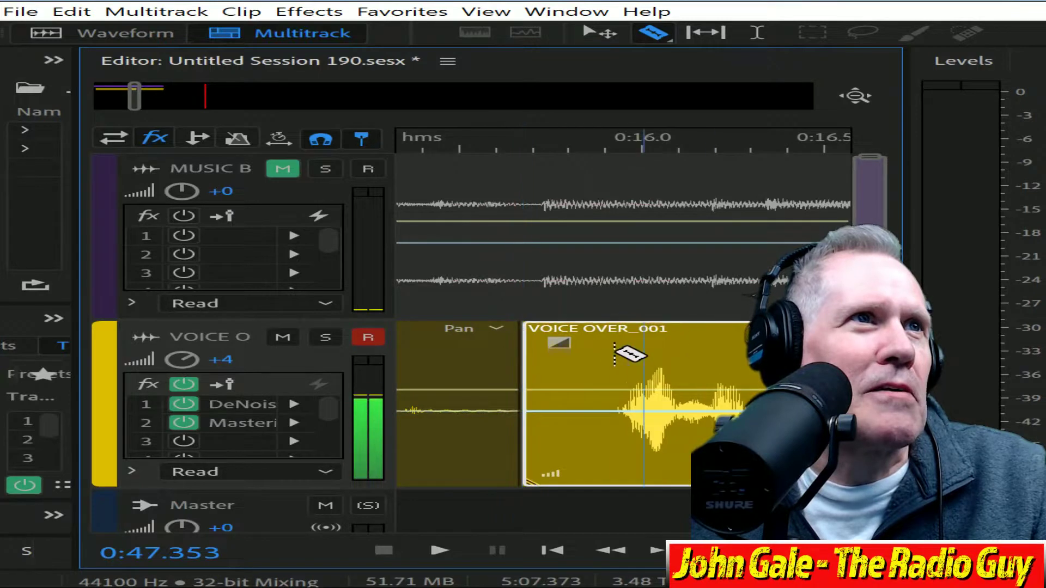
drag(521, 353, 565, 351)
drag(711, 335, 567, 341)
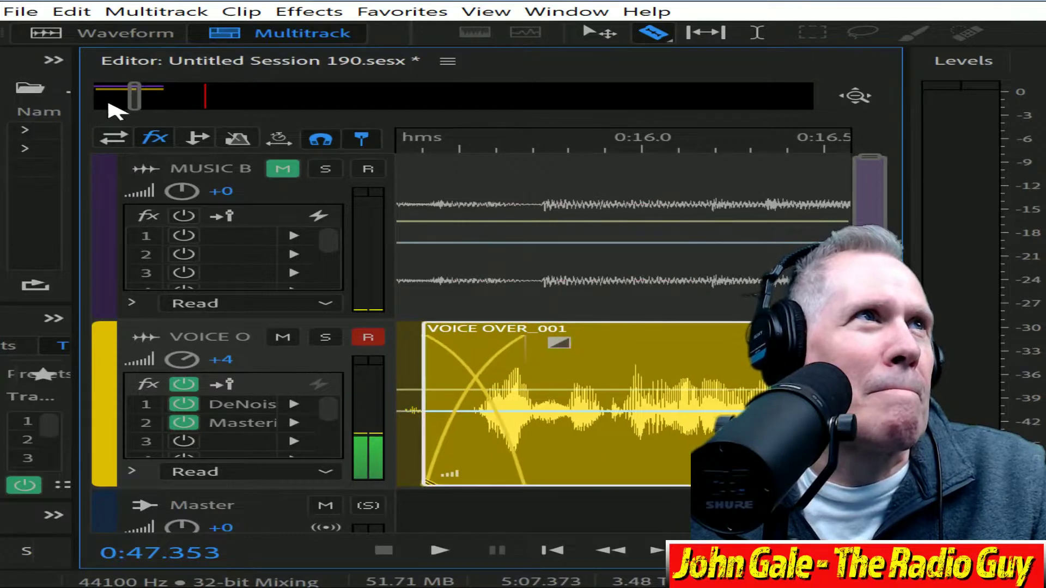
Play the voice track from about 0:14.8 to check the join into the inserted clip.
scroll(129, 101, down, 3)
scroll(131, 109, up, 2)
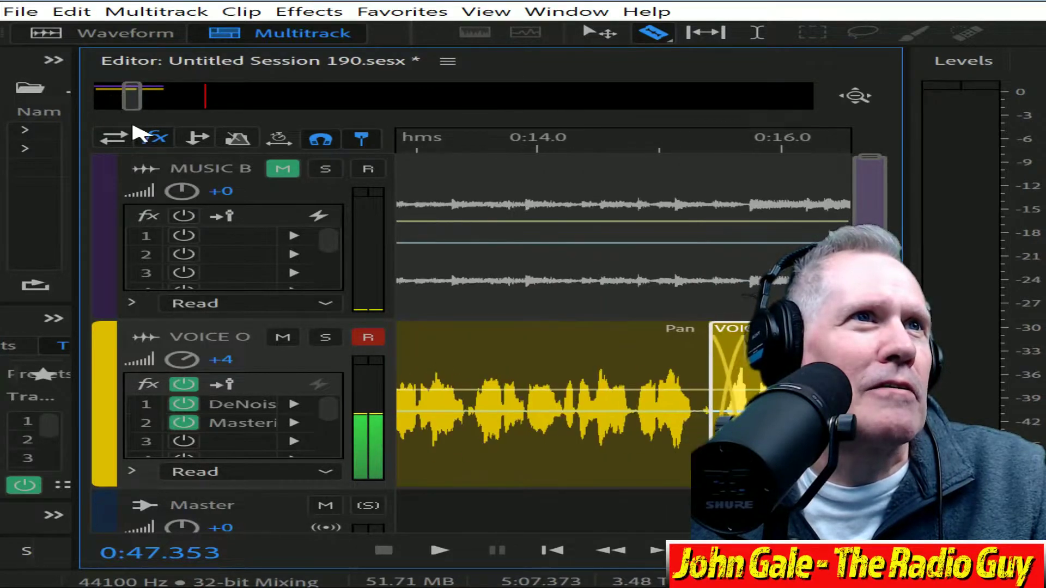
click(635, 144)
key(space)
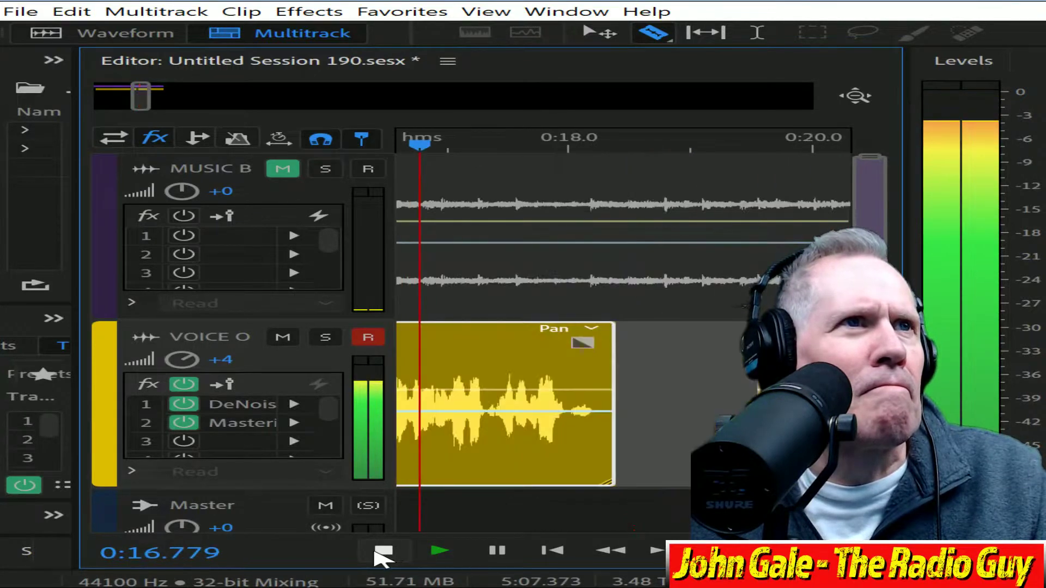
click(380, 552)
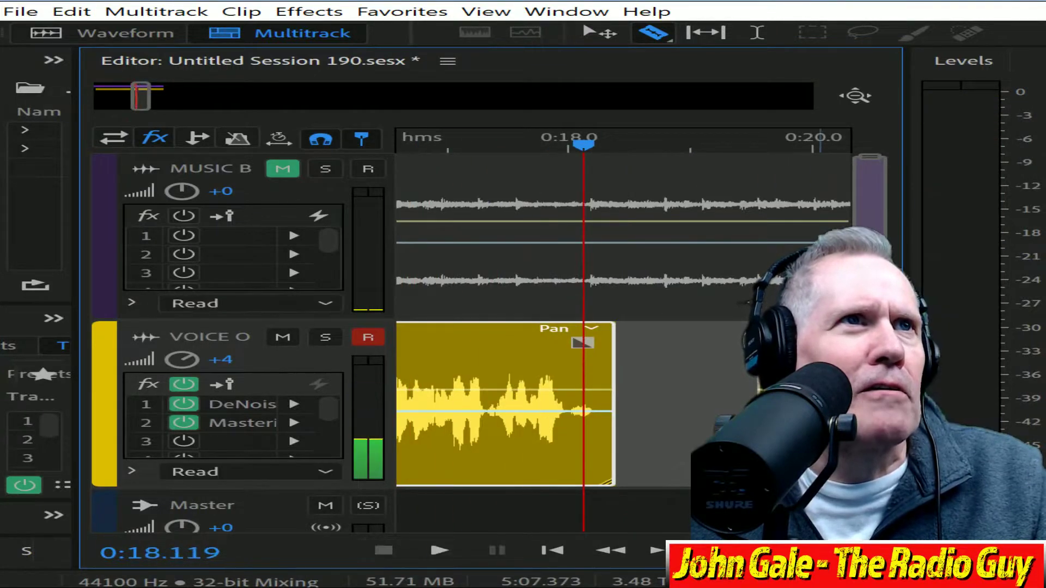
Move the last voice clip to start at about 0:18.2, crossfading with the inserted clip, and play the join.
drag(724, 340, 648, 340)
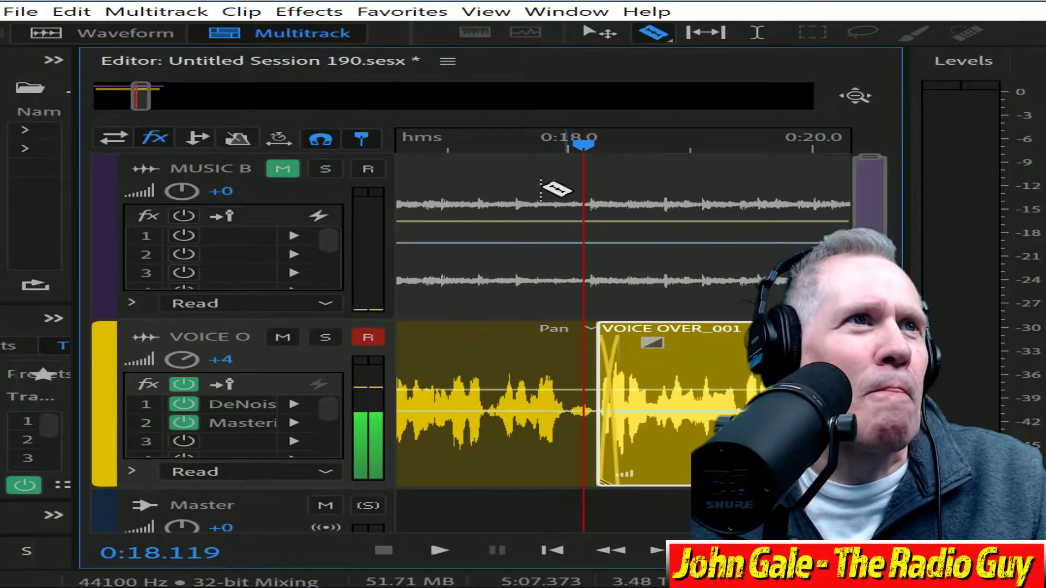
key(space)
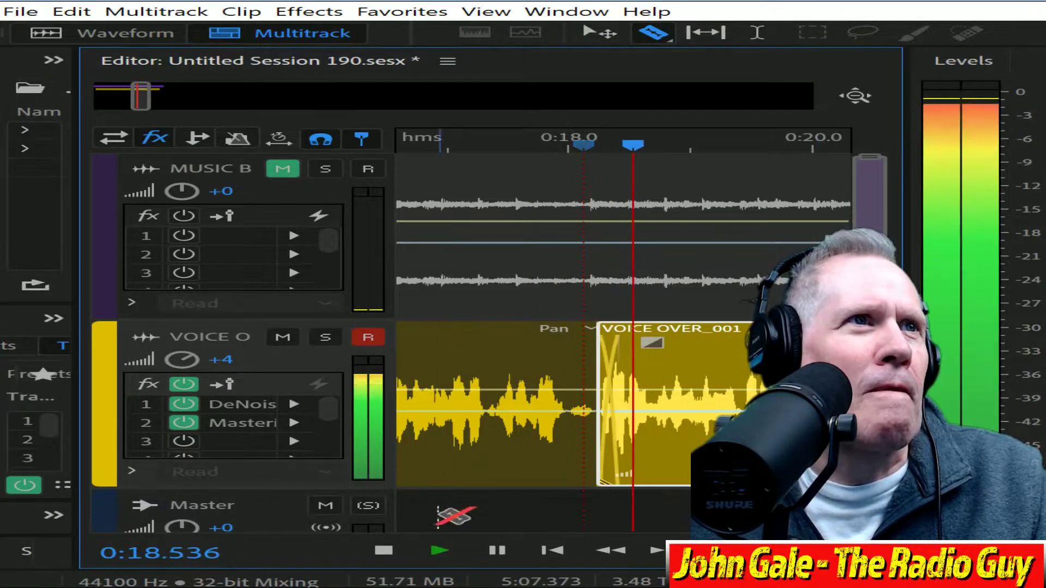
click(388, 554)
scroll(147, 100, down, 5)
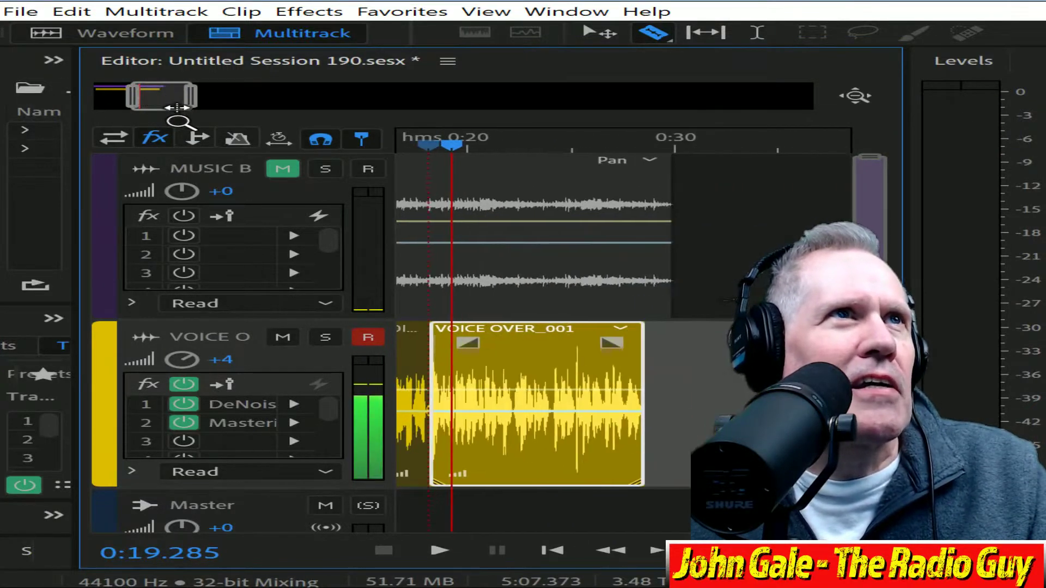
scroll(140, 100, down, 3)
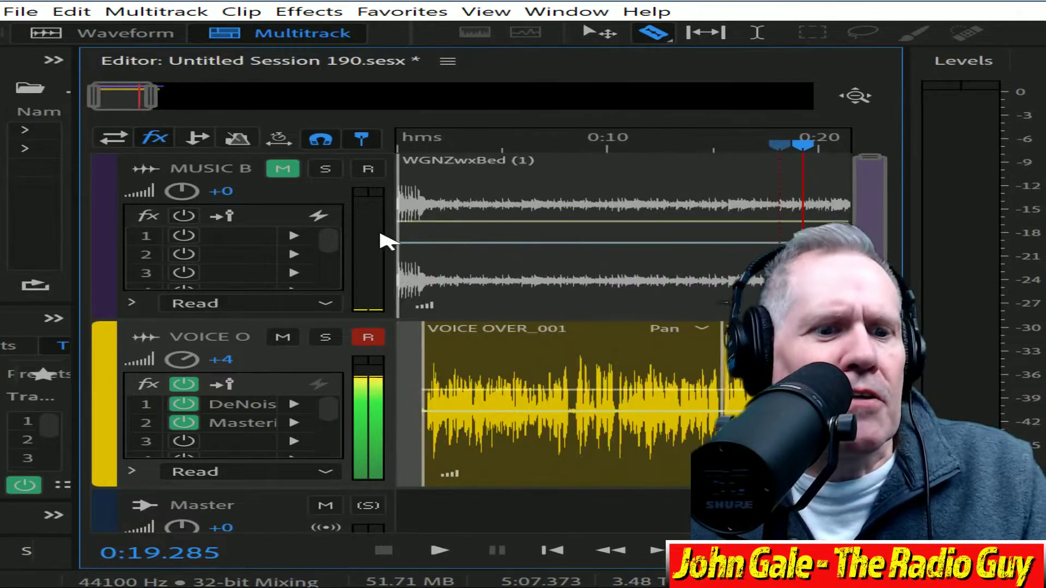
Mix the session down to a new file with the music bed muted and delete the first 1.4 seconds of near-silence.
key(ctrl+shift+m)
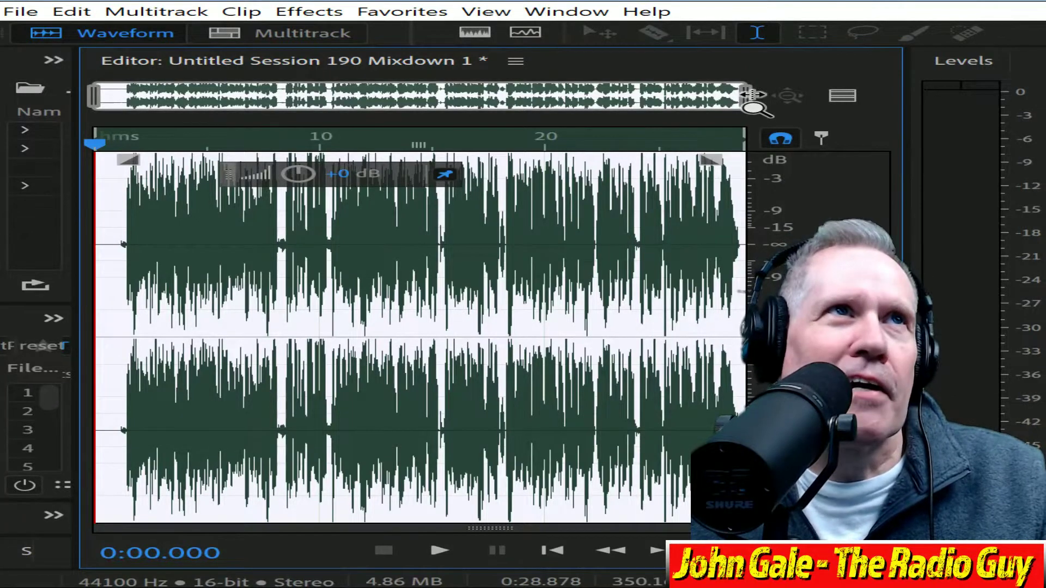
drag(744, 94, 210, 96)
drag(289, 248, 96, 248)
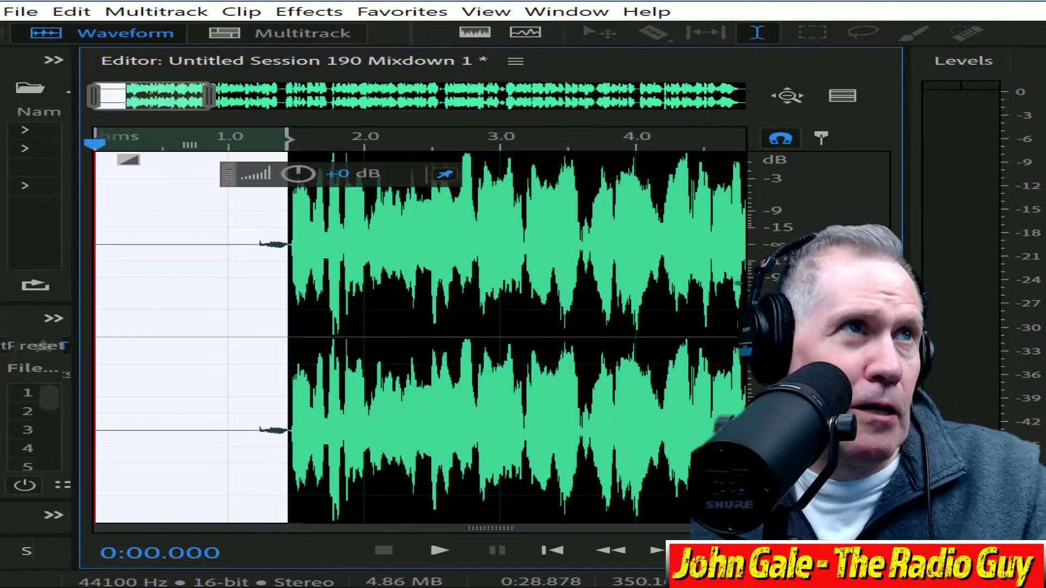
key(Delete)
drag(152, 93, 970, 114)
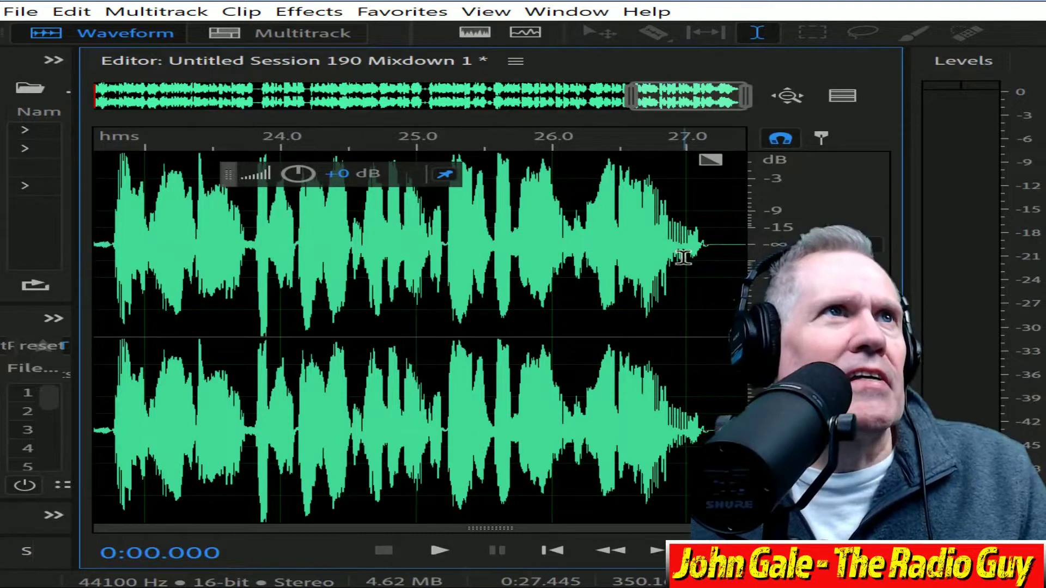
Unmute the music bed in the multitrack session, mix the session down to a new file, and boost the whole mixdown's level.
click(316, 34)
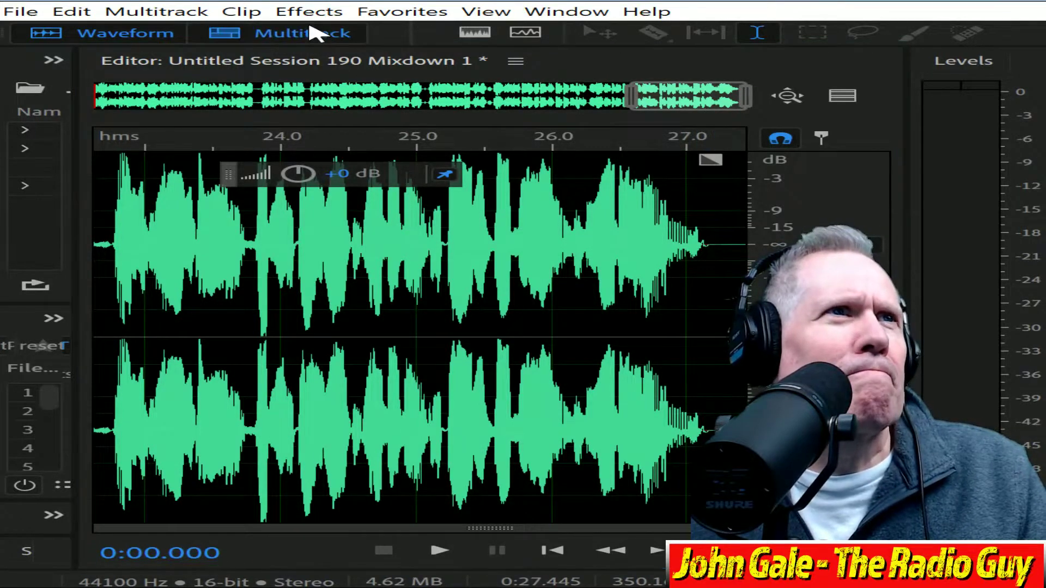
click(283, 170)
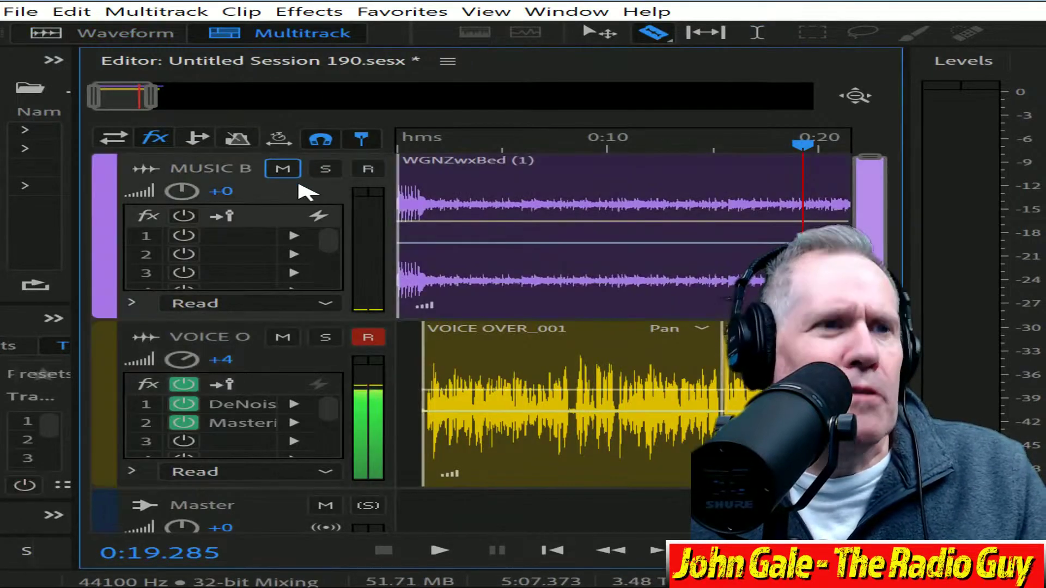
key(ctrl+shift+m)
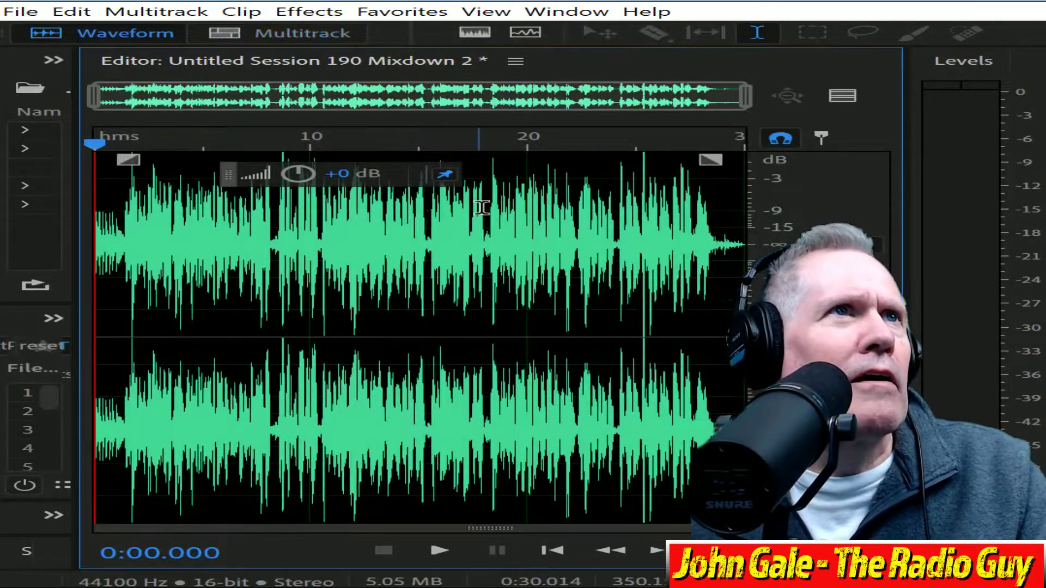
key(ctrl+1)
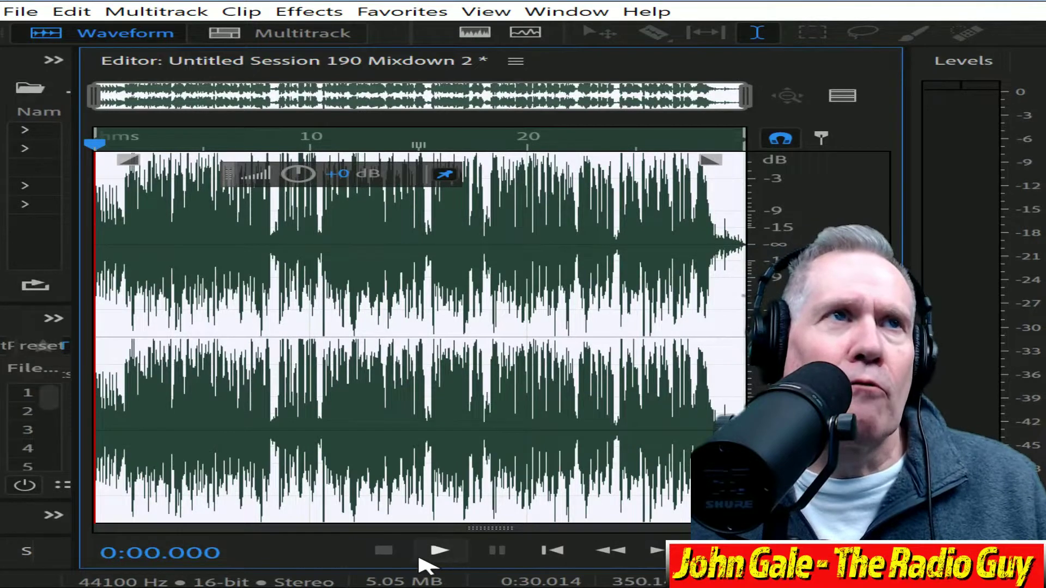
Play the voice-and-music mixdown through from the start and examine its ending.
click(439, 551)
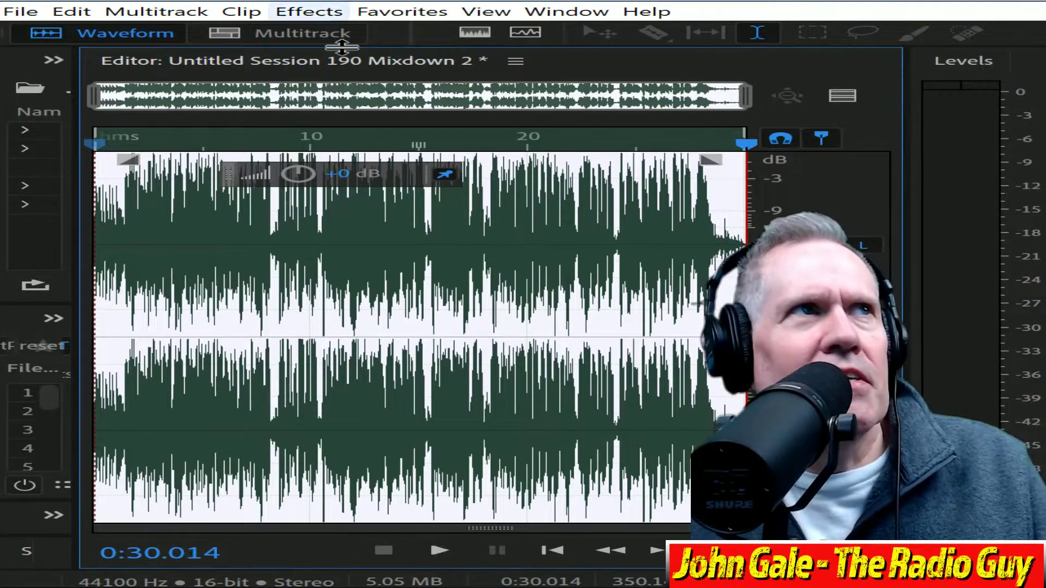
drag(90, 97, 691, 119)
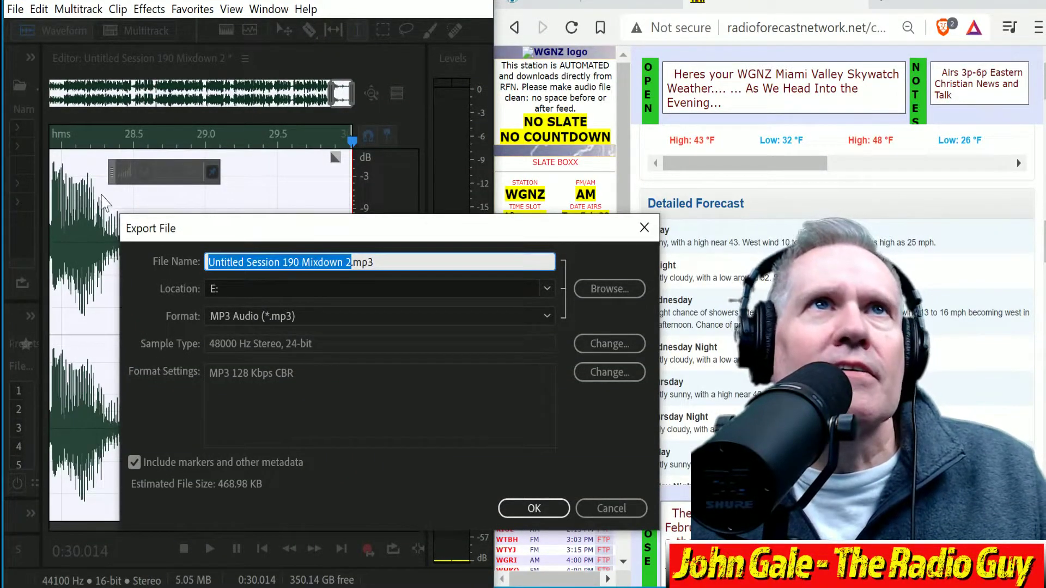
Export the WGNZ mixdown as wgnzamadr.mp3, using the suggested name from the station's FTP page, and overwrite the existing file.
drag(435, 230, 418, 130)
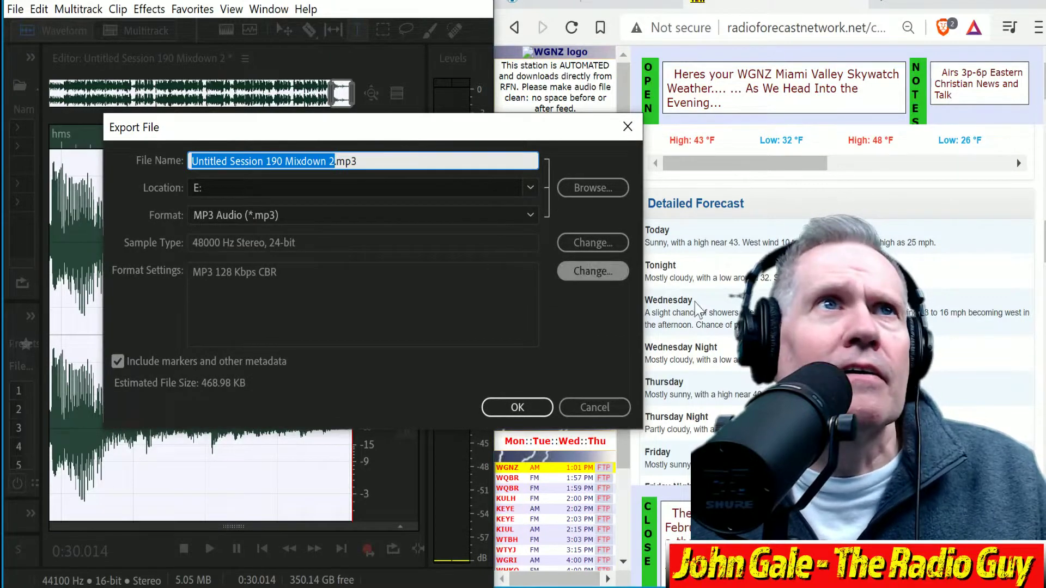
click(606, 476)
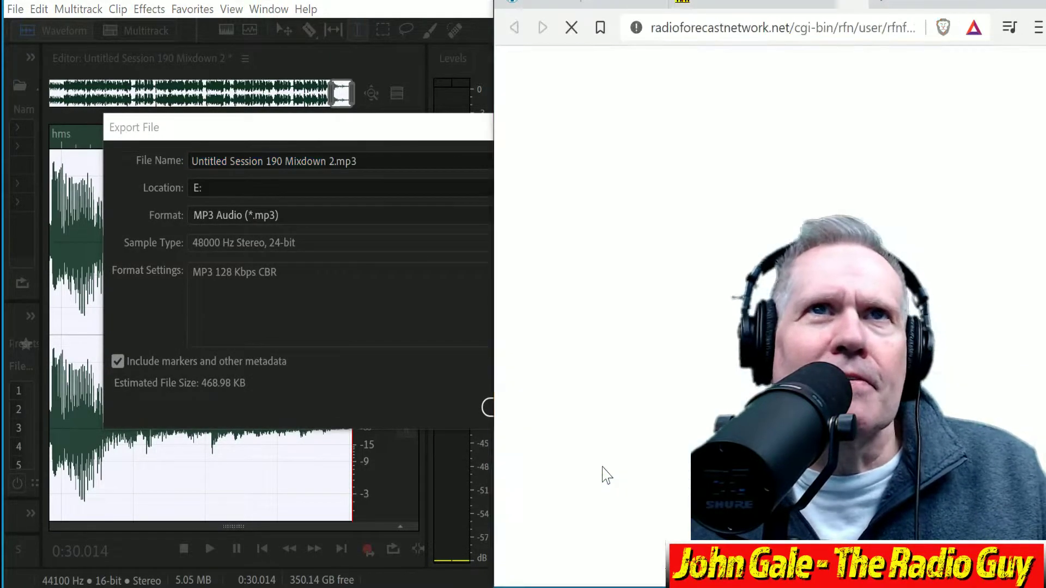
drag(815, 115, 619, 117)
key(ctrl+c)
click(397, 163)
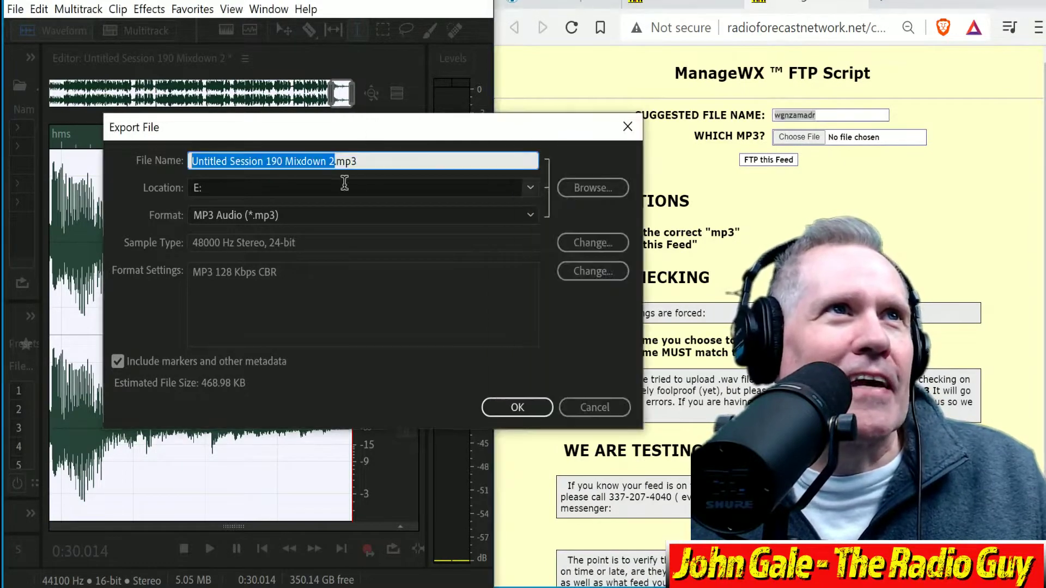
key(ctrl+v)
click(518, 409)
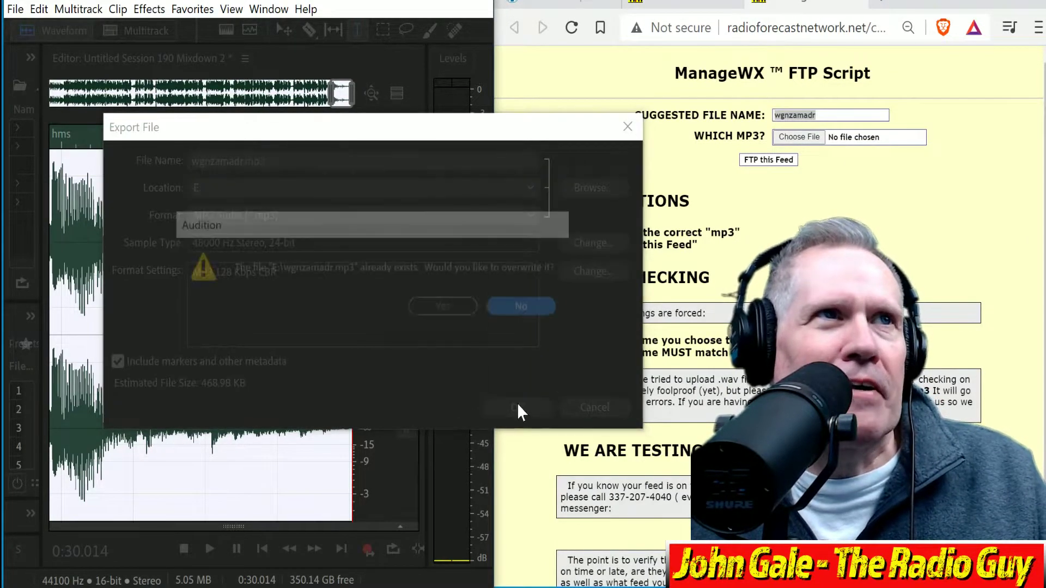
click(443, 306)
Upload wgnzamadr.mp3 through the WGNZ FTP page and close the results page.
click(800, 137)
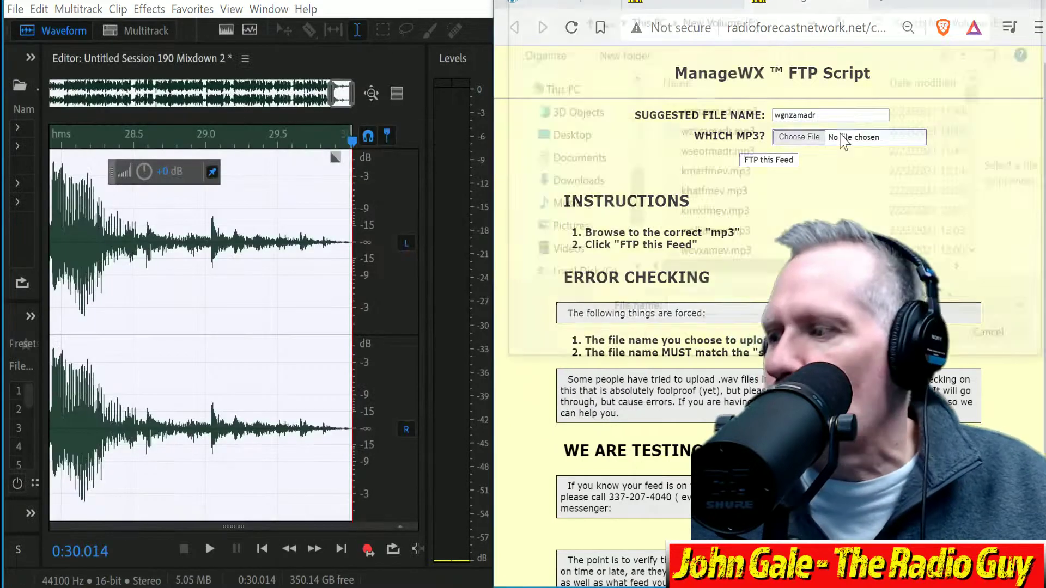
click(787, 109)
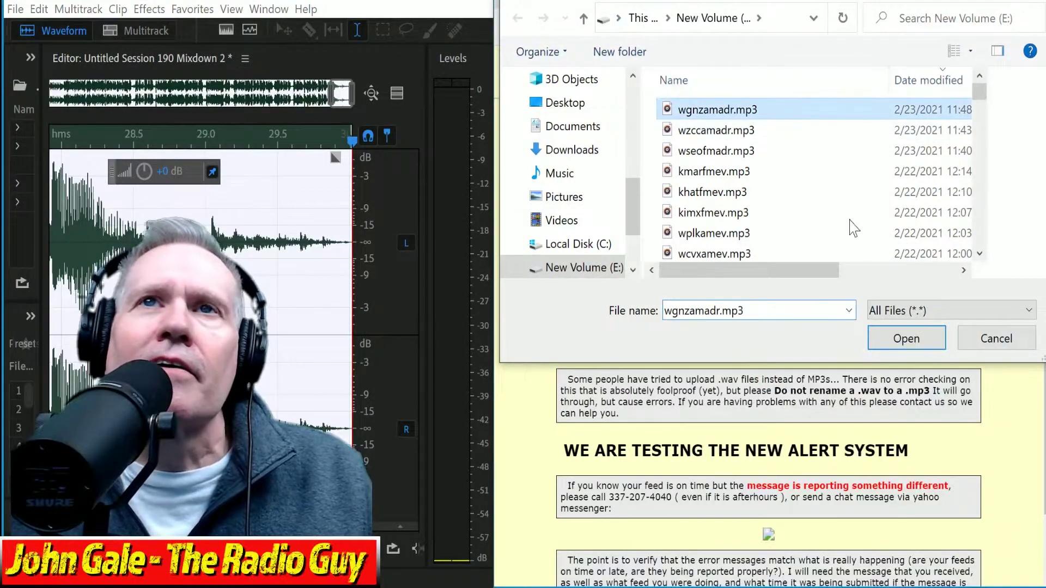
click(886, 338)
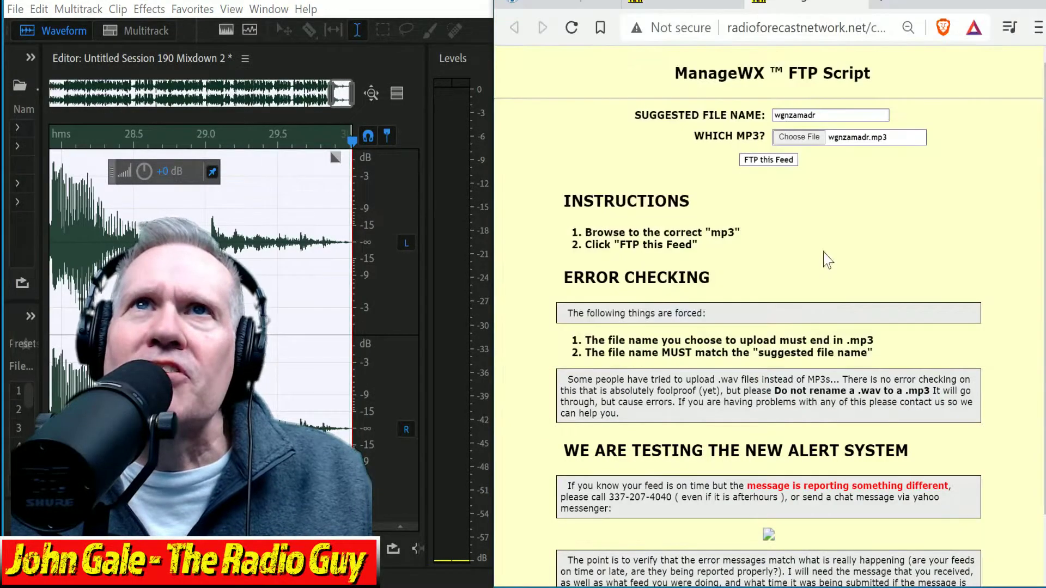
click(775, 161)
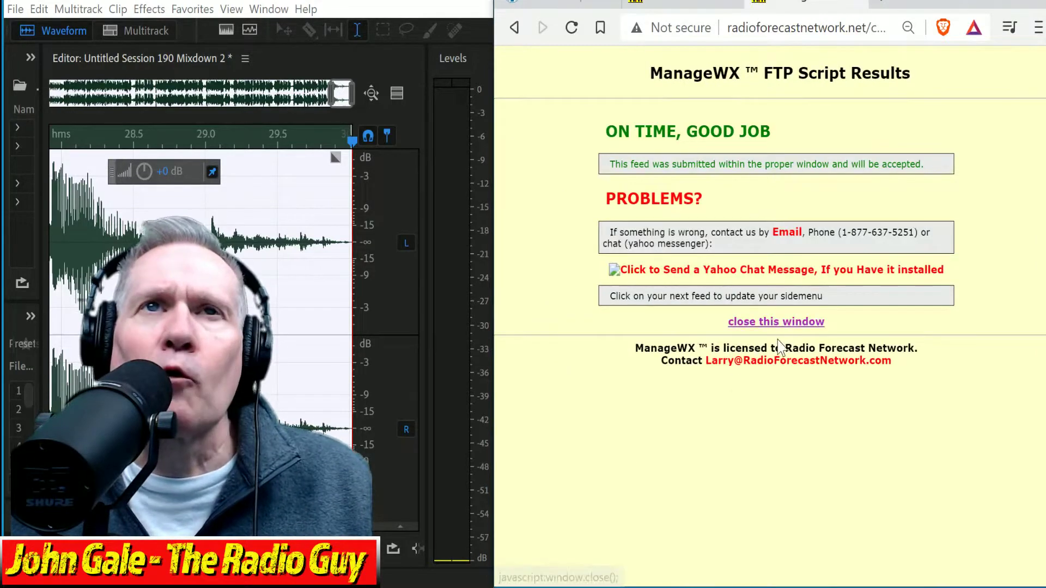
click(788, 323)
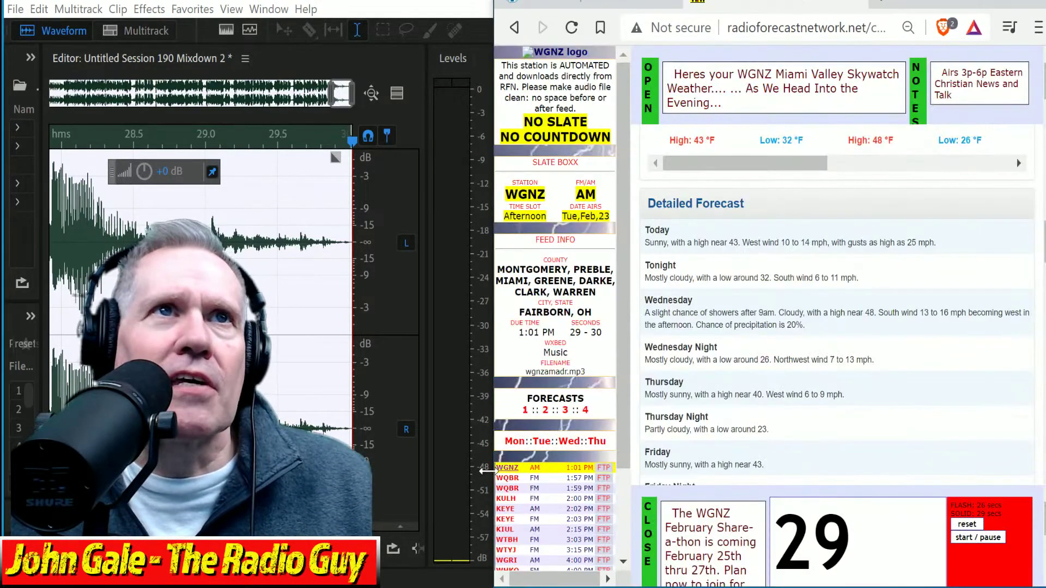
Load the WQBR FM 1:57 PM feed page and close all open audio files and sessions without saving any.
click(507, 479)
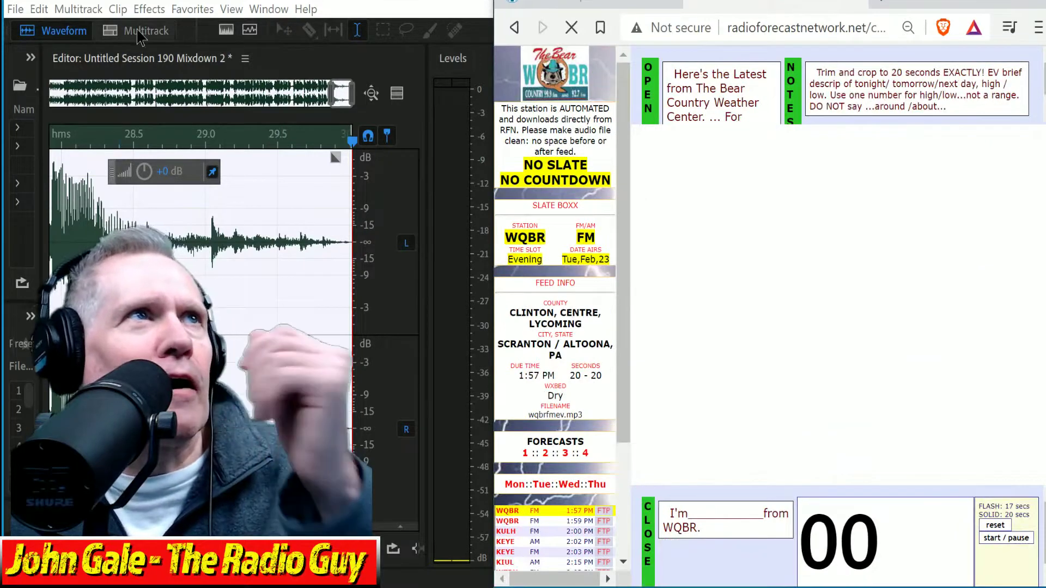
click(141, 32)
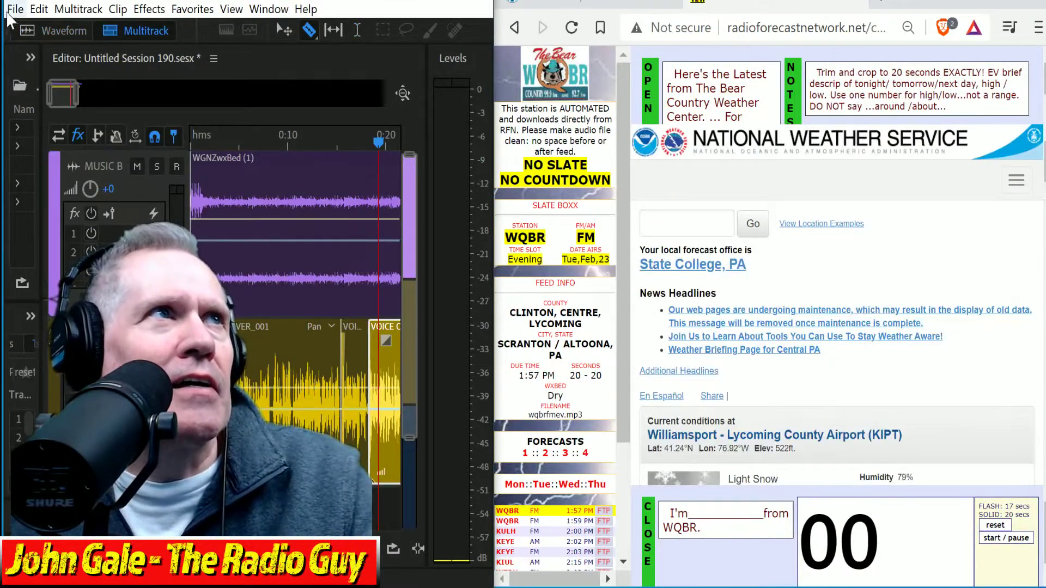
click(12, 11)
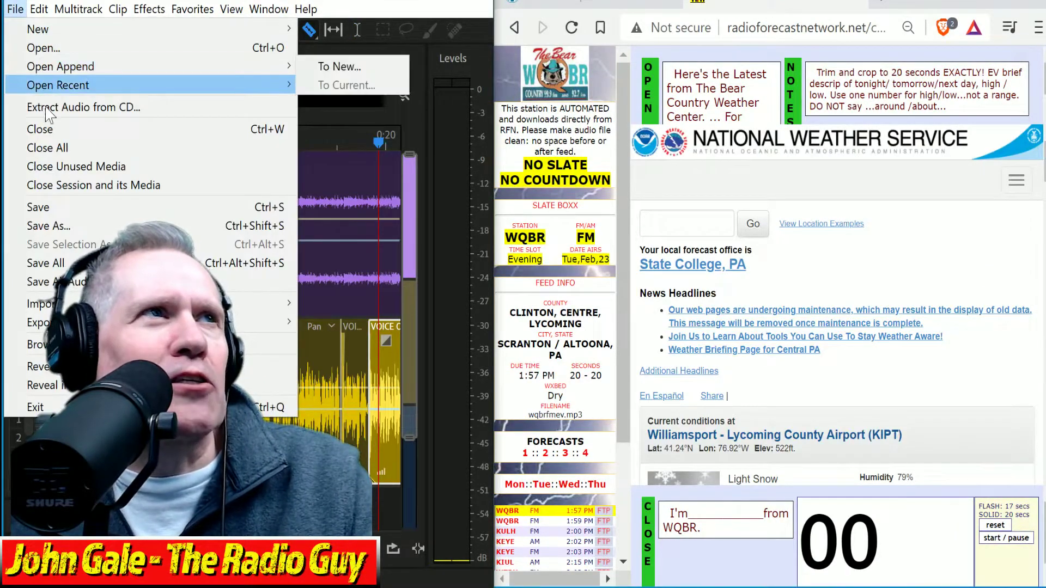
click(86, 150)
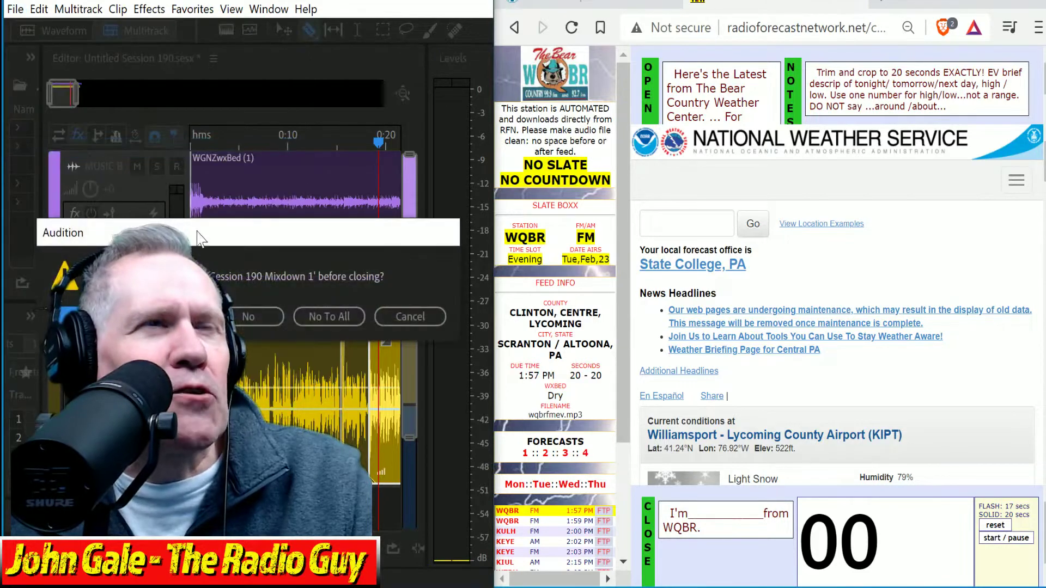
click(328, 315)
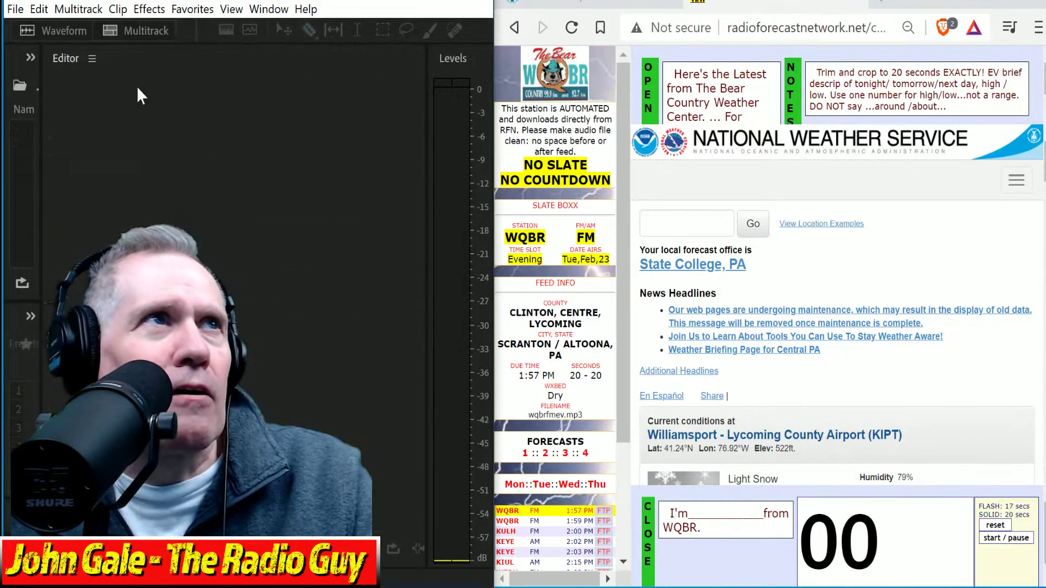
Create a new multitrack session from the voice-track template with the DeNoise and Mastering effects, keeping the default session name.
click(128, 32)
click(345, 270)
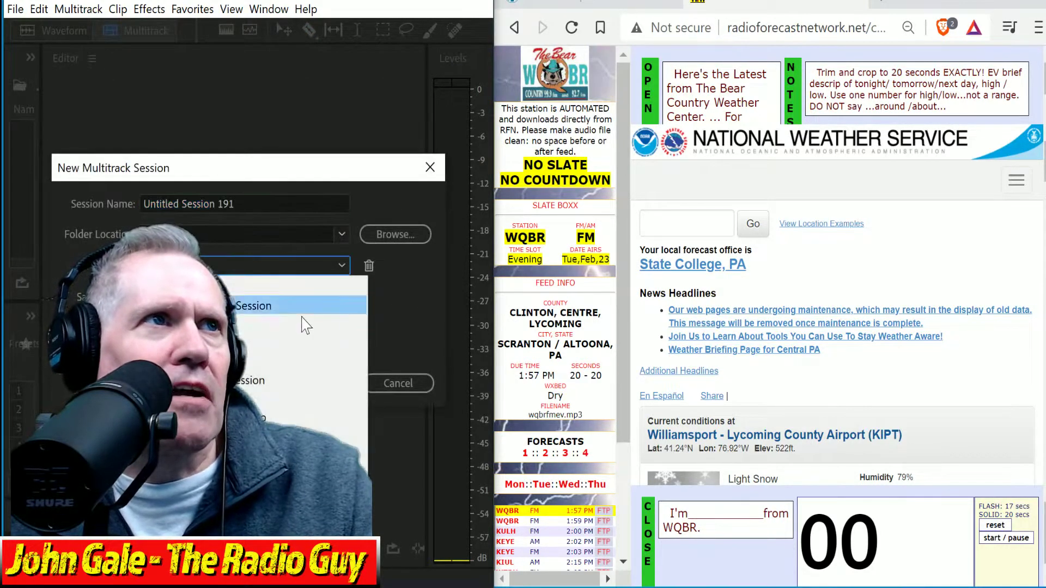
click(306, 322)
click(314, 383)
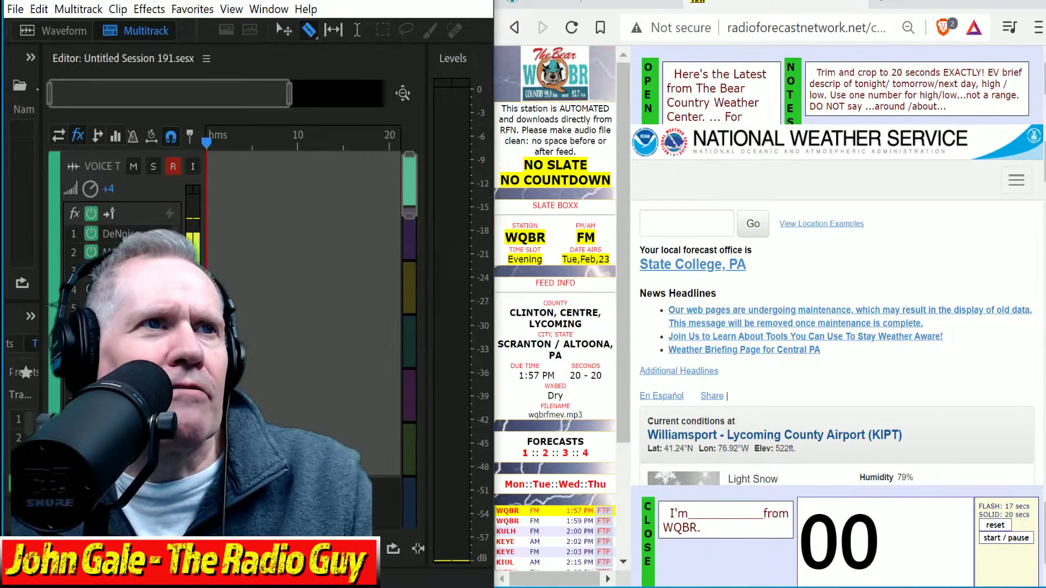
Record the WQBR evening forecast on the voice track, reading from the detailed forecast with the page's timer running.
key(shift+space)
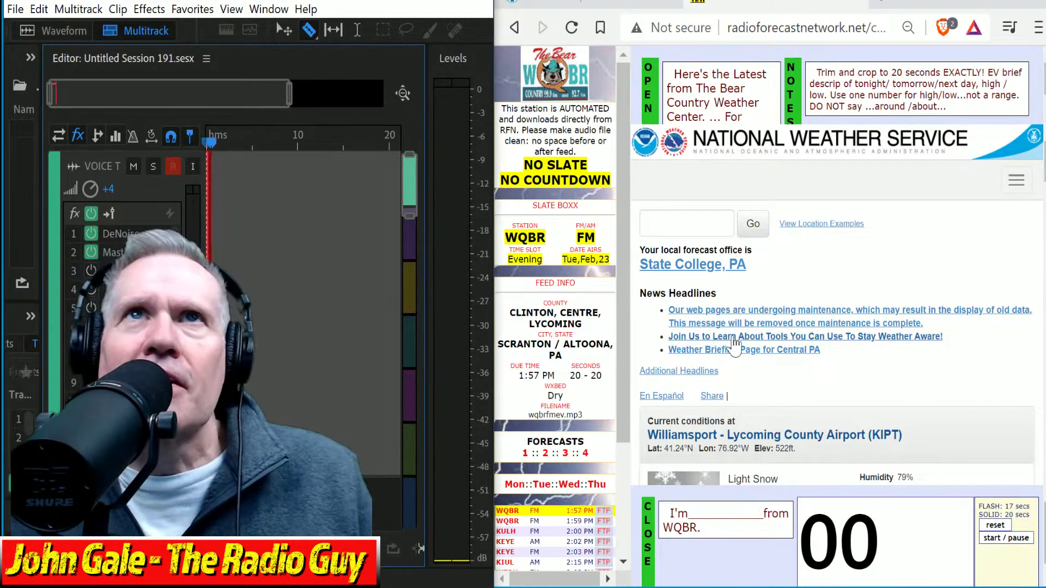
scroll(738, 344, down, 10)
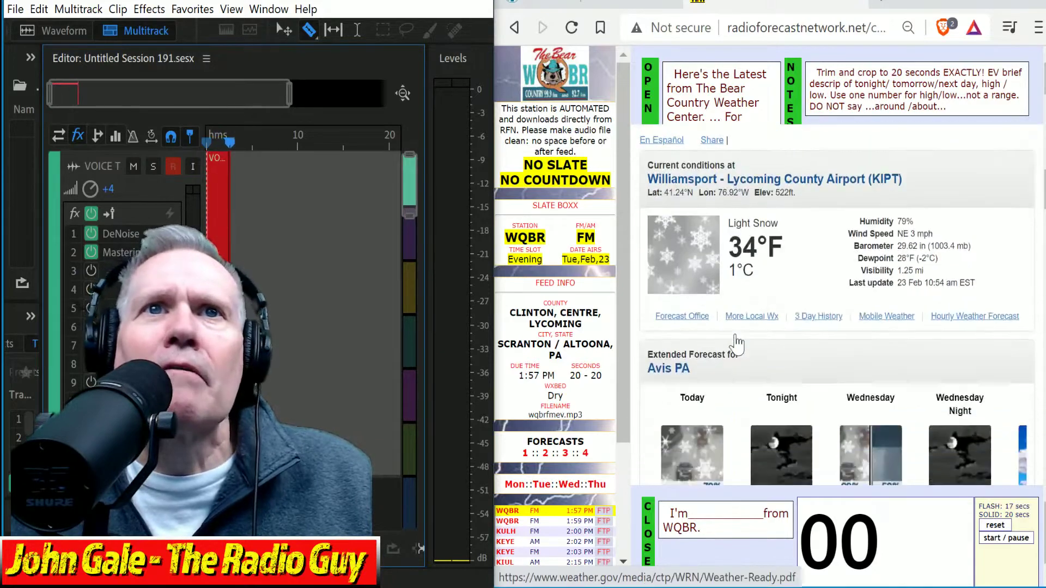
scroll(737, 343, down, 10)
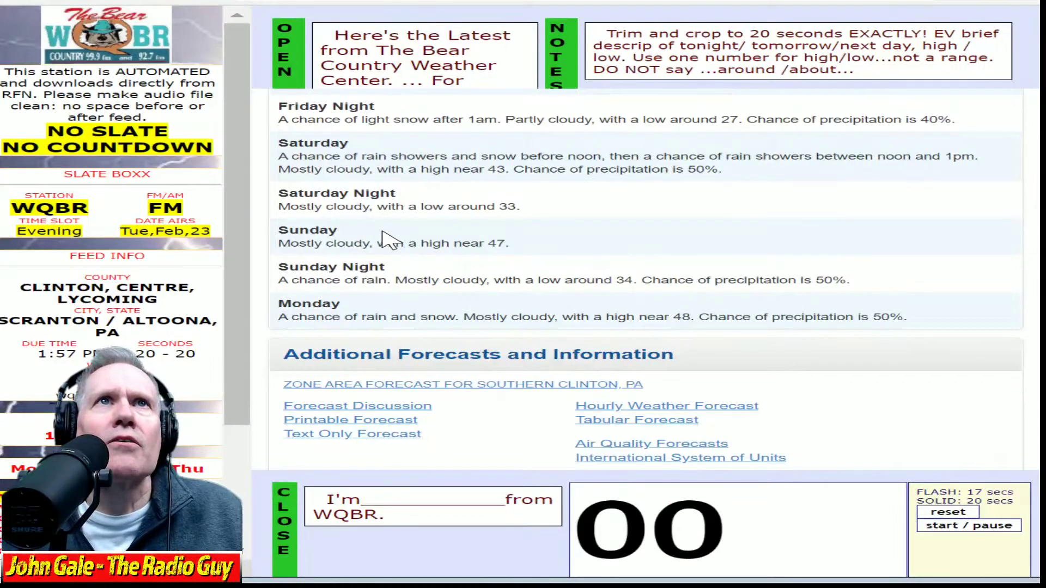
scroll(430, 275, up, 4)
scroll(562, 327, up, 2)
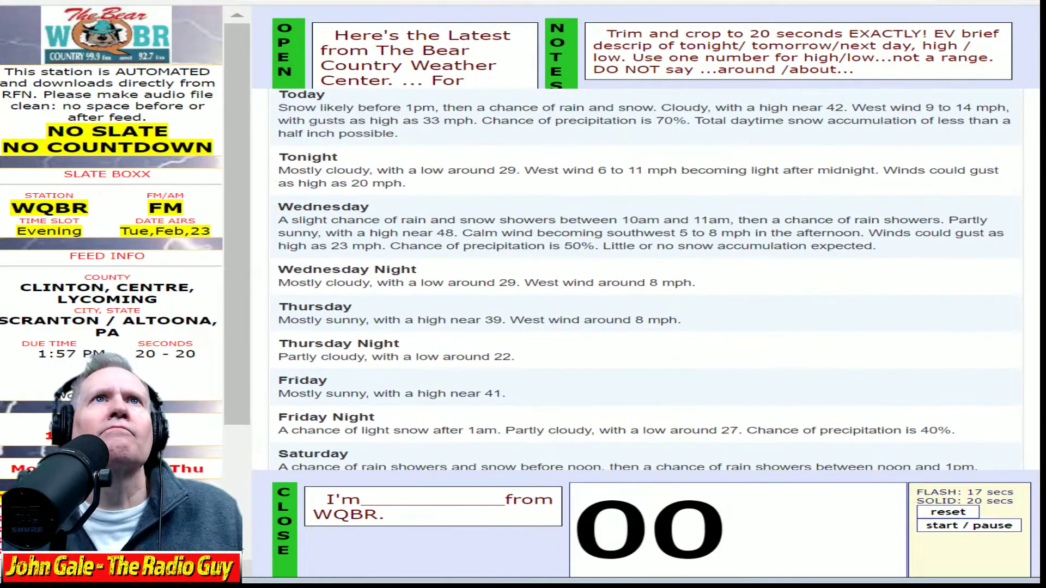
click(997, 527)
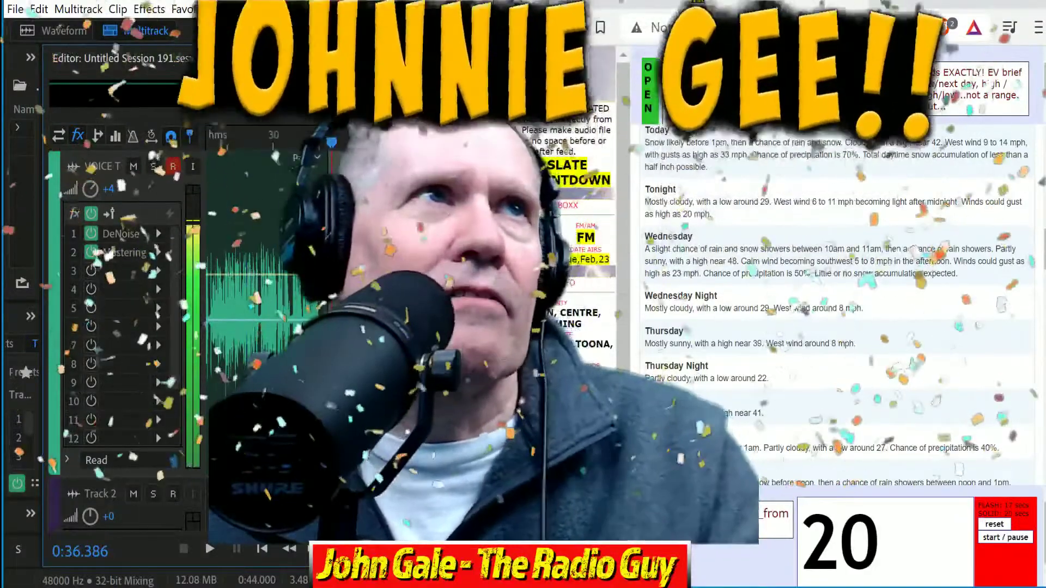
Split the voice clip at about 0:15, ripple-delete the earlier takes, and mix the session down to a new file.
drag(204, 97, 88, 96)
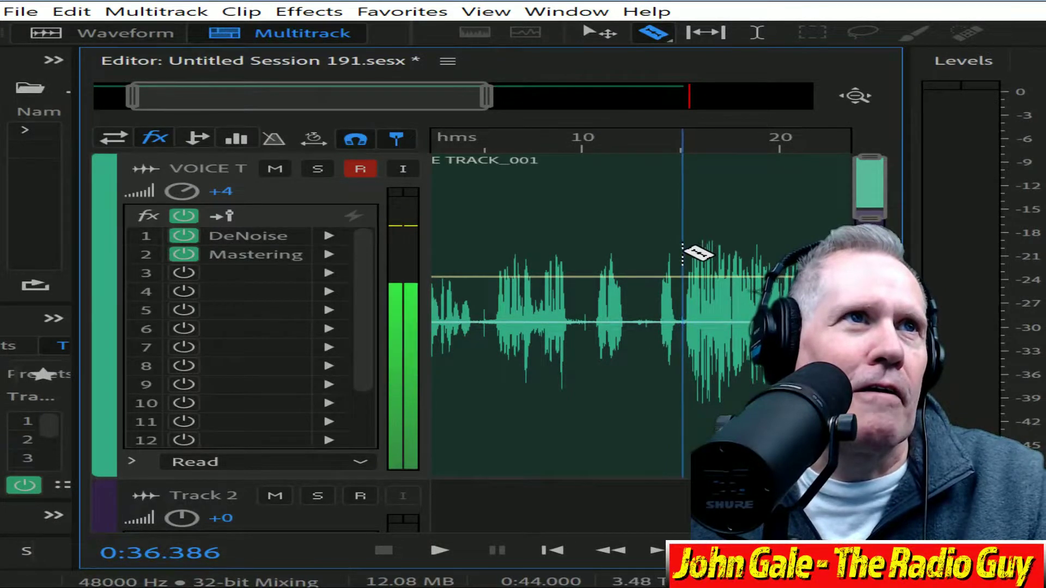
click(687, 254)
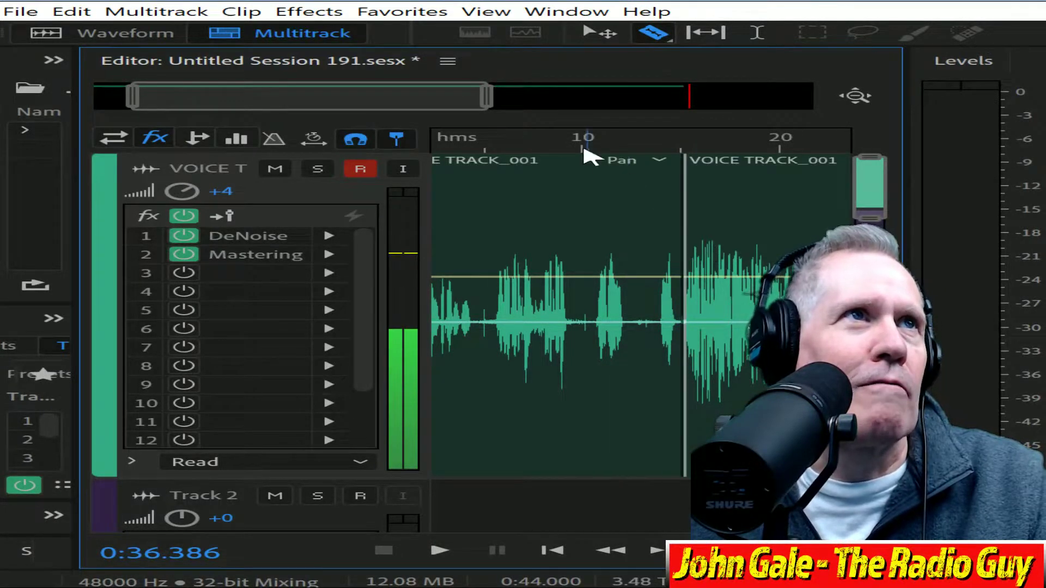
click(539, 166)
key(shift+Delete)
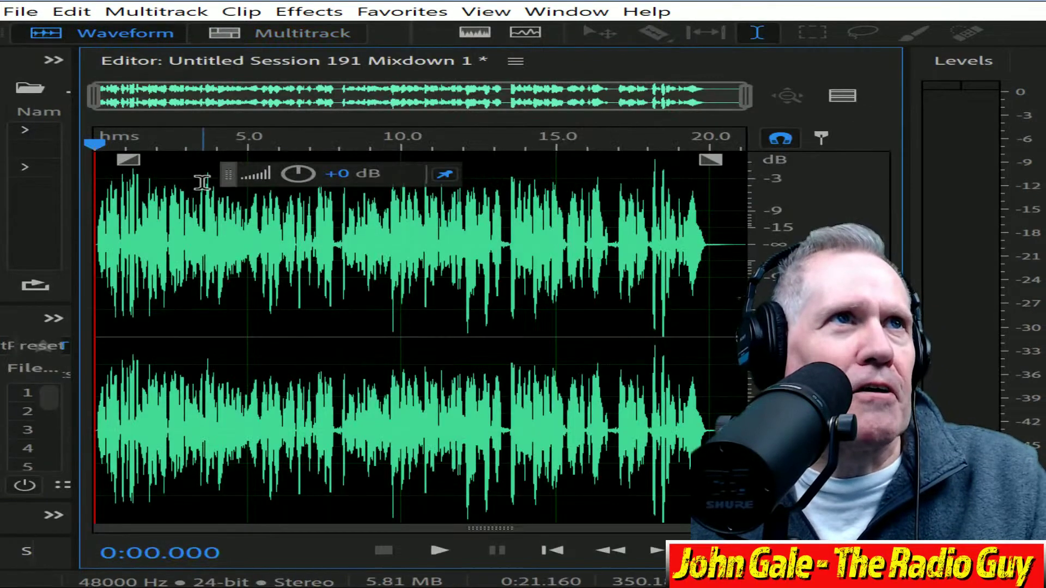
Delete the silence after about 0:19.9 and the short silent lead-in at the start of the mixdown.
scroll(692, 166, up, 6)
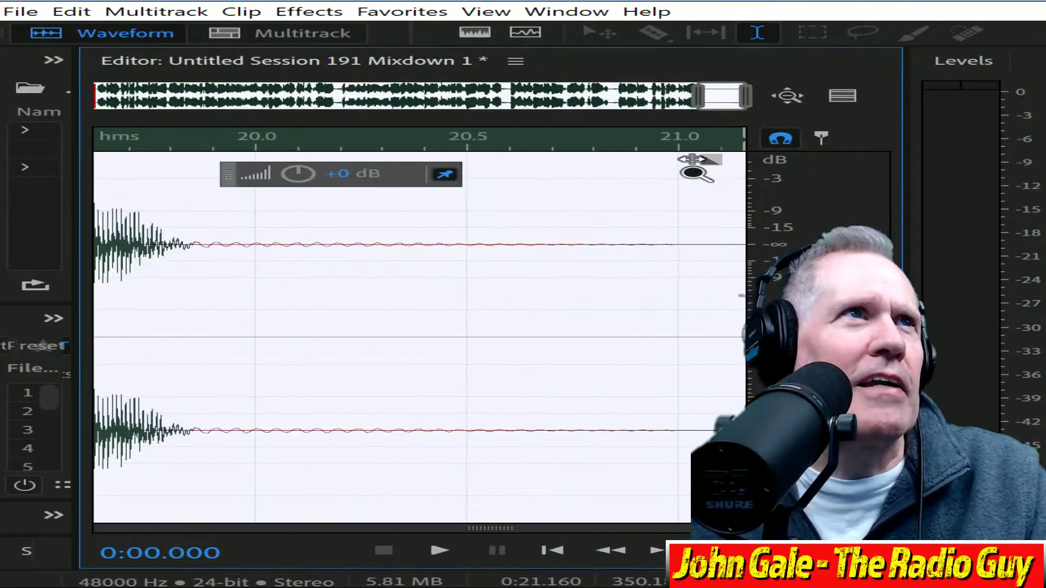
scroll(692, 159, down, 3)
drag(543, 241, 744, 243)
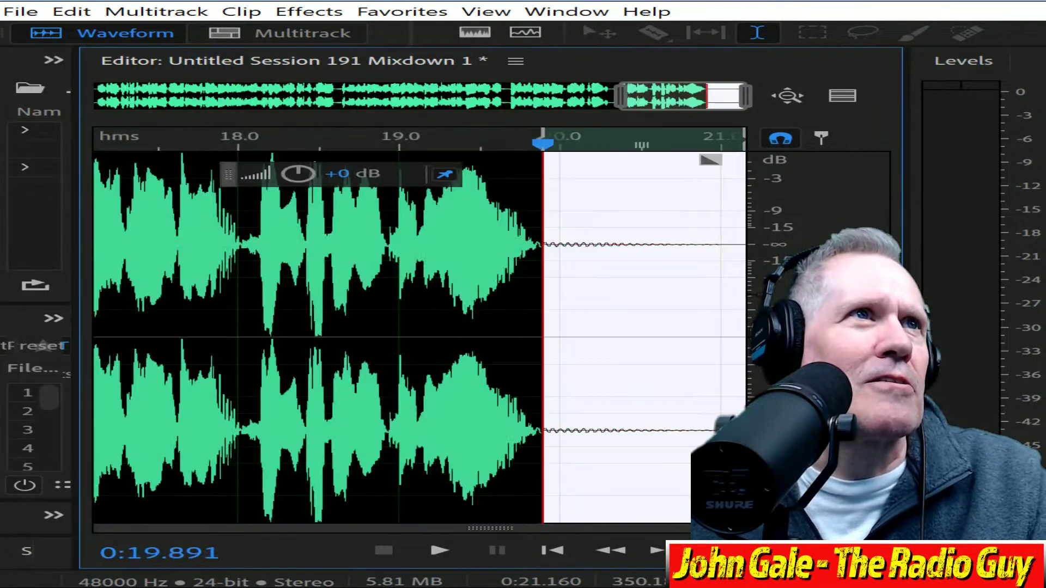
key(Delete)
drag(682, 87, 2, 133)
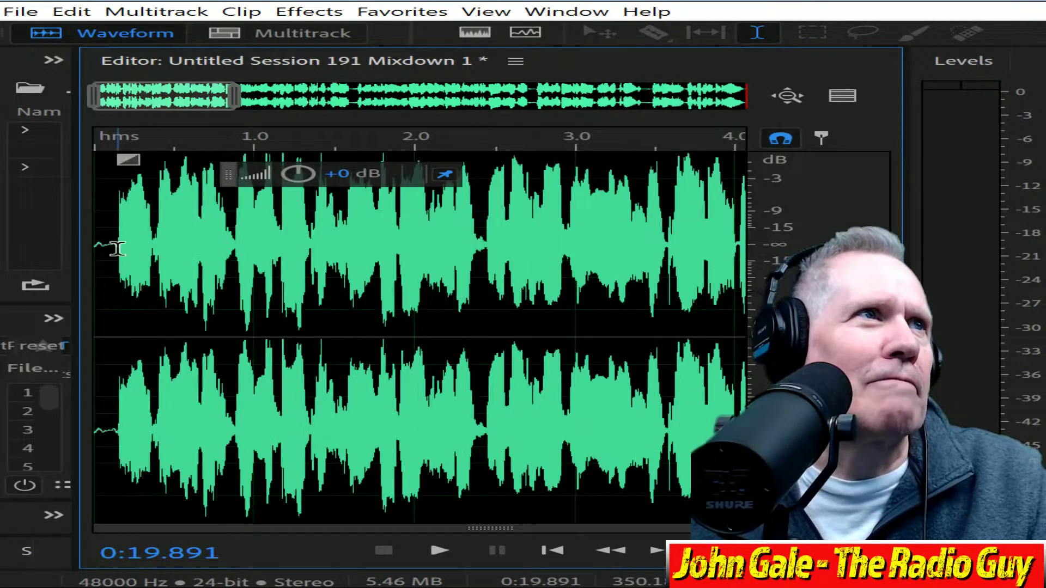
drag(117, 249, 94, 249)
key(Delete)
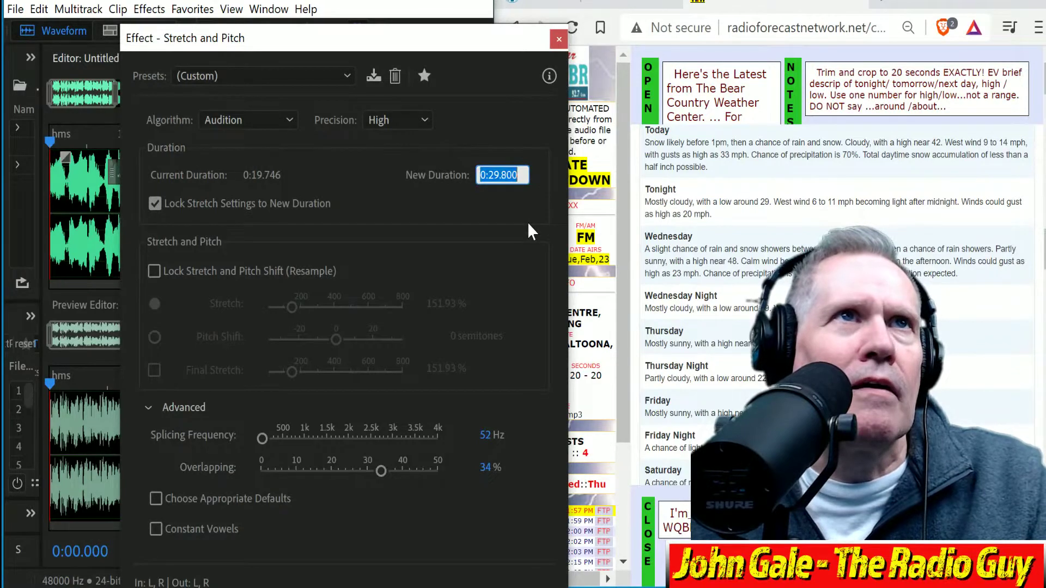
Stretch the WQBR mixdown to a new duration of 0:20.000 with Stretch and Pitch.
key(Down)
key(Down)
key(Down)
key(Down)
key(Down)
key(Down)
key(Down)
key(Down)
key(Down)
key(Down)
key(Down)
key(Down)
key(Down)
key(Down)
key(Down)
key(Down)
key(Down)
key(Down)
key(Down)
key(Down)
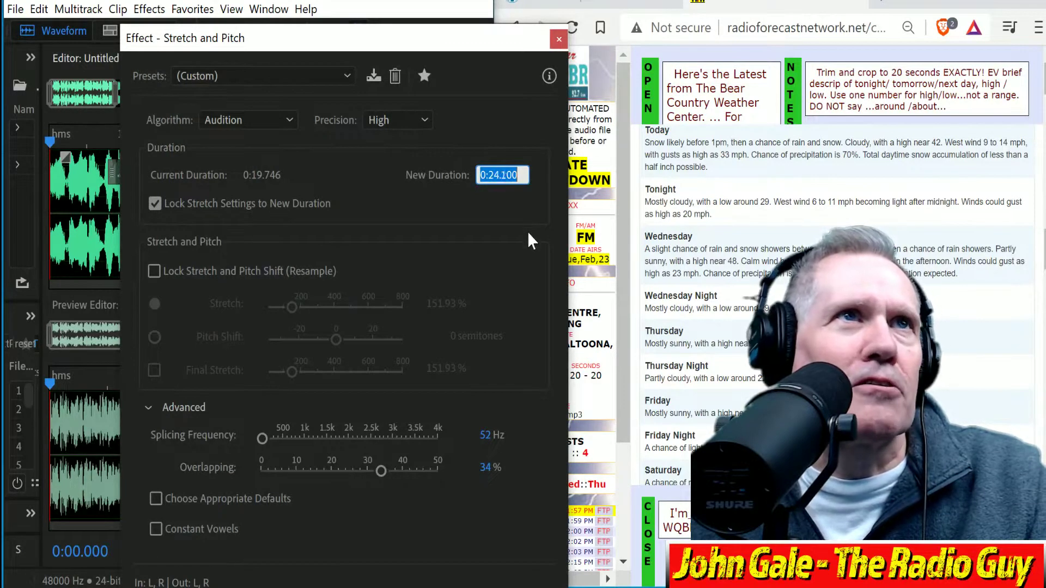
key(Down)
key(Down)
key(Down)
key(Down)
key(Down)
key(Down)
key(Down)
key(Down)
key(Down)
key(Down)
key(Down)
key(Down)
key(Down)
key(Down)
key(Down)
key(Down)
key(Down)
key(Down)
key(Down)
key(Down)
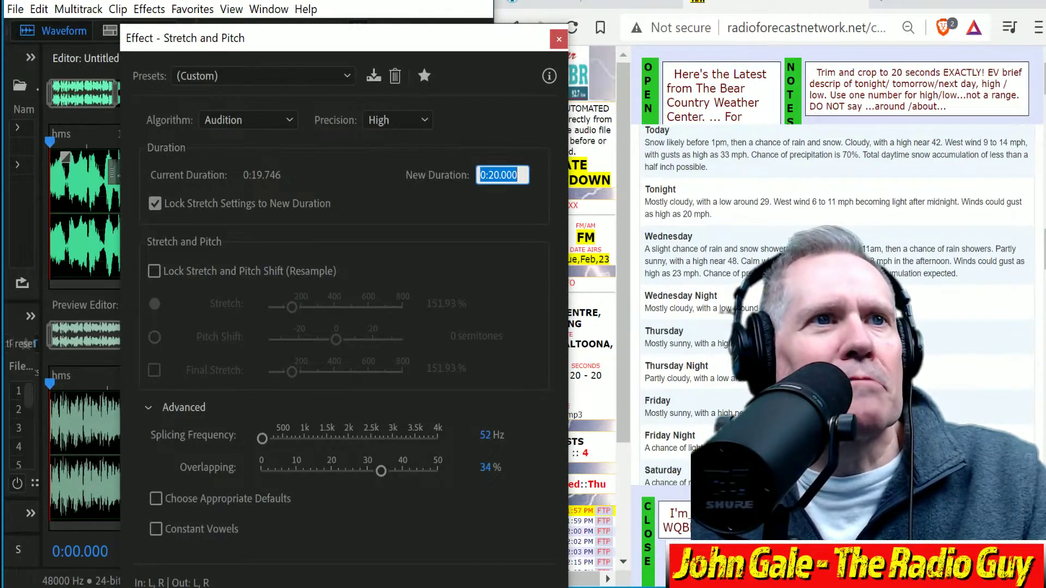
key(Return)
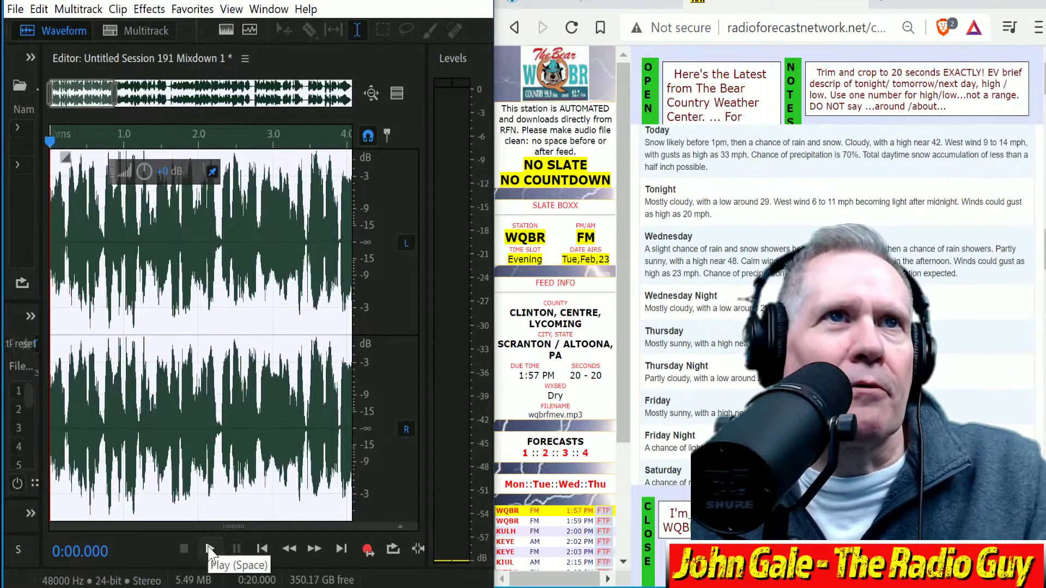
Play the stretched mixdown and copy the suggested file name wqbrfmev from the WQBR FTP page.
click(210, 549)
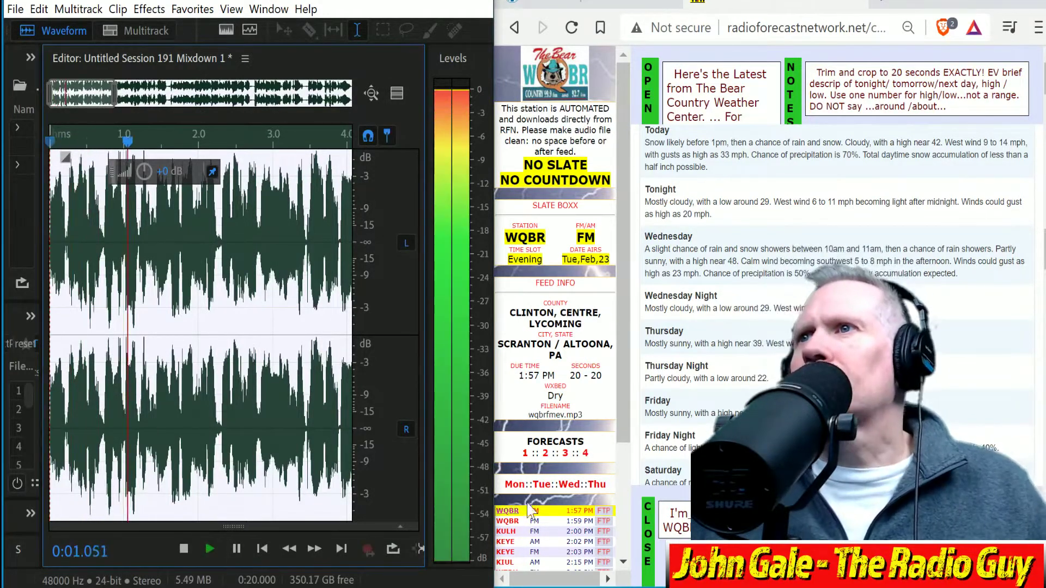
click(604, 513)
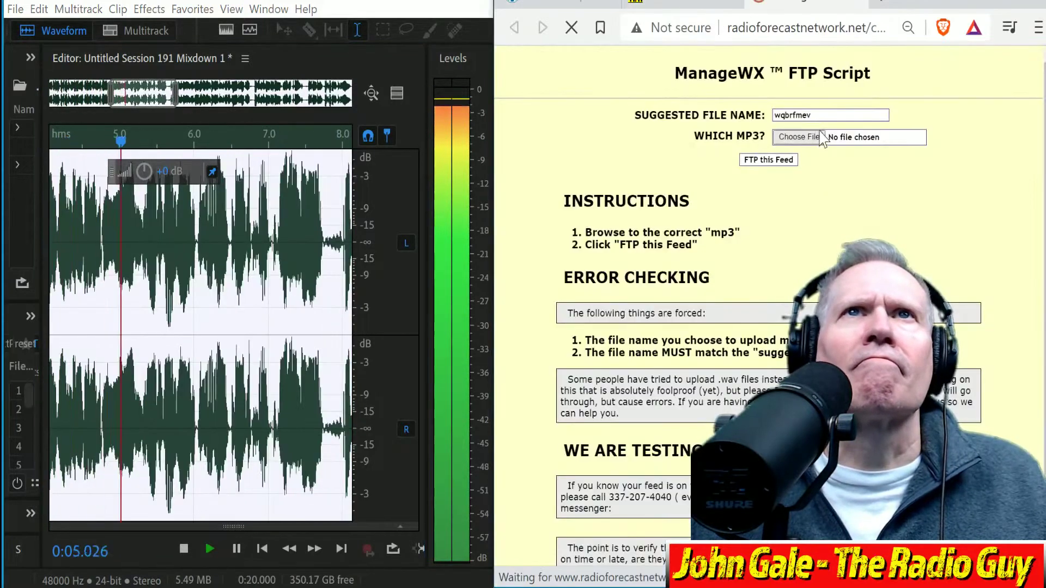
right_click(793, 115)
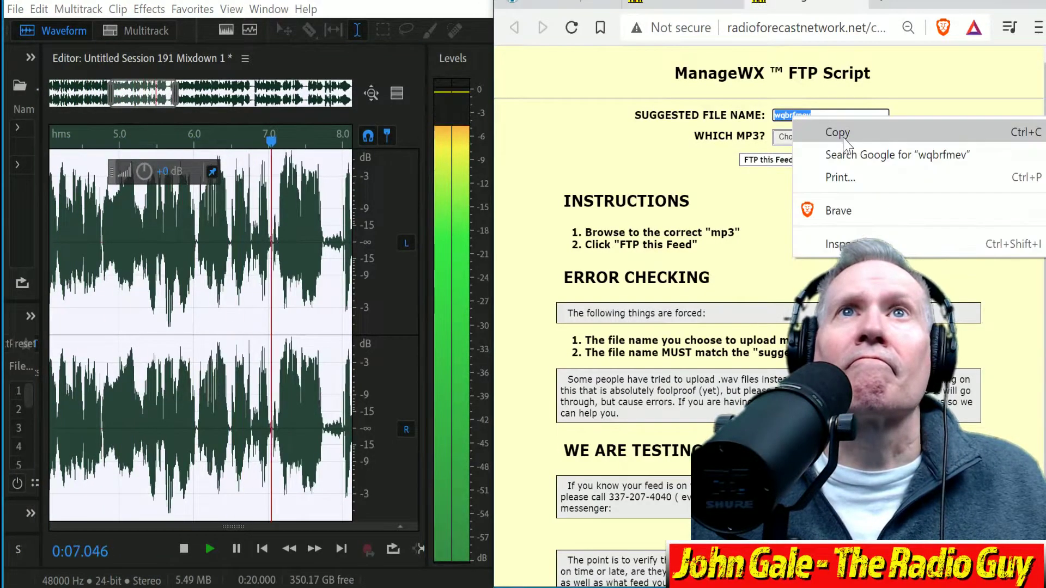
click(948, 137)
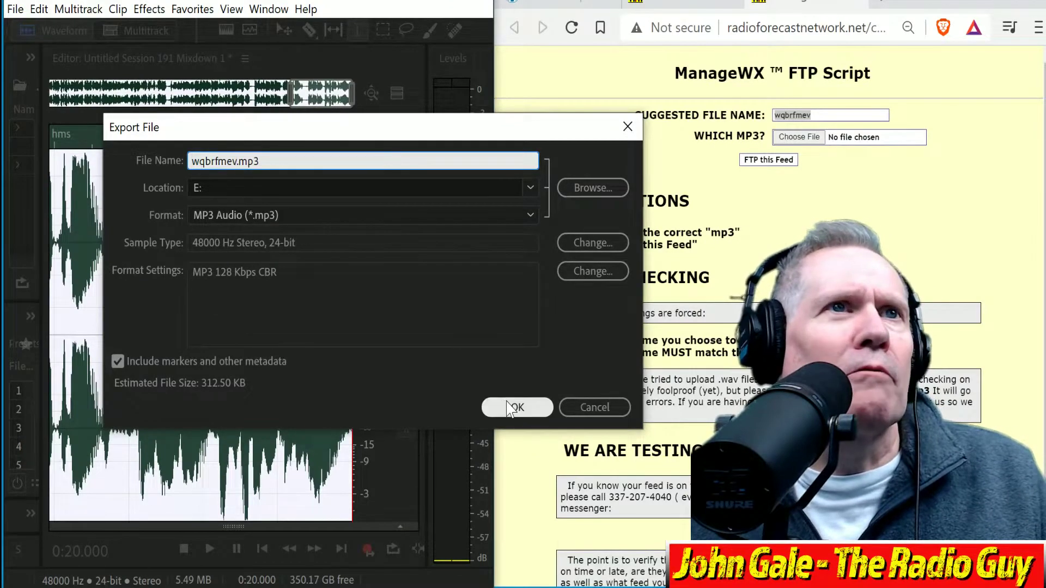
Export the mixdown as wqbrfmev.mp3 in MP3 format to E: and upload that file through the WQBR FTP page.
click(511, 408)
click(493, 305)
click(809, 137)
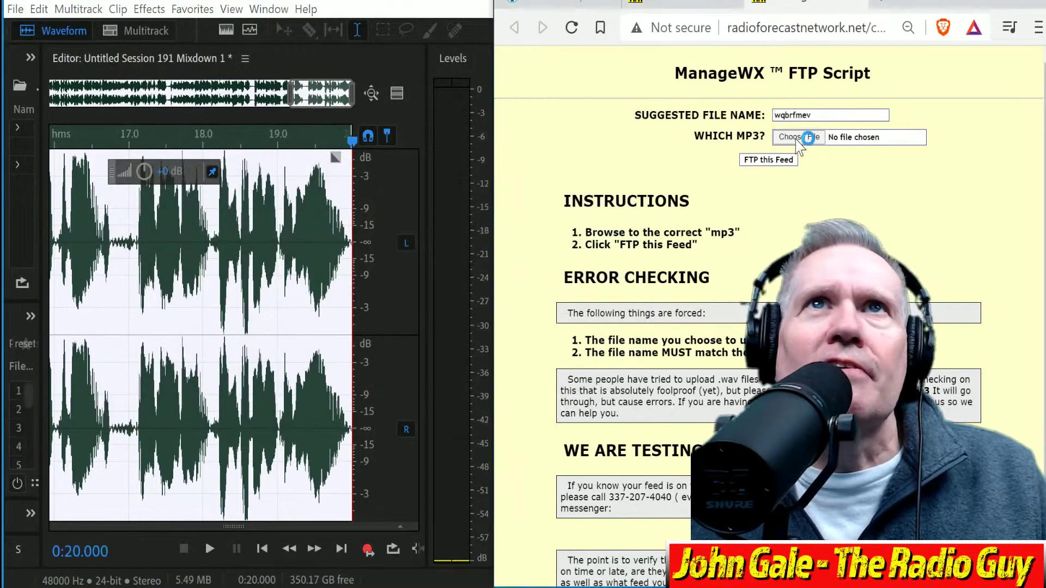
click(714, 109)
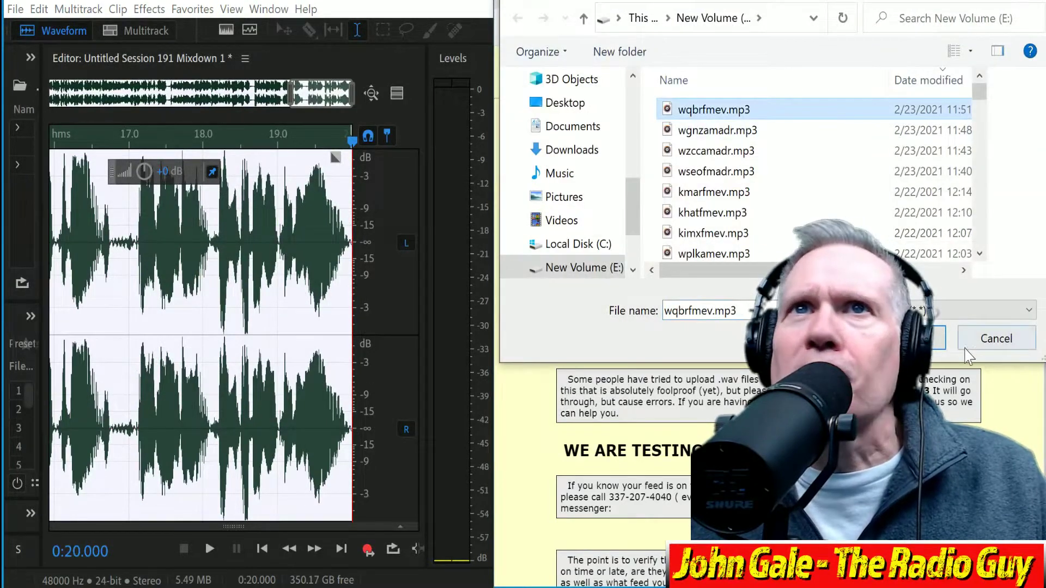
click(932, 344)
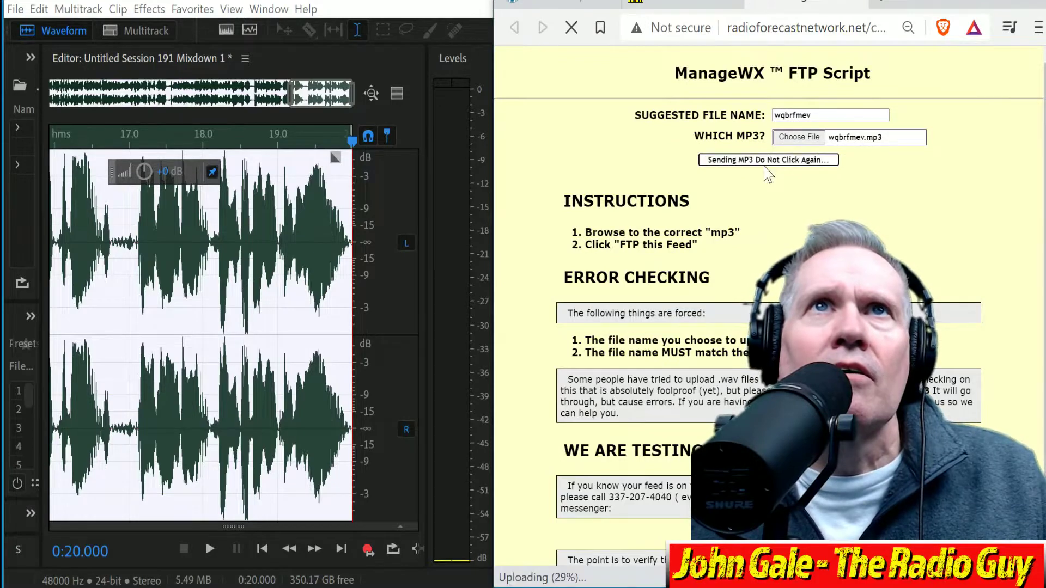
click(737, 321)
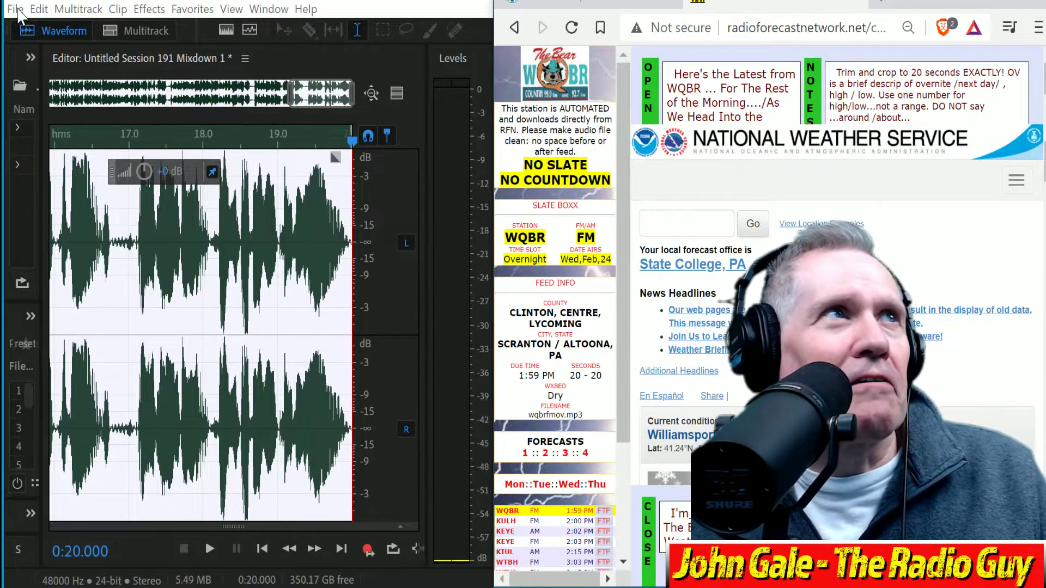
Return to the multitrack session and delete the old recording from the voice track.
click(15, 10)
click(139, 60)
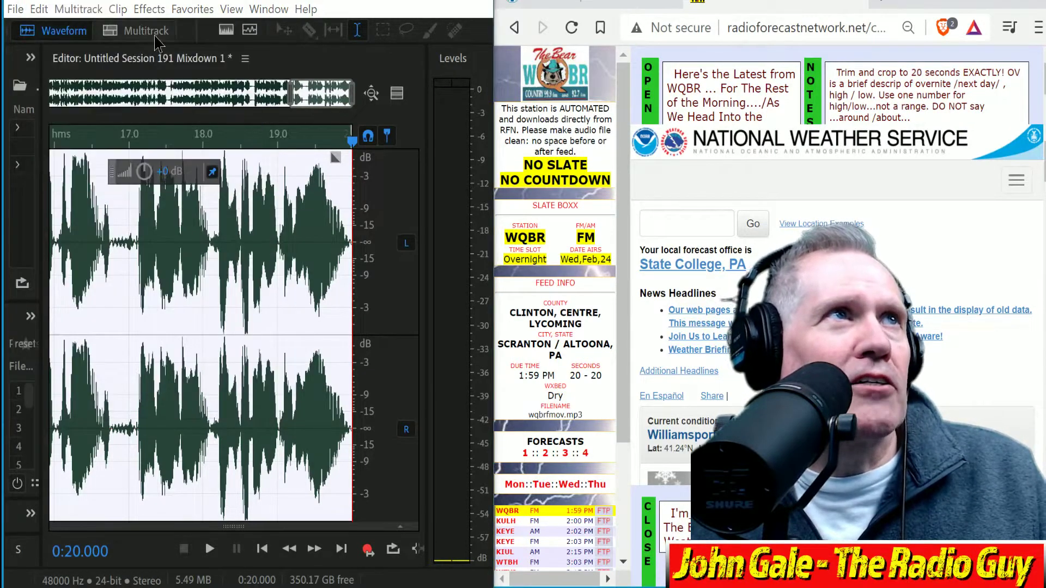
click(142, 31)
key(Delete)
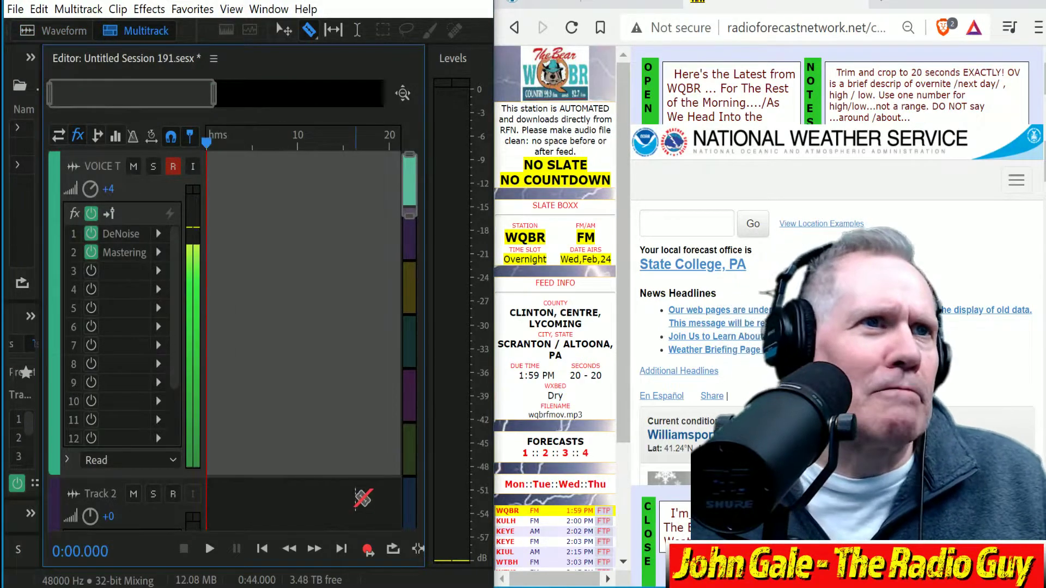
Record the WQBR overnight forecast on the voice track, reading from the Detailed Forecast and timing it with the page's 20-second timer.
click(368, 549)
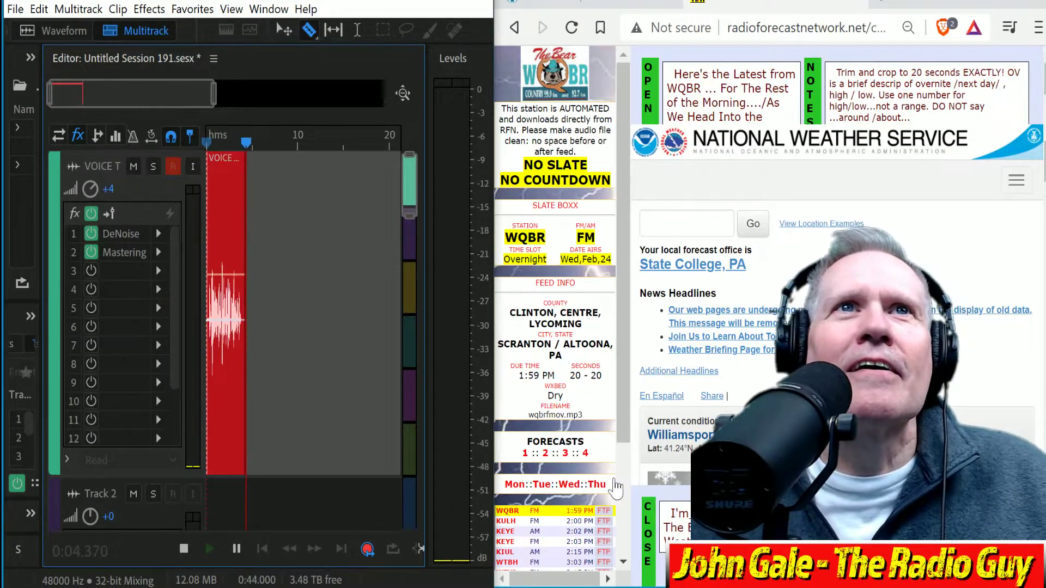
scroll(720, 406, down, 5)
scroll(719, 406, down, 2)
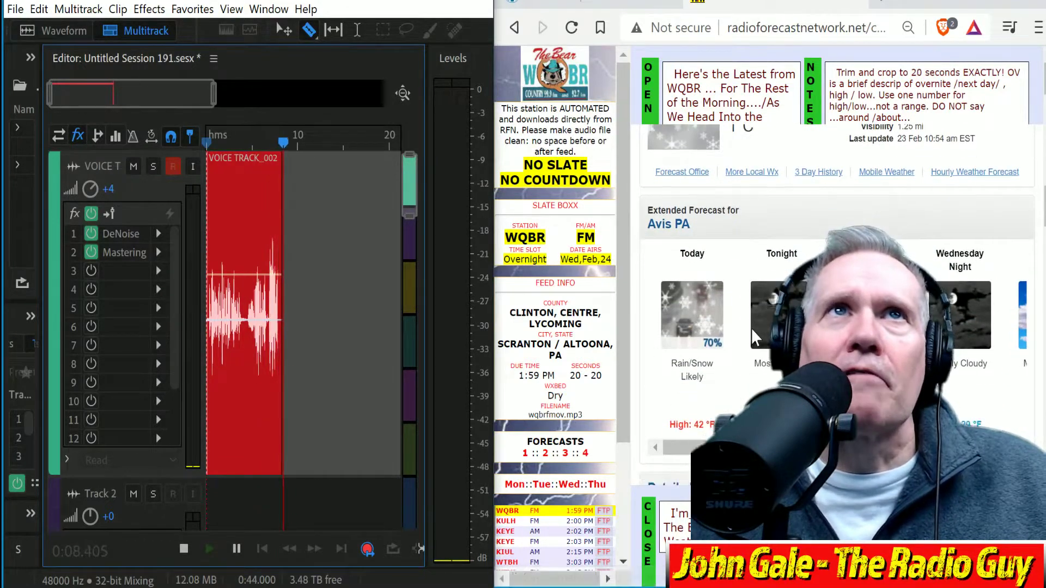
scroll(752, 331, down, 9)
scroll(752, 331, up, 4)
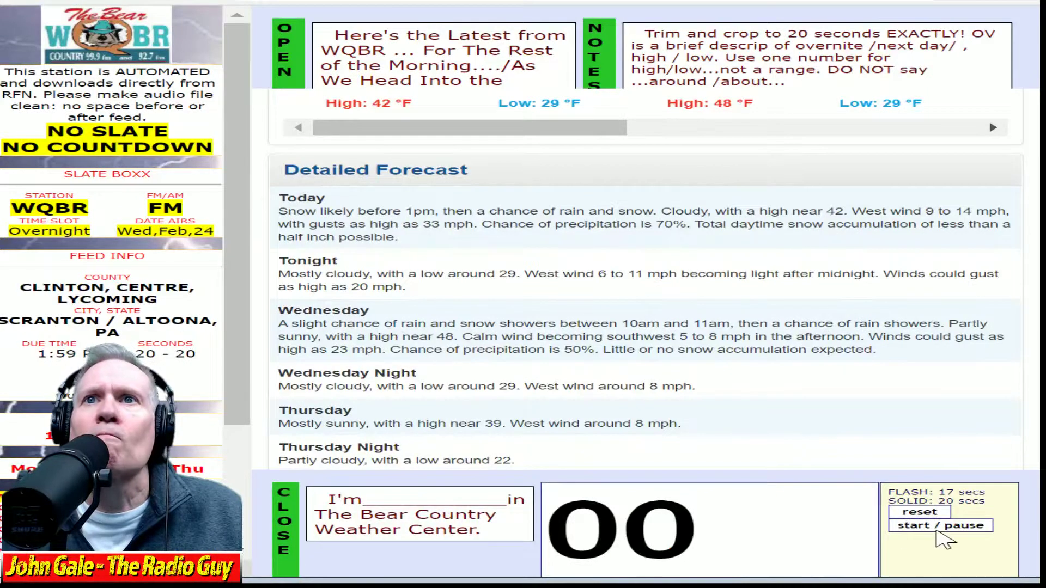
click(952, 526)
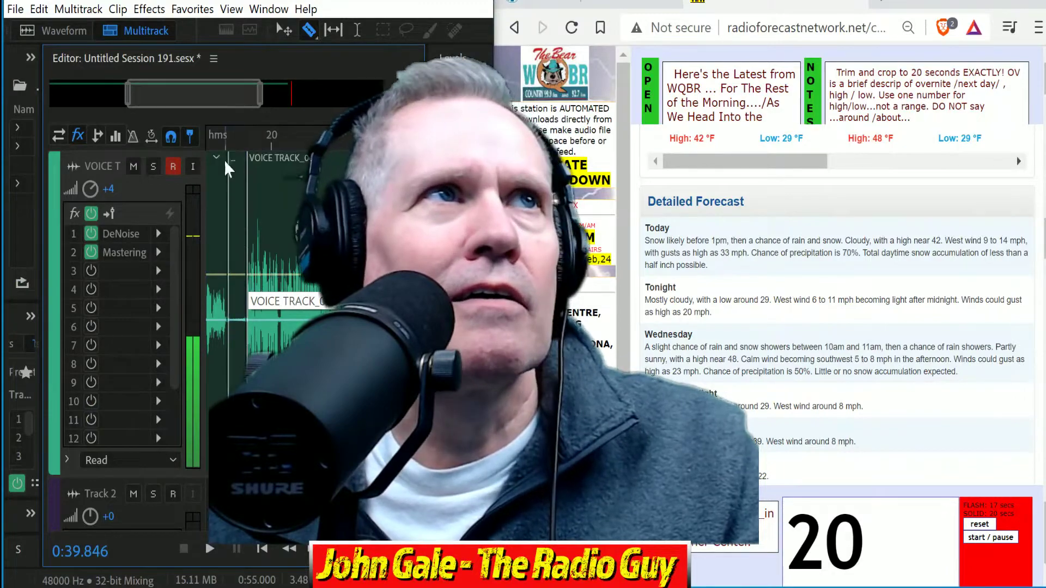
Delete the earlier take before the final one on the voice track and mix the session down to a new file.
right_click(216, 163)
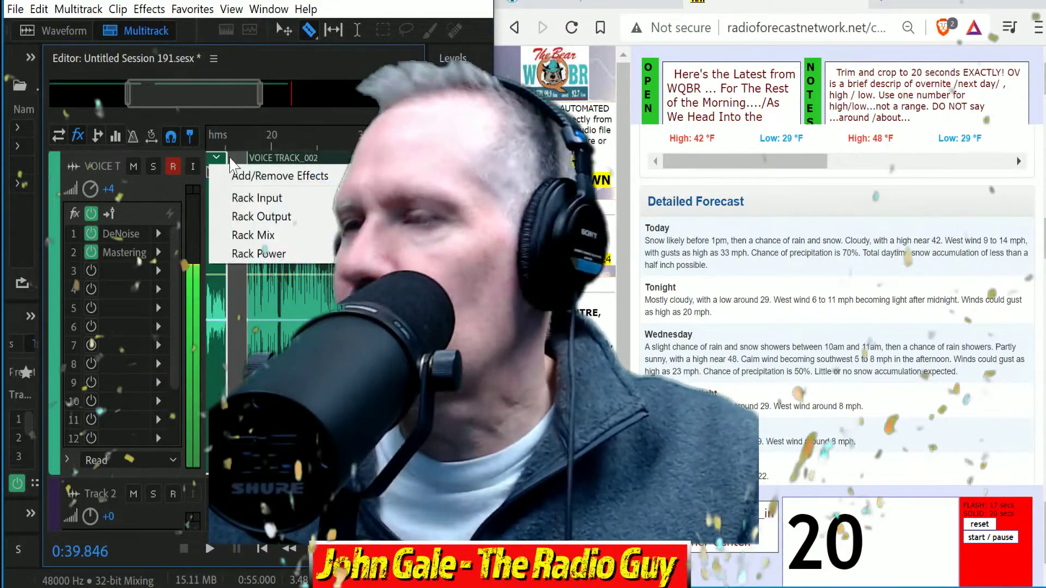
click(196, 112)
drag(403, 112, 377, 112)
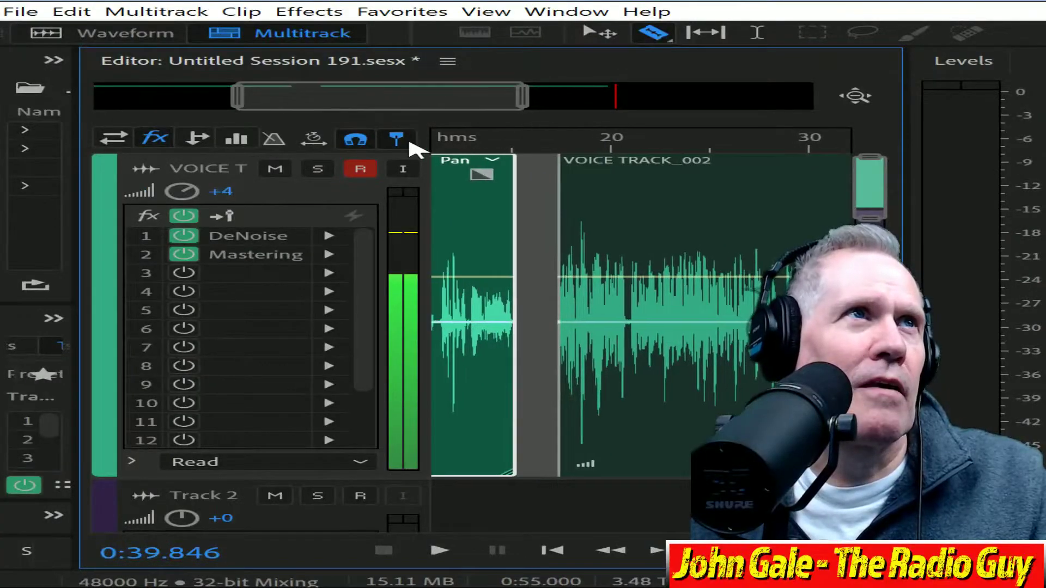
key(Delete)
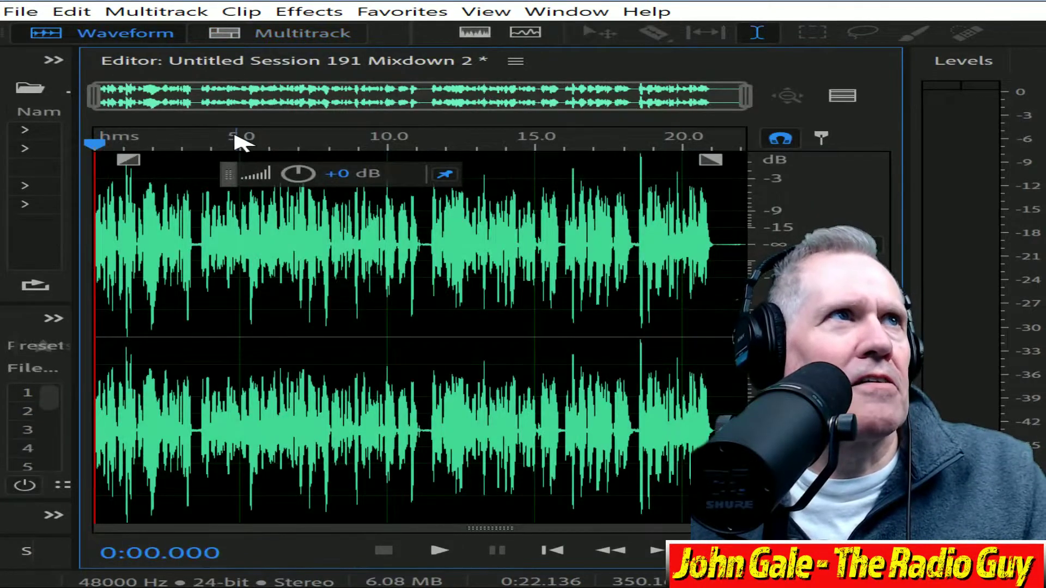
Delete the silence after about 0:21.05 and the silent lead-in of about 0.07 seconds at the start of the new mixdown.
key(ctrl+a)
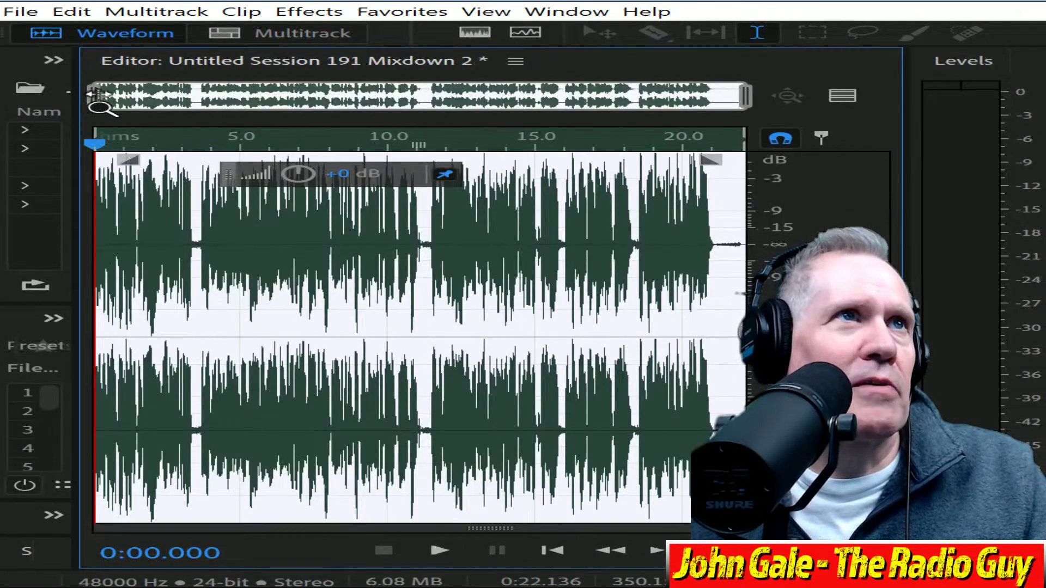
scroll(625, 144, up, 5)
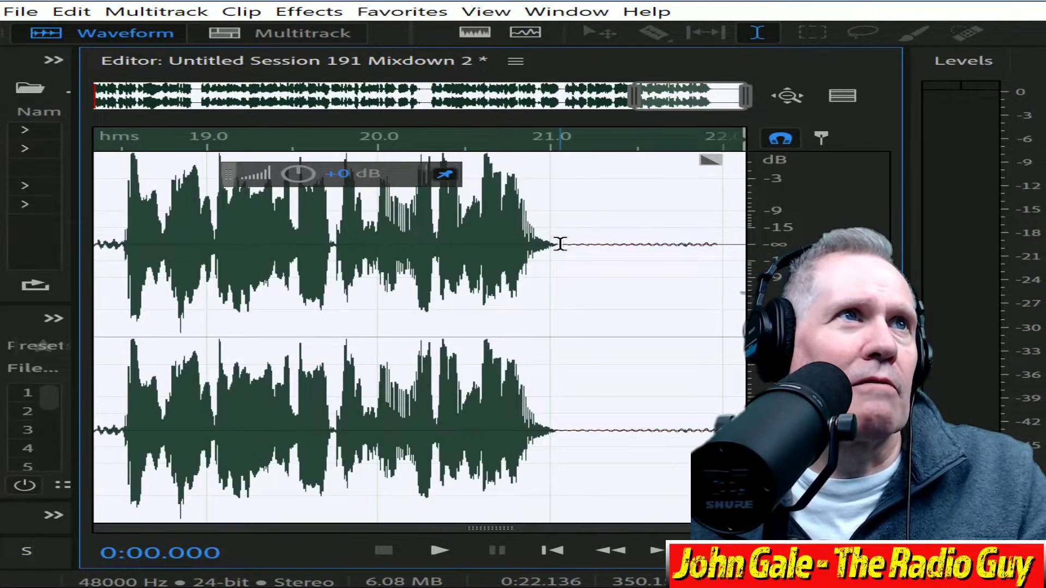
drag(560, 244, 746, 243)
key(Delete)
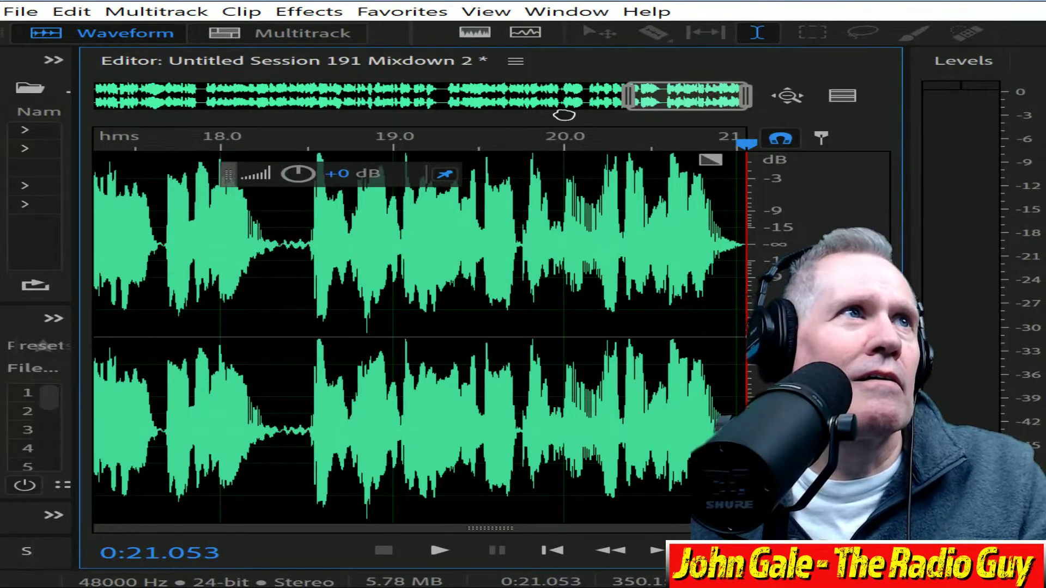
drag(563, 114, 69, 182)
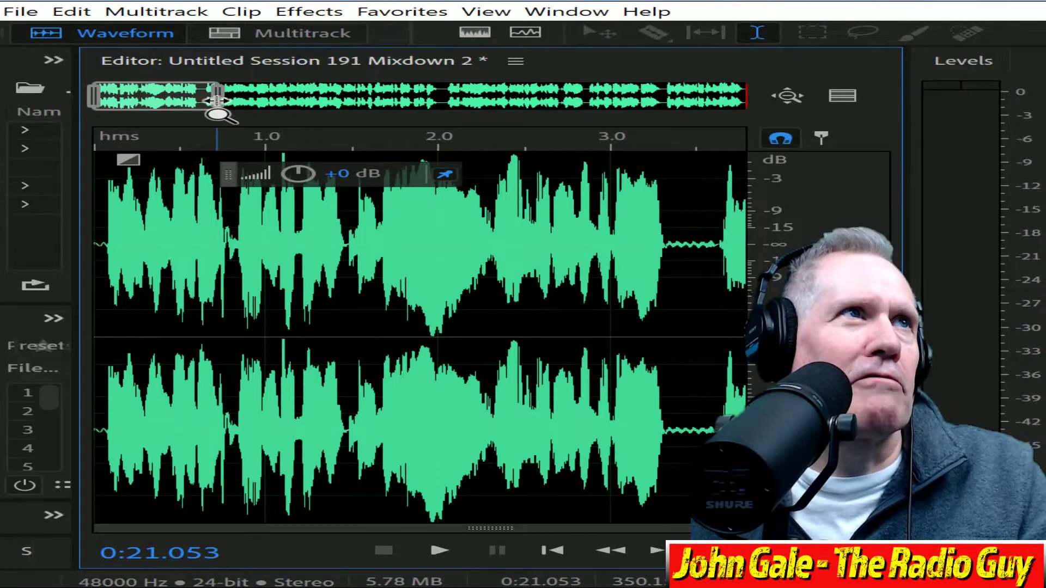
drag(216, 101, 100, 112)
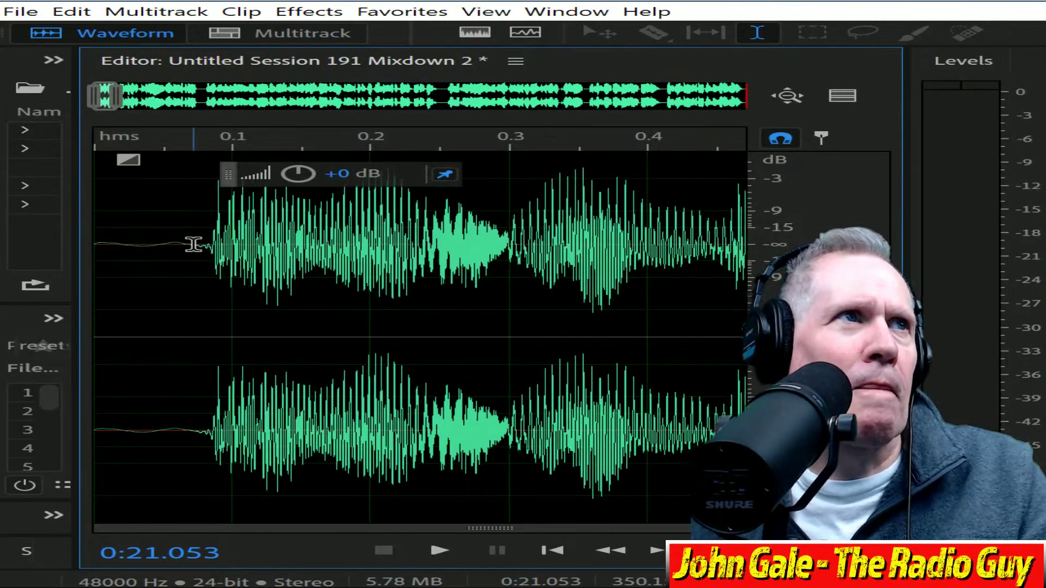
drag(210, 244, 192, 116)
key(Delete)
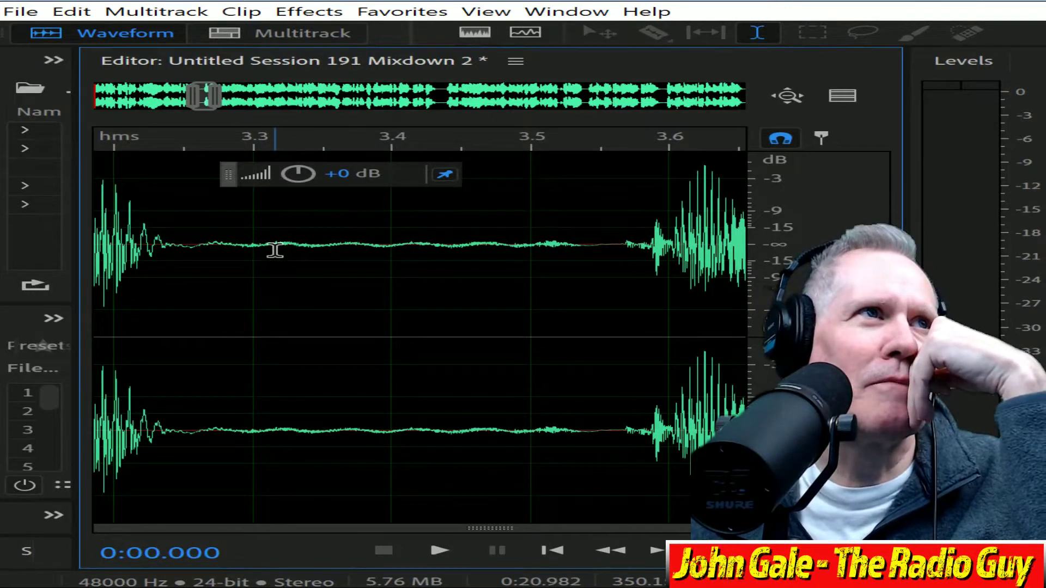
Shorten the pause near 0:03.3 by deleting about 0.15 seconds of silence starting at 0:03.320.
mouse_move(276, 248)
mouse_down()
mouse_move(333, 256)
mouse_move(277, 260)
mouse_up()
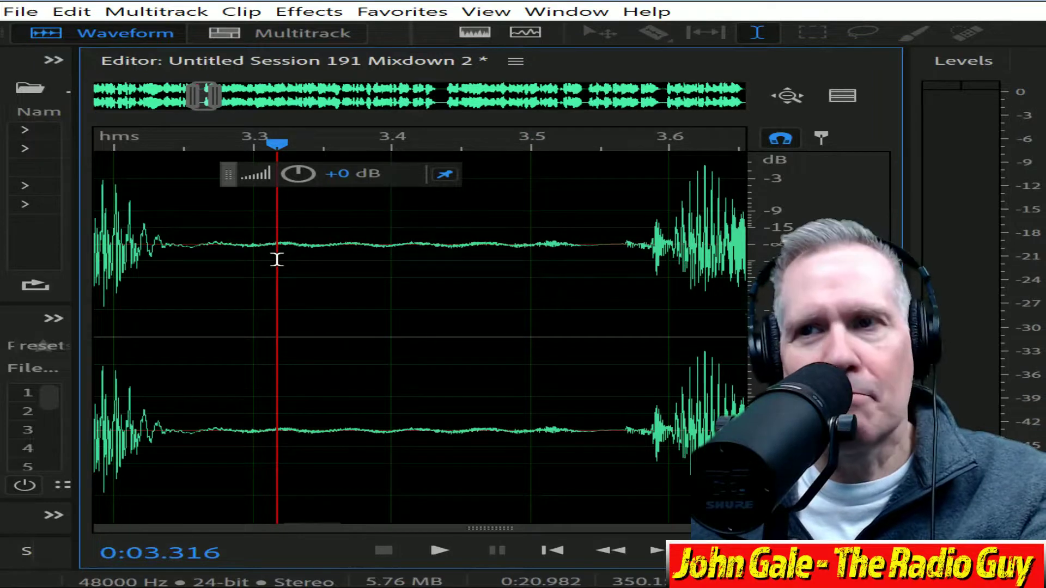
mouse_move(279, 259)
mouse_down()
mouse_move(306, 271)
mouse_move(286, 266)
mouse_up()
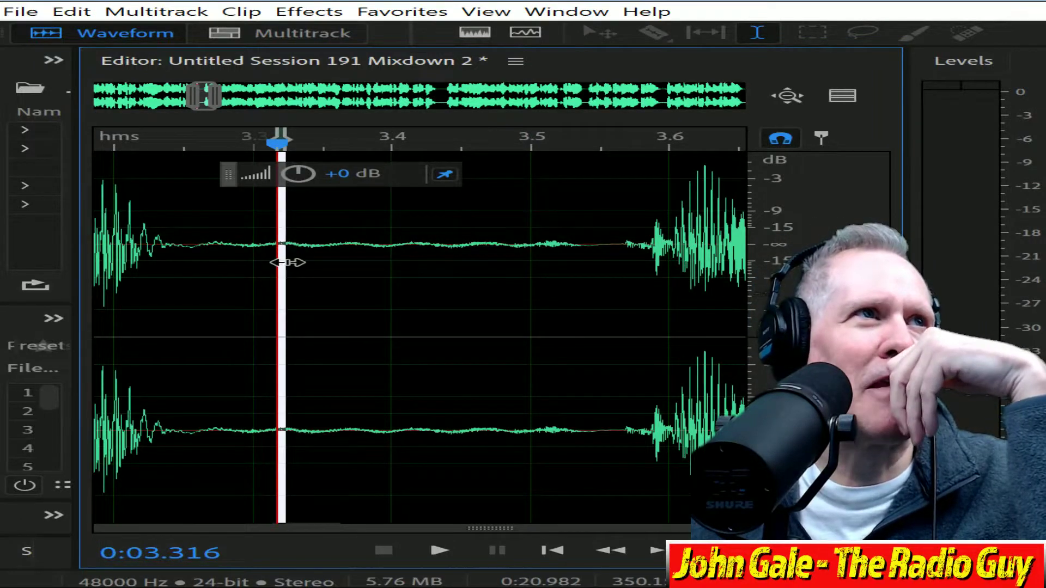
click(252, 258)
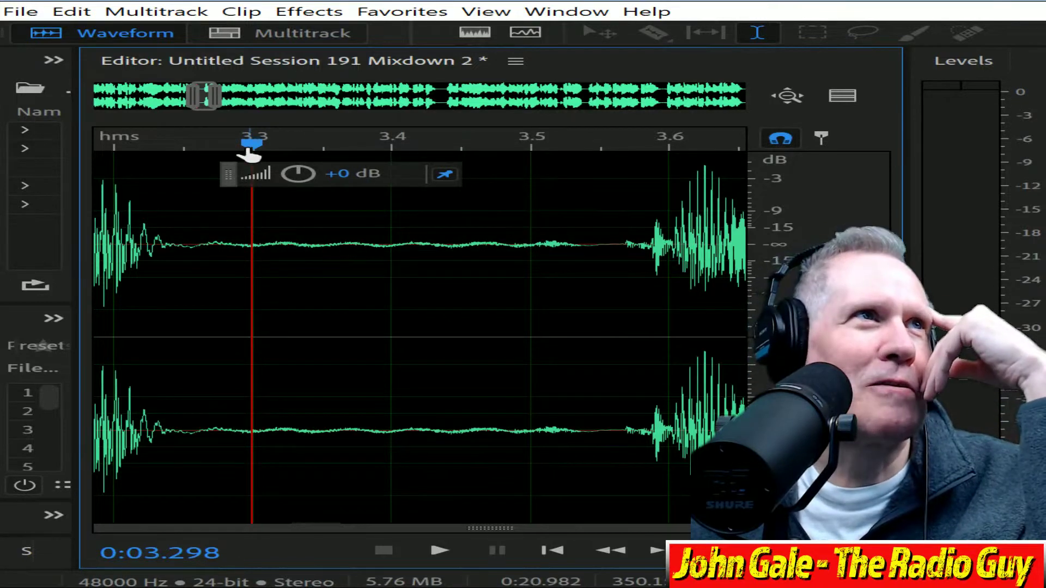
click(284, 245)
drag(297, 248, 486, 271)
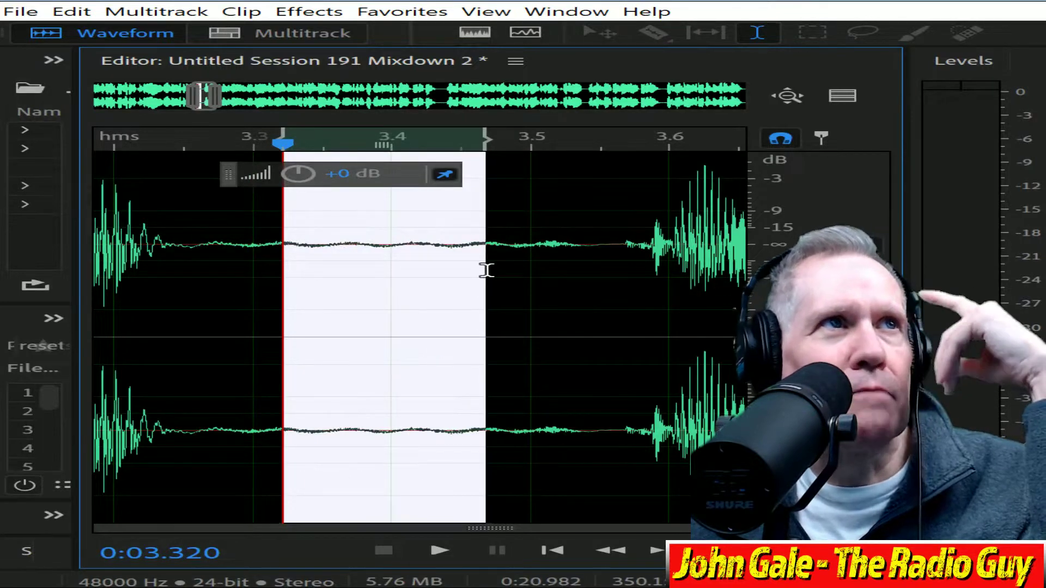
key(Delete)
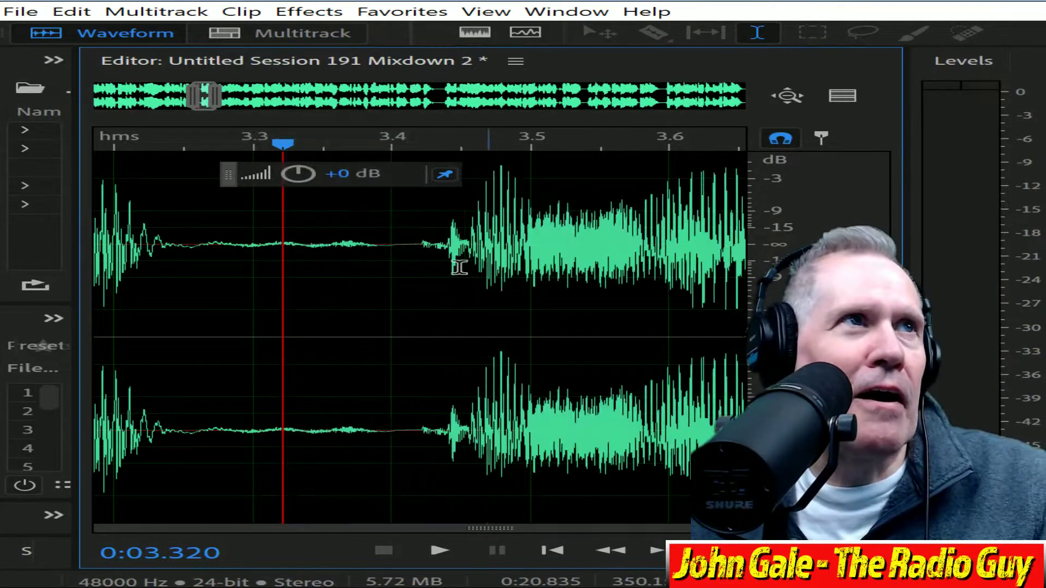
Shorten the pause near 0:11 by deleting about 0.15 seconds of silence starting at 0:10.986.
click(196, 272)
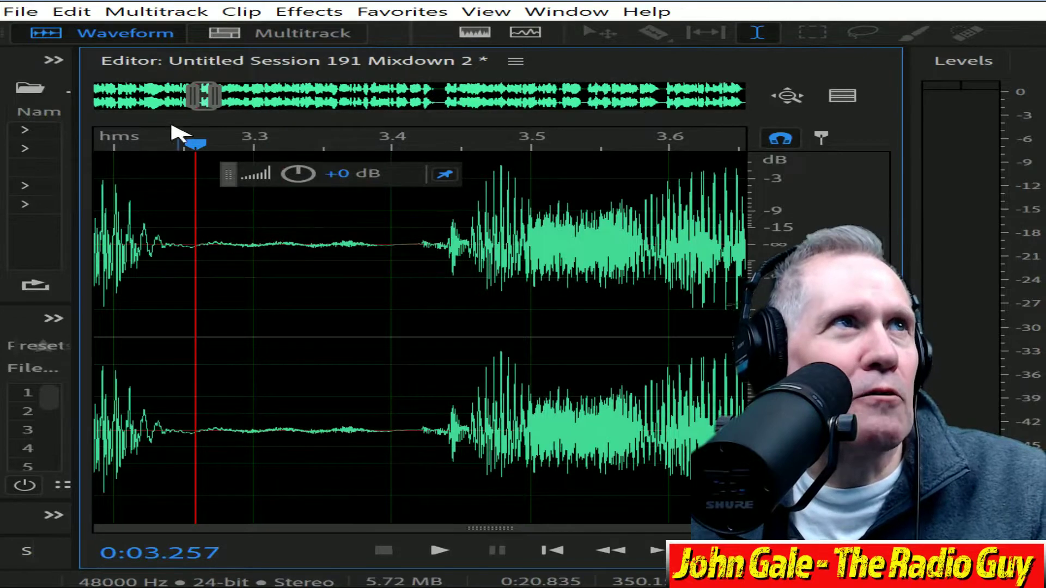
drag(204, 95, 437, 136)
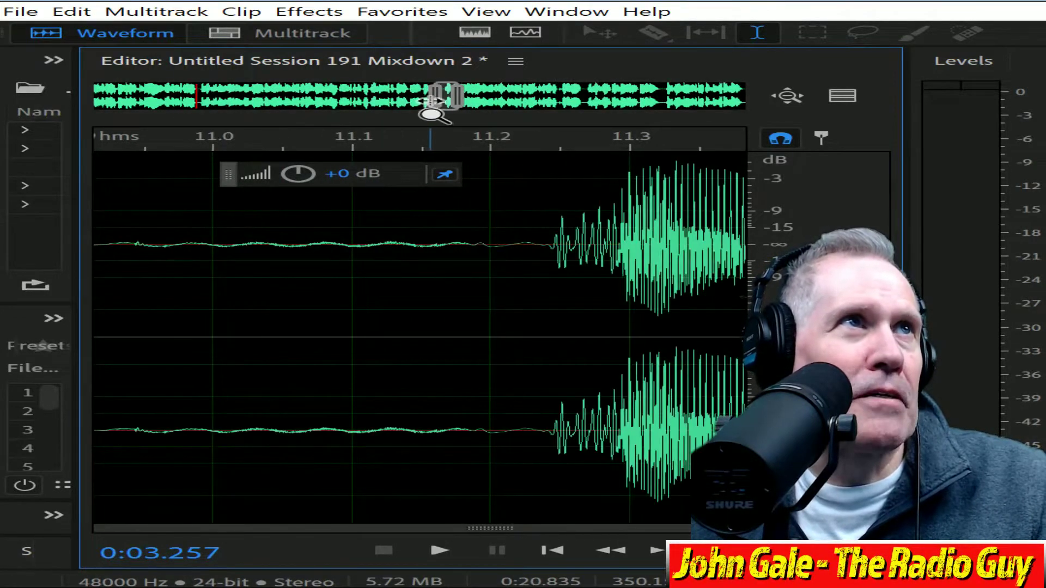
scroll(434, 97, down, 3)
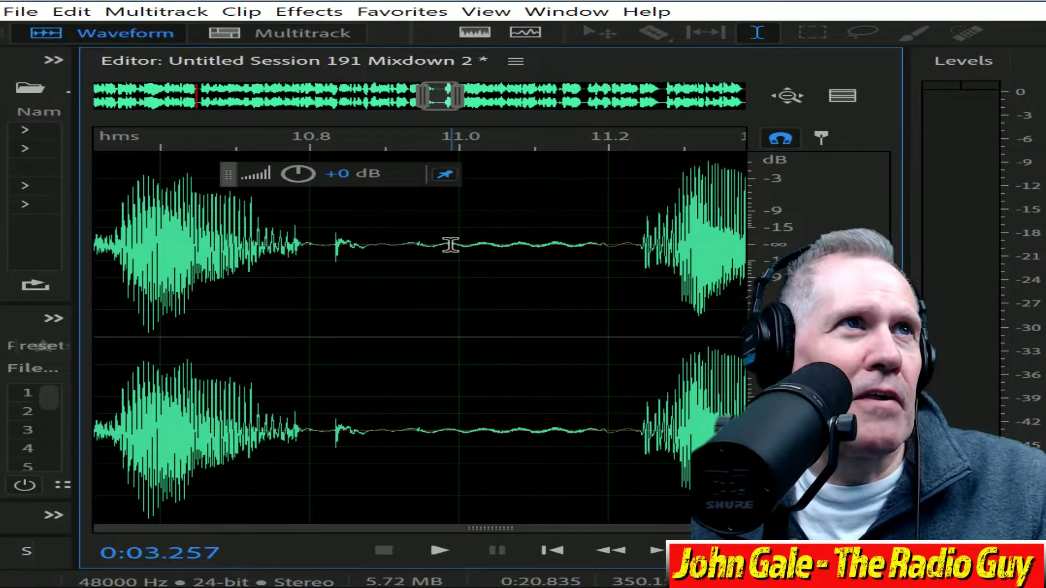
drag(450, 245, 552, 271)
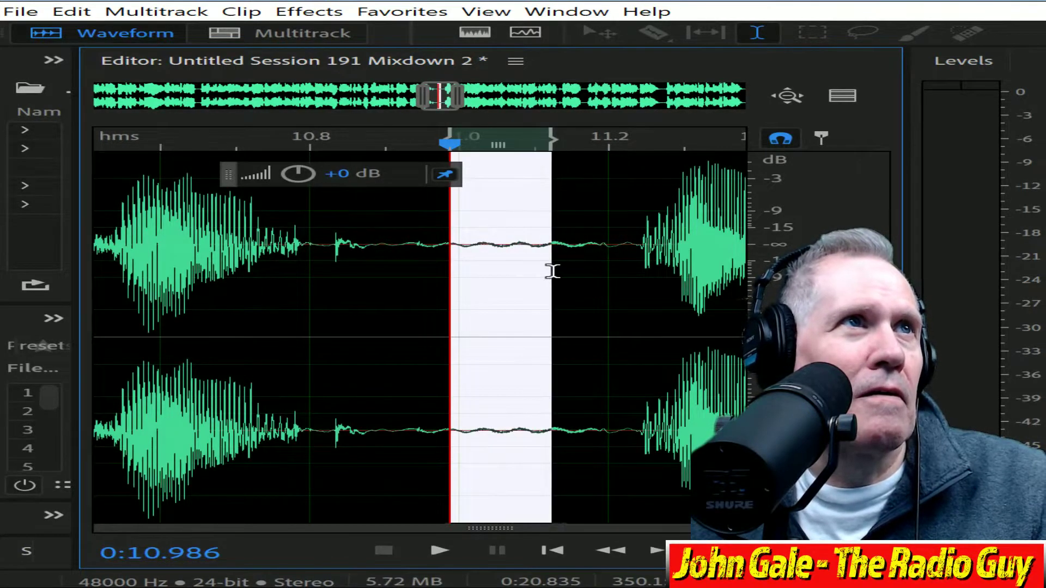
key(Delete)
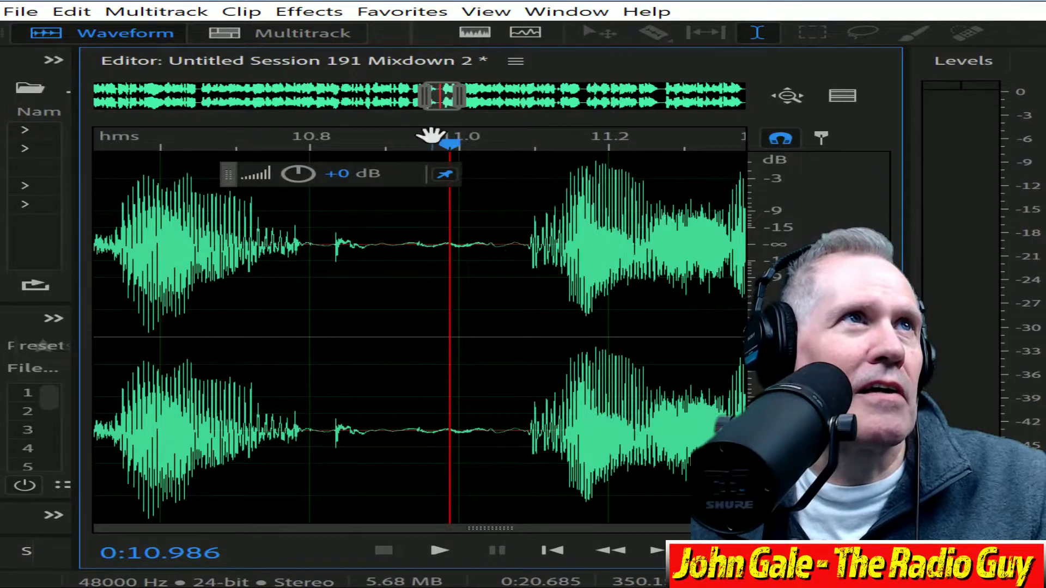
Stretch the trimmed mixdown to a new duration of 0:20.000 with Stretch and Pitch.
drag(439, 93, 753, 140)
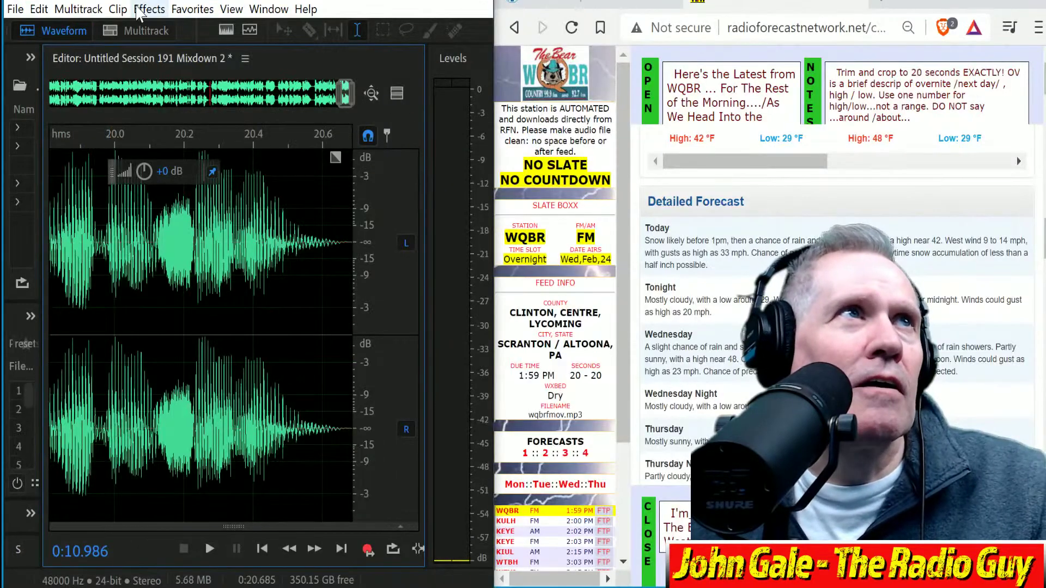
click(141, 10)
mouse_move(327, 375)
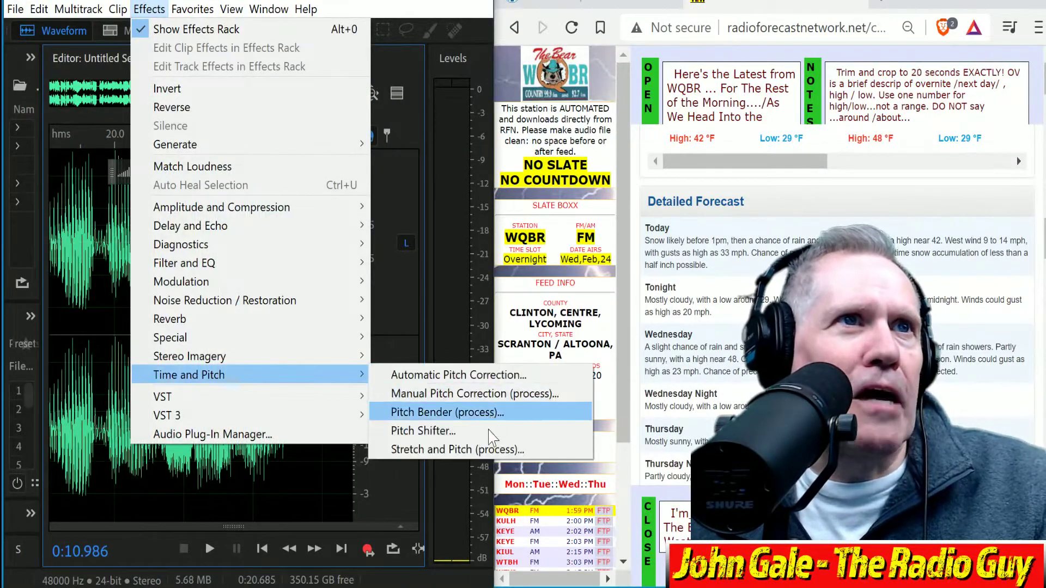
click(479, 449)
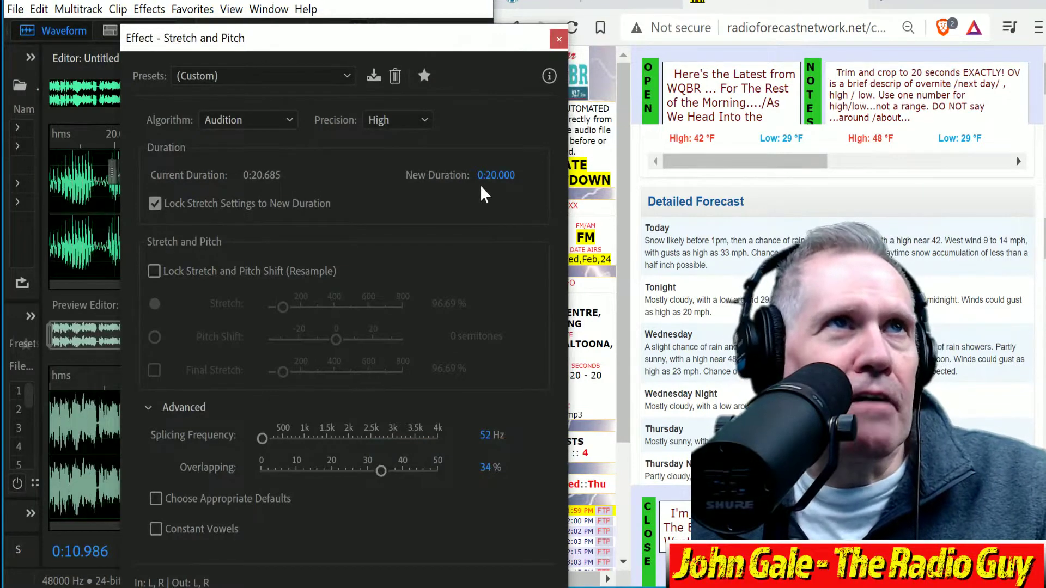
key(Return)
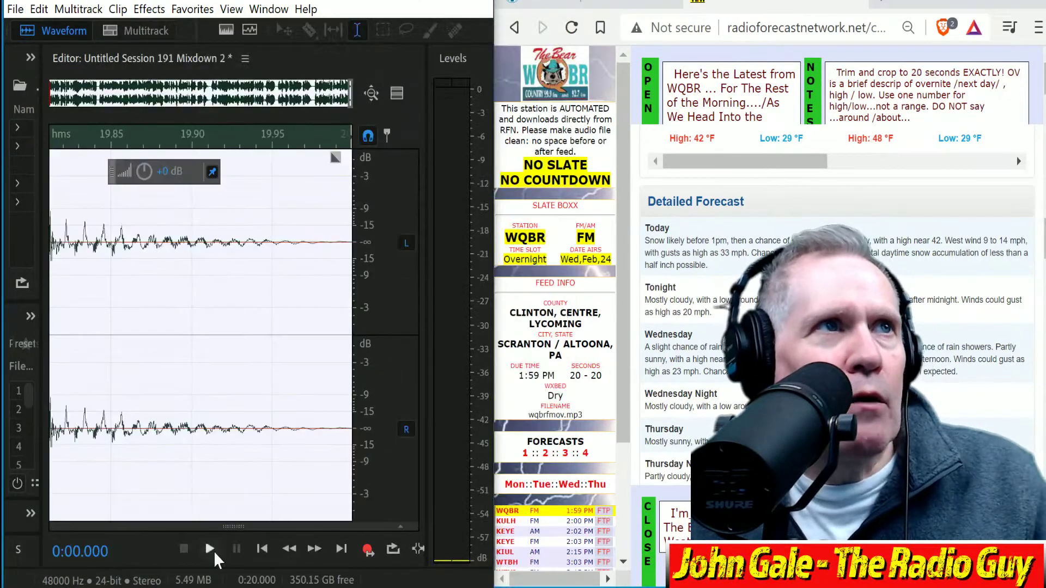
Play the stretched mixdown from the start and open the FTP page for the 1:59 PM WQBR feed.
click(258, 549)
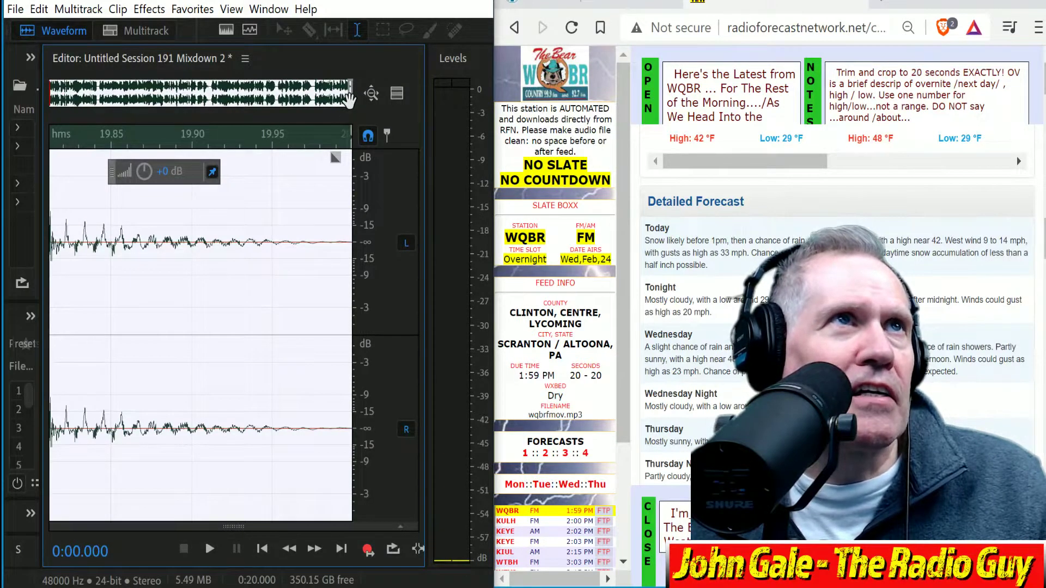
drag(349, 101, 5, 54)
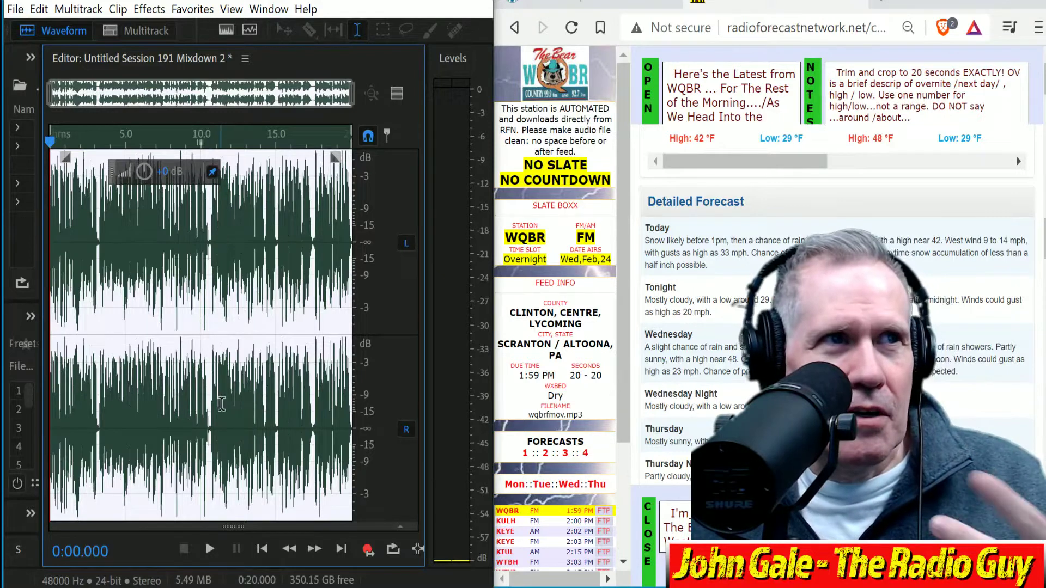
click(210, 549)
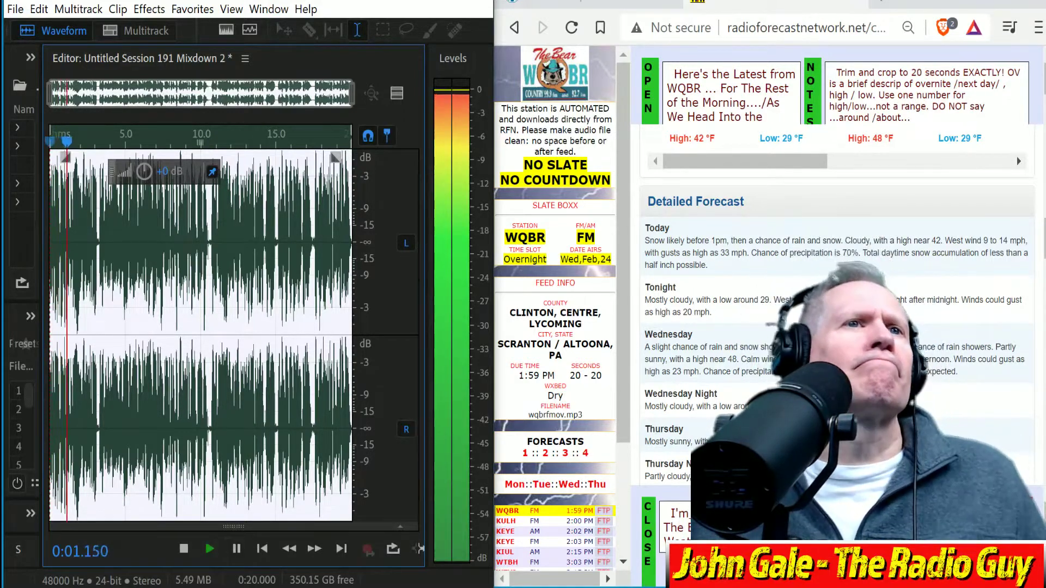
click(603, 511)
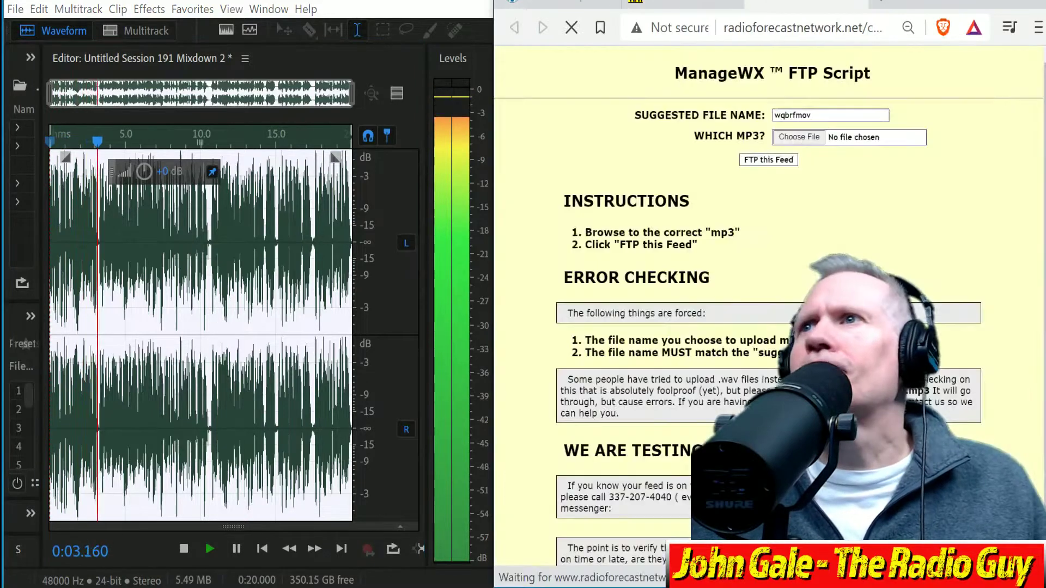
Copy the suggested file name from the FTP page and export the WQBR mixdown to E: as wqbrfmov.mp3 in MP3 format.
double_click(793, 116)
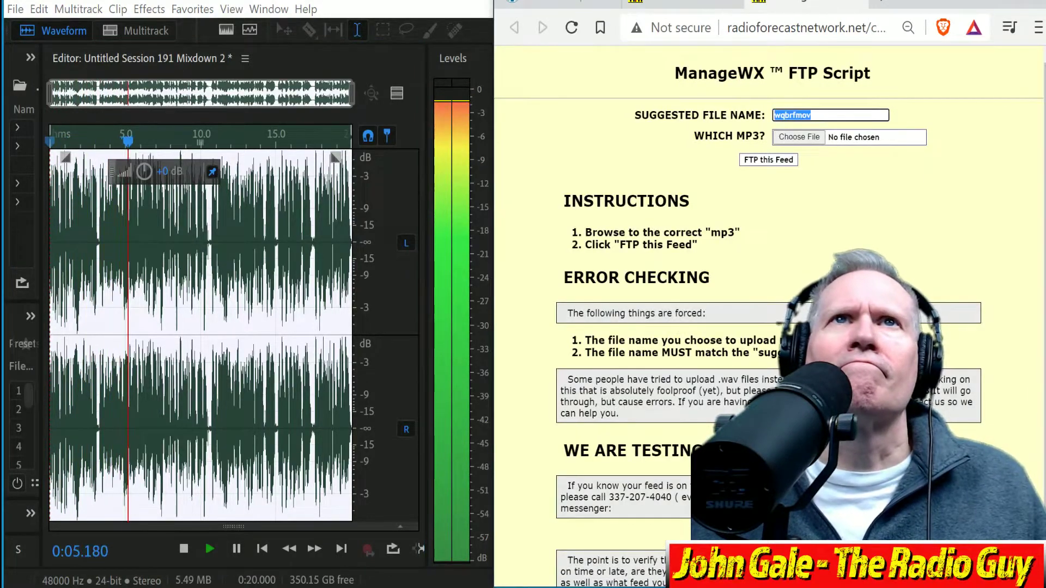
right_click(820, 117)
click(842, 132)
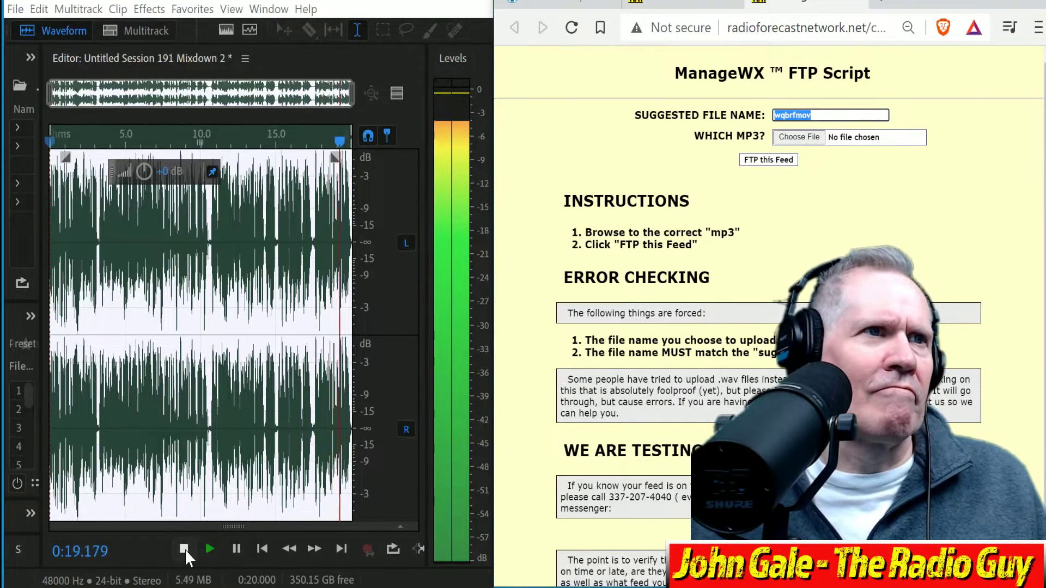
key(ctrl+shift+e)
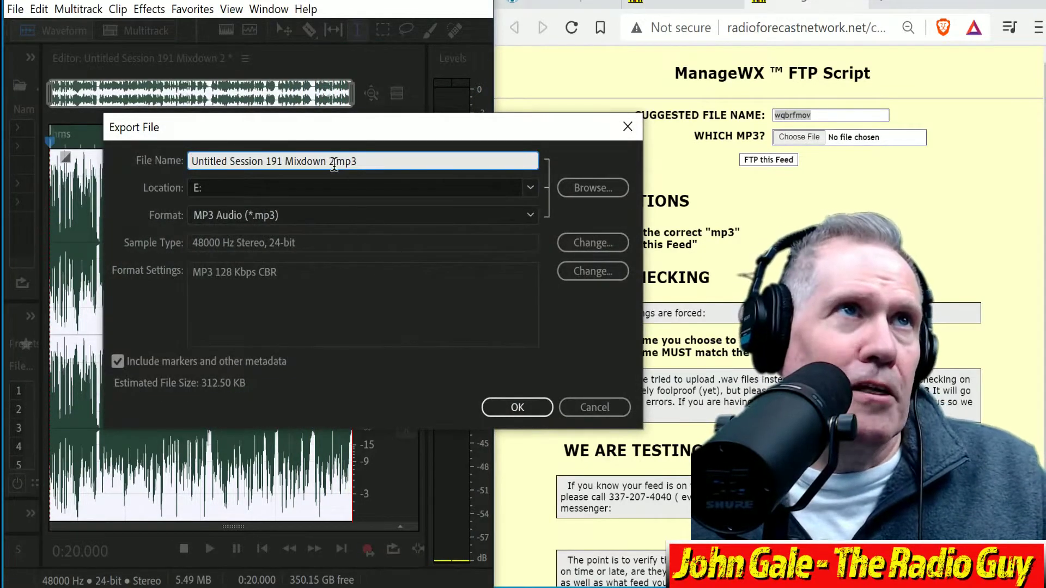
drag(335, 161, 188, 162)
key(ctrl+v)
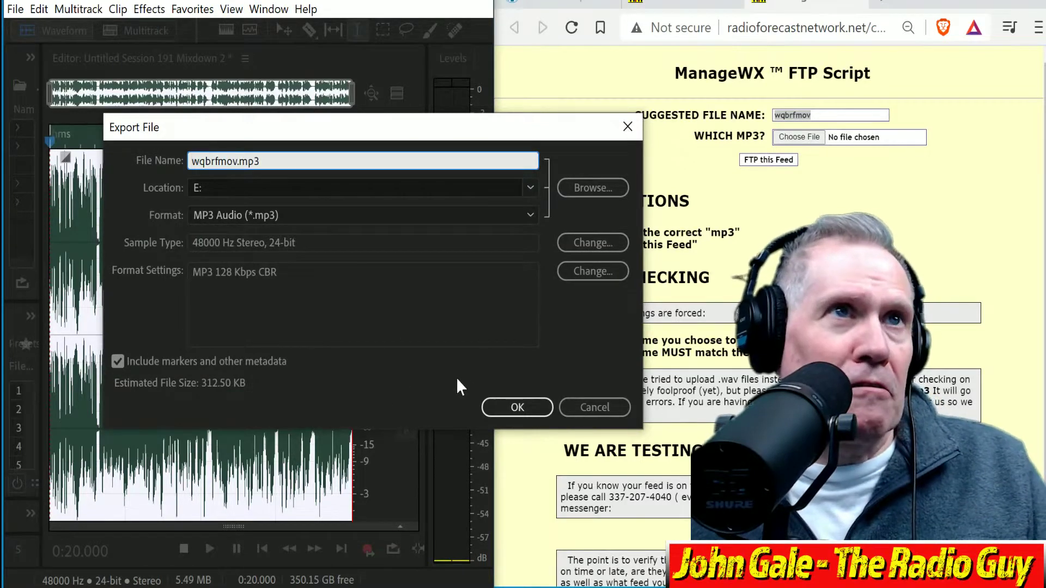
click(518, 407)
click(456, 309)
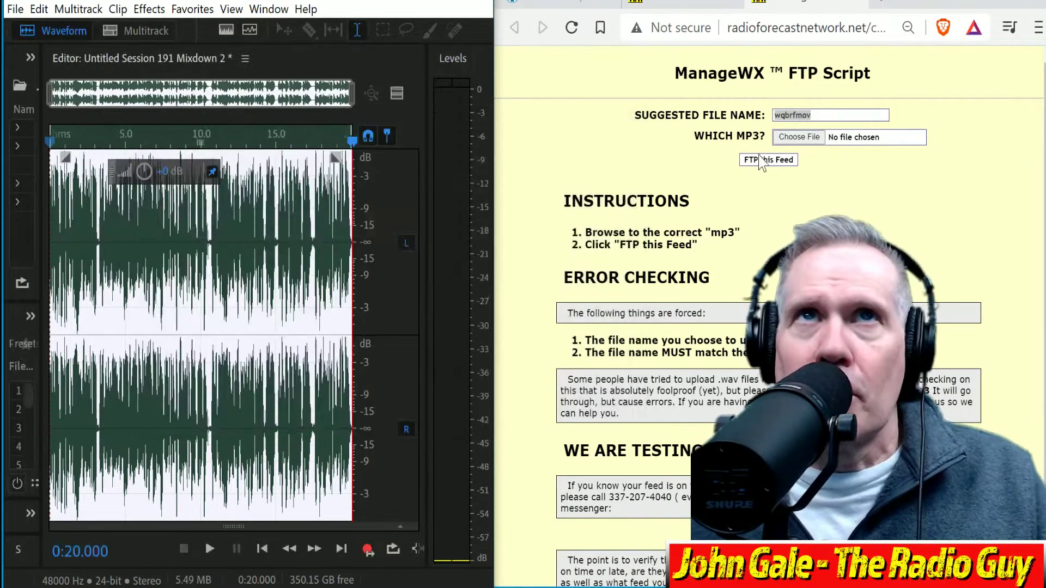
Upload wqbrfmov.mp3 from the E: drive through the ManageWX FTP page, and close the results page.
click(799, 137)
click(714, 110)
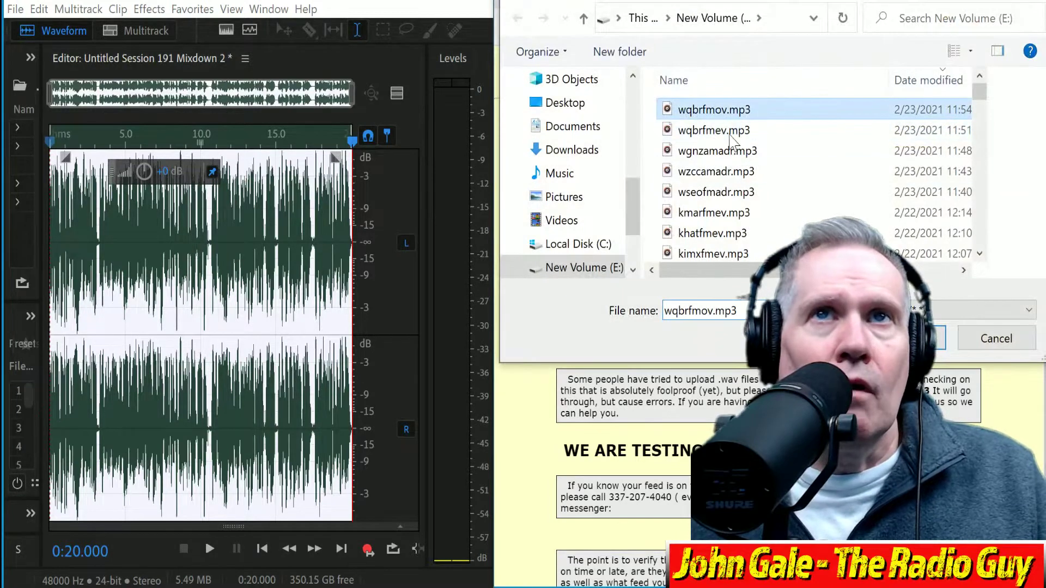
click(899, 338)
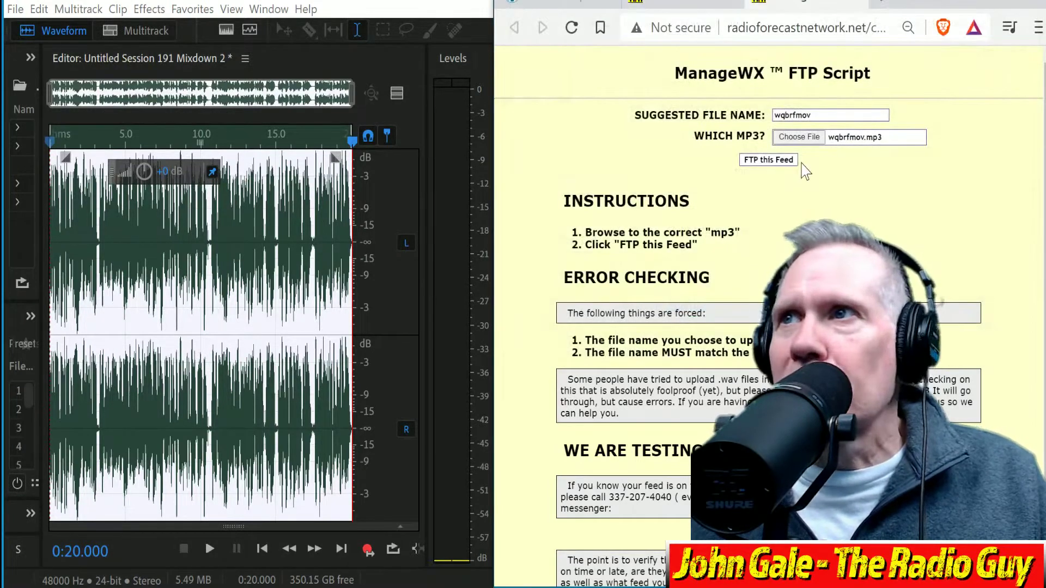
click(760, 163)
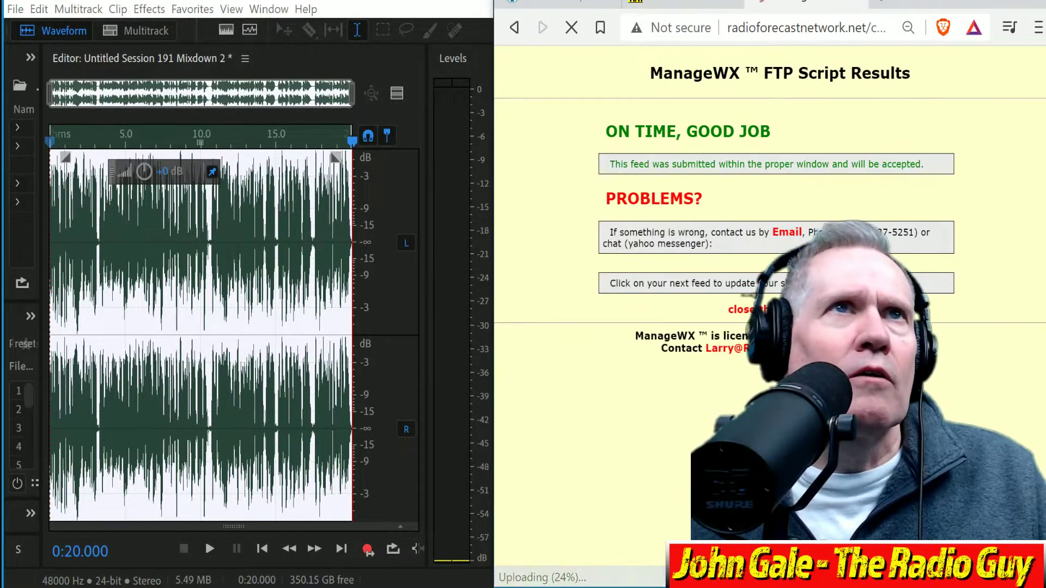
click(741, 322)
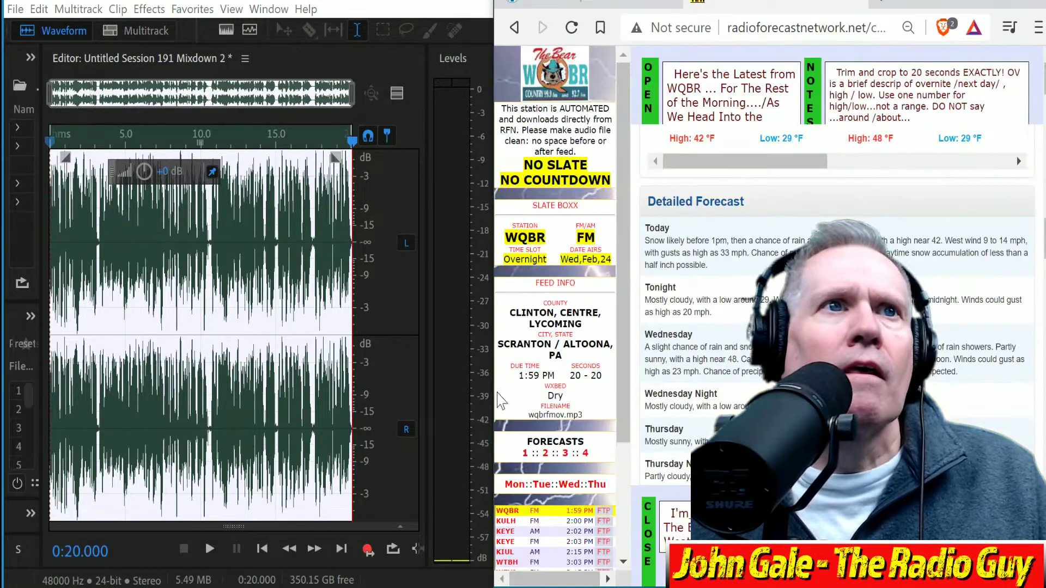
Close all open audio files and sessions in Audition without saving any changes.
click(15, 9)
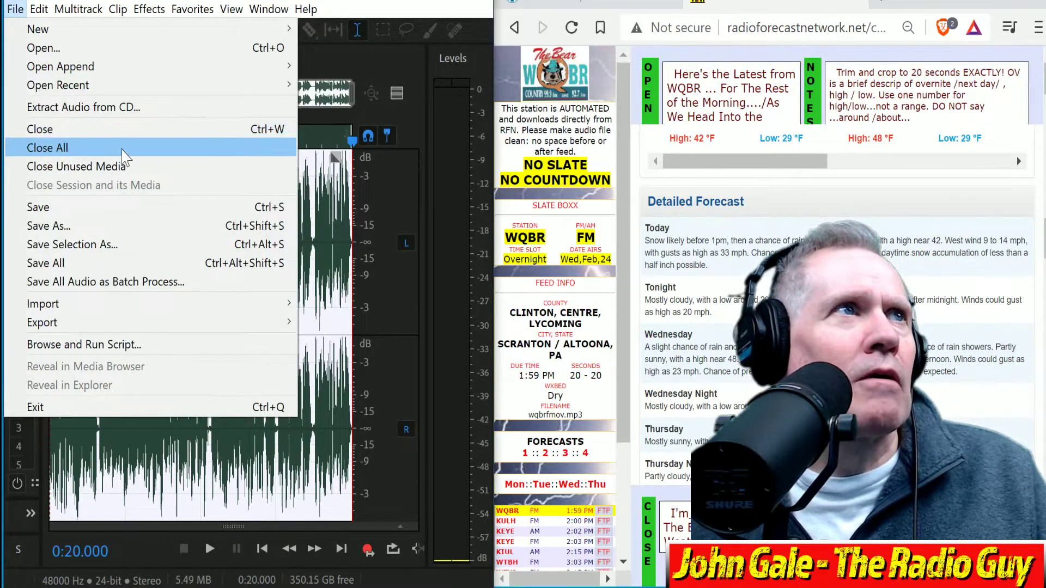
click(121, 153)
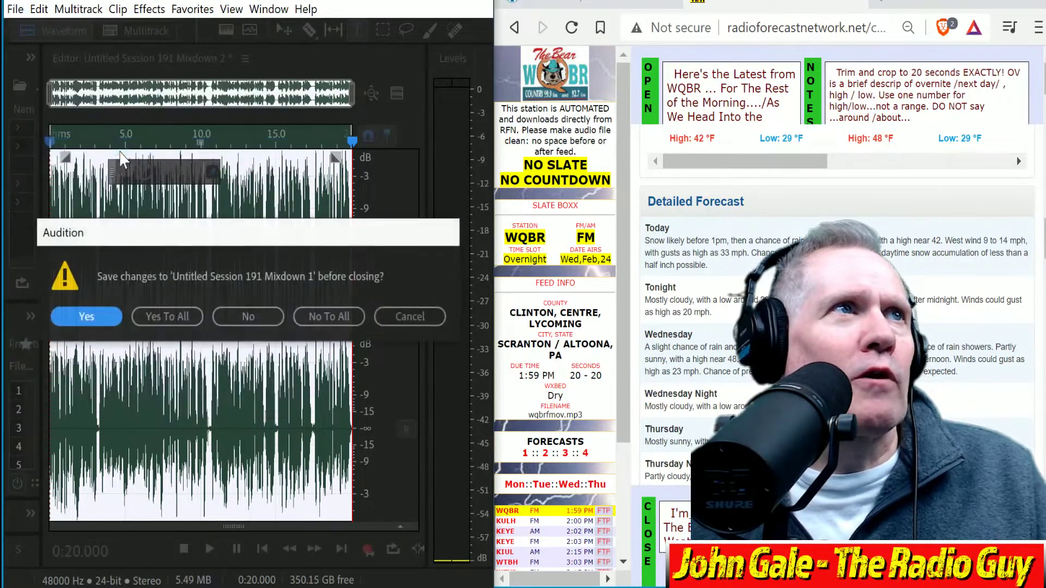
click(330, 317)
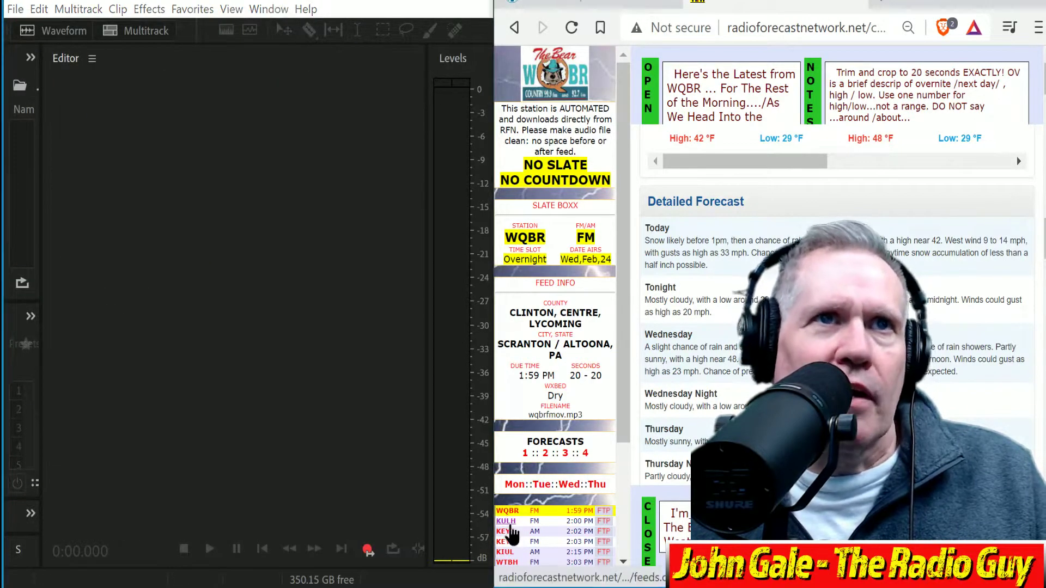
Open the KULH 2:00 PM feed and create a multitrack session in Audition from the KULH NEW template.
click(506, 522)
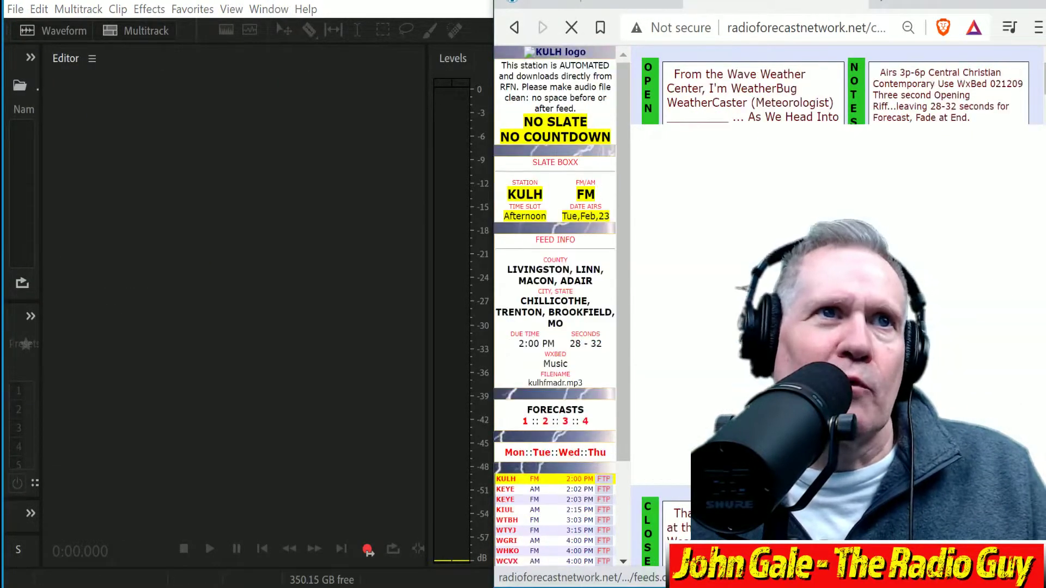
click(146, 36)
click(335, 270)
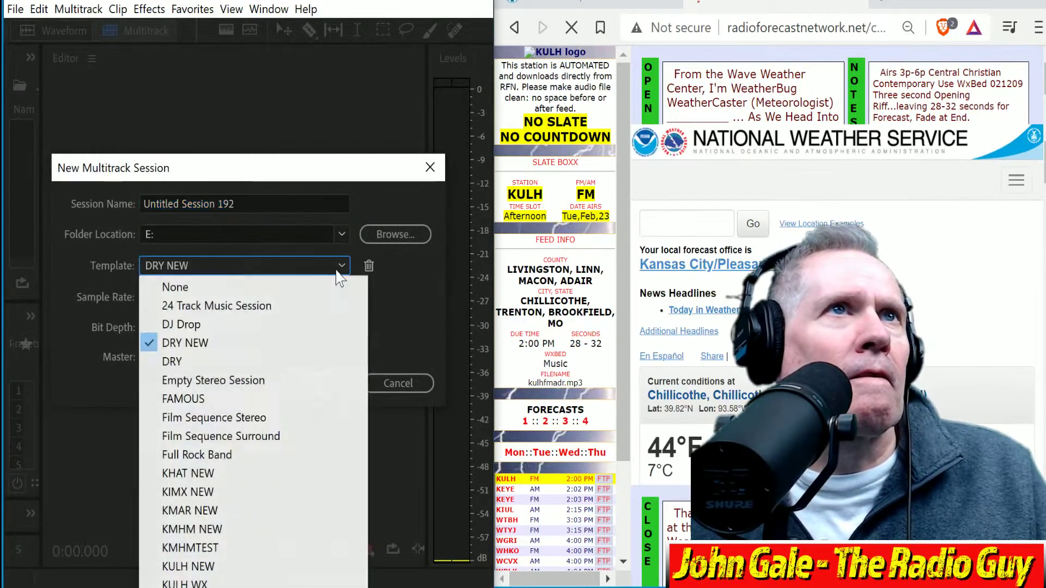
click(223, 568)
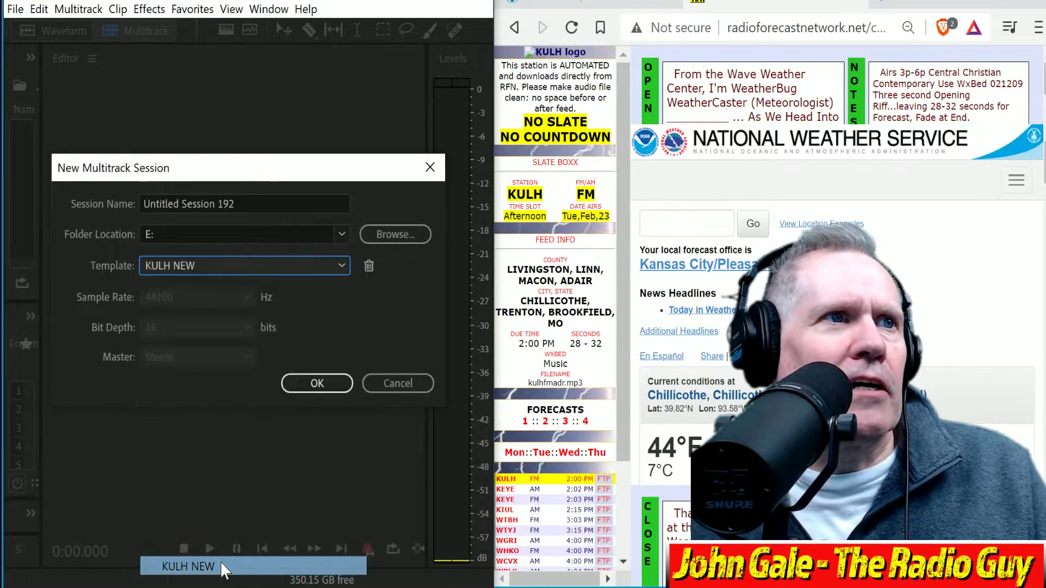
click(316, 382)
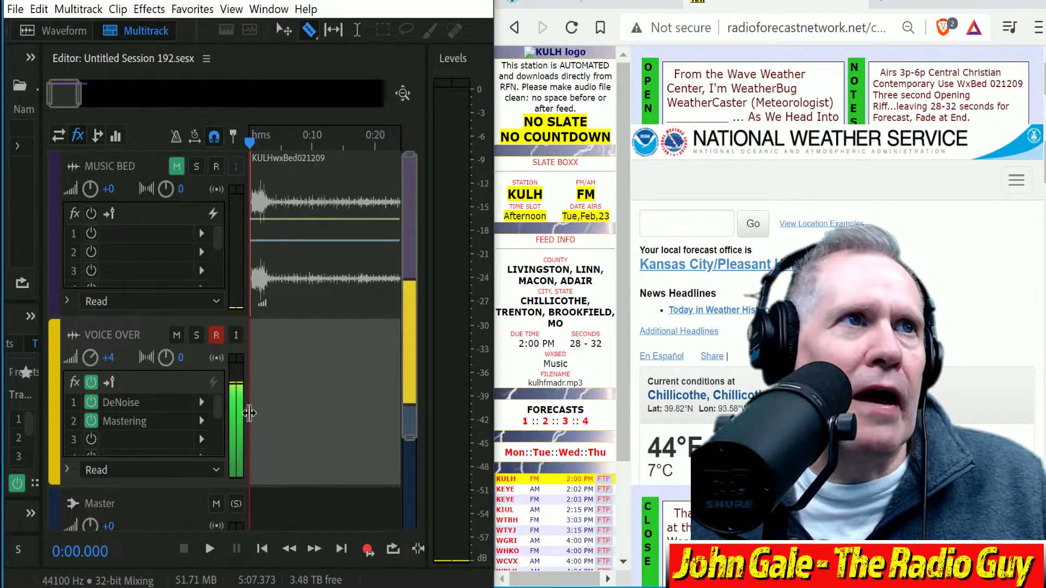
Narrow the track controls and record the KULH forecast on the VOICE OVER track, timing the read with the feed page's timer.
drag(250, 417, 136, 401)
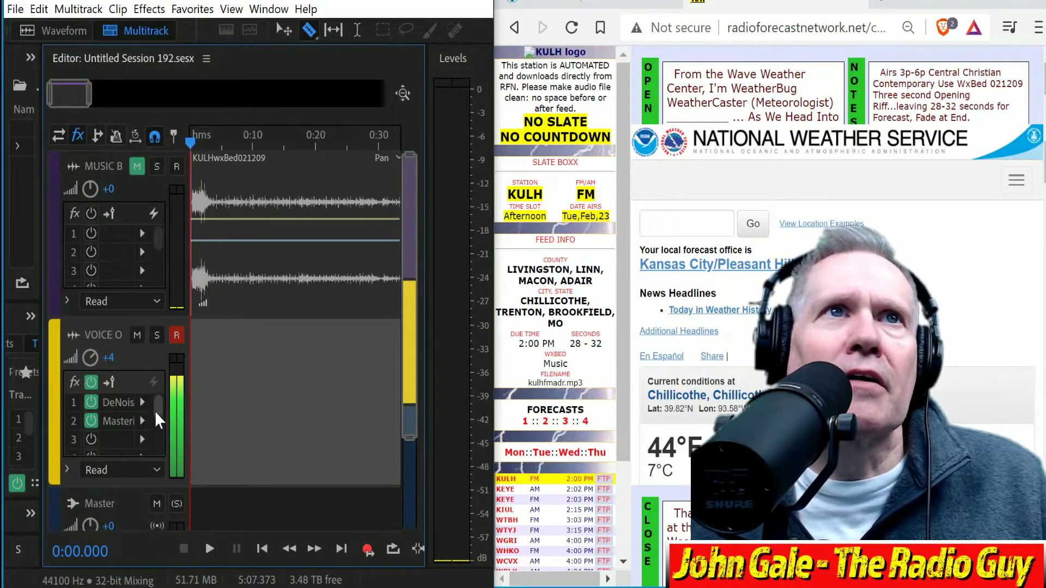
click(368, 550)
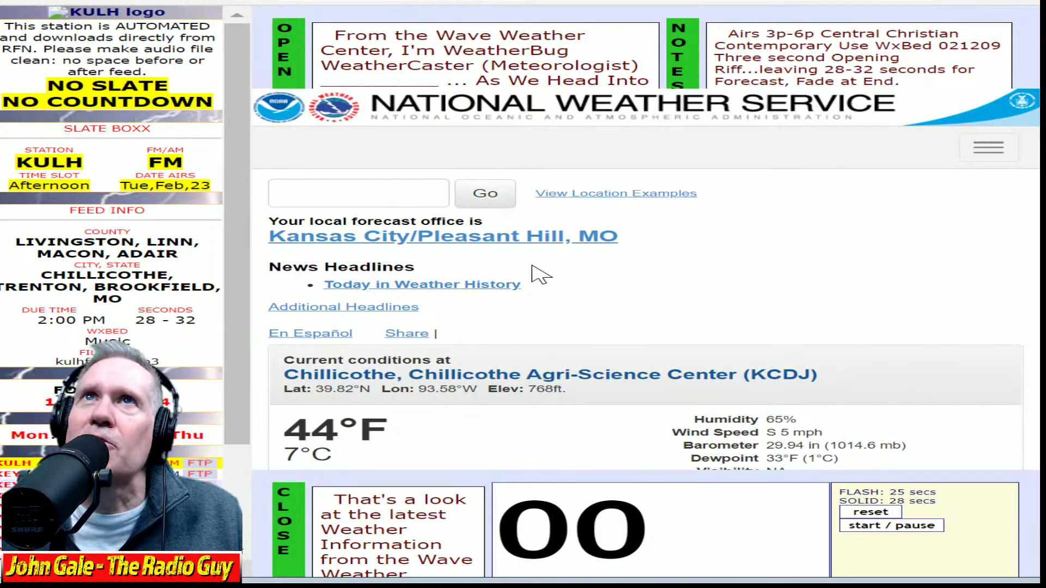
scroll(539, 274, down, 4)
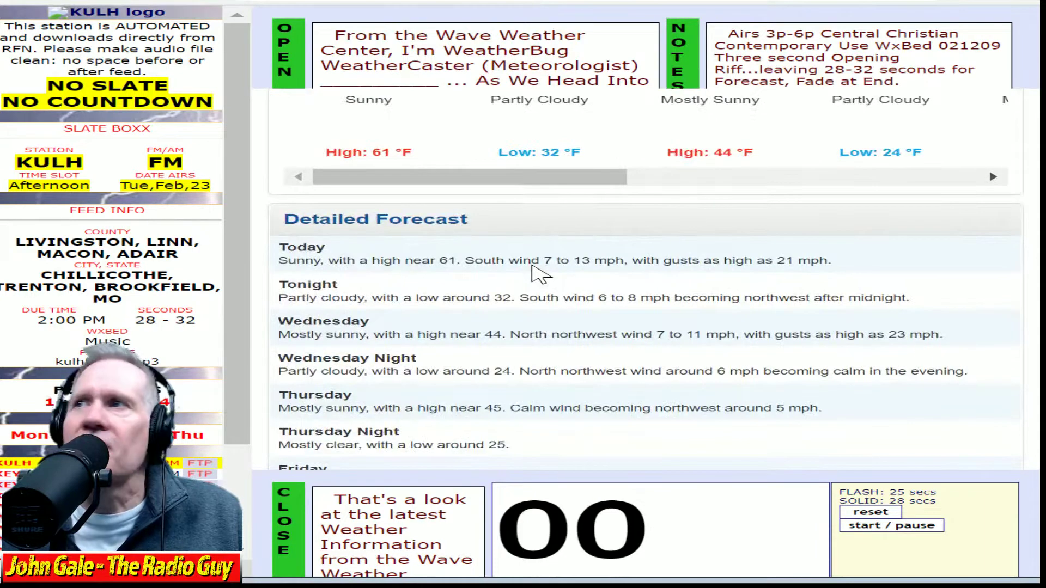
click(928, 529)
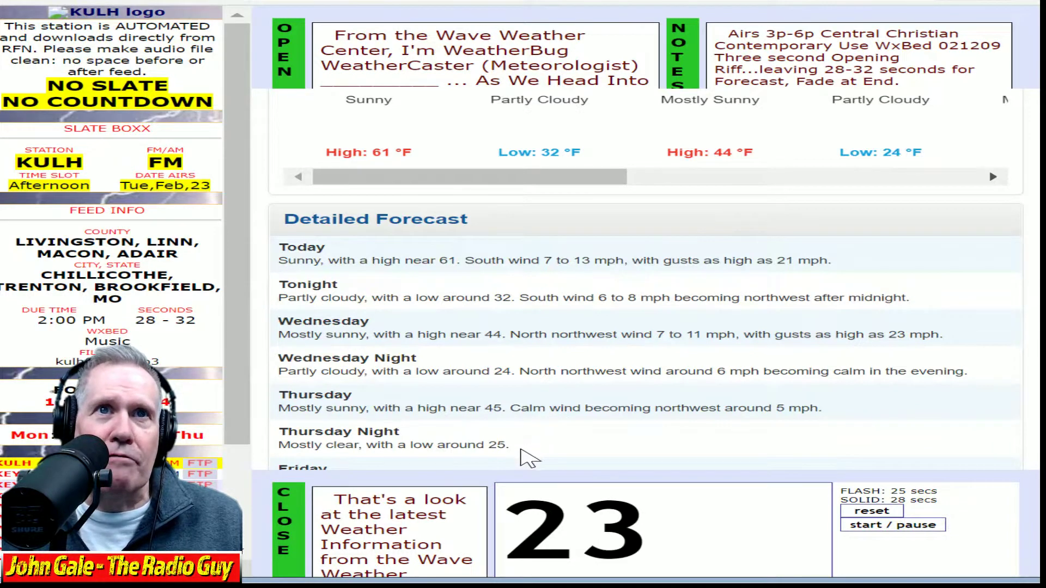
scroll(643, 447, down, 3)
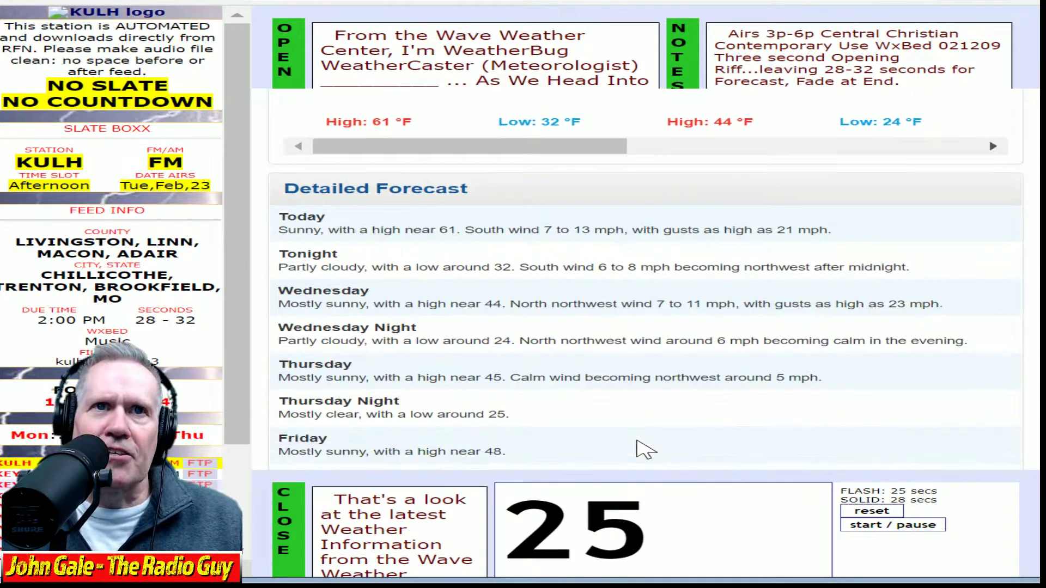
scroll(480, 537, down, 2)
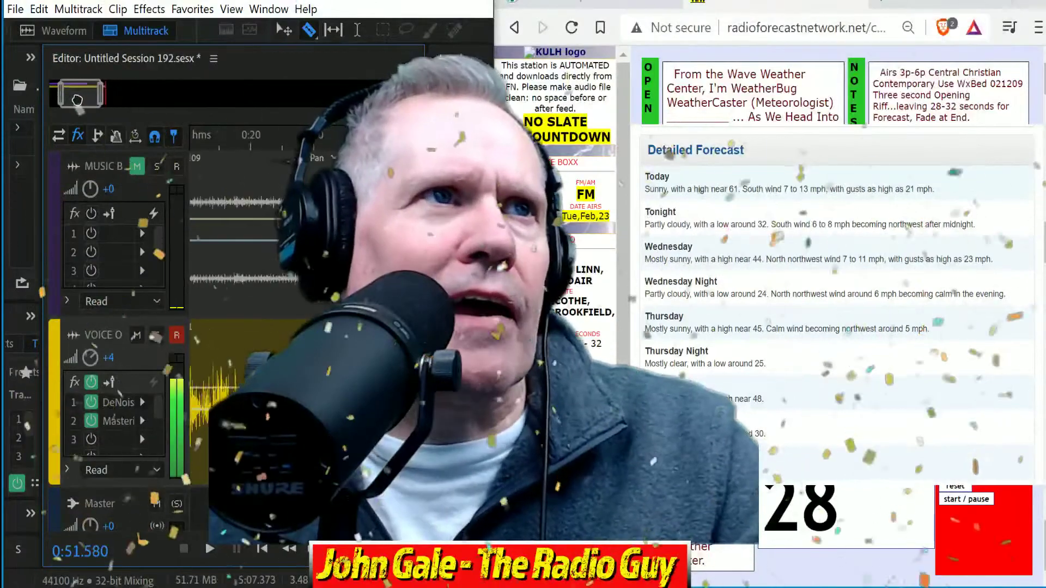
Split the VOICE OVER recording at about 0:22, where the final take begins, and delete the part before it.
drag(77, 101, 74, 101)
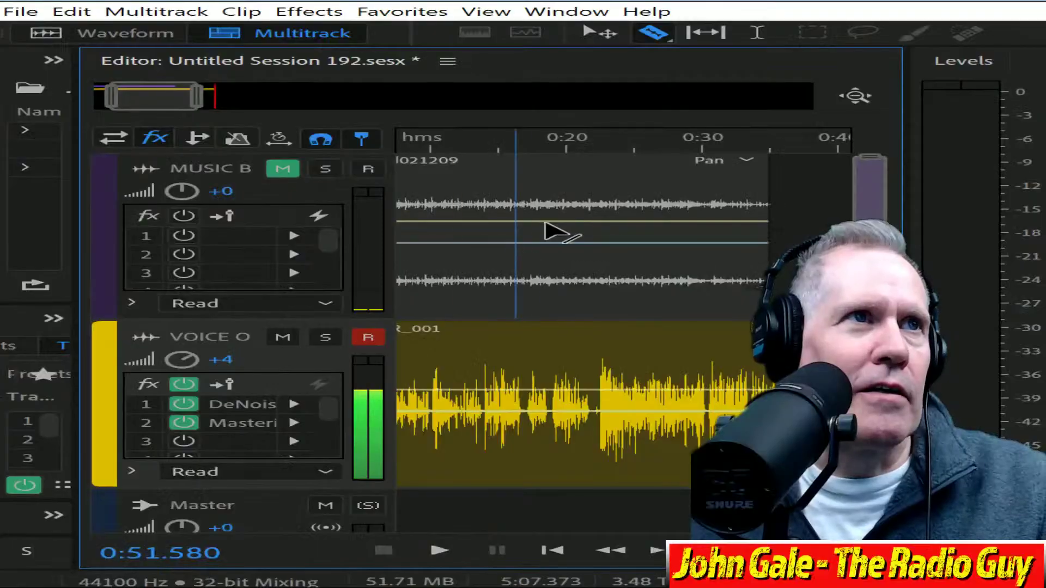
click(597, 384)
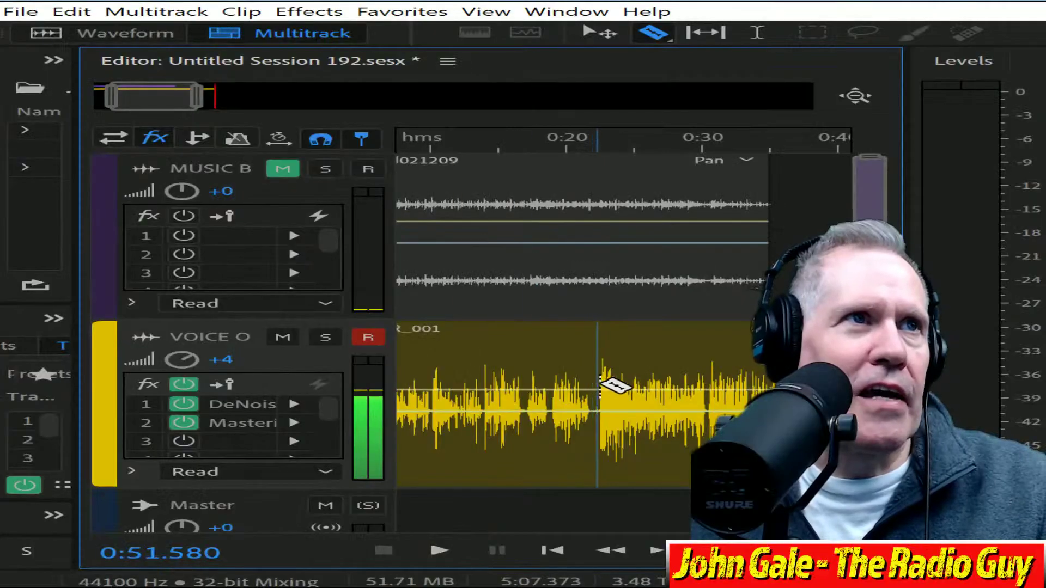
click(542, 330)
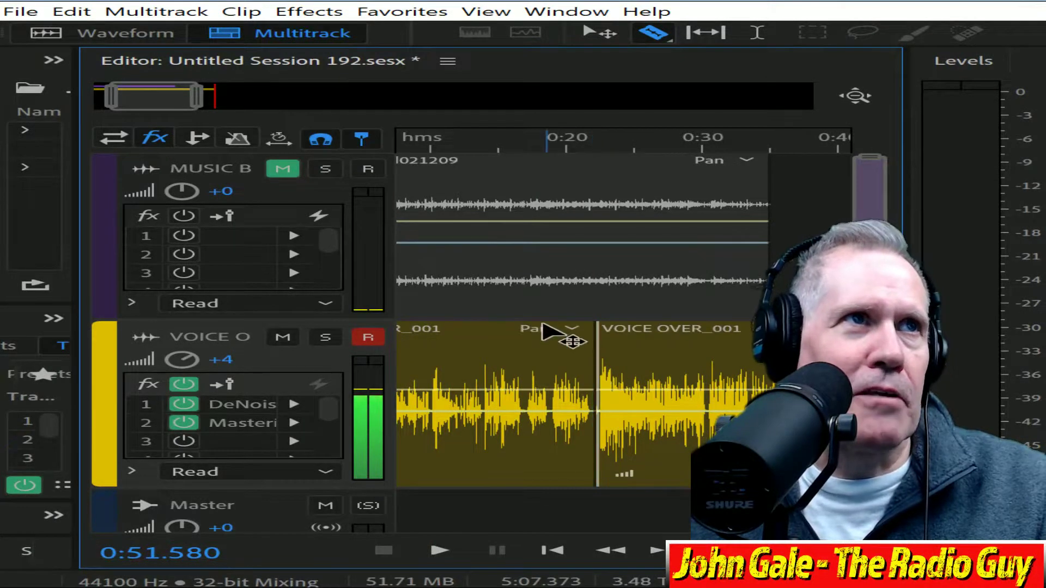
key(Delete)
Move the remaining VOICE OVER clip so it starts at 0:02.648, where the music bed's opening riff dies down.
drag(696, 334, 149, 311)
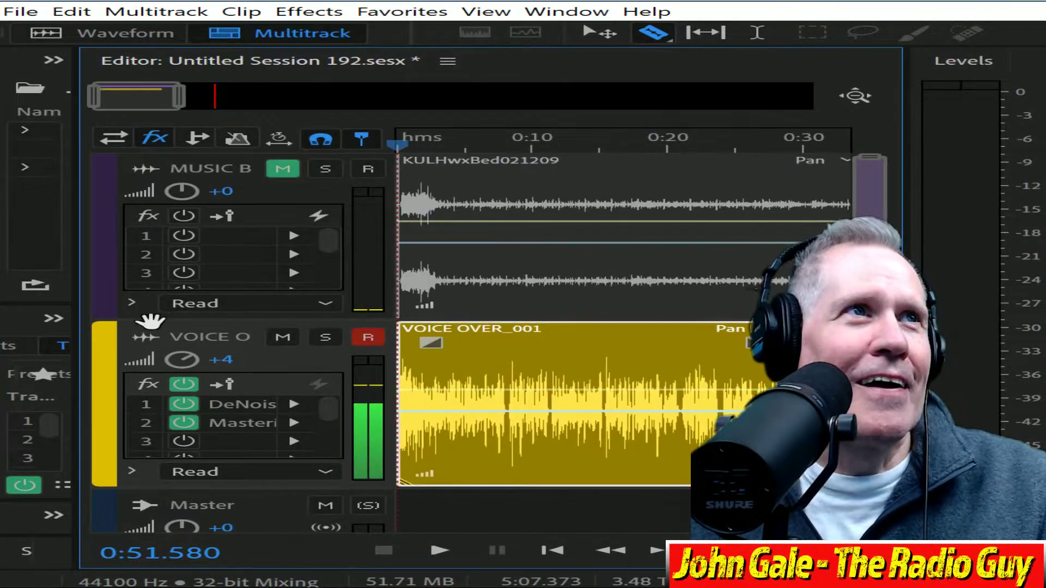
drag(474, 335, 511, 335)
drag(178, 98, 103, 94)
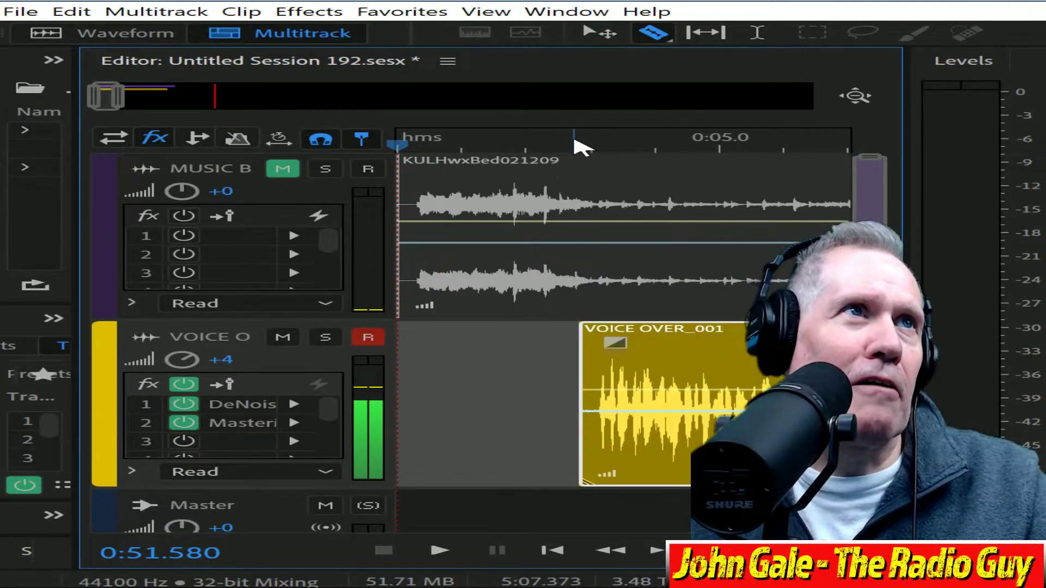
drag(577, 146, 576, 146)
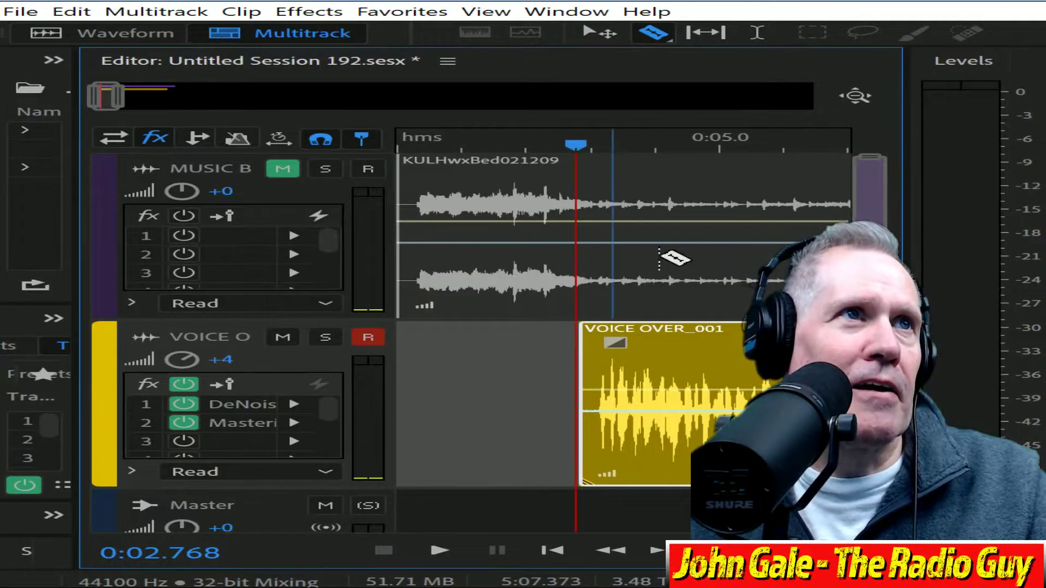
drag(708, 335, 705, 334)
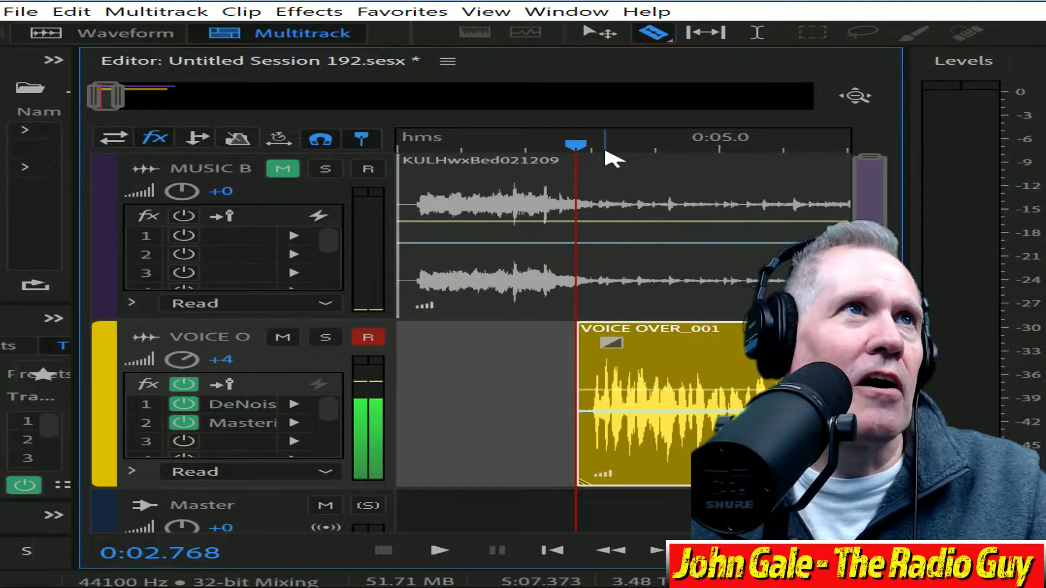
mouse_move(577, 147)
mouse_down()
mouse_move(563, 148)
mouse_move(574, 148)
mouse_move(566, 158)
mouse_up()
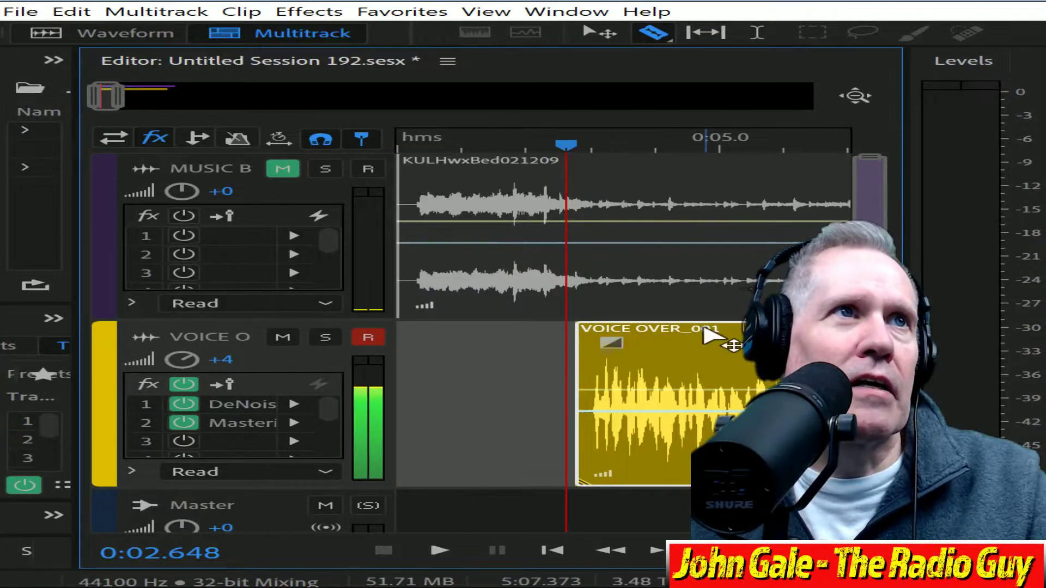
drag(705, 333, 697, 334)
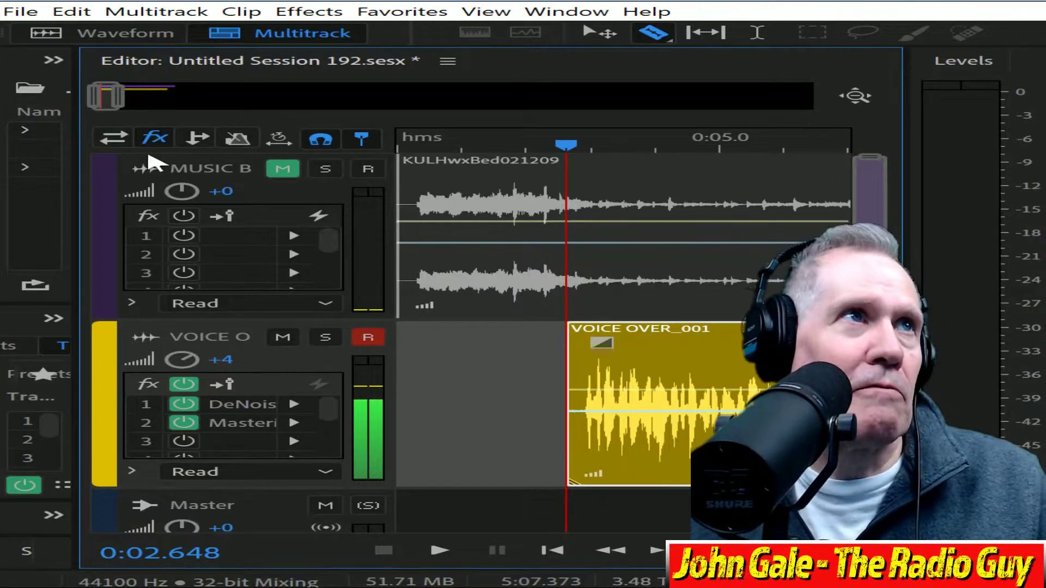
Mix the session down to a new file with the MUSIC BED track unmuted, and play the mixdown from the start.
click(283, 169)
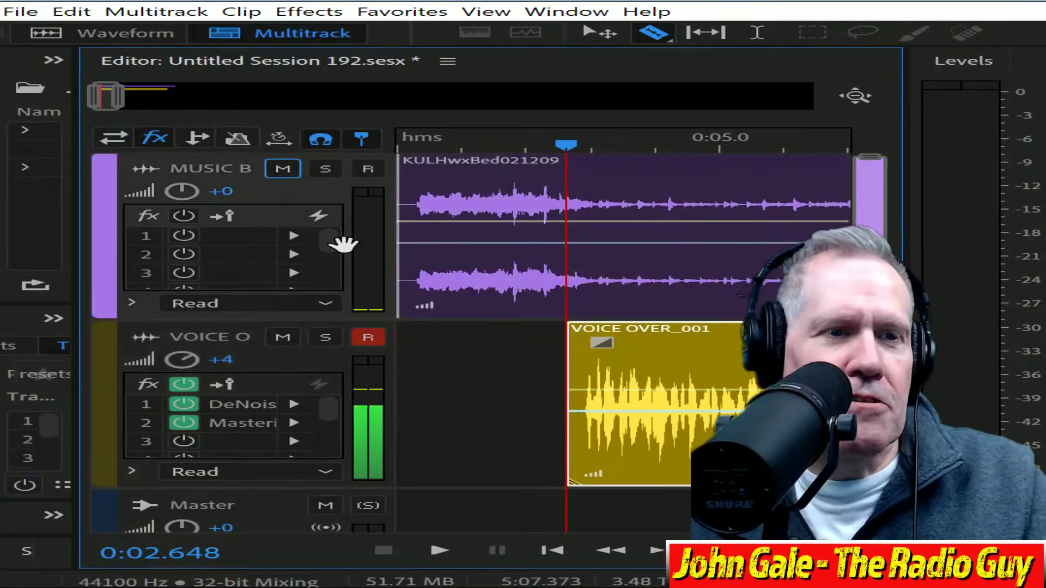
key(shift+alt+m)
key(shift+r)
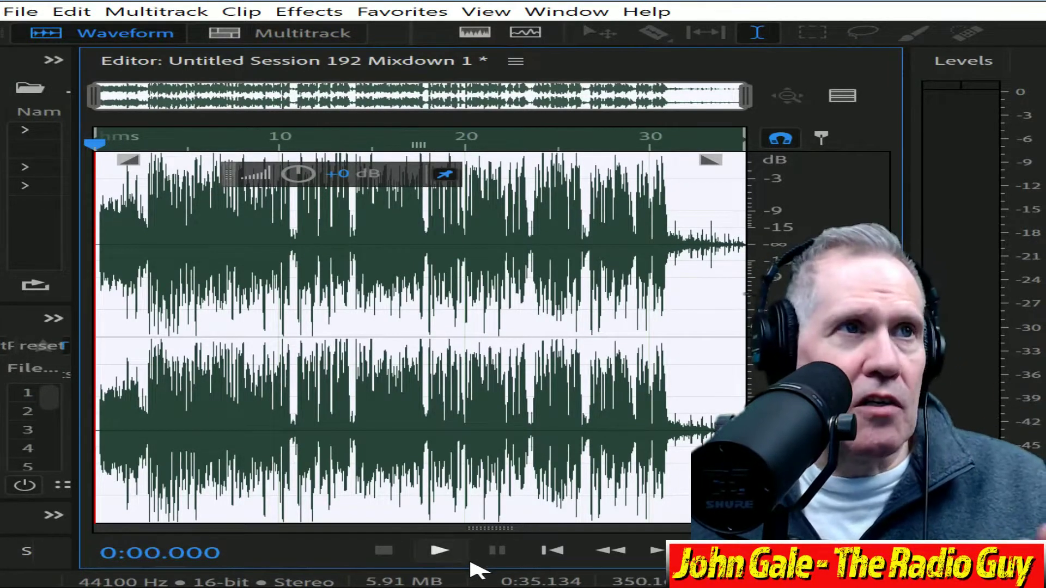
click(439, 552)
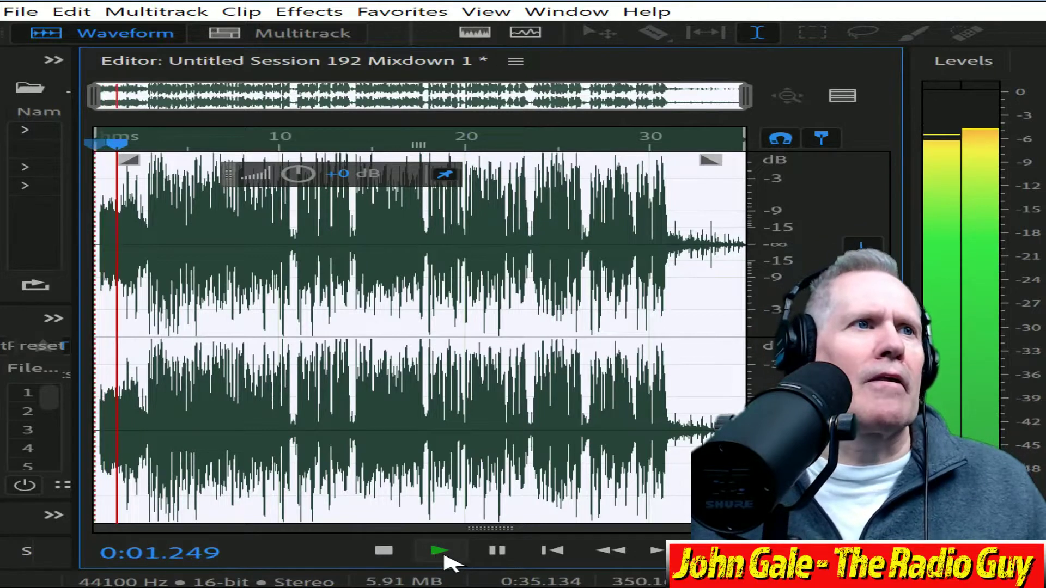
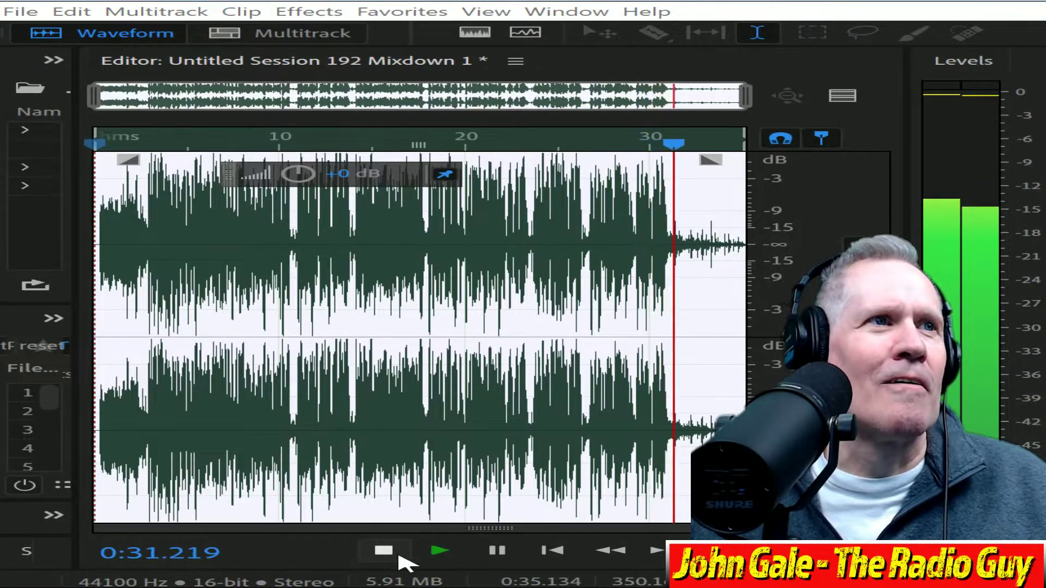
Stop playback of the KULH mixdown and delete everything after 0:32.118.
click(388, 553)
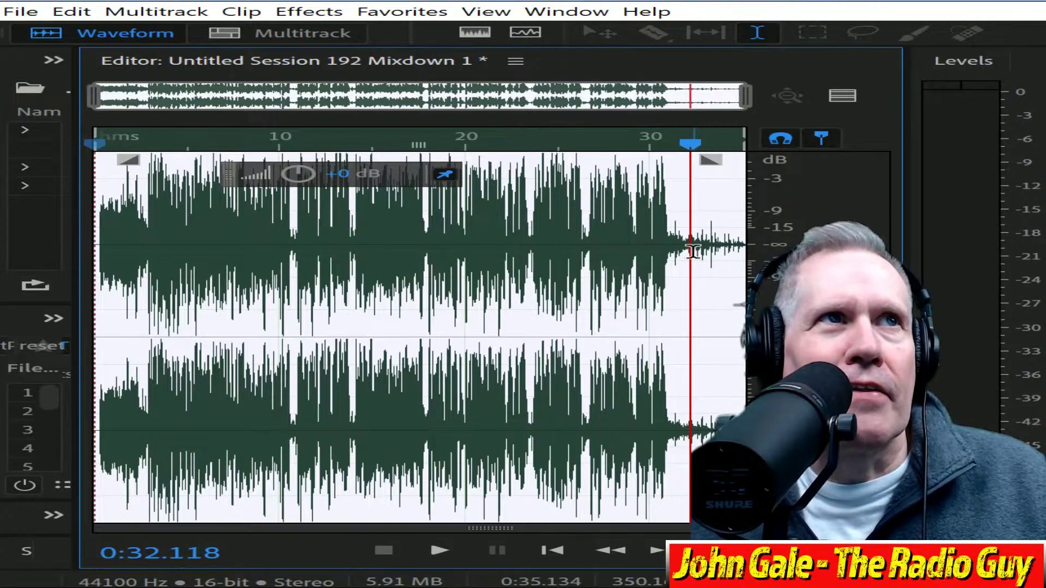
drag(693, 252, 752, 250)
key(Delete)
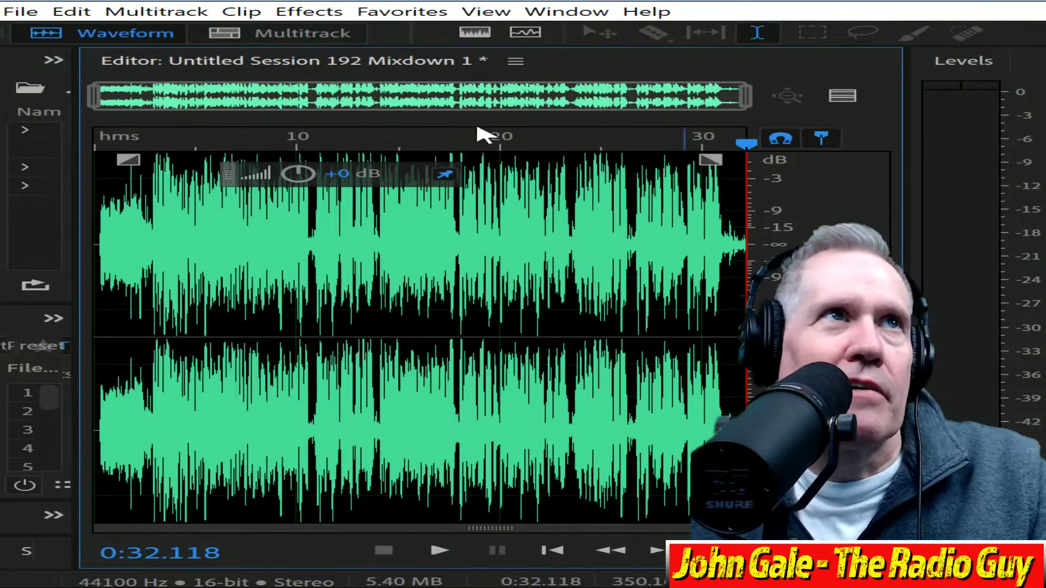
Fade out the music tail from 0:30.928 to the end of the KULH mixdown, where the voice finishes.
drag(103, 96, 616, 123)
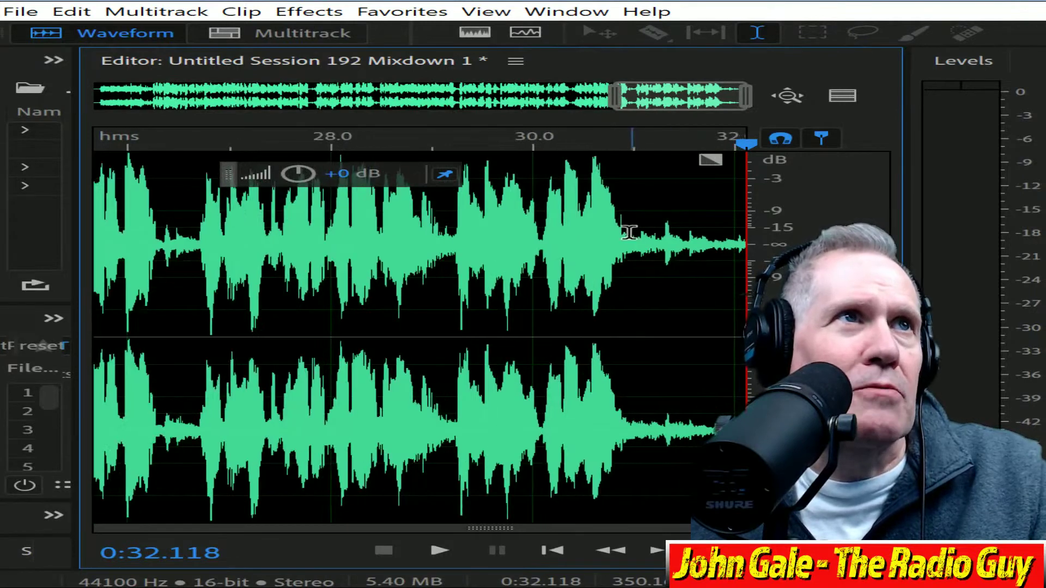
drag(626, 242, 748, 242)
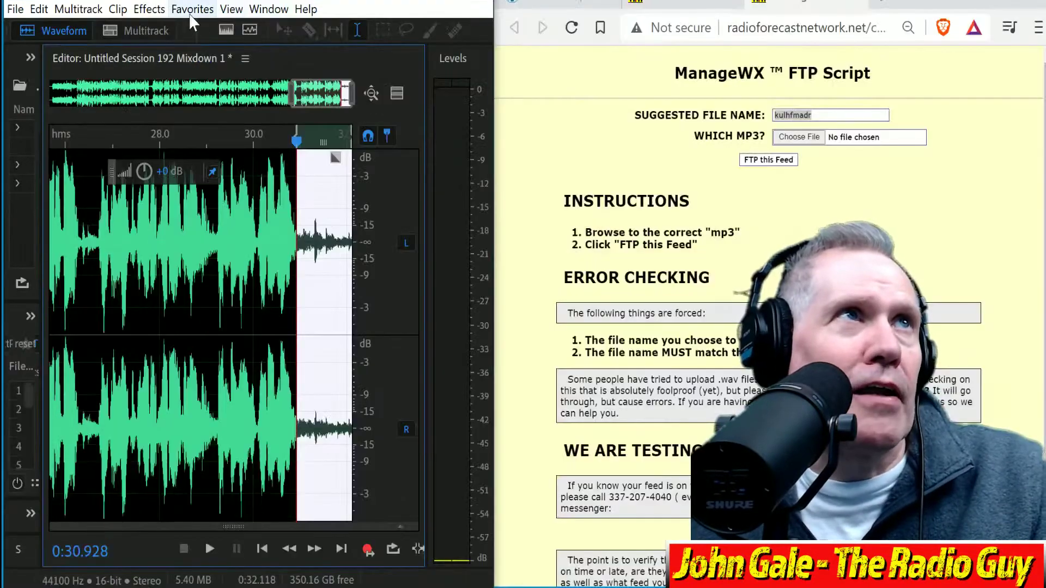
click(410, 12)
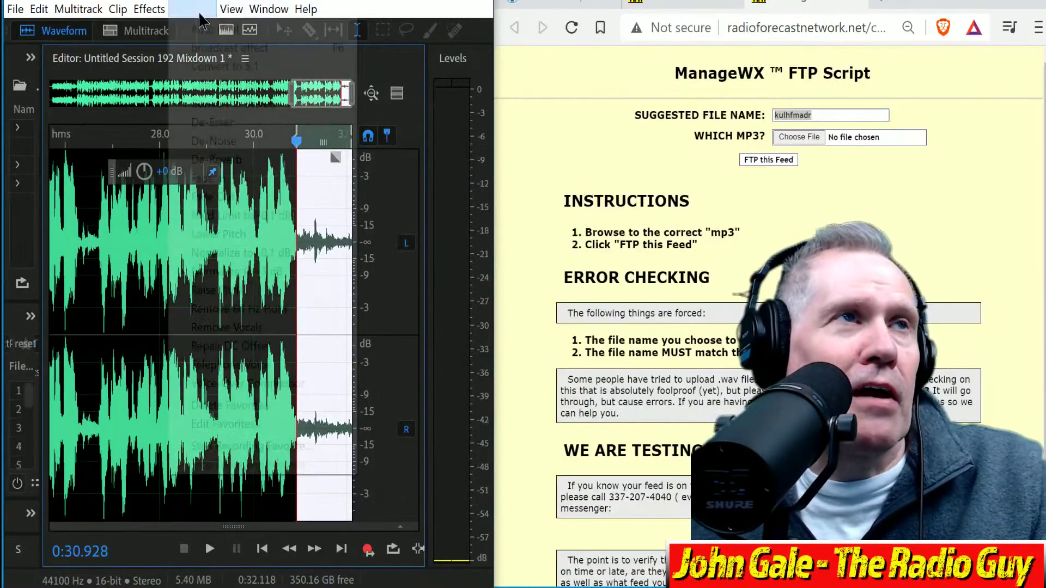
click(260, 199)
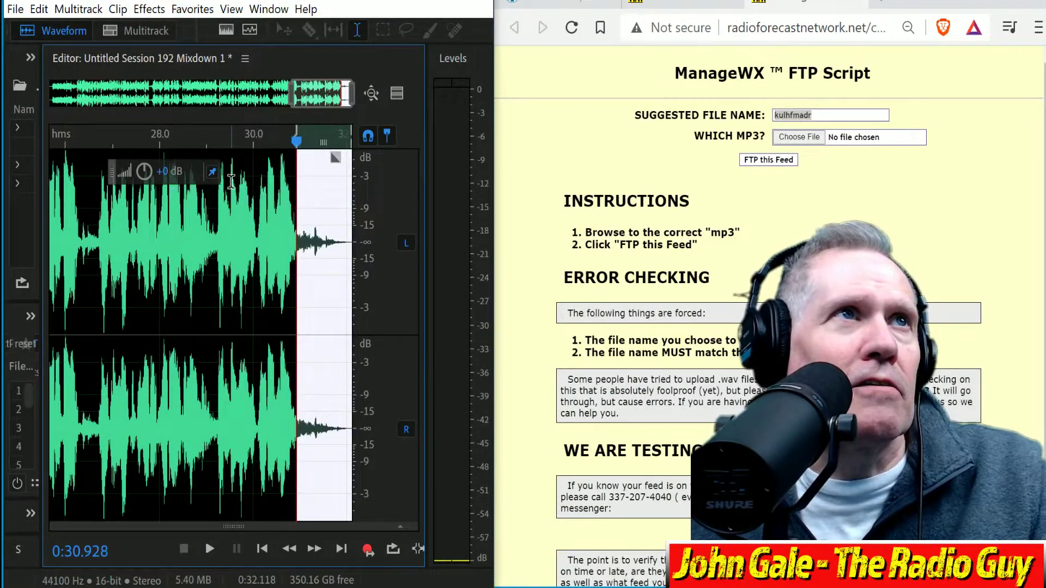
click(235, 174)
click(292, 166)
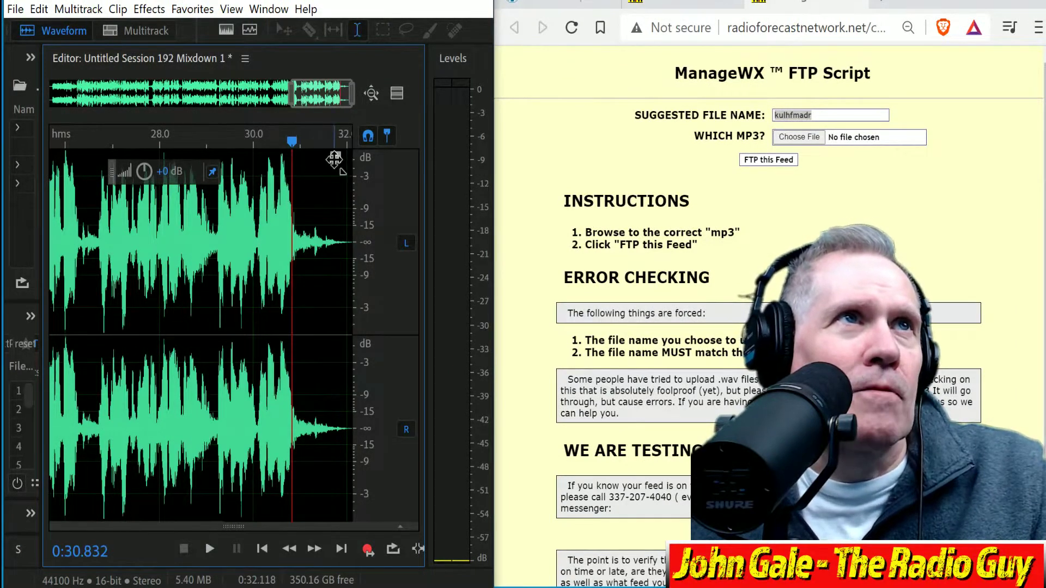
drag(335, 159, 439, 137)
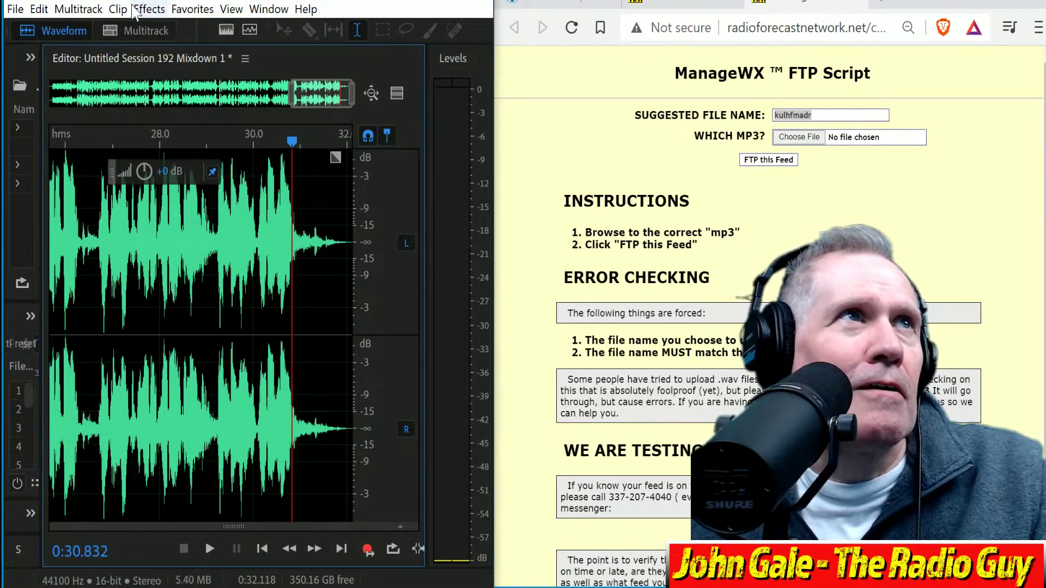
Delete the silence of about 0.3 s before the music starts in the KULH mixdown.
drag(292, 141, 50, 136)
drag(213, 91, 7, 107)
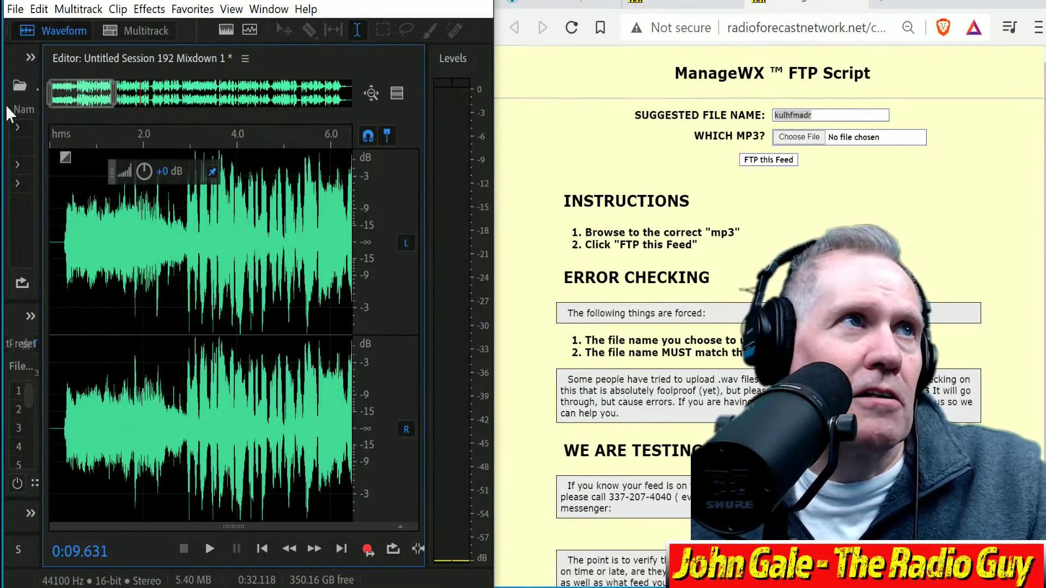
drag(62, 236, 40, 216)
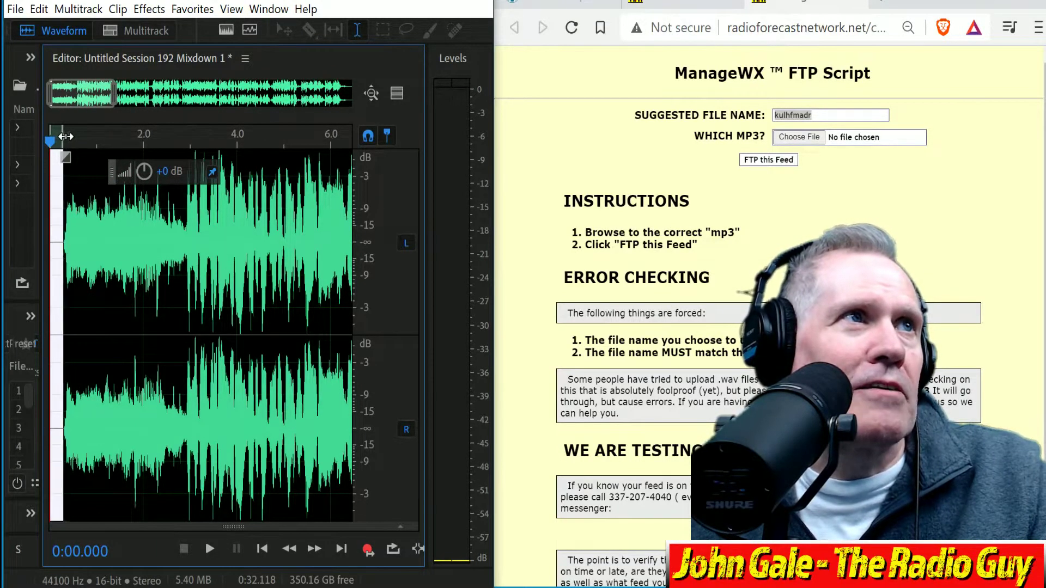
key(Delete)
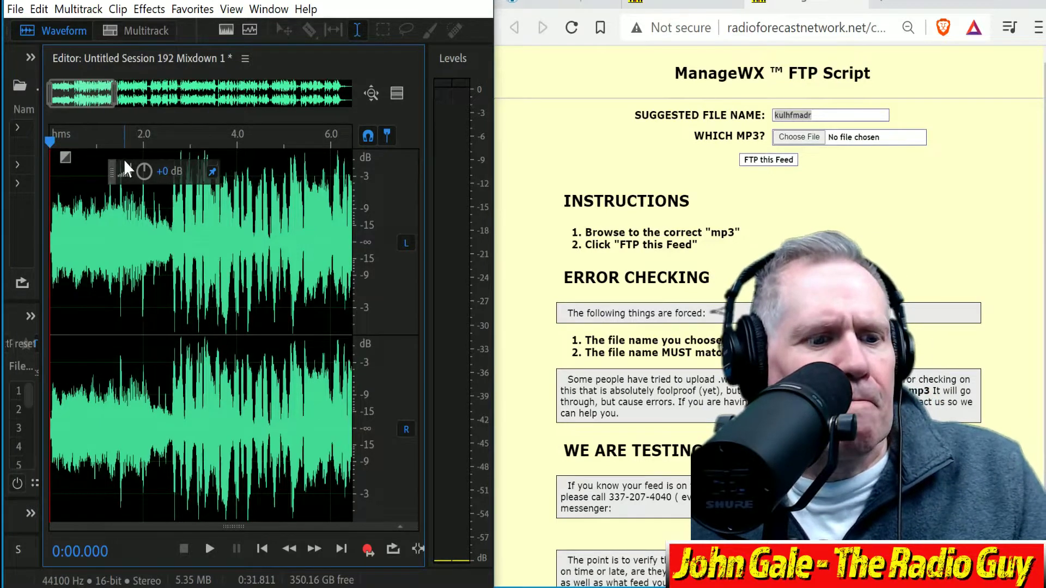
Export the mixdown as the MP3 file kulhfmadr.mp3 to drive E:, overwriting the existing file.
key(ctrl+shift+e)
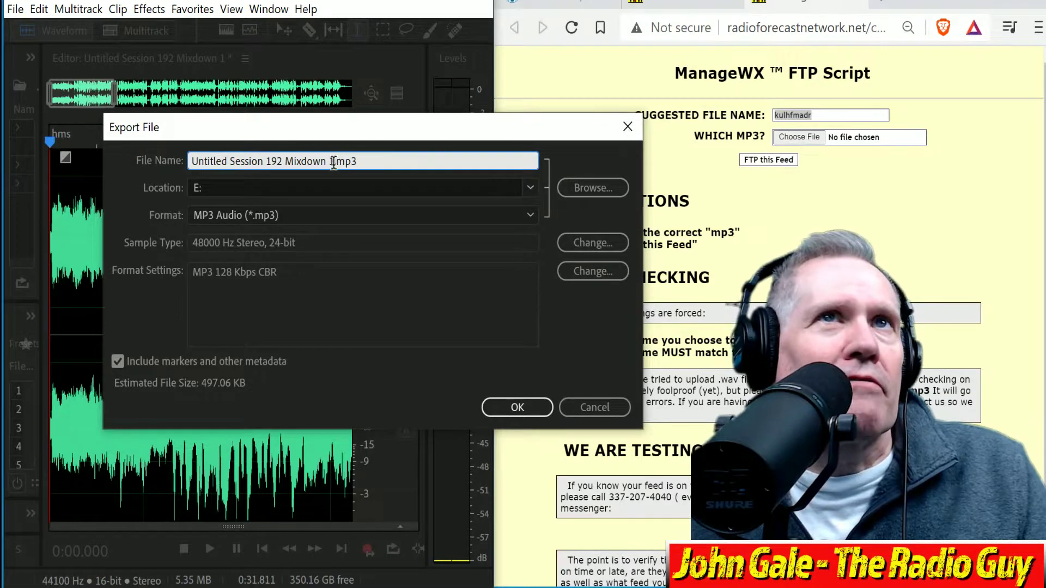
drag(334, 163, 5, 104)
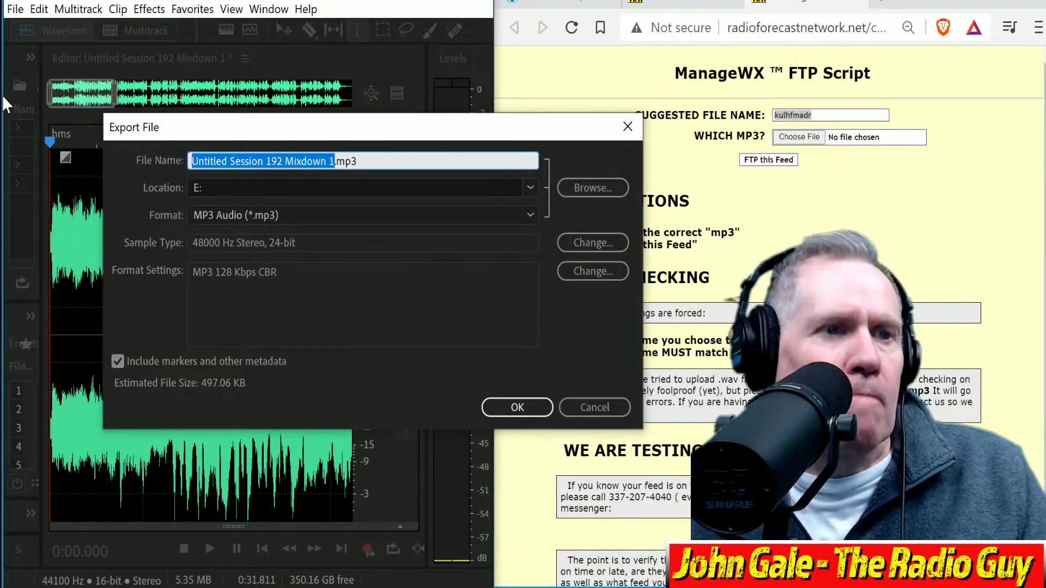
text(kulhfmadr)
click(517, 407)
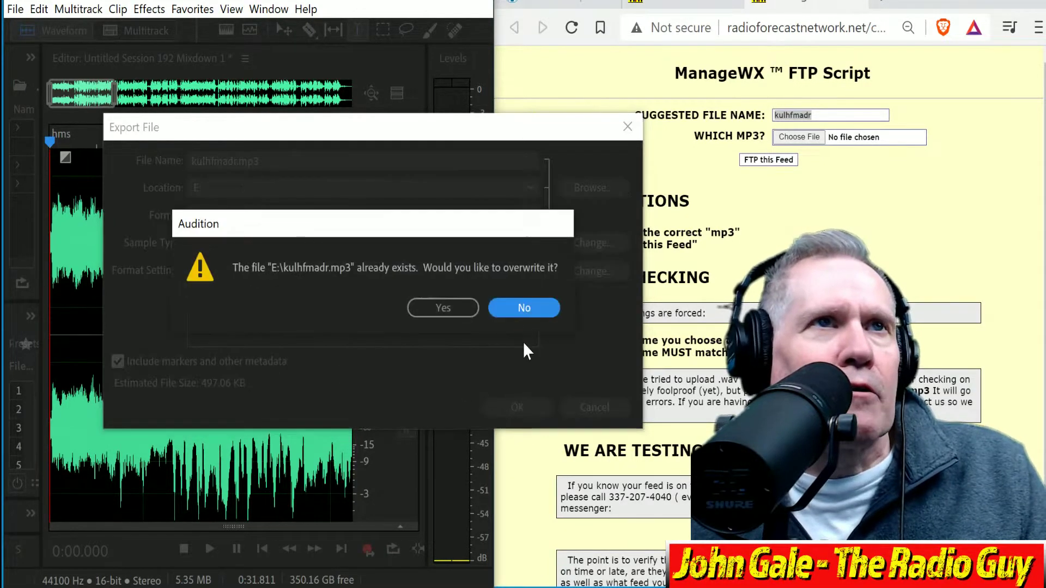
click(444, 308)
Upload kulhfmadr.mp3 from drive E: through the ManageWX FTP page and close the results window.
click(798, 139)
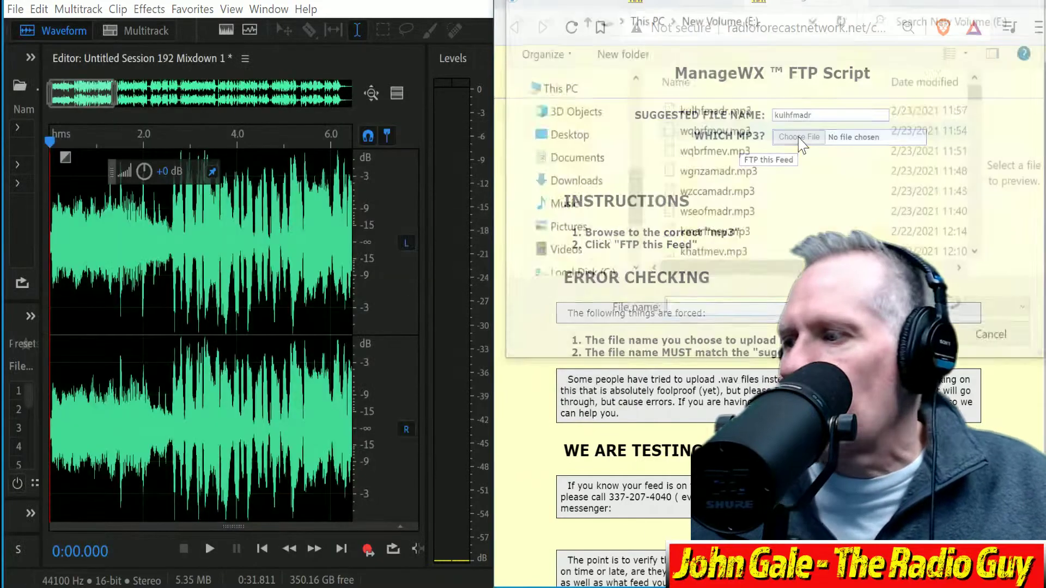
click(769, 108)
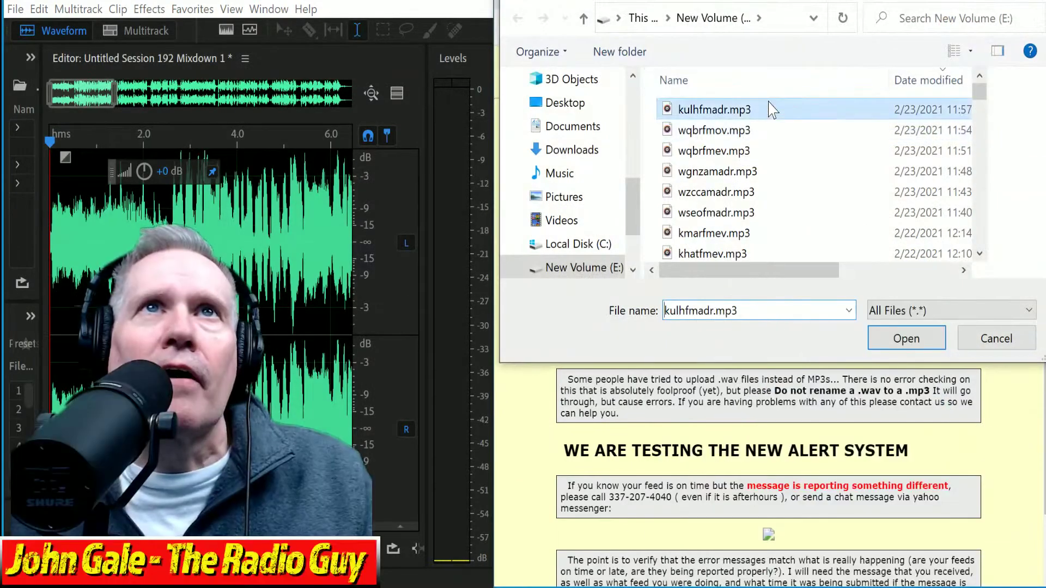
click(899, 338)
click(715, 159)
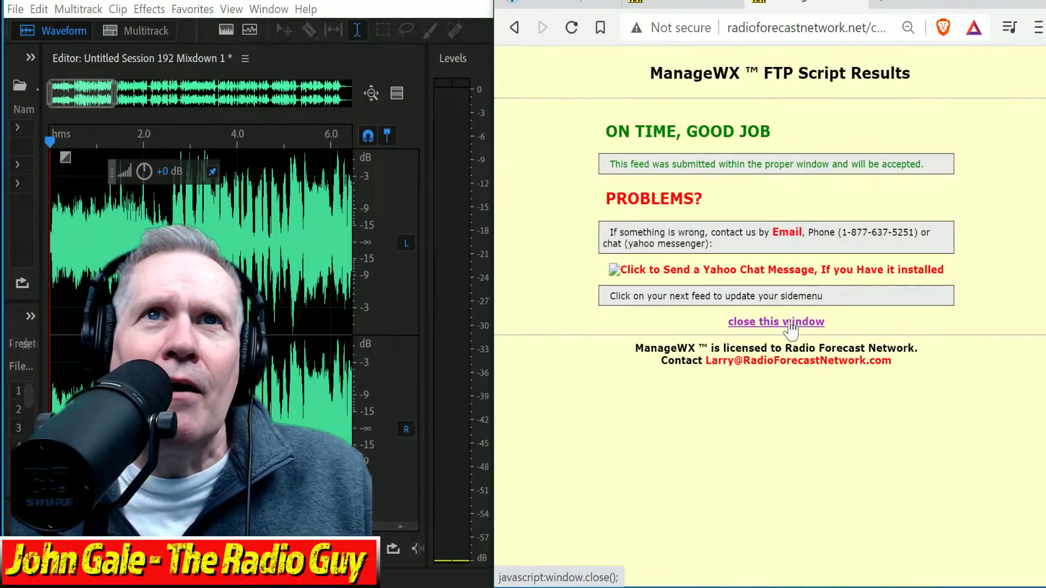
click(790, 323)
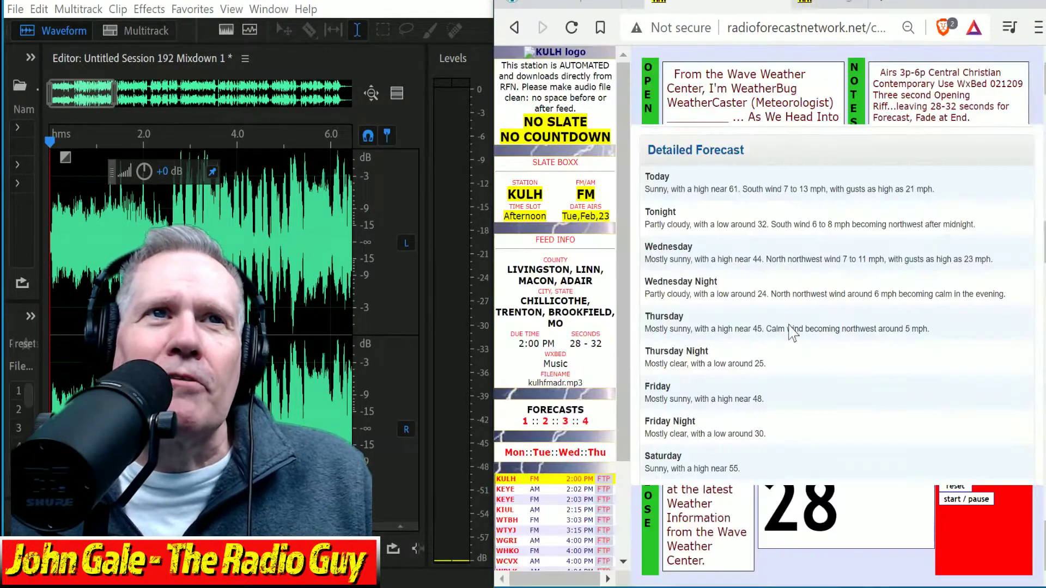
Open the KEYE AM feed due at 2:02 PM and close all open files in Audition.
click(503, 491)
click(15, 9)
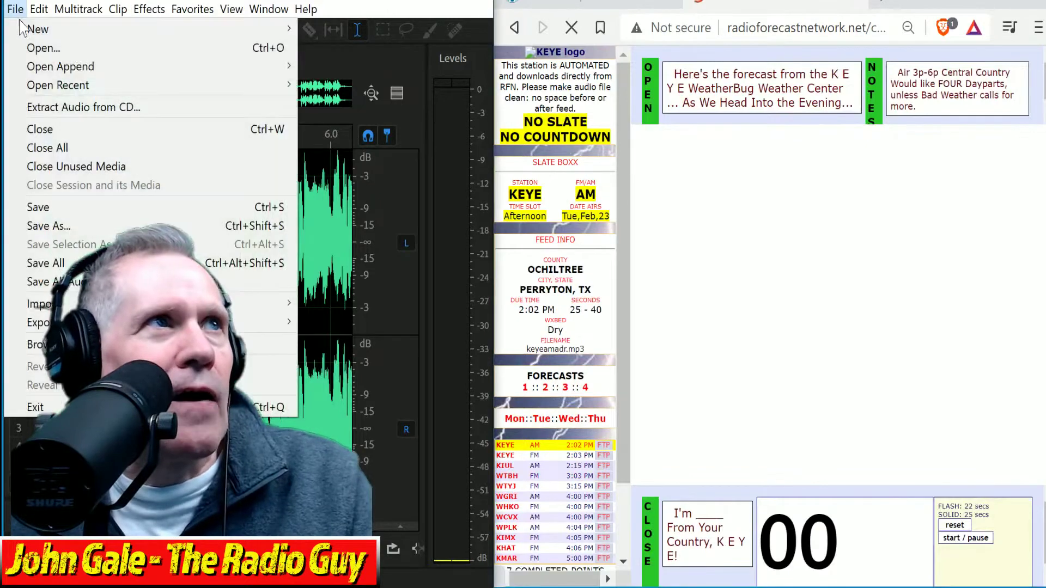
click(69, 147)
click(335, 319)
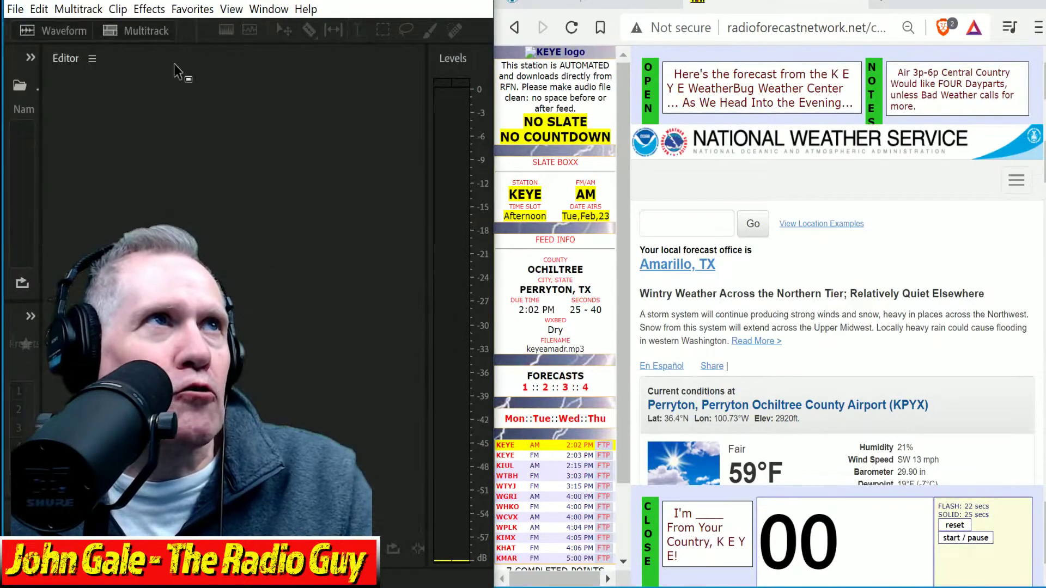
Create the multitrack session Untitled Session 193 from the template with the VOICE TRACK set up.
click(145, 30)
click(340, 265)
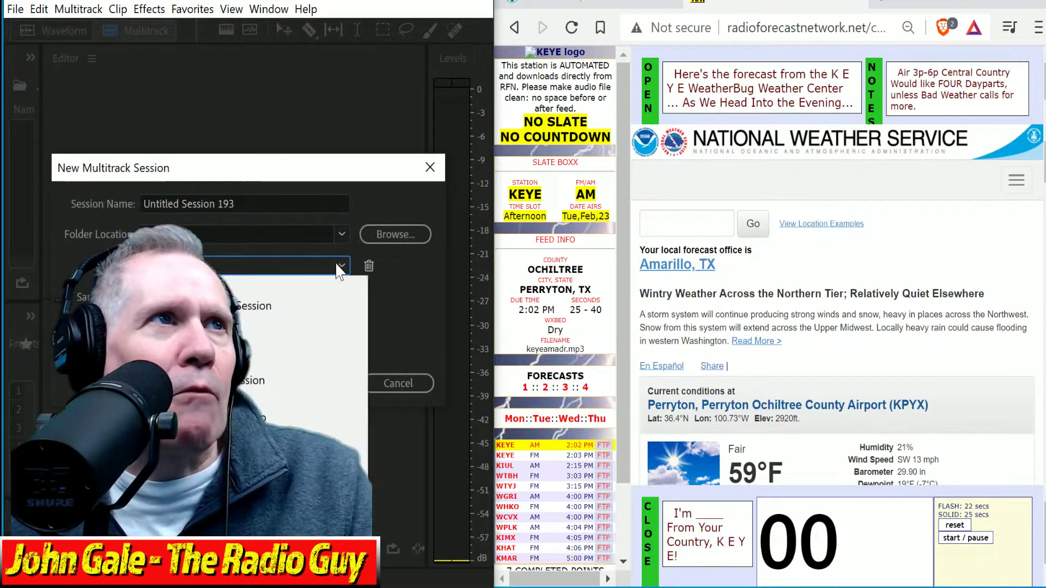
click(289, 373)
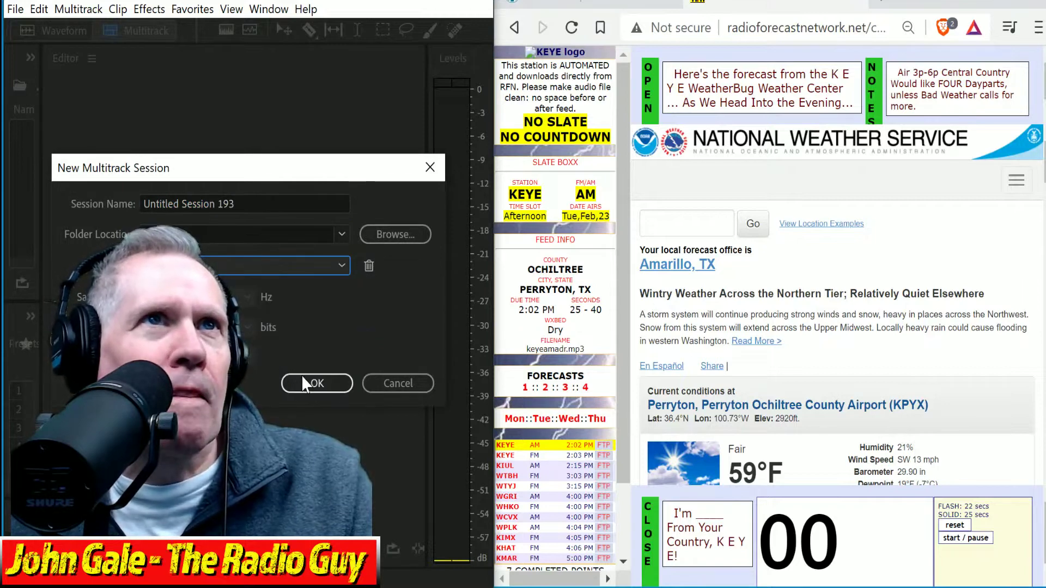
click(313, 384)
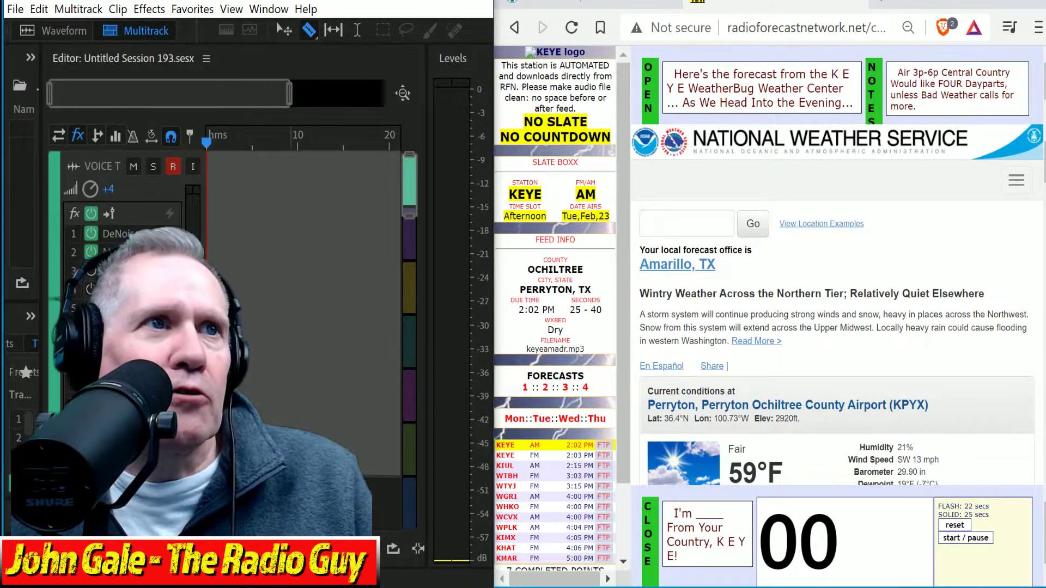
Record the KEYE AM forecast on the VOICE TRACK, highlighting the opening, Tonight through Thursday Night and closing text, and timing the read with the page's timer.
key(shift+space)
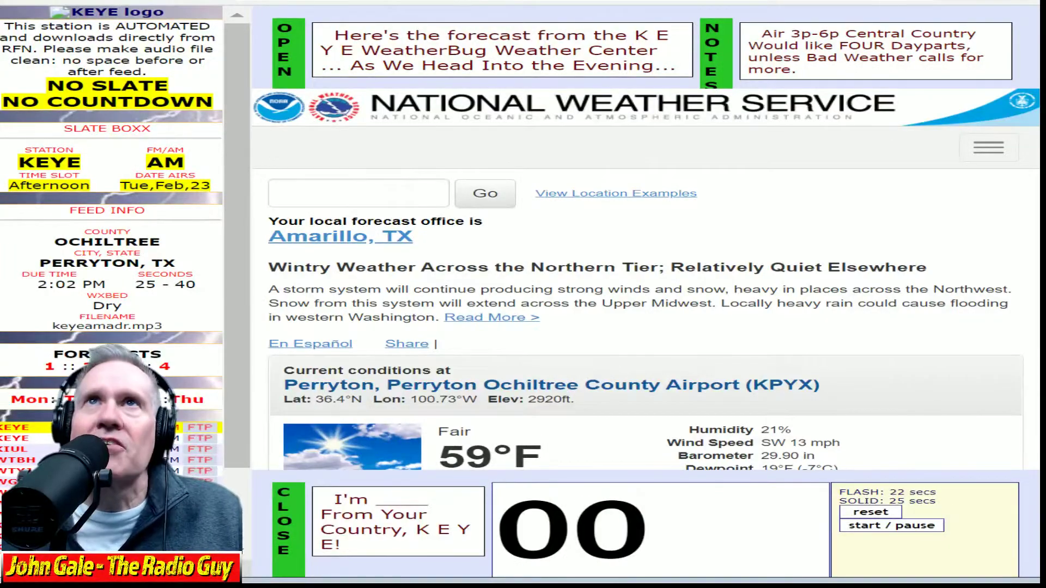
scroll(746, 299, down, 10)
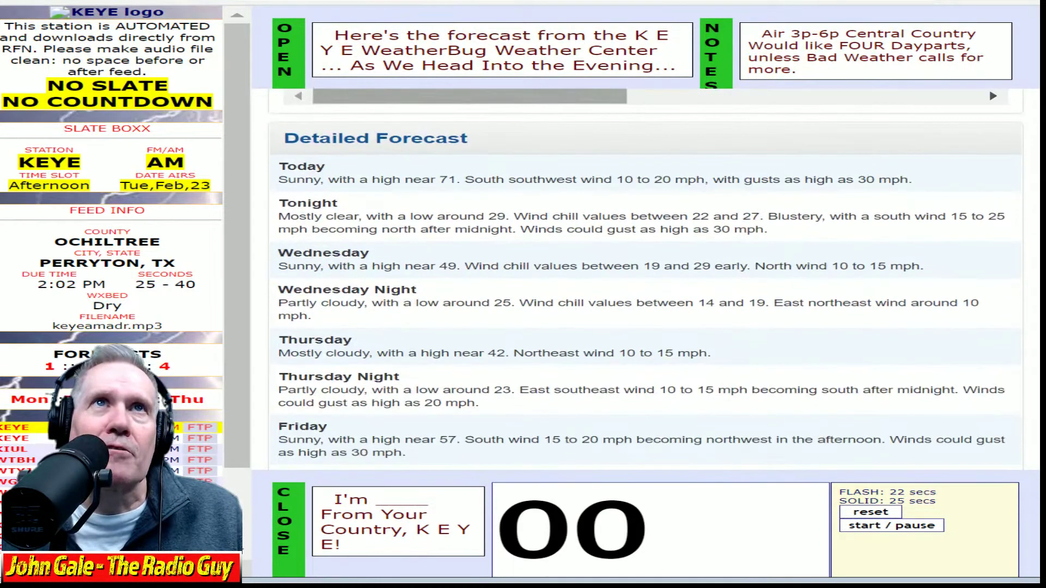
drag(334, 35, 642, 66)
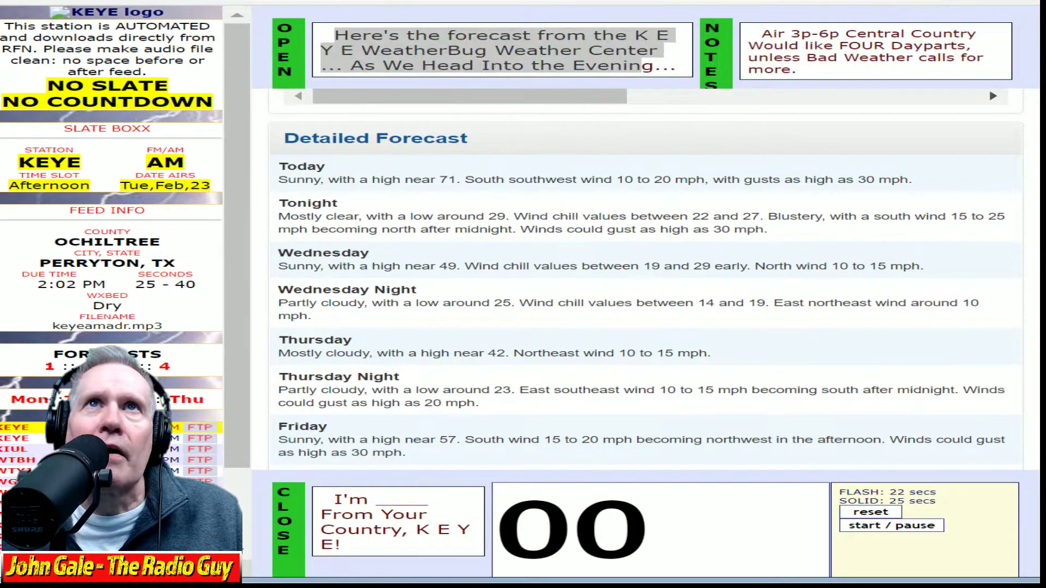
drag(271, 206, 654, 409)
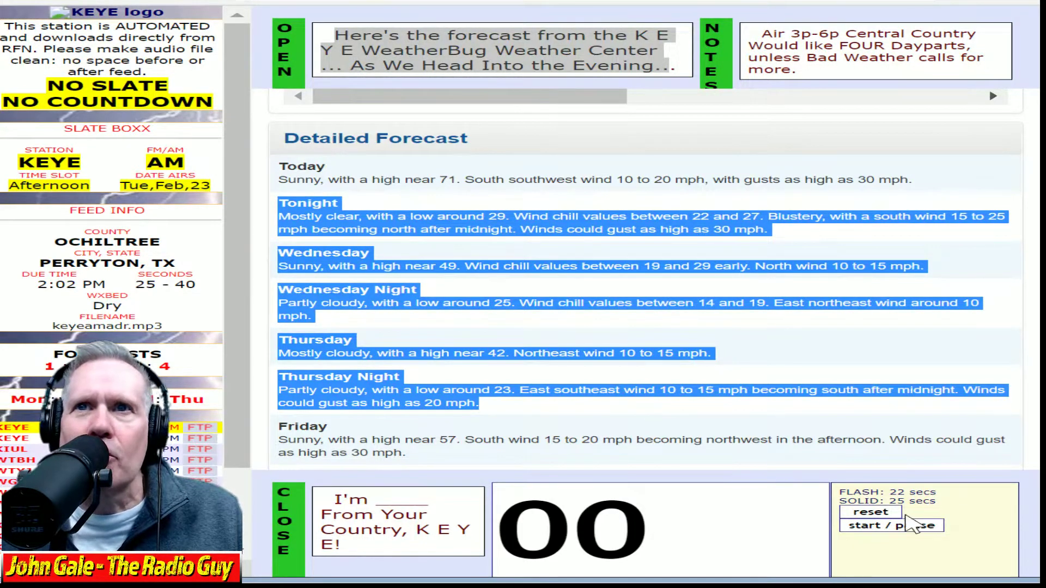
drag(326, 500, 427, 570)
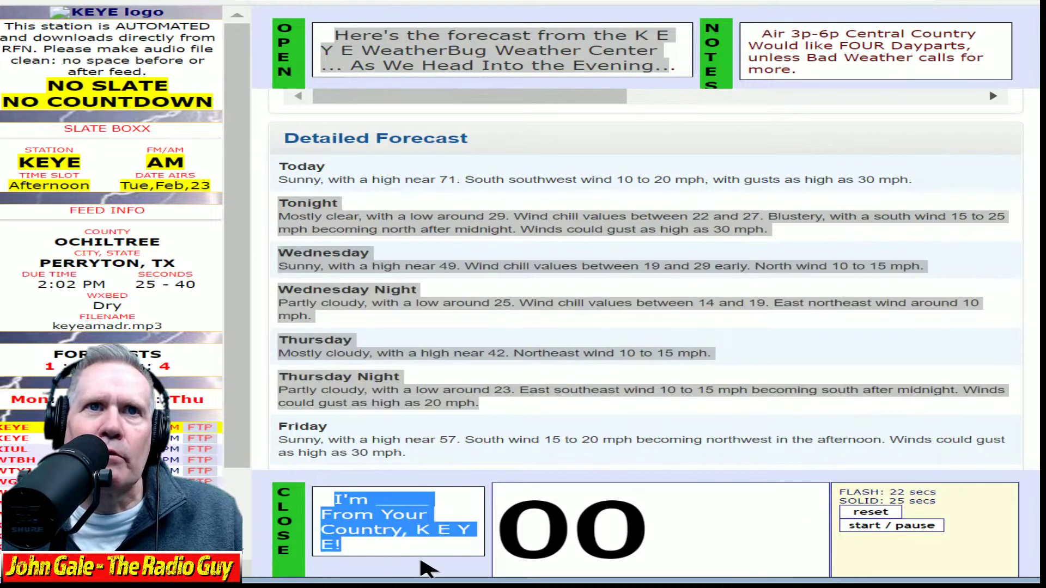
click(908, 526)
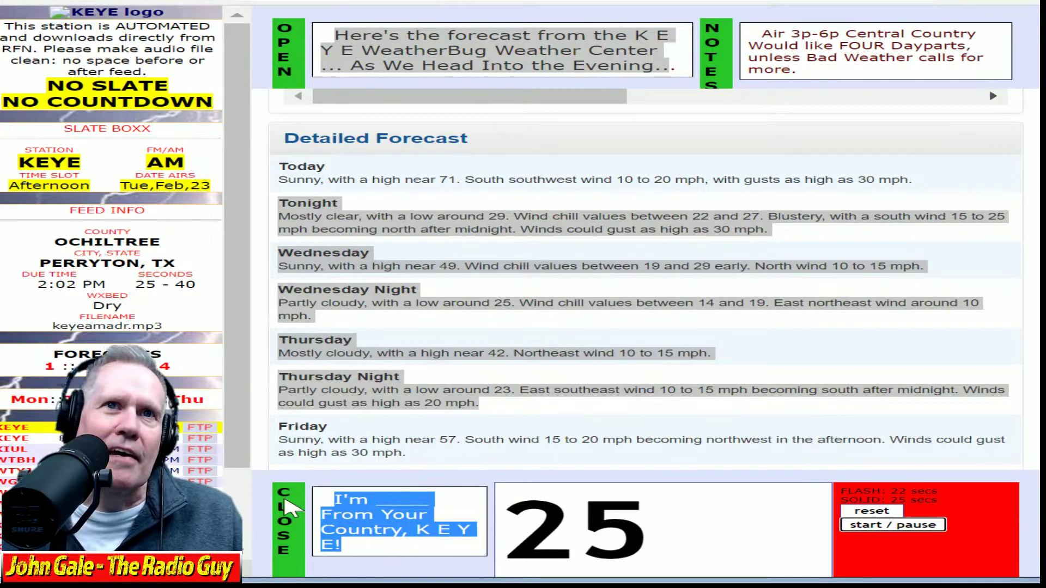
key(alt+Tab)
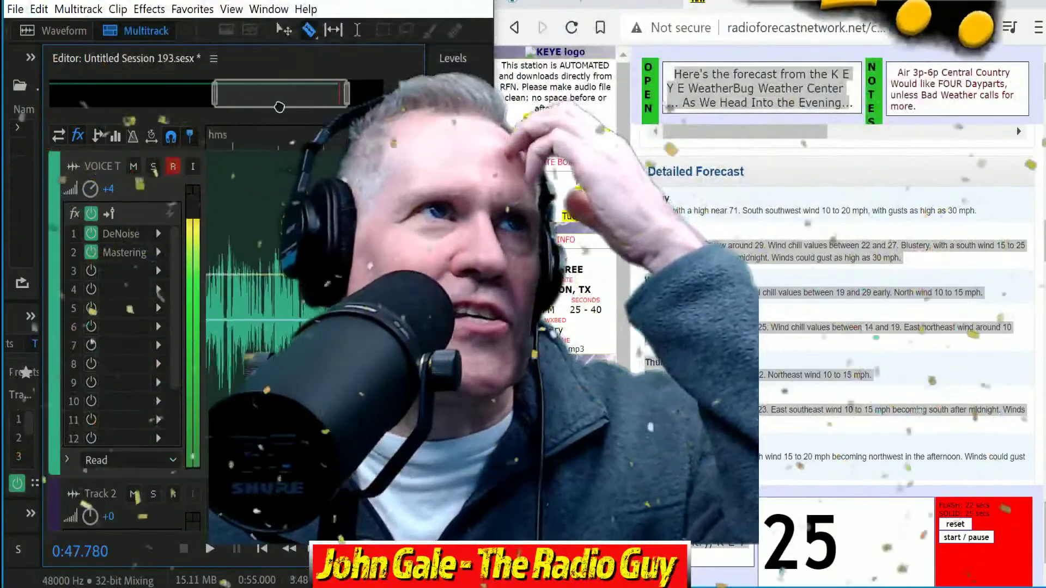
Split the VOICE TRACK recording at about 0:21, where the final take begins, and delete the part before it.
drag(279, 107, 215, 107)
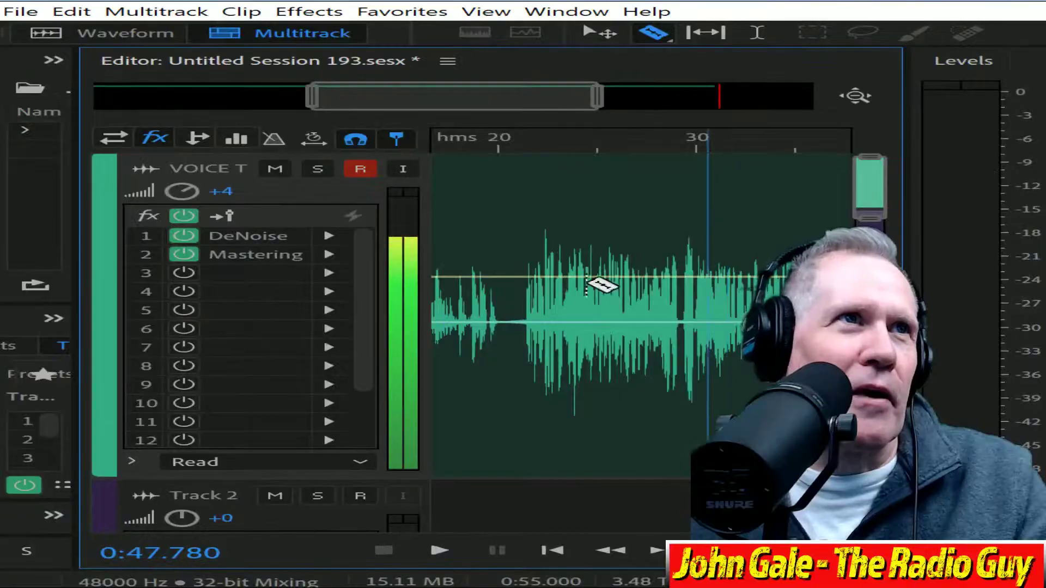
click(526, 252)
click(507, 173)
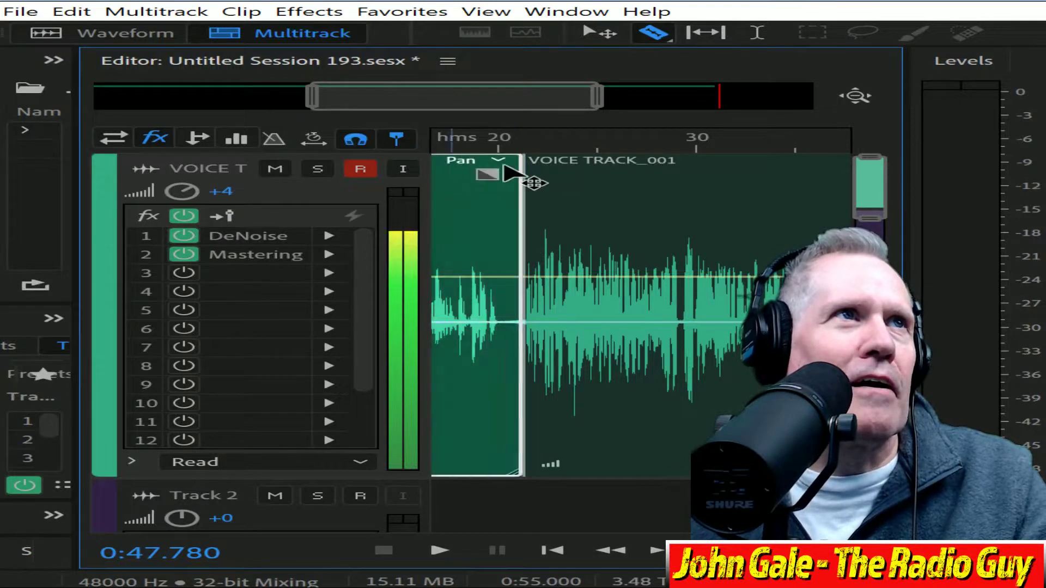
key(Delete)
Move the remaining VOICE TRACK clip to the start of the session and mix the session down to a new file.
drag(583, 168, 47, 156)
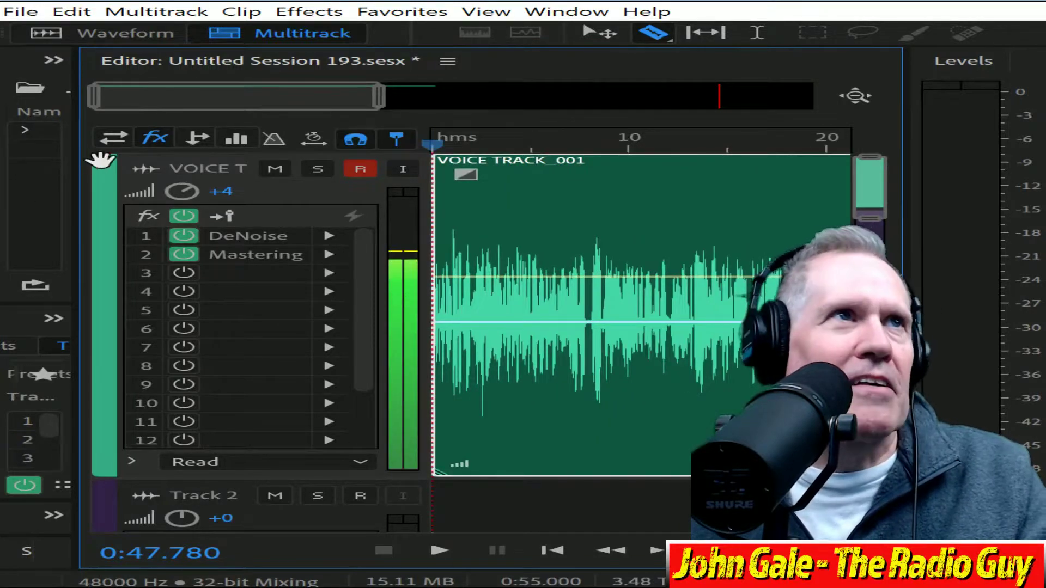
key(ctrl+shift+m)
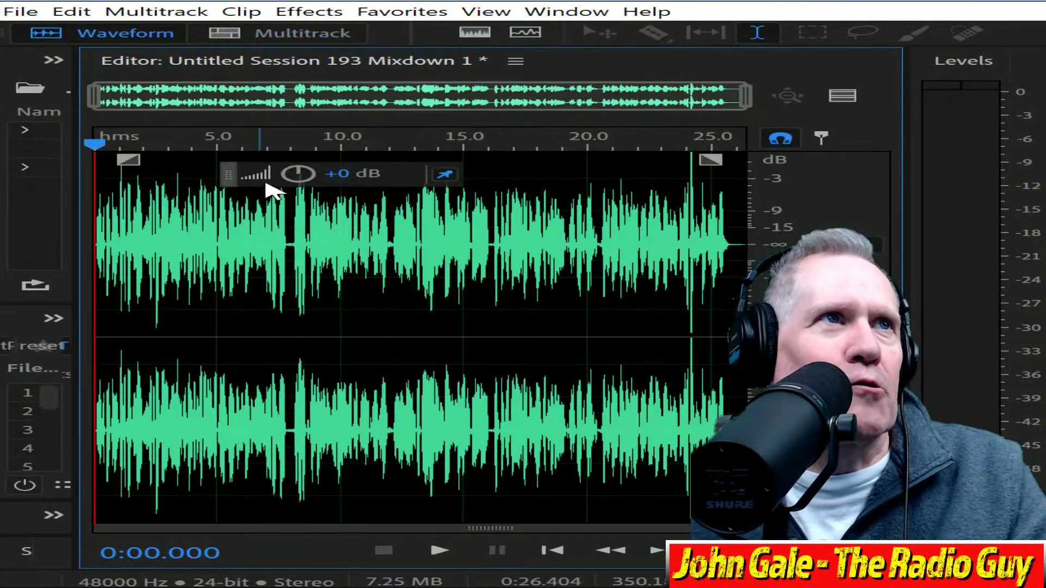
scroll(695, 220, up, 2)
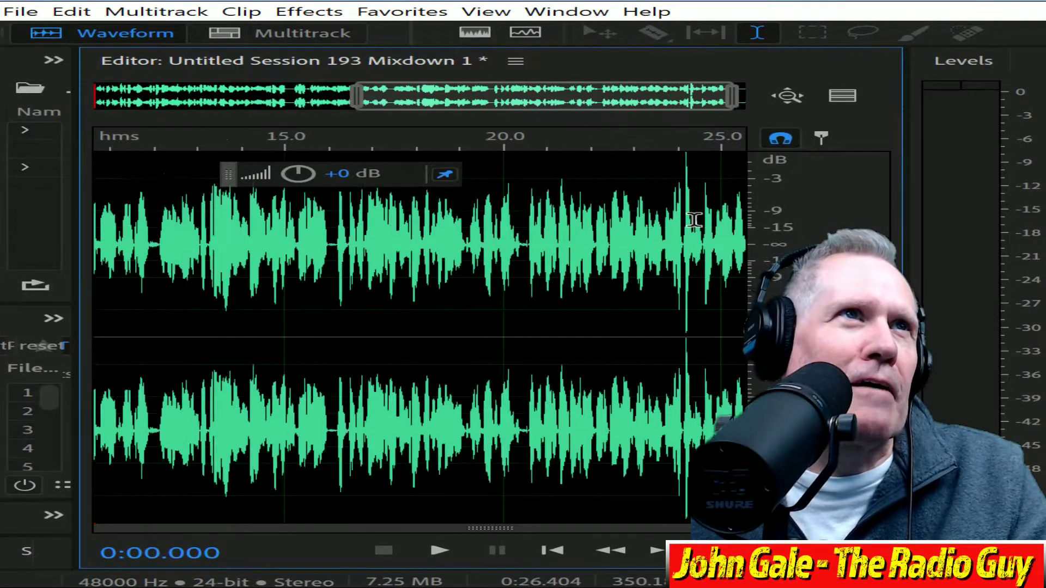
Lower the loud peak near 24.2 s in the mixdown, then raise the level of the entire waveform.
scroll(695, 220, up, 5)
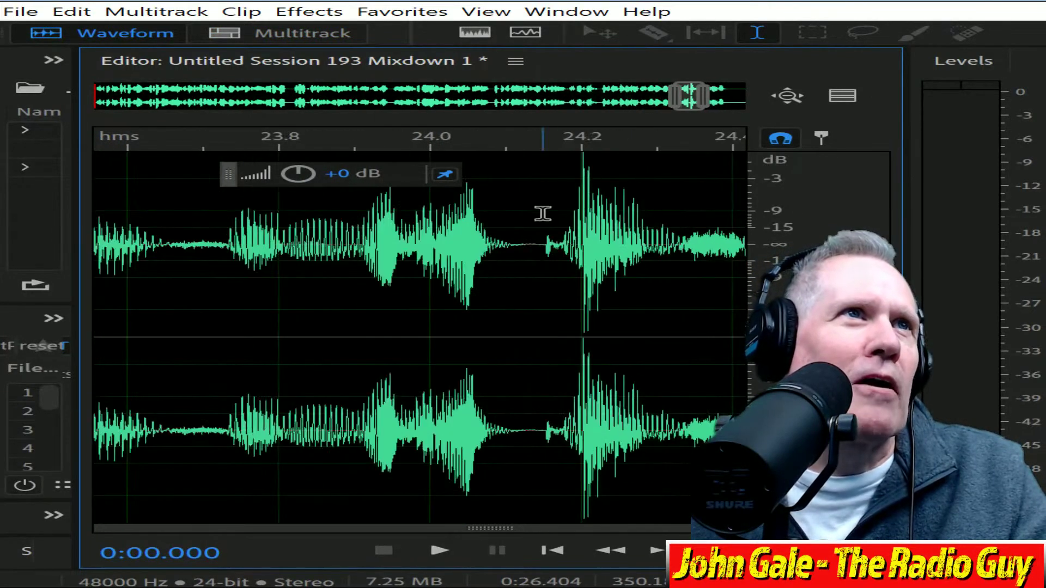
click(579, 215)
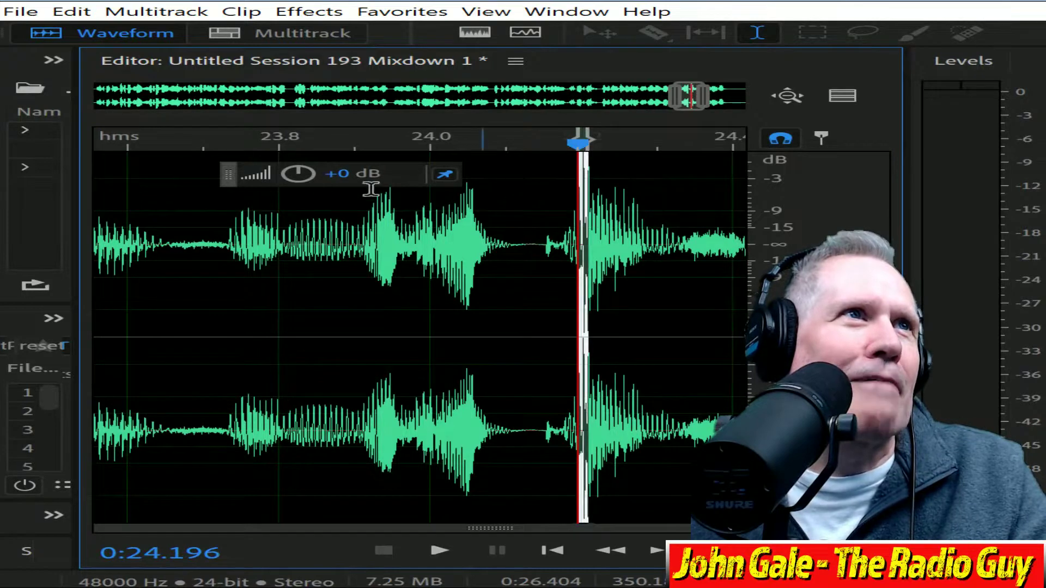
drag(281, 169, 221, 169)
click(407, 250)
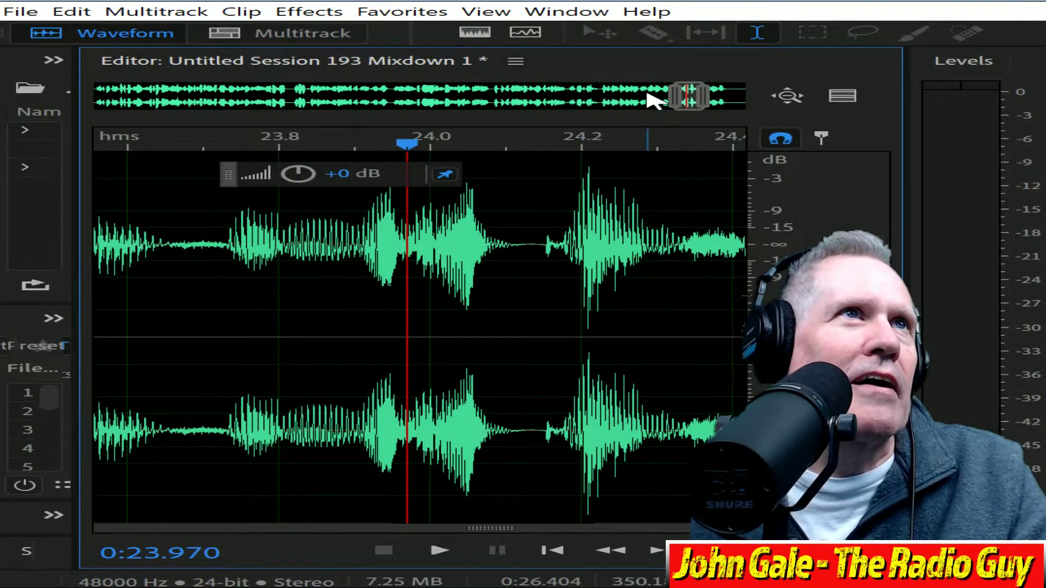
click(784, 97)
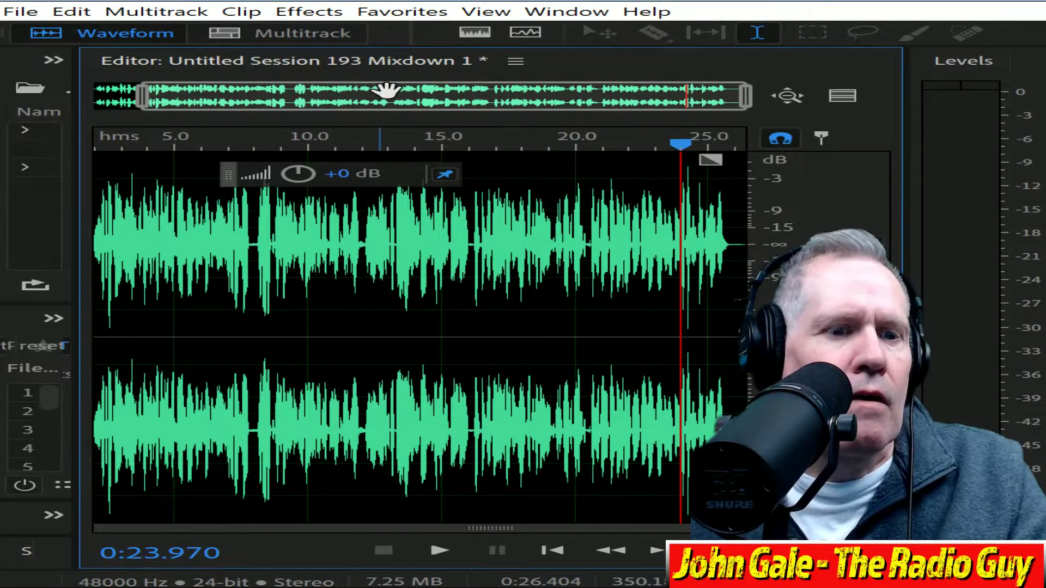
double_click(414, 295)
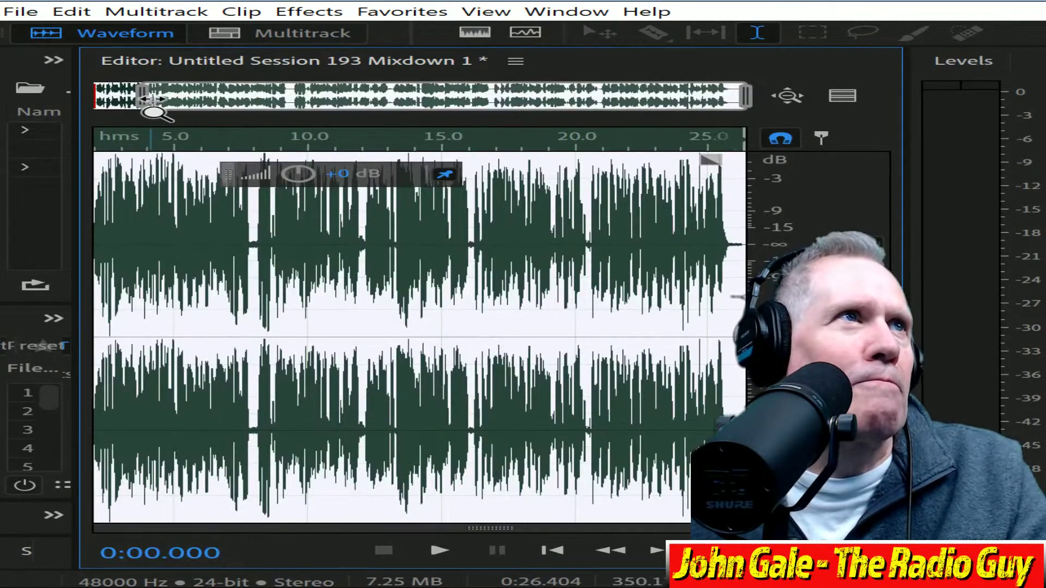
Trim the silence from the mixdown, deleting everything after about 0:25.783 and the short gap before the first word.
drag(145, 101, 671, 112)
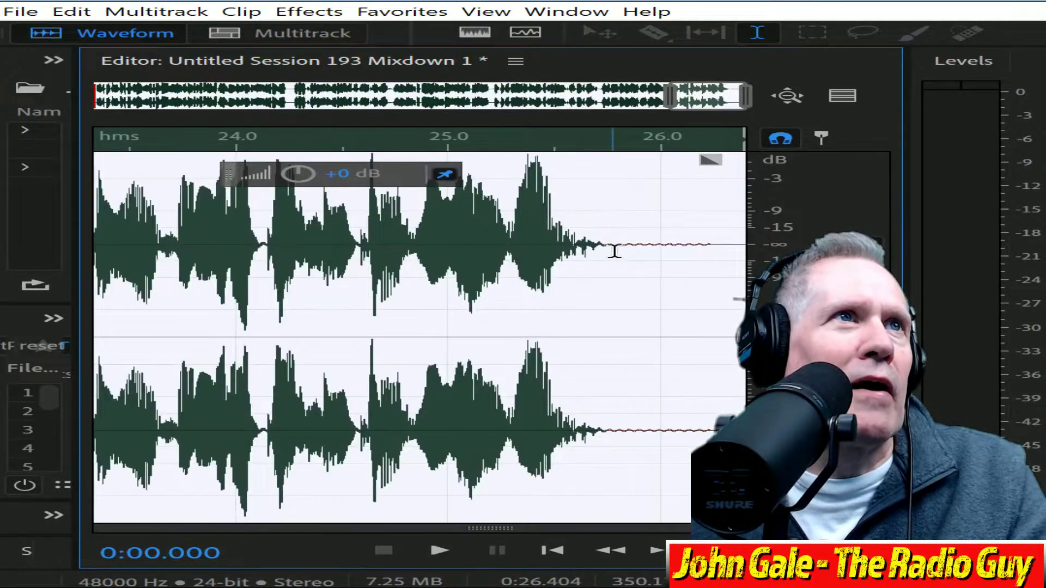
drag(612, 248, 747, 240)
key(Delete)
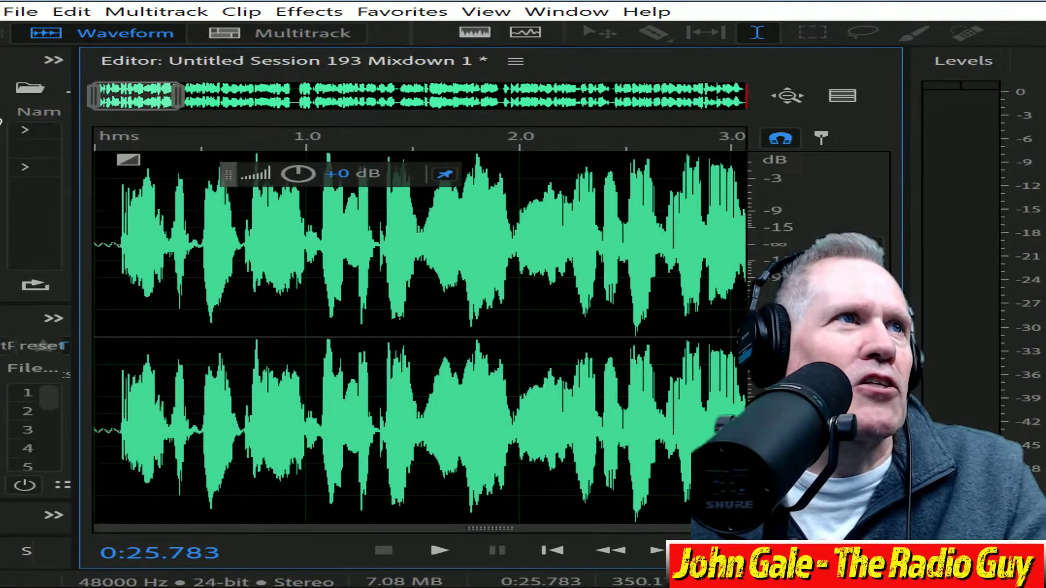
drag(701, 94, 11, 153)
drag(117, 249, 47, 205)
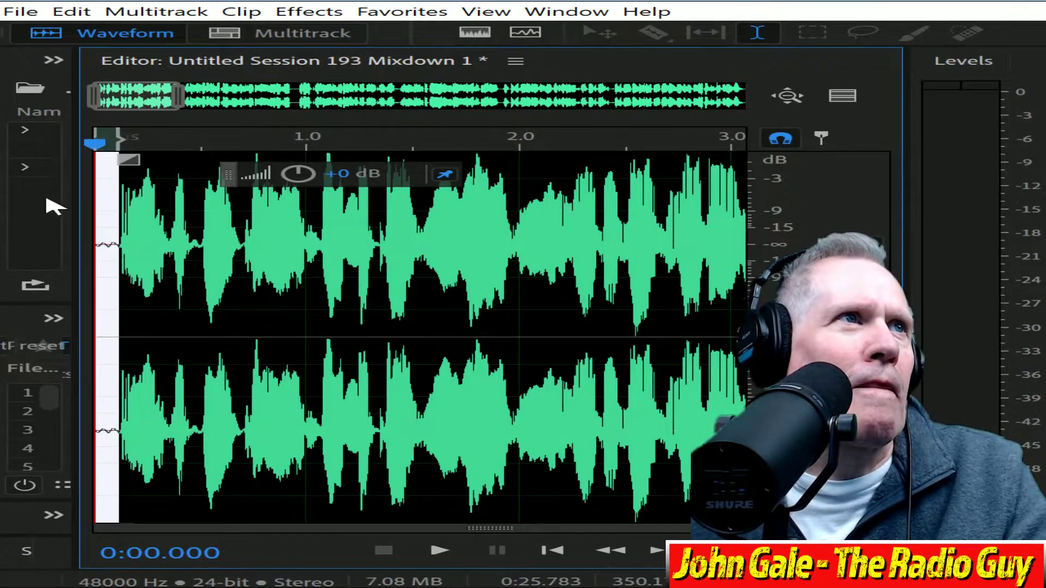
key(Delete)
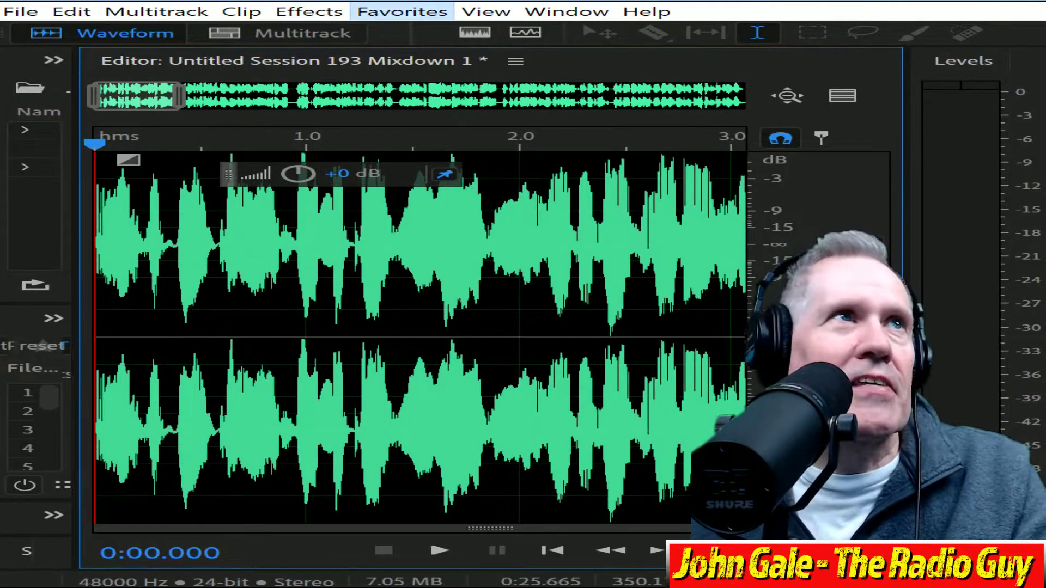
Apply the Stretch and Pitch effect to the whole mixdown with a new duration of 0:25.000.
click(402, 11)
mouse_move(243, 12)
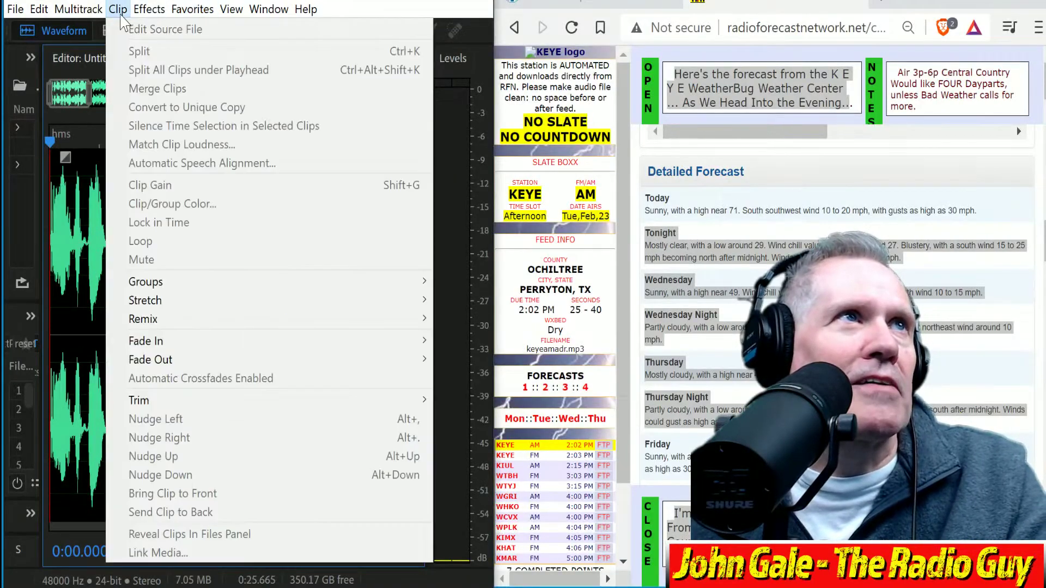
mouse_move(159, 11)
mouse_move(256, 376)
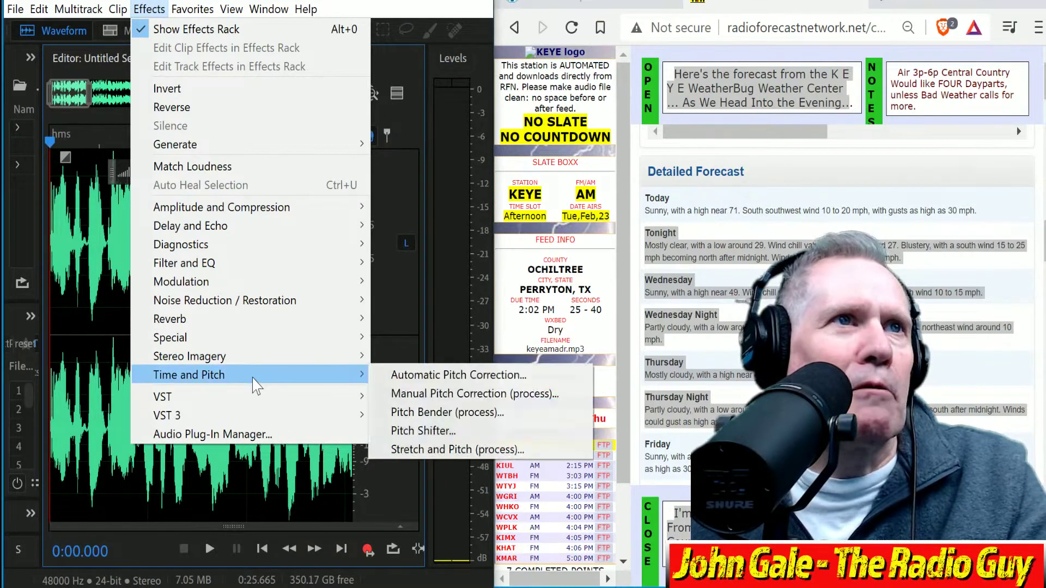
click(436, 451)
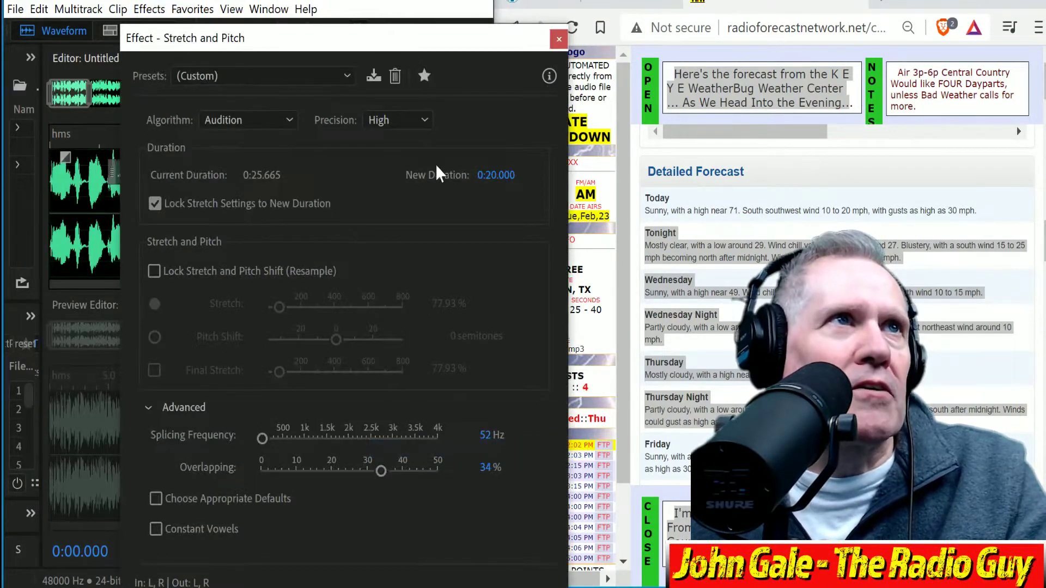
click(496, 175)
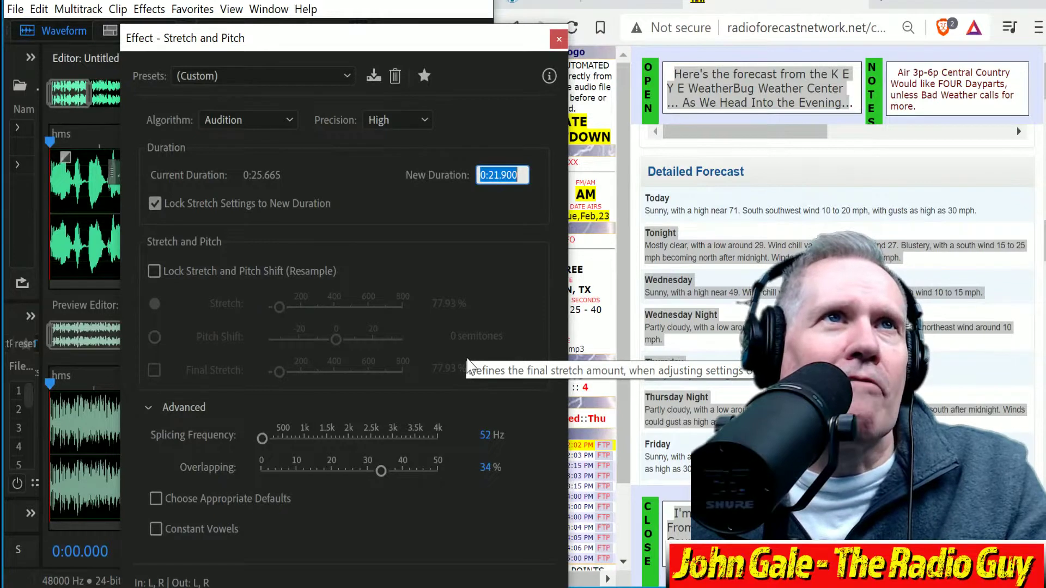
key(Up)
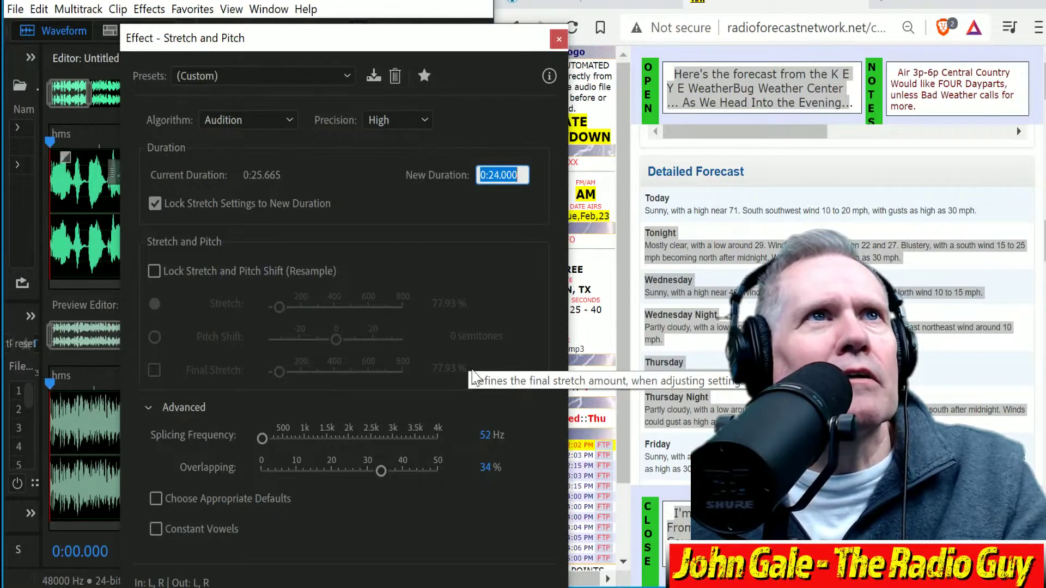
key(Up)
key(Up)
key(Up)
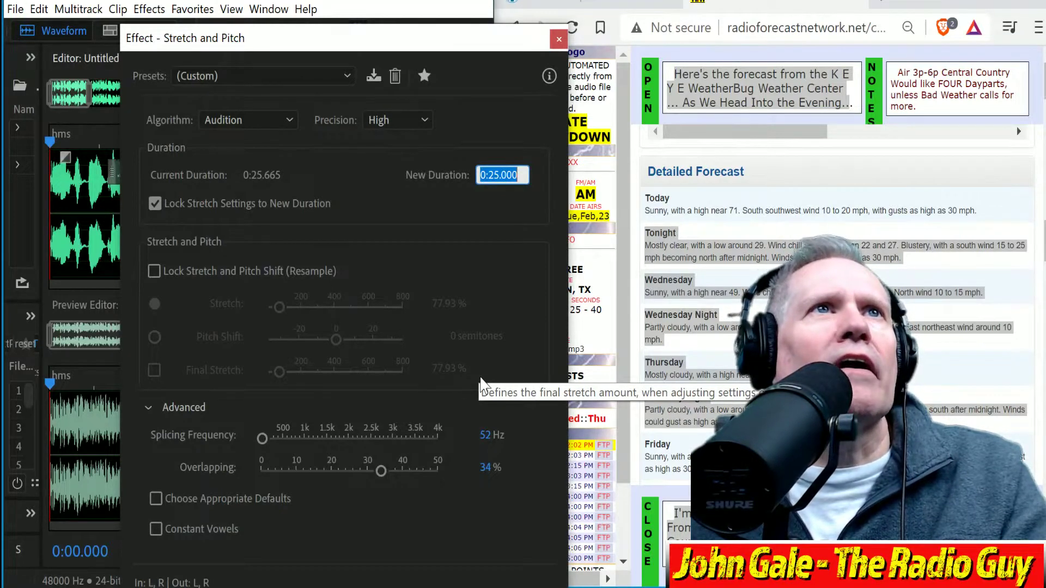
key(Down)
key(Return)
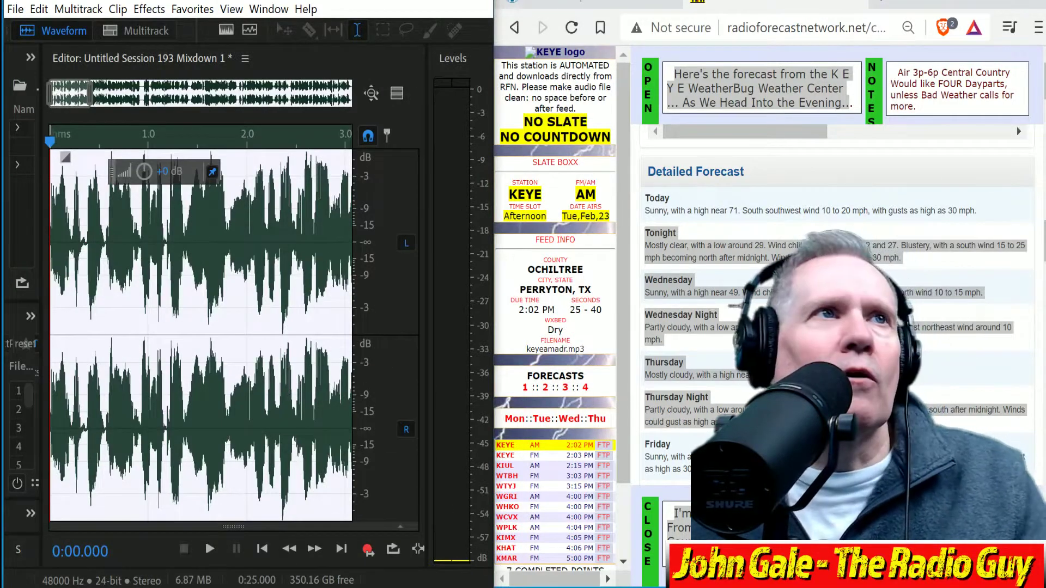
Play back the stretched mixdown while opening the KEYE AM feed's FTP page and copying its suggested file name.
click(209, 549)
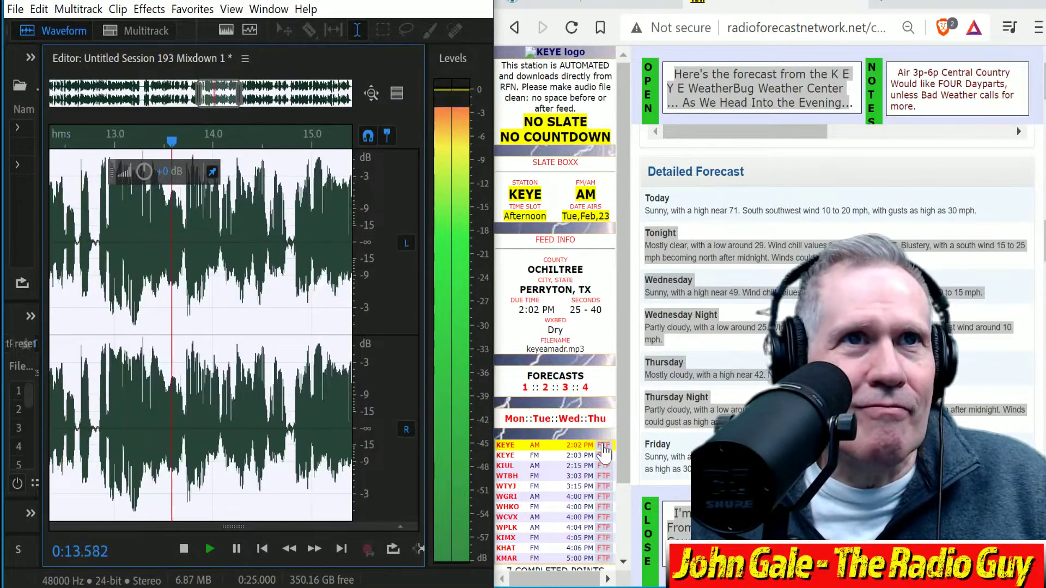
click(603, 446)
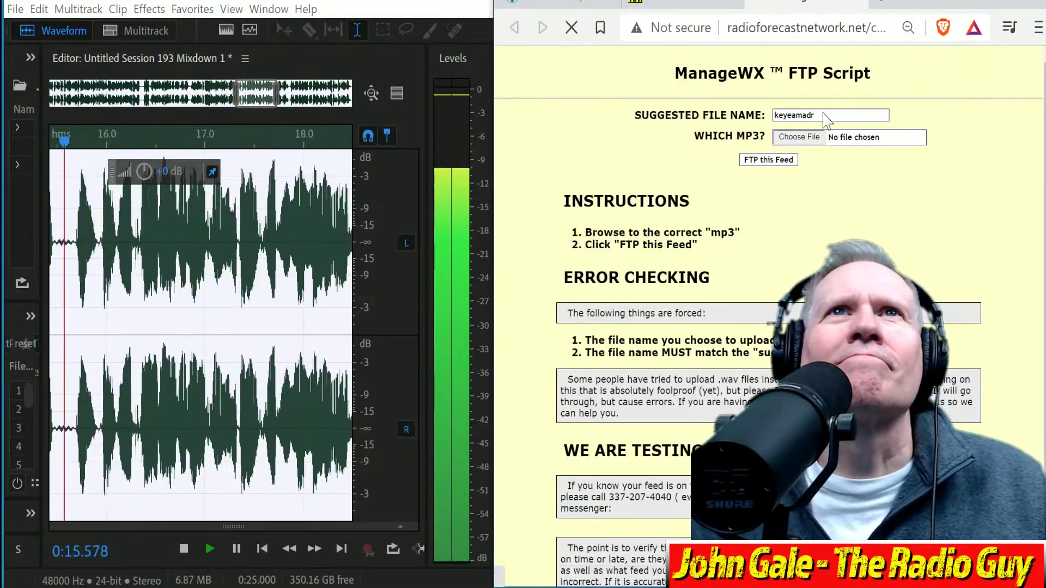
drag(824, 114, 772, 115)
key(ctrl+c)
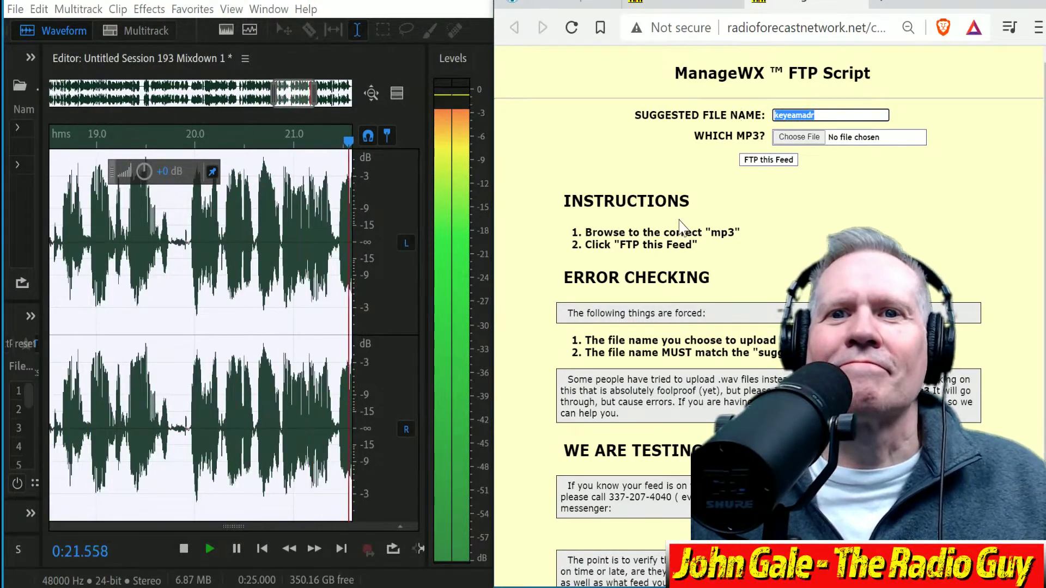
click(181, 549)
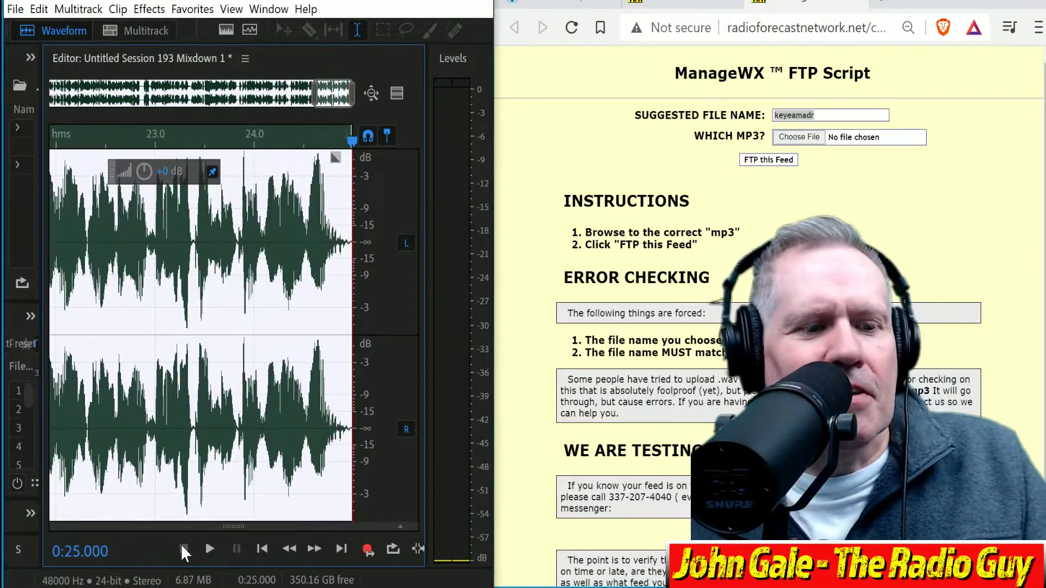
Export the mixdown to E: as keyeamadr.mp3 in MP3 format, overwriting the existing file.
key(ctrl+shift+e)
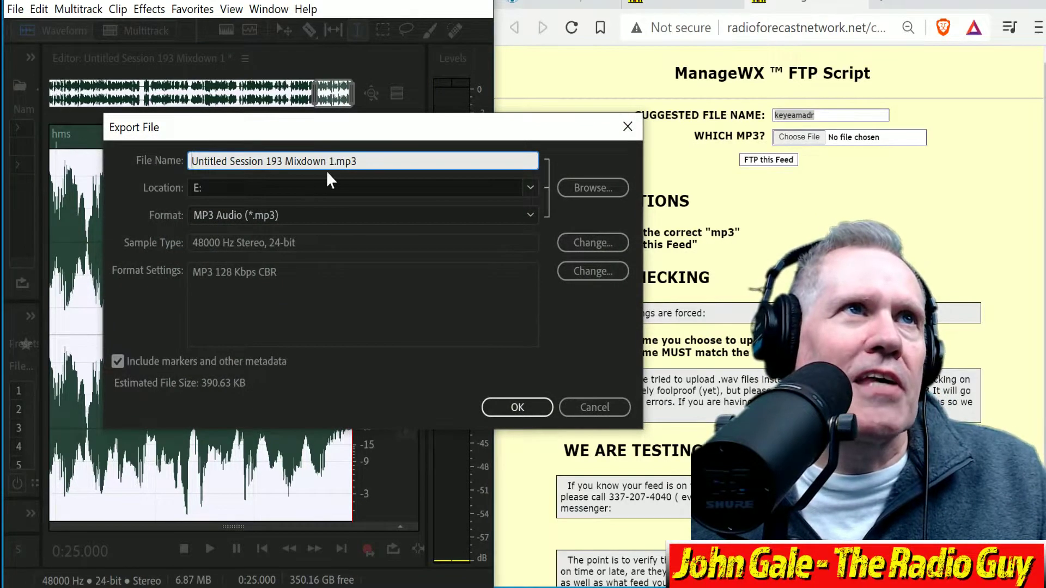
drag(333, 164, 4, 85)
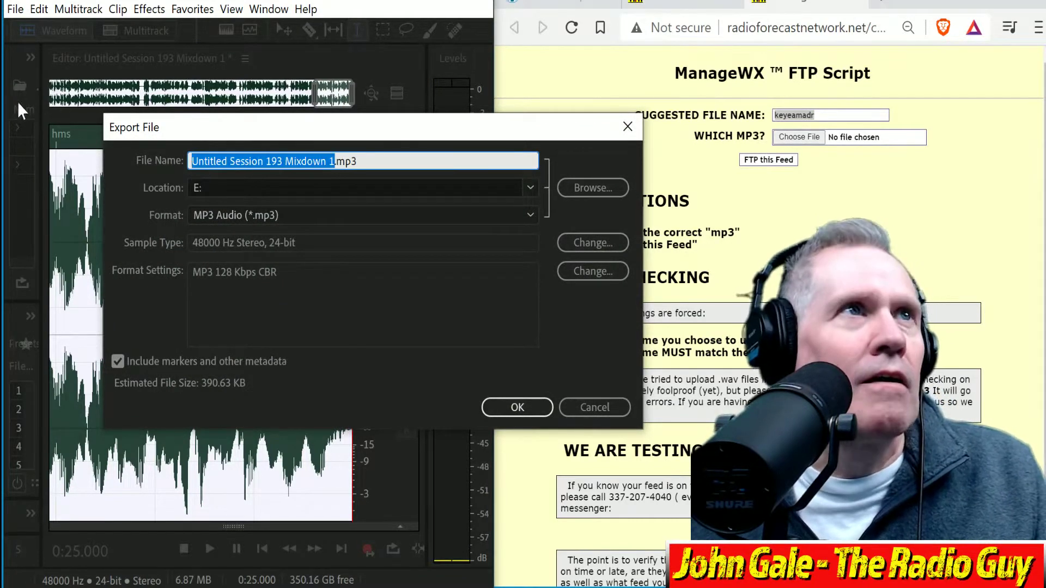
key(ctrl+v)
key(Return)
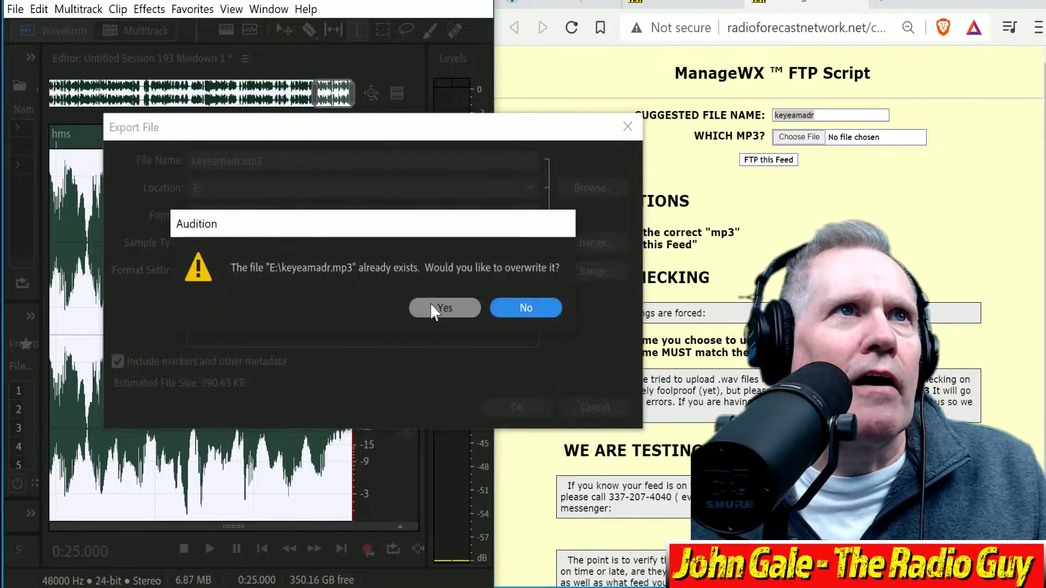
click(442, 309)
Upload keyeamadr.mp3 through the ManageWX FTP form for the KEYE AM feed and close the results page.
click(800, 136)
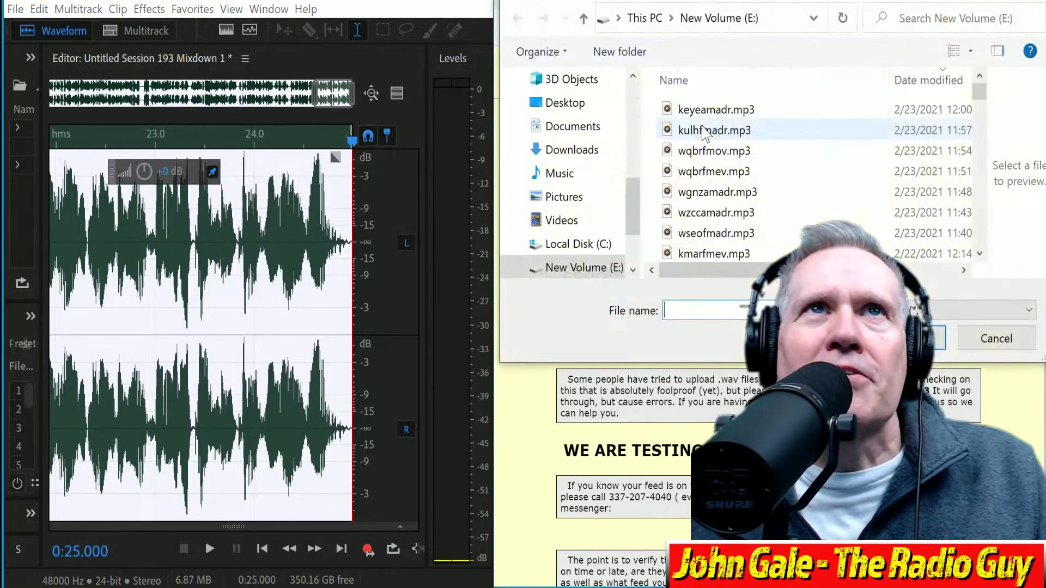
click(712, 114)
key(Return)
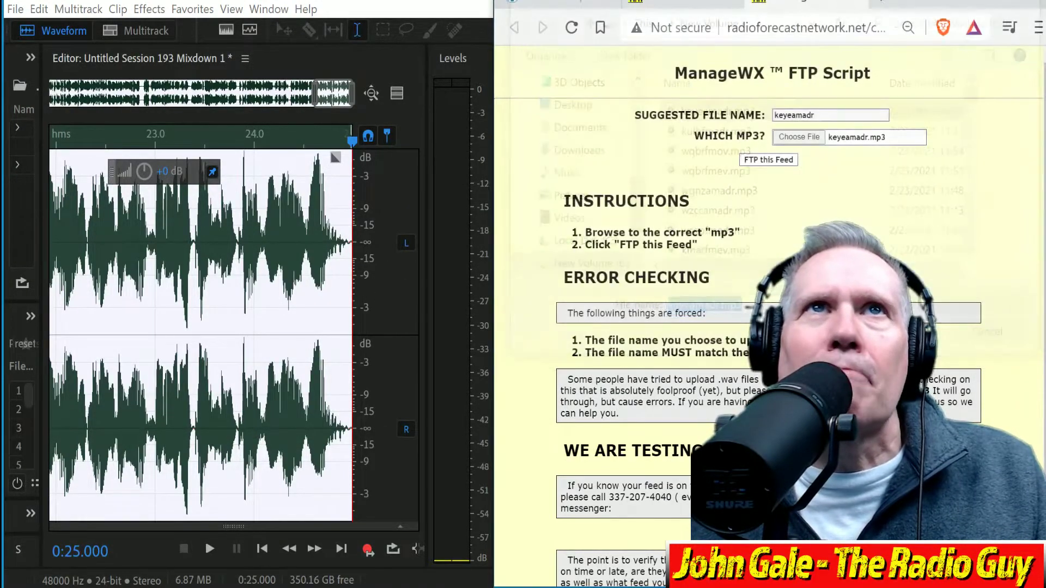
click(783, 162)
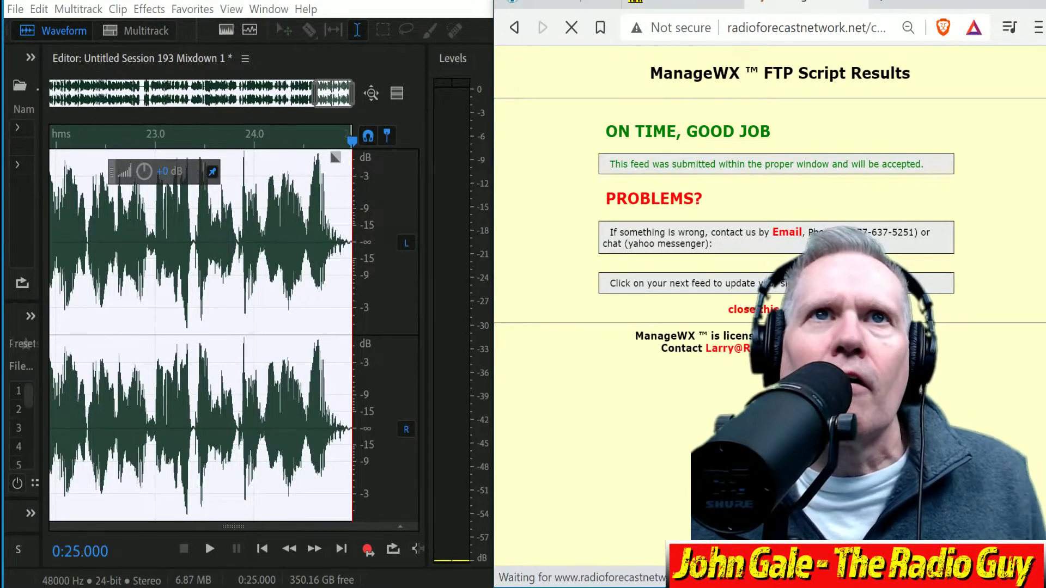
click(755, 310)
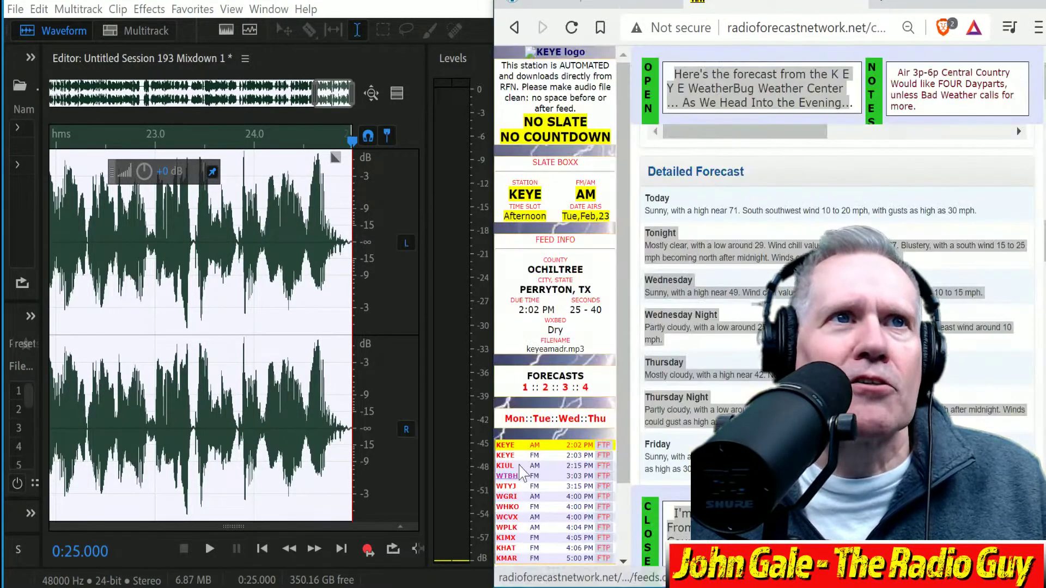
Load the KEYE FM feed and clear the VOICE TRACK clip from the multitrack session, returning the playhead to the start.
click(141, 30)
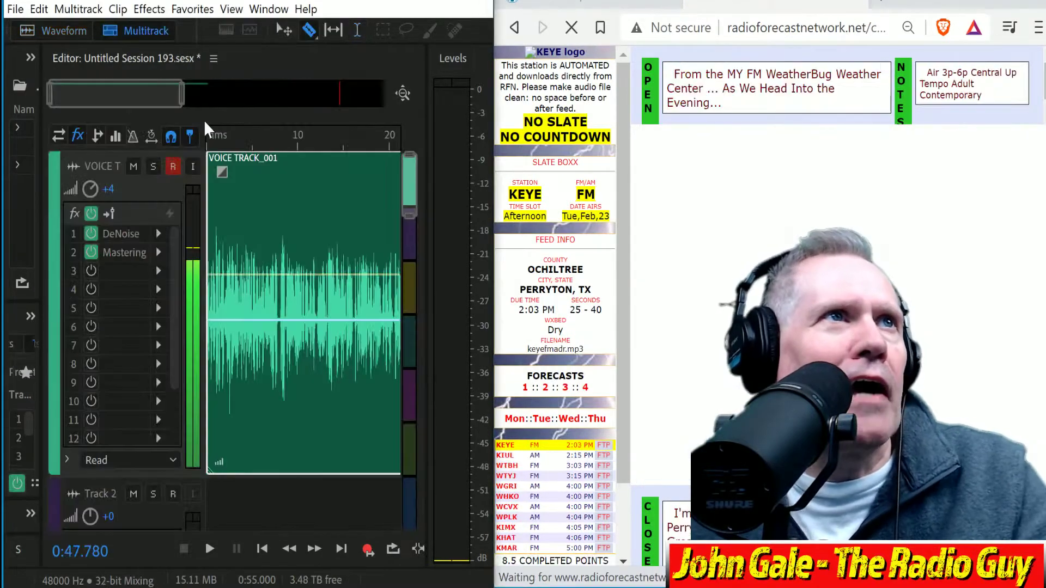
key(Delete)
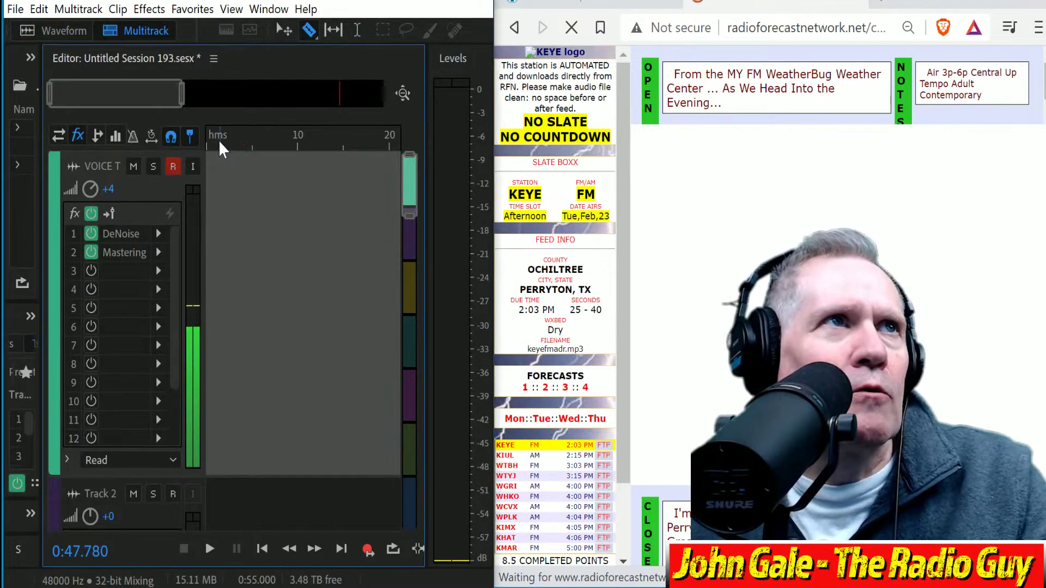
key(Home)
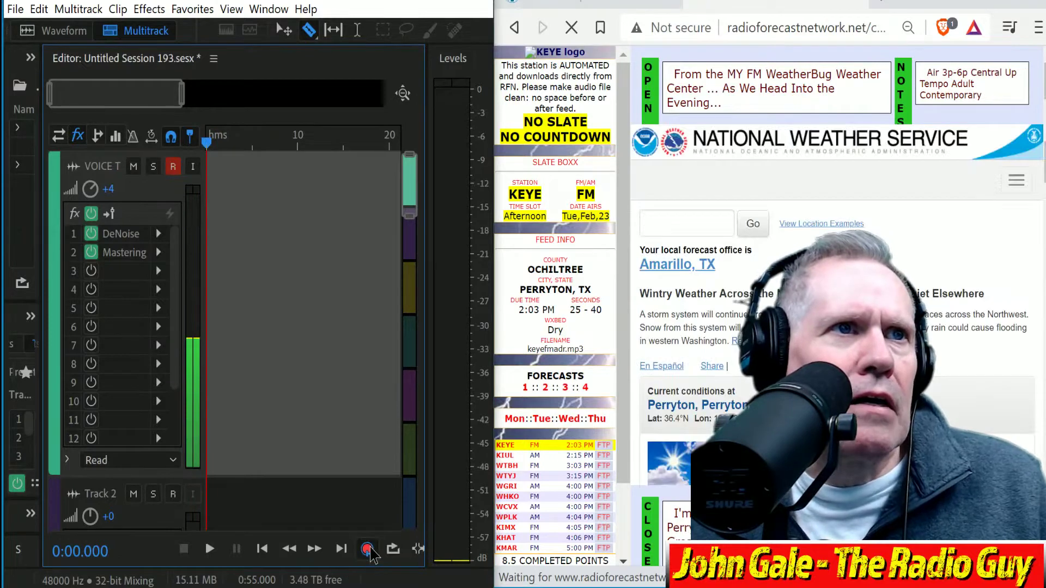
Record the KEYE FM afternoon forecast on the voice track from the Perryton detailed forecast, timing the read with the page's timer.
click(367, 548)
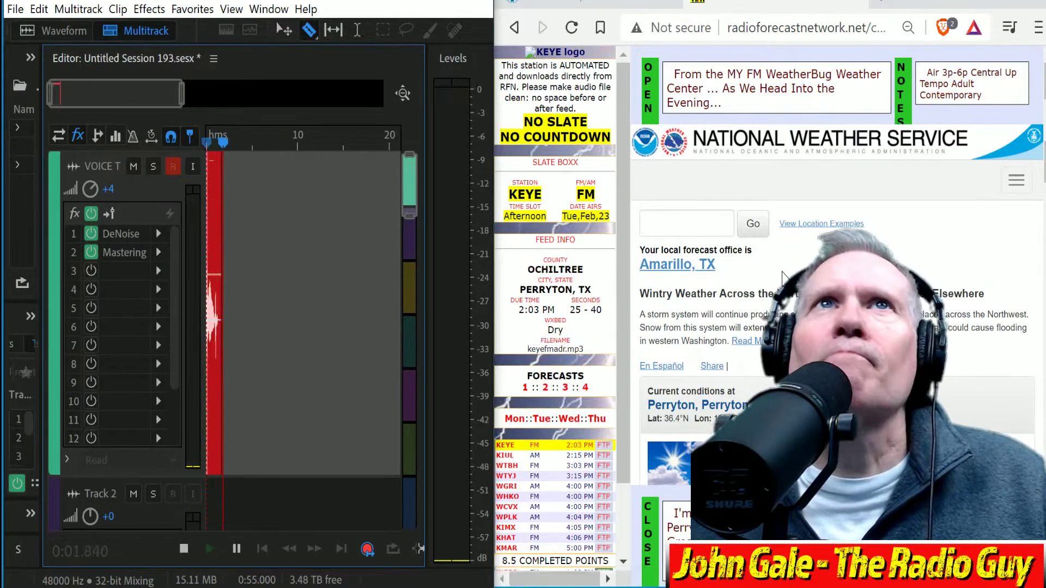
scroll(785, 281, down, 5)
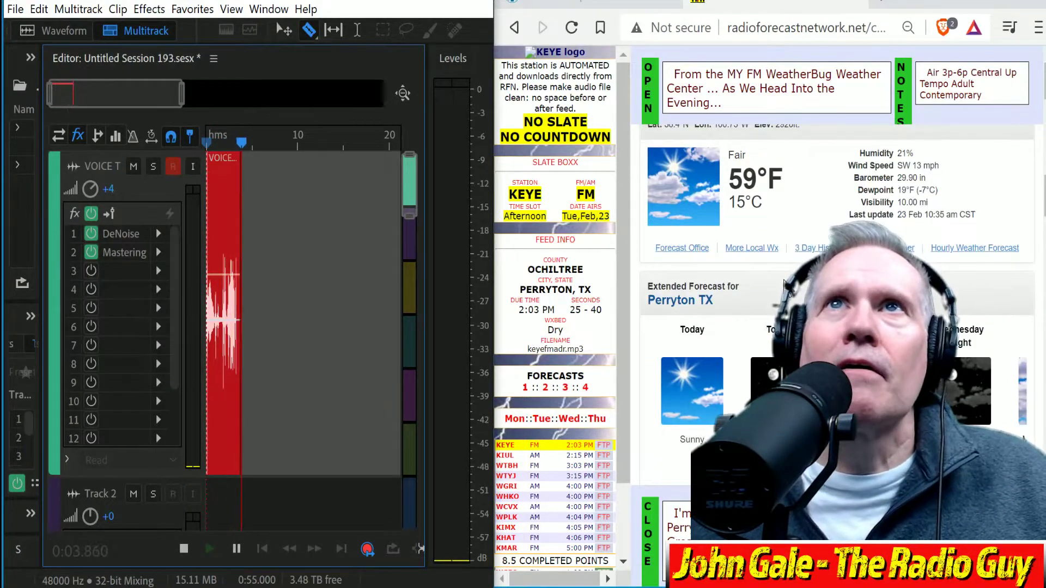
scroll(786, 284, down, 2)
scroll(787, 293, down, 5)
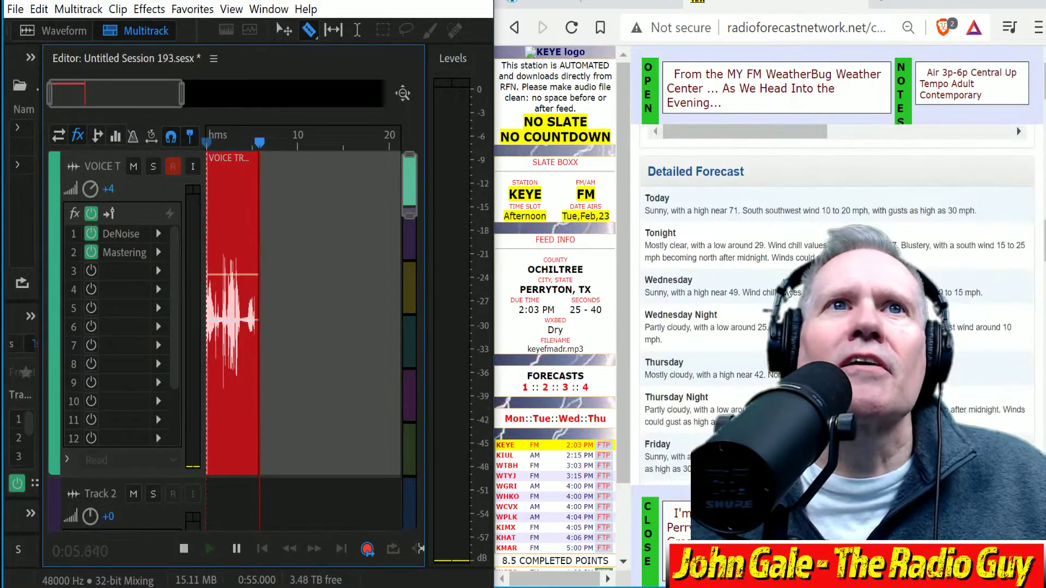
scroll(788, 293, down, 2)
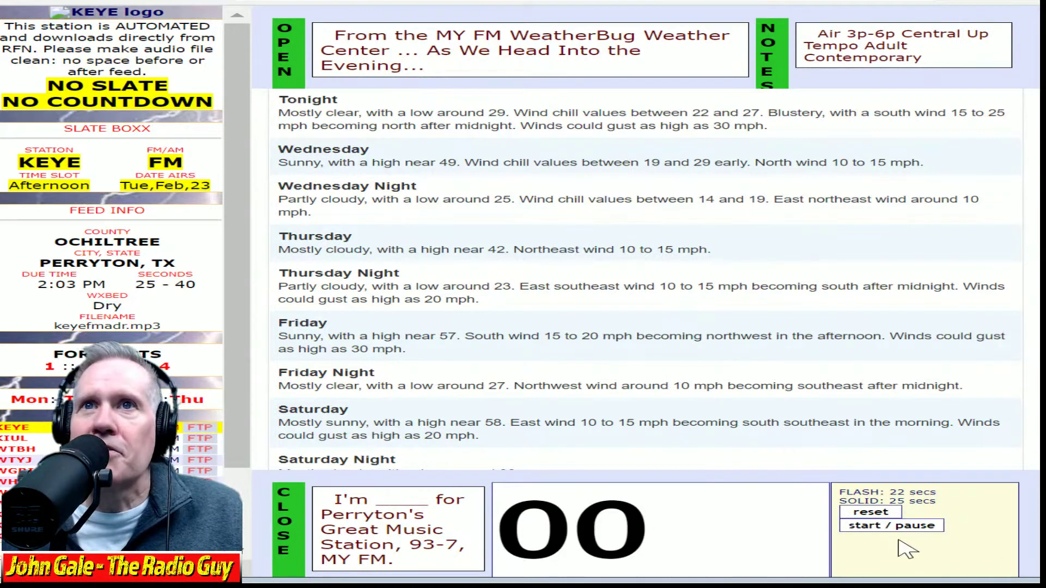
click(912, 526)
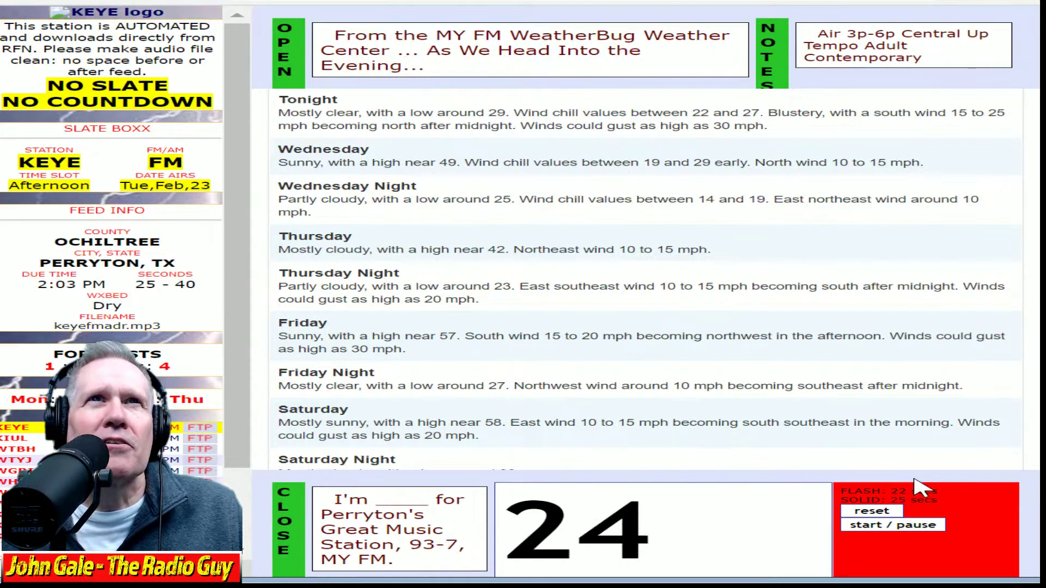
click(897, 527)
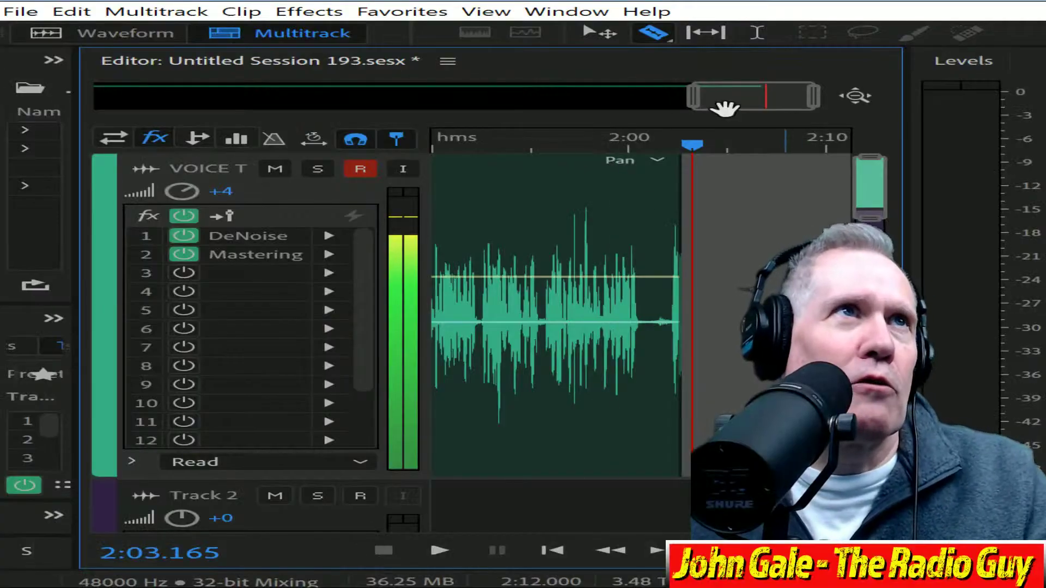
Split the voice clip after the final read and at about 1:35, deleting the stray tail and the earlier takes.
click(640, 194)
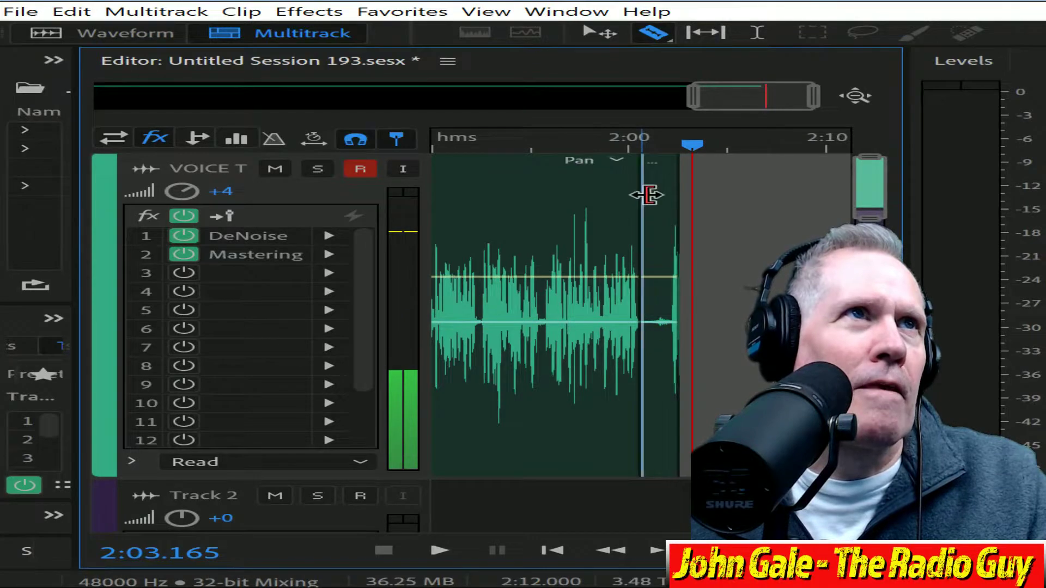
key(Delete)
drag(765, 89, 619, 89)
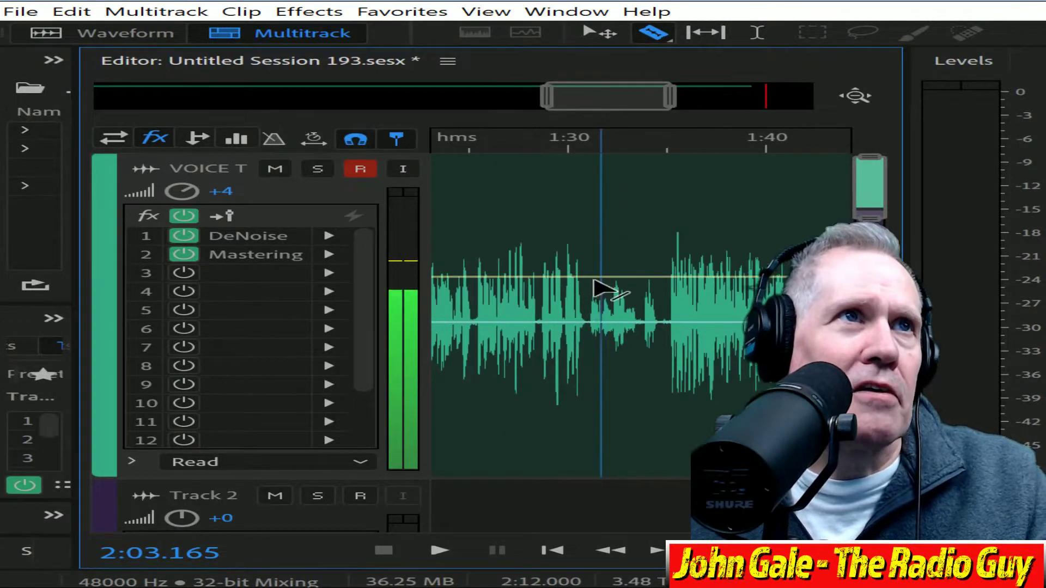
click(668, 270)
click(540, 159)
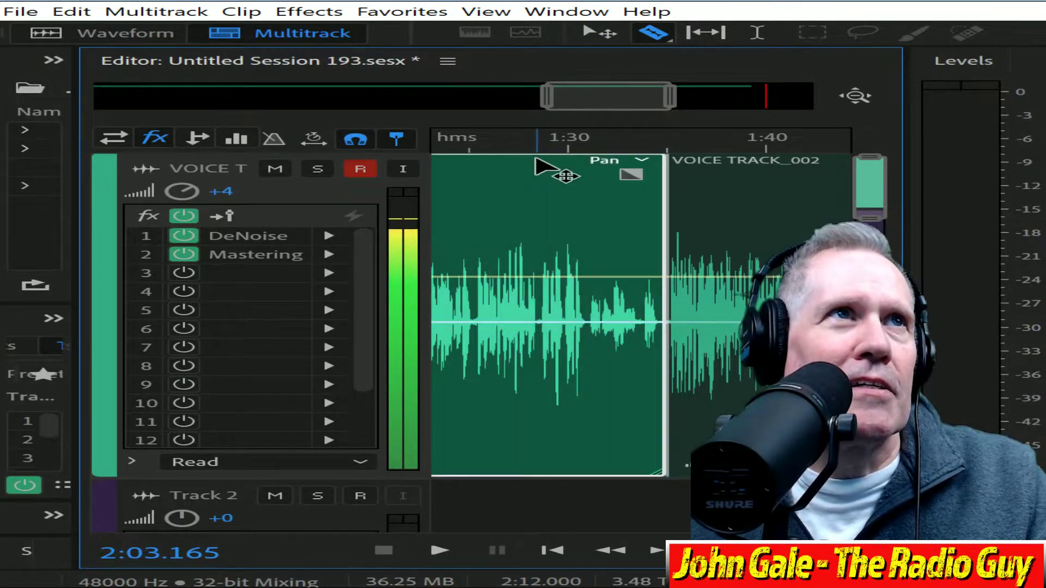
key(Delete)
Move the remaining take to the start of the session and mix the session down to a new file.
drag(770, 168, 21, 233)
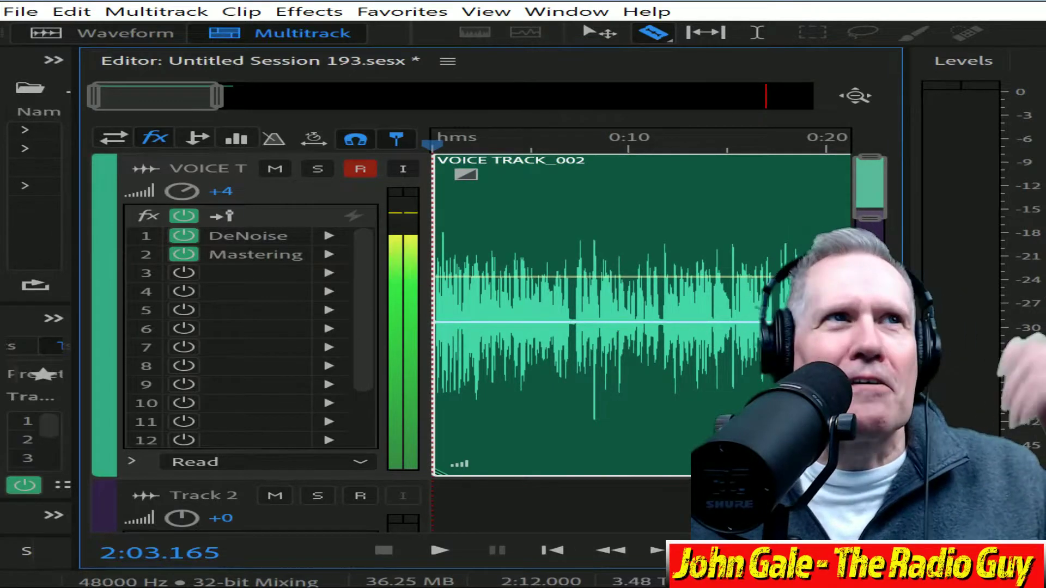
key(ctrl+shift+alt+m)
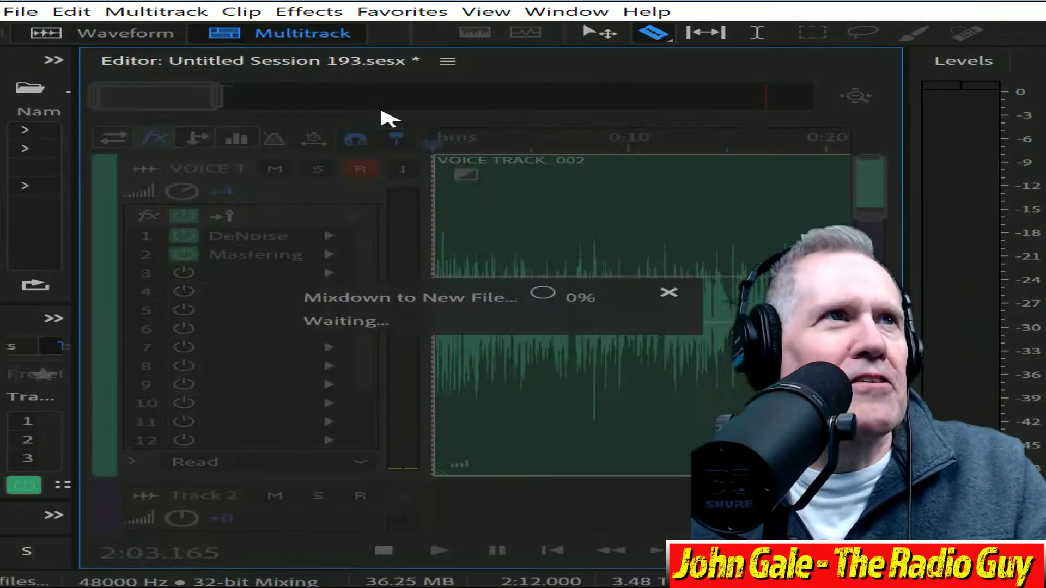
key(ctrl+a)
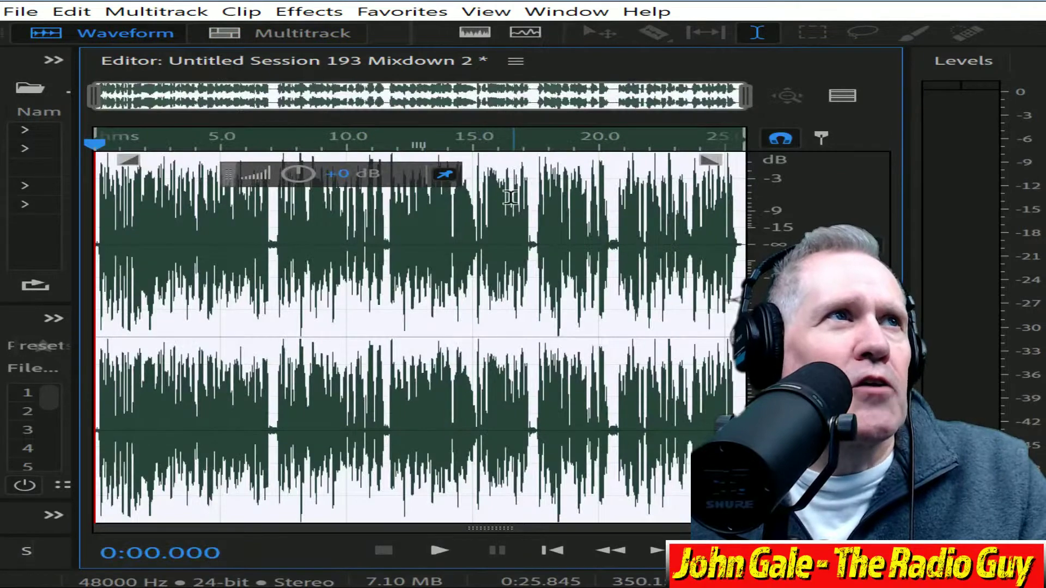
Delete the silence after about 25.5 seconds and the roughly 0.22 seconds of silence at the start of the mixdown.
drag(94, 98, 721, 97)
drag(519, 244, 747, 247)
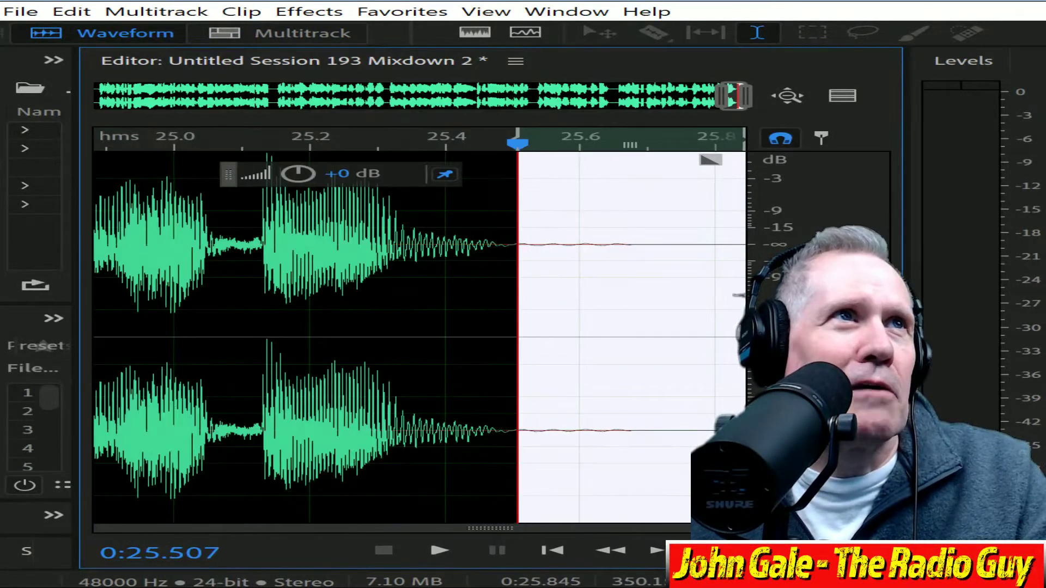
key(Delete)
drag(729, 96, 109, 96)
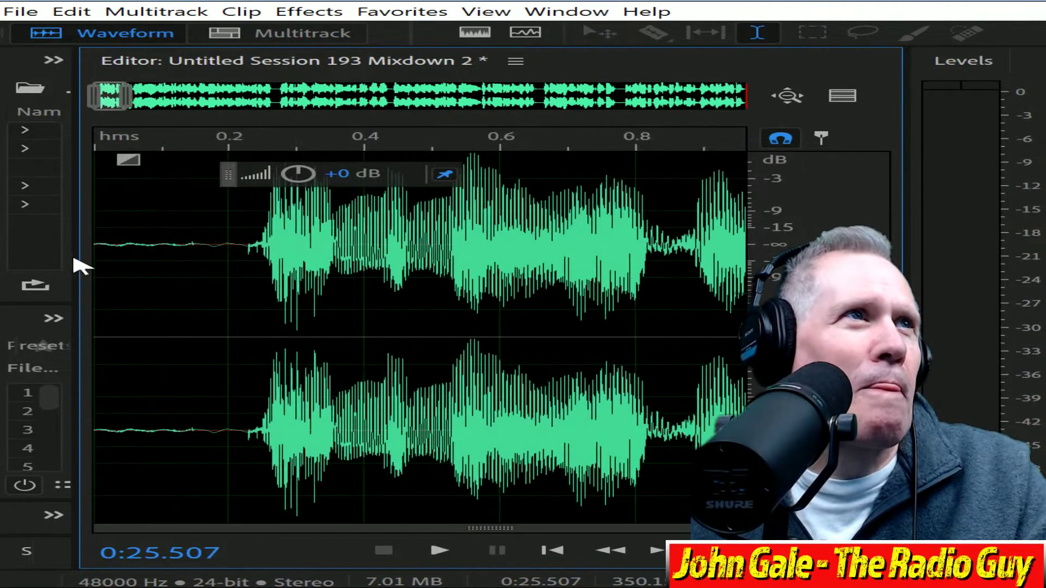
drag(247, 242, 96, 244)
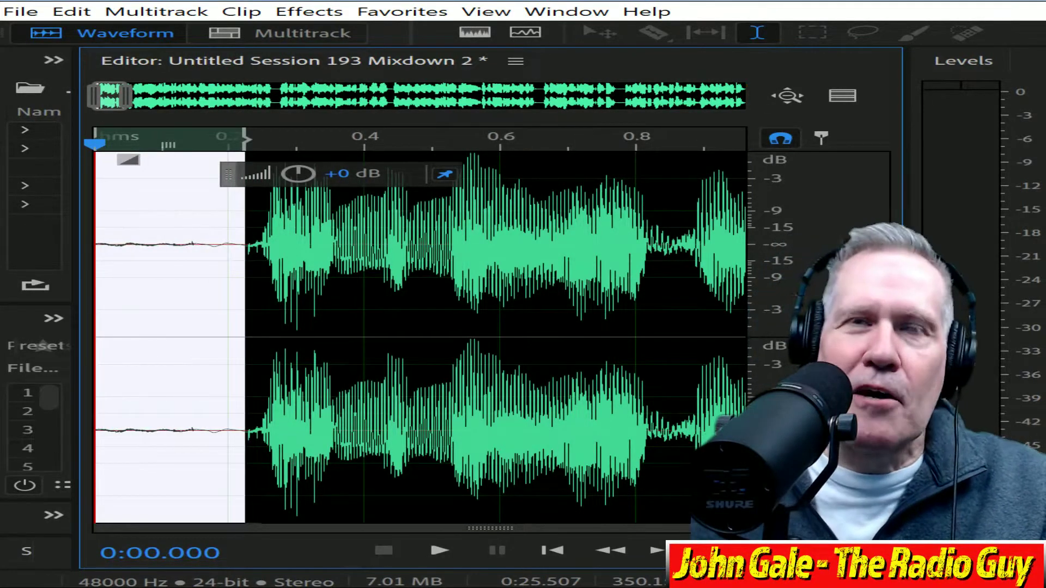
key(Delete)
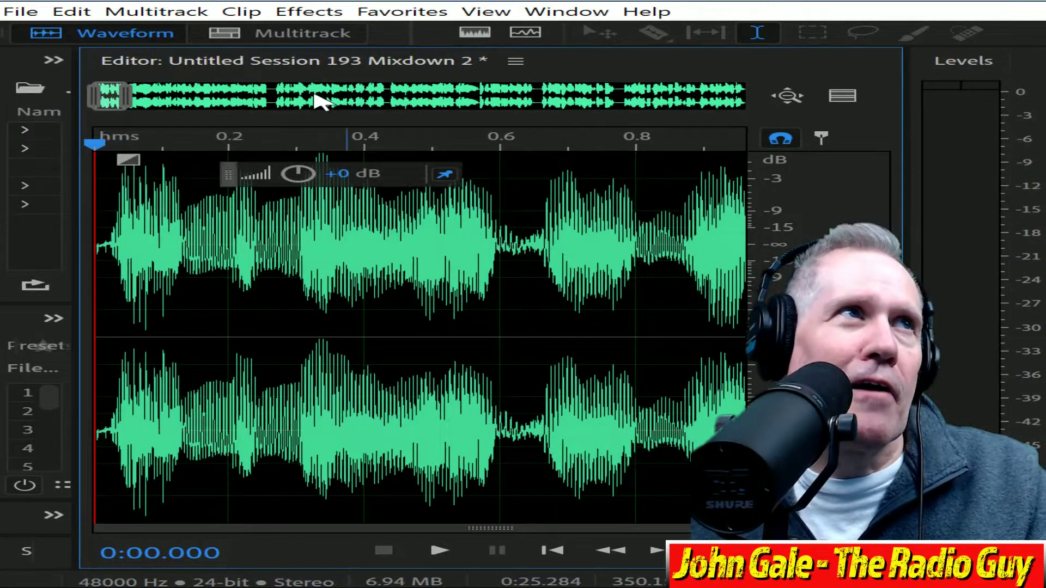
scroll(163, 98, down, 5)
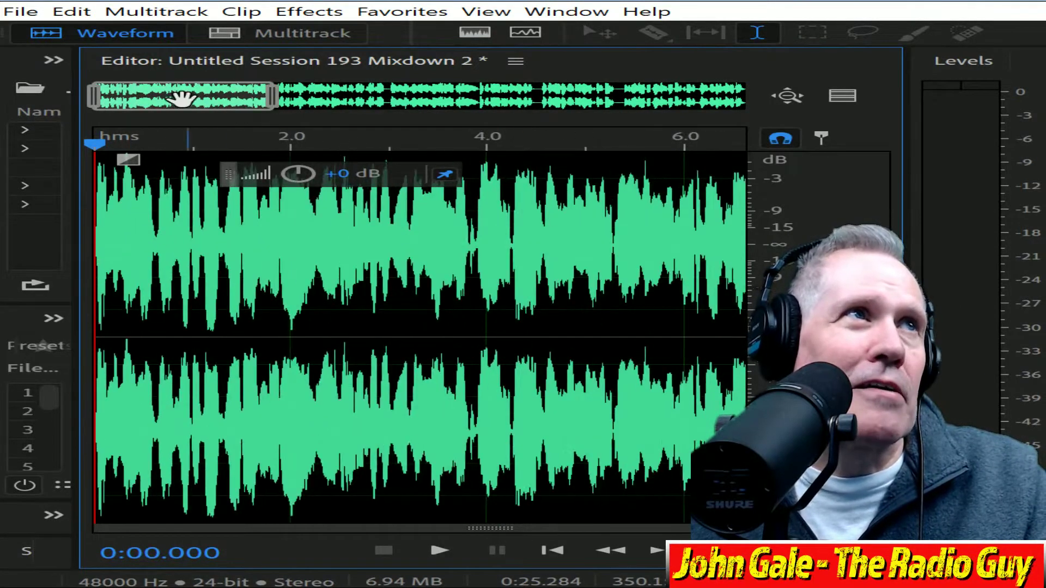
drag(182, 99, 660, 99)
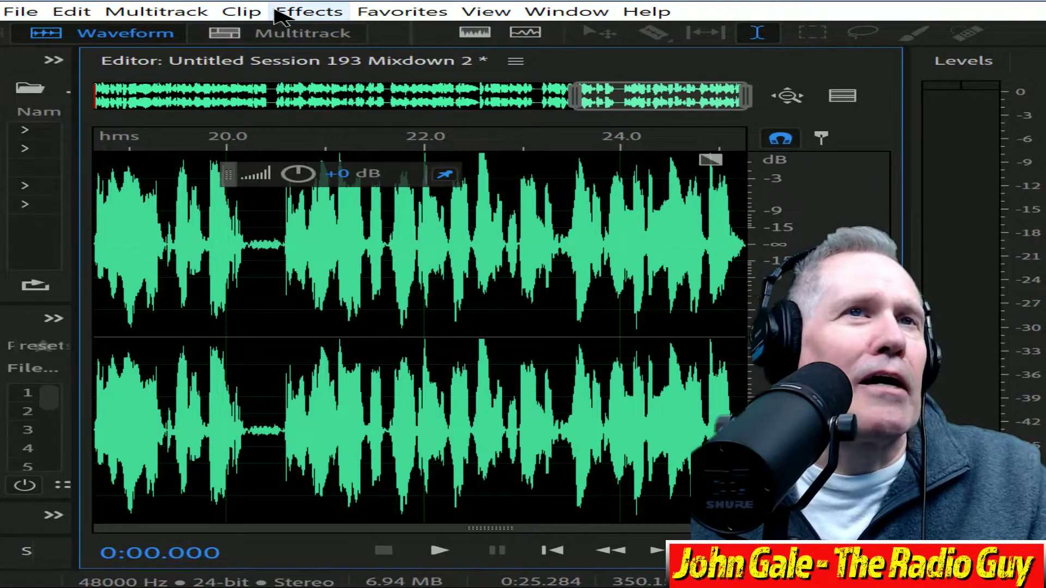
Stretch the mixdown to a new duration of 0:30.000 with the Stretch and Pitch effect.
click(402, 12)
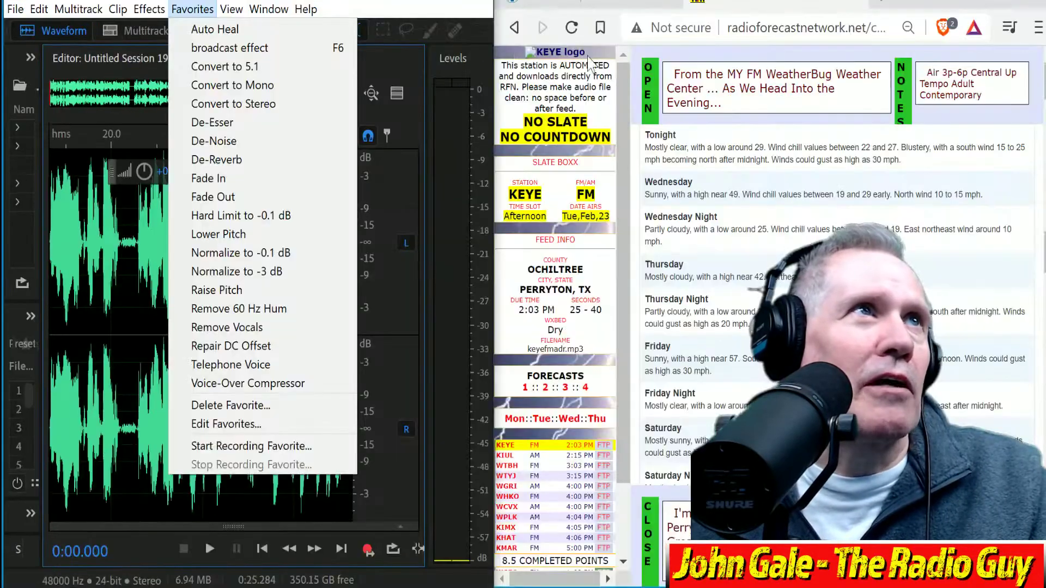
mouse_move(292, 12)
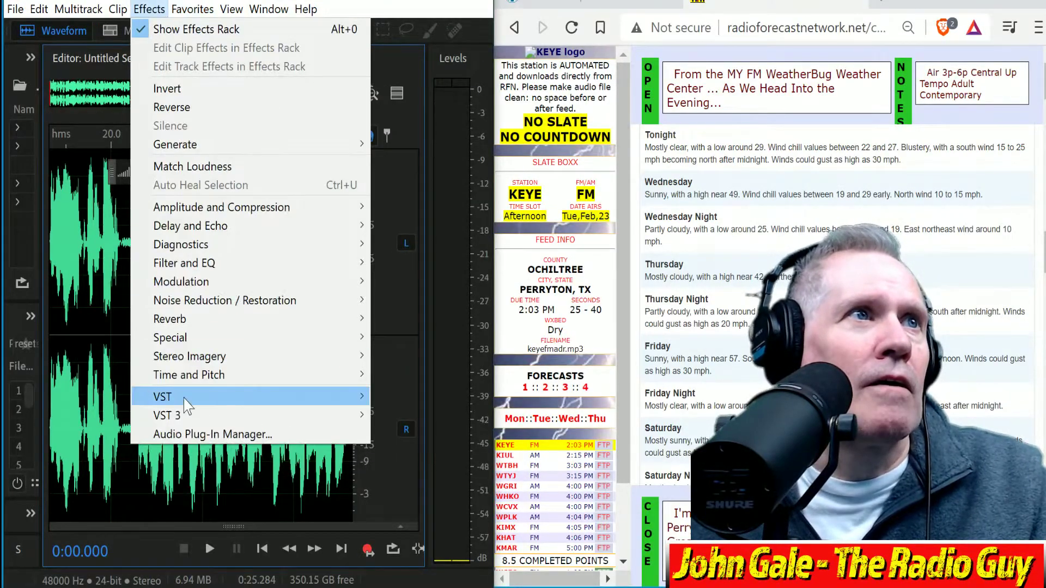
mouse_move(264, 374)
click(452, 454)
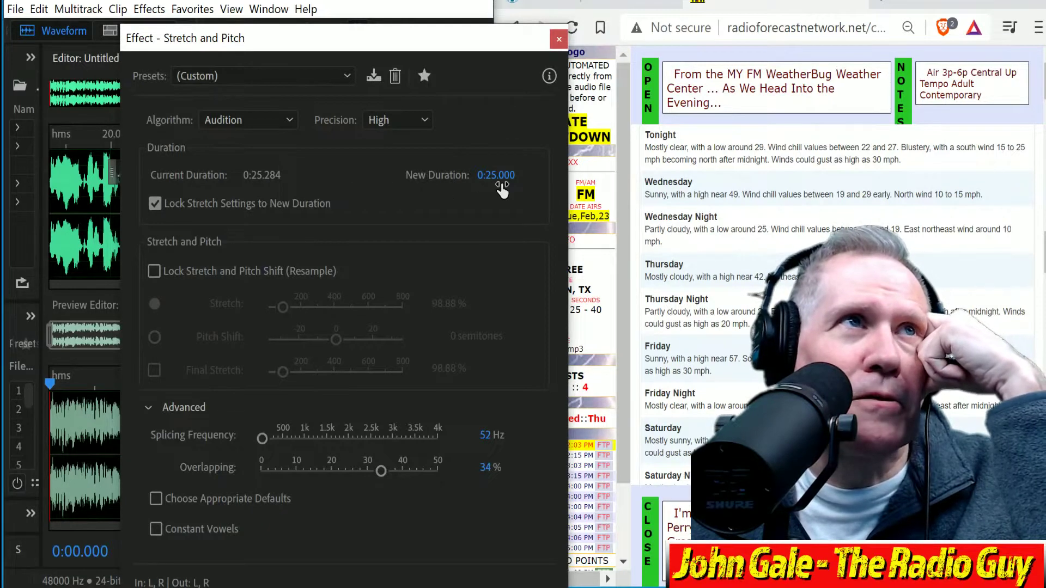
click(502, 175)
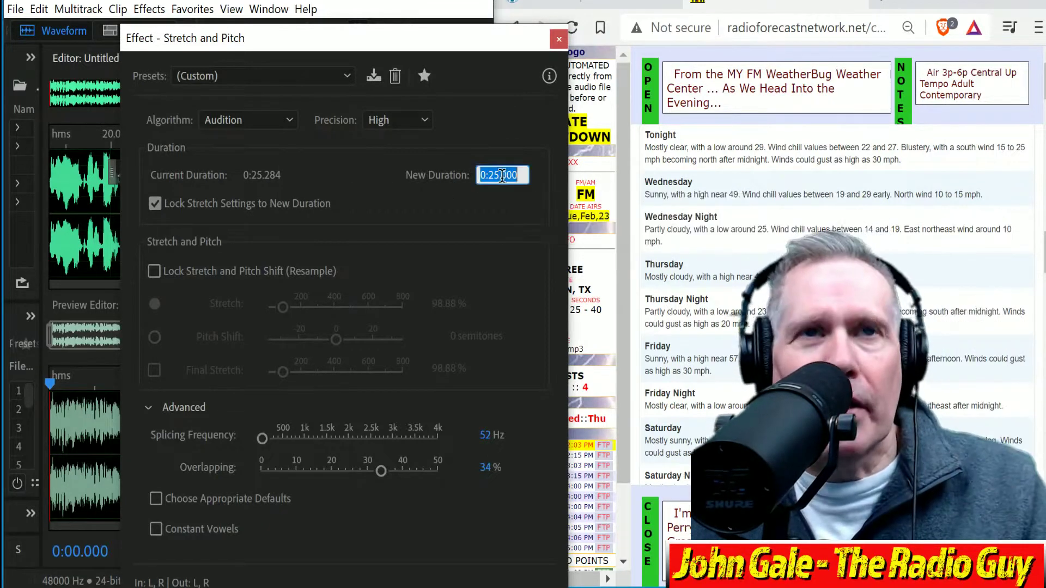
text(0:26.000)
key(Return)
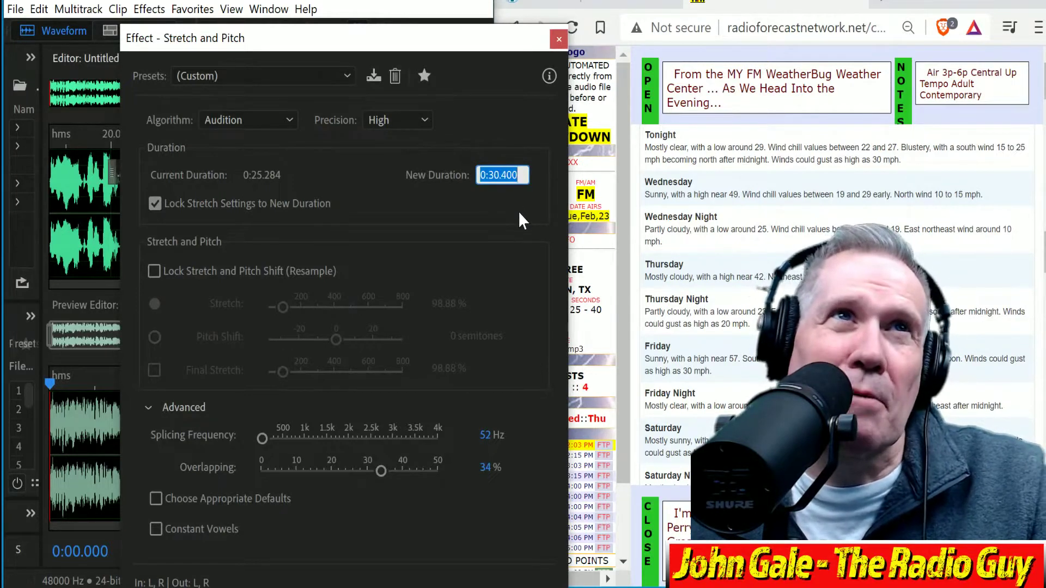
text(0:30.000)
key(Return)
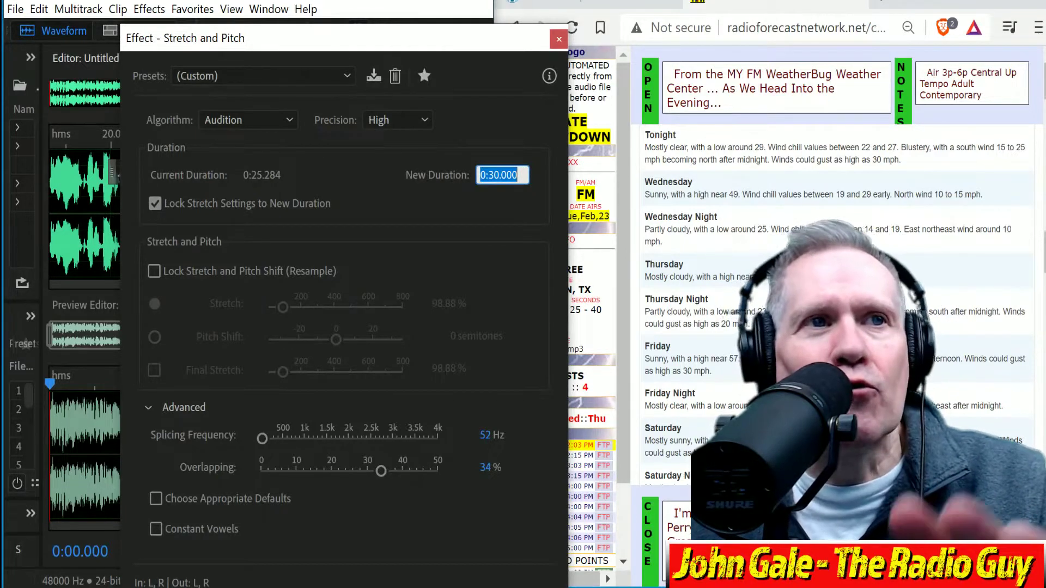
key(Return)
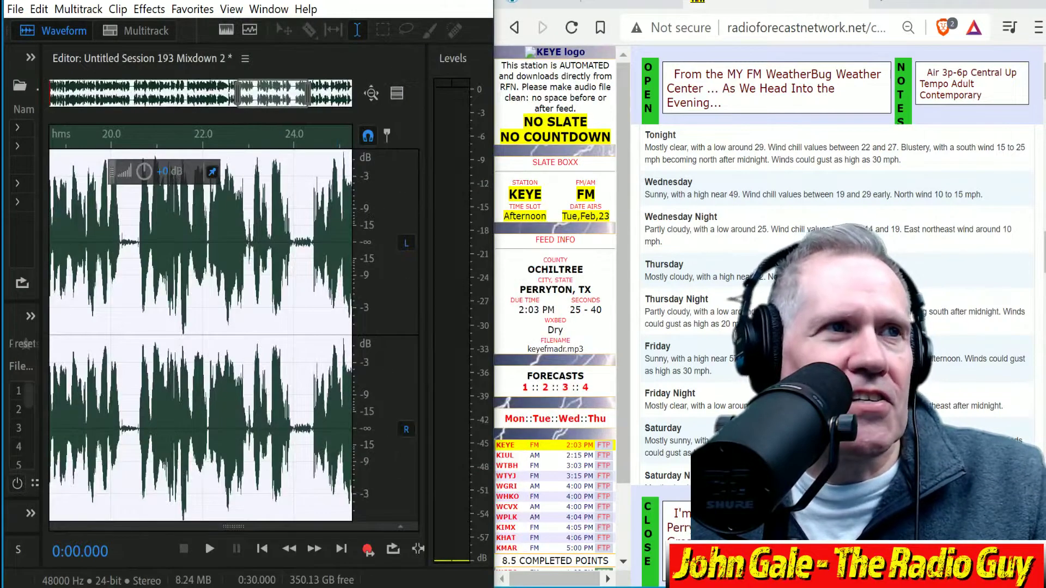
Play back the first part of the stretched mixdown to check how it sounds, and inspect its ending.
click(209, 549)
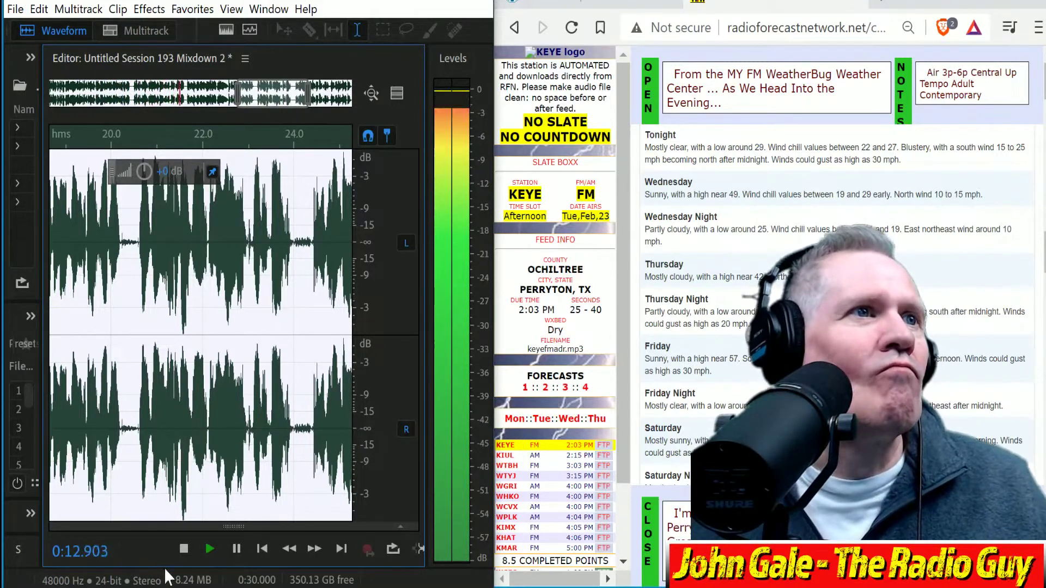
click(184, 551)
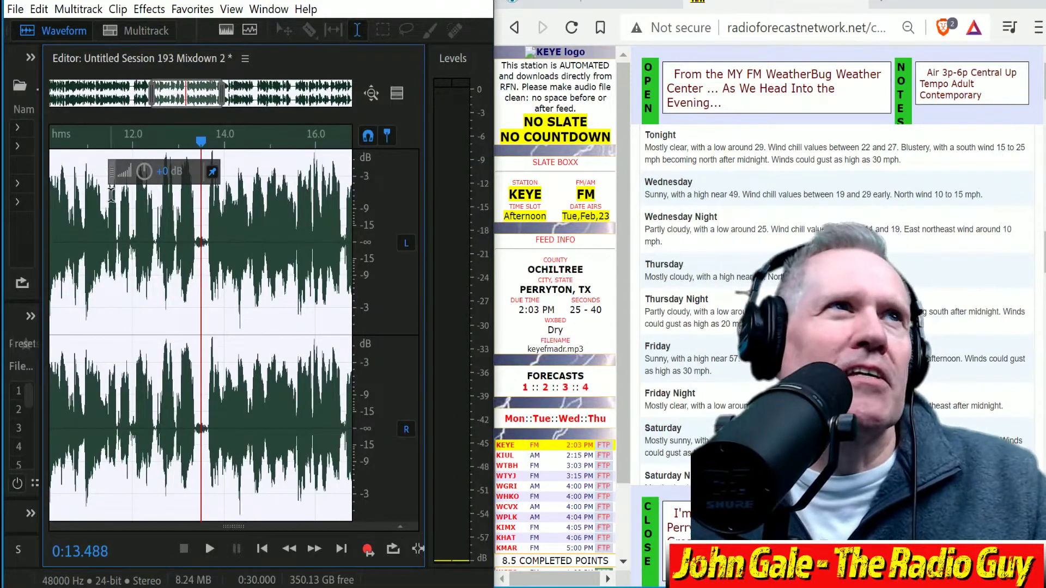
drag(199, 96, 453, 111)
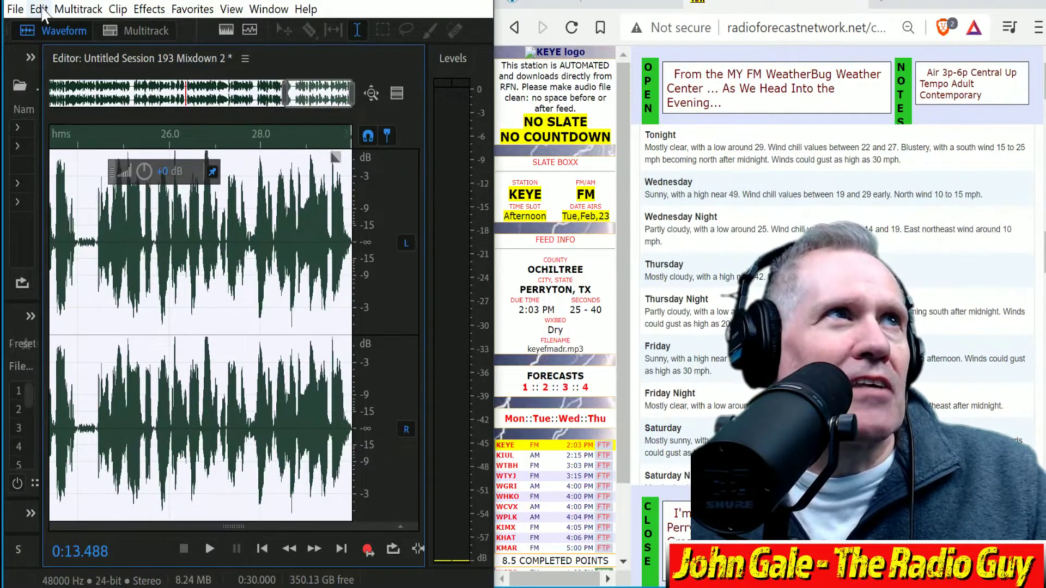
Undo the Stretch and Pitch effect on the mixdown.
click(39, 10)
mouse_move(64, 133)
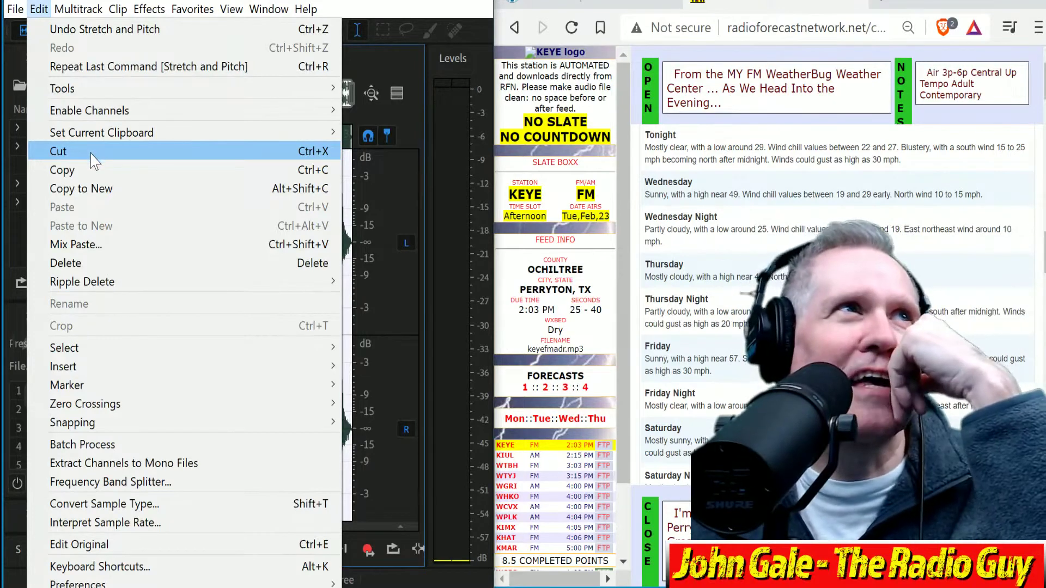
click(148, 5)
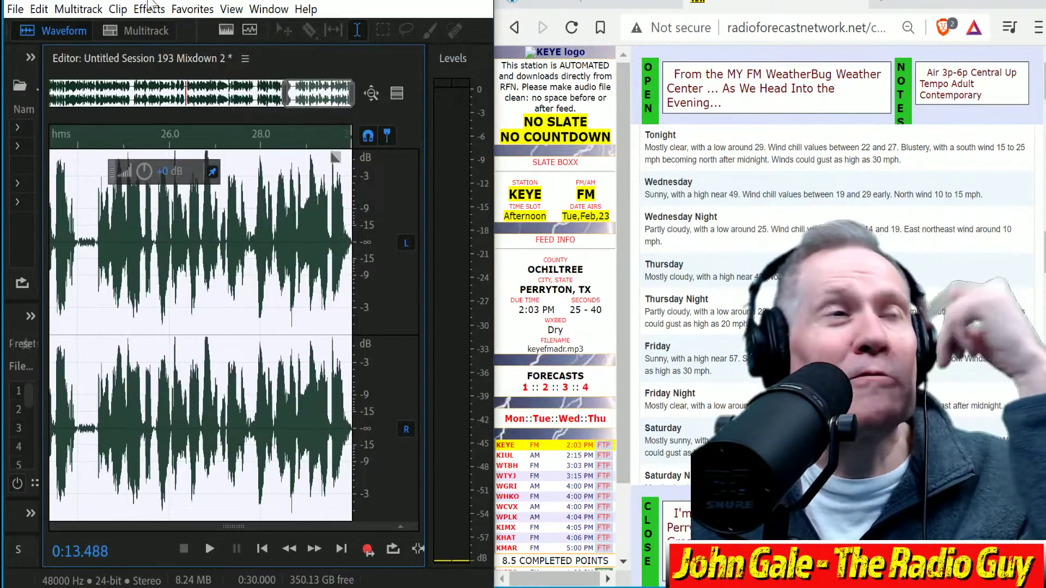
drag(285, 94, 320, 96)
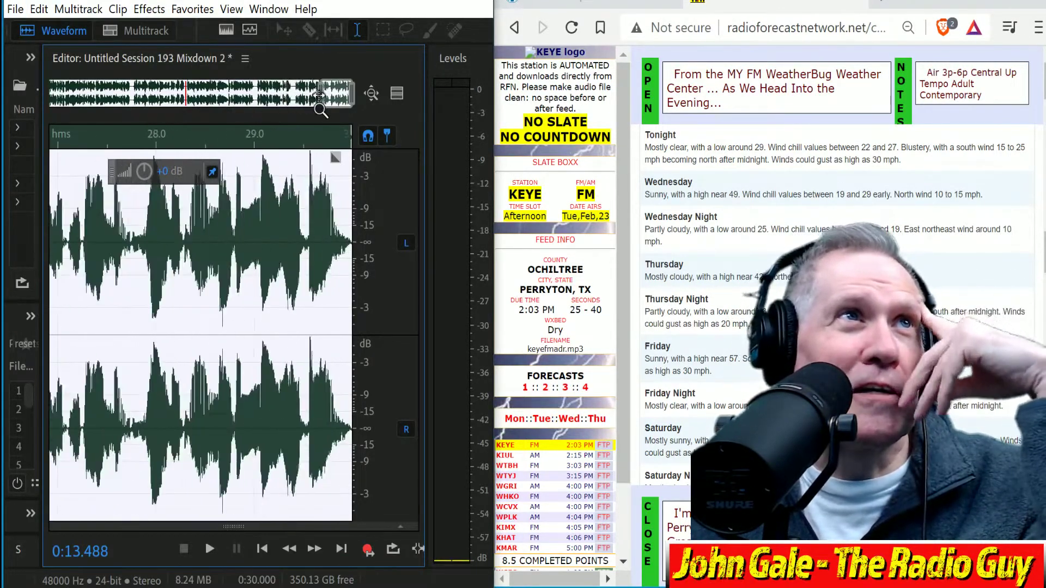
double_click(319, 96)
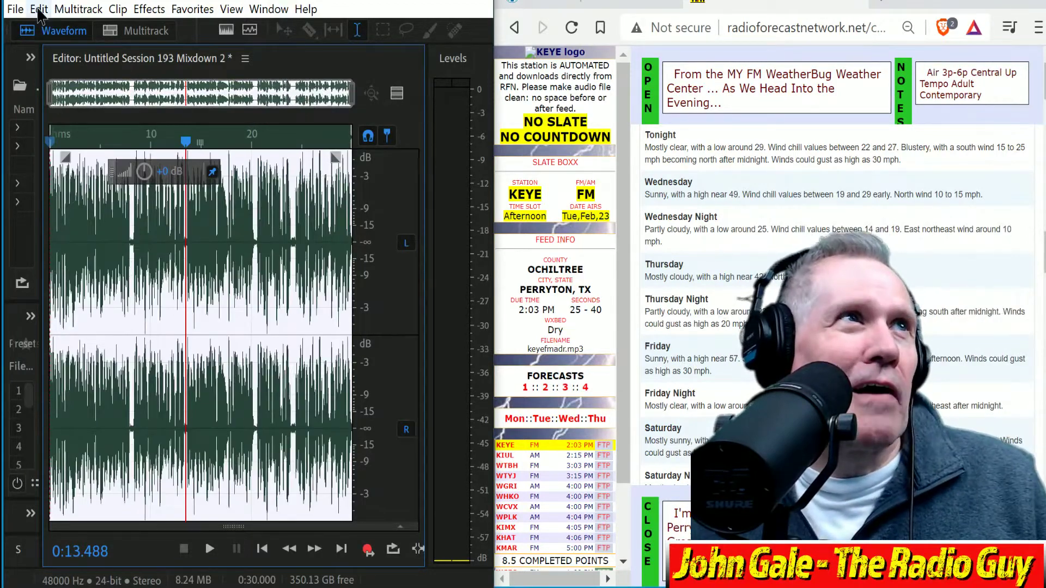
click(39, 9)
click(66, 29)
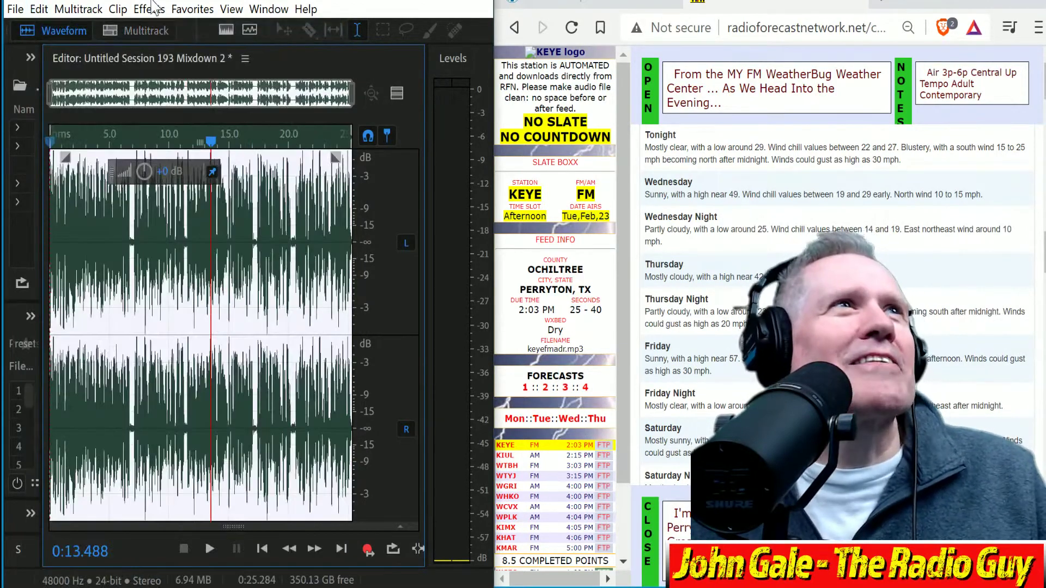
Stretch the mixdown to a new duration of 0:20.000 with the Stretch and Pitch effect.
click(154, 8)
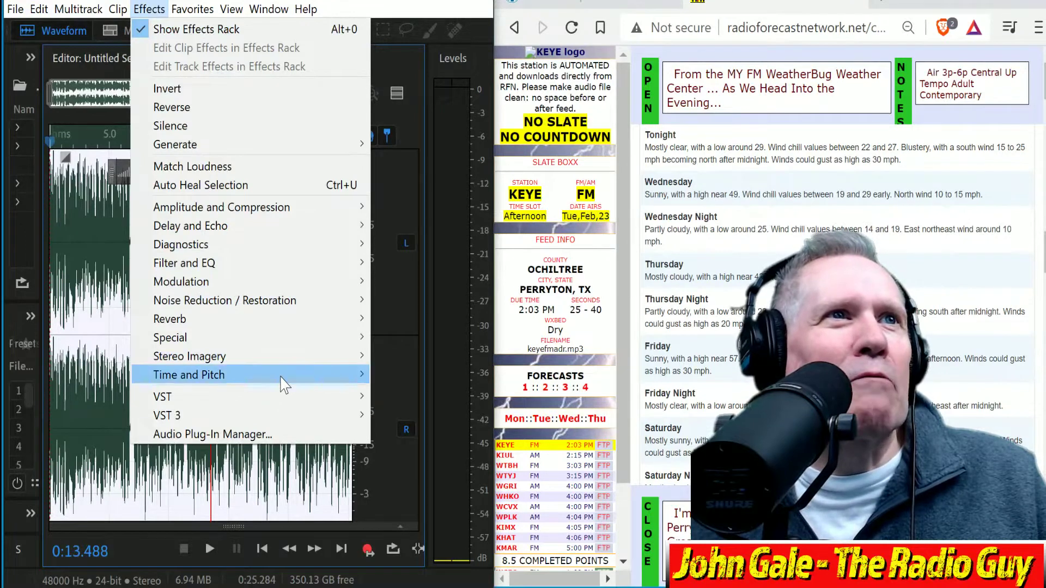
mouse_move(283, 384)
click(477, 449)
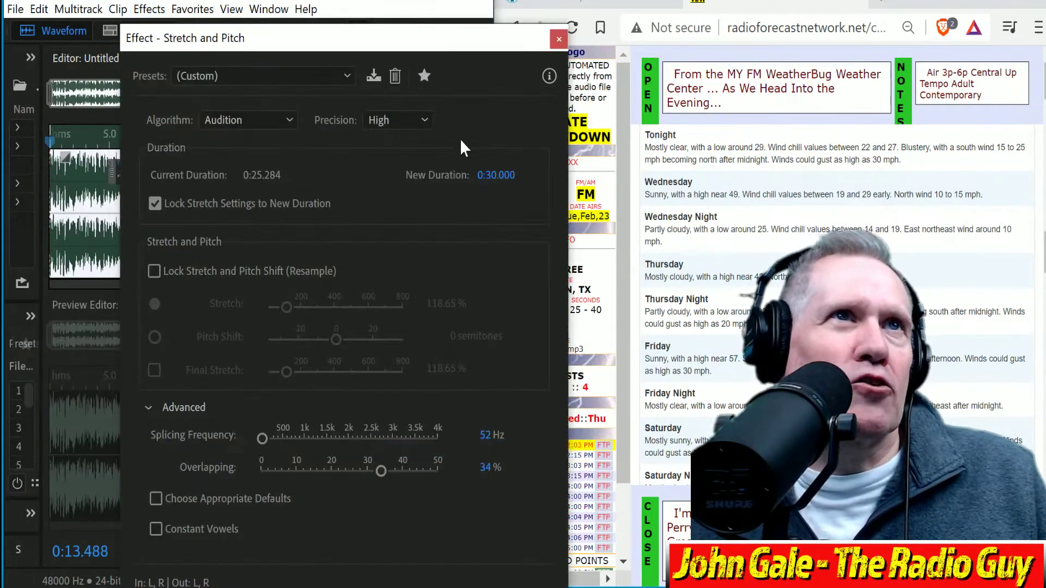
click(495, 173)
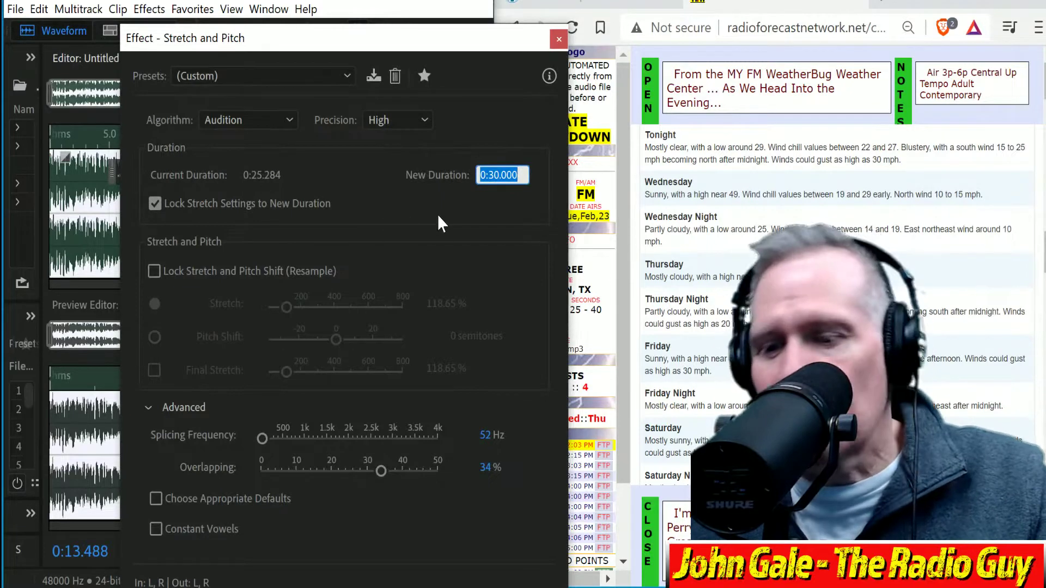
click(497, 174)
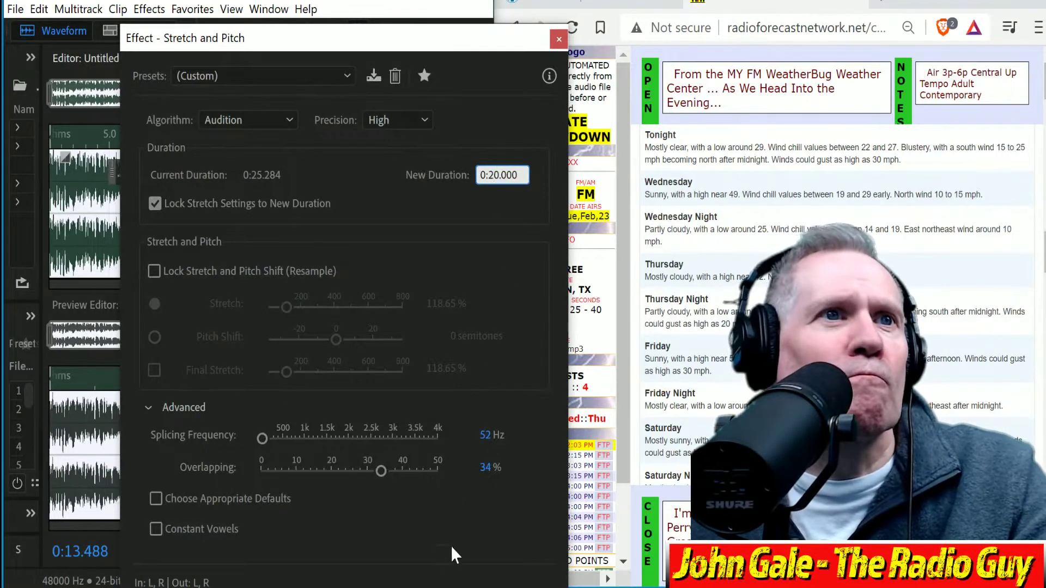
text(2)
key(Return)
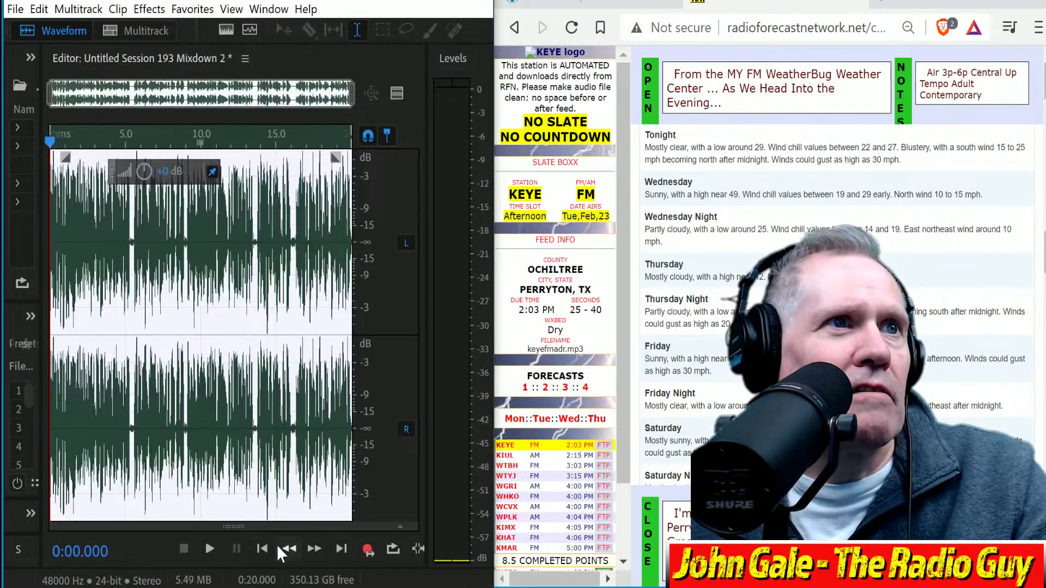
Play back the opening of the shortened mixdown to check how it sounds, and undo the Stretch and Pitch effect.
click(207, 549)
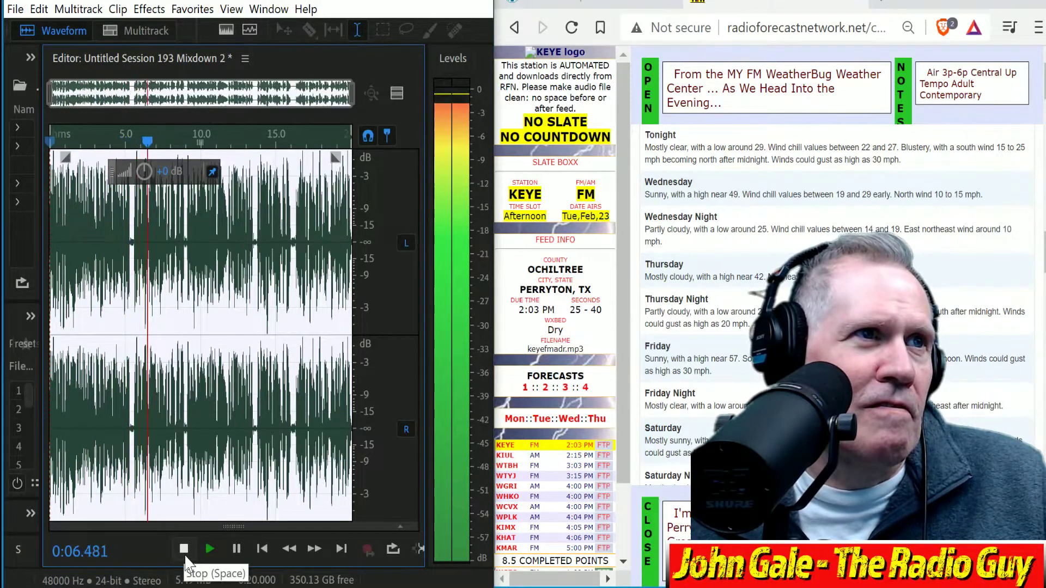
click(185, 549)
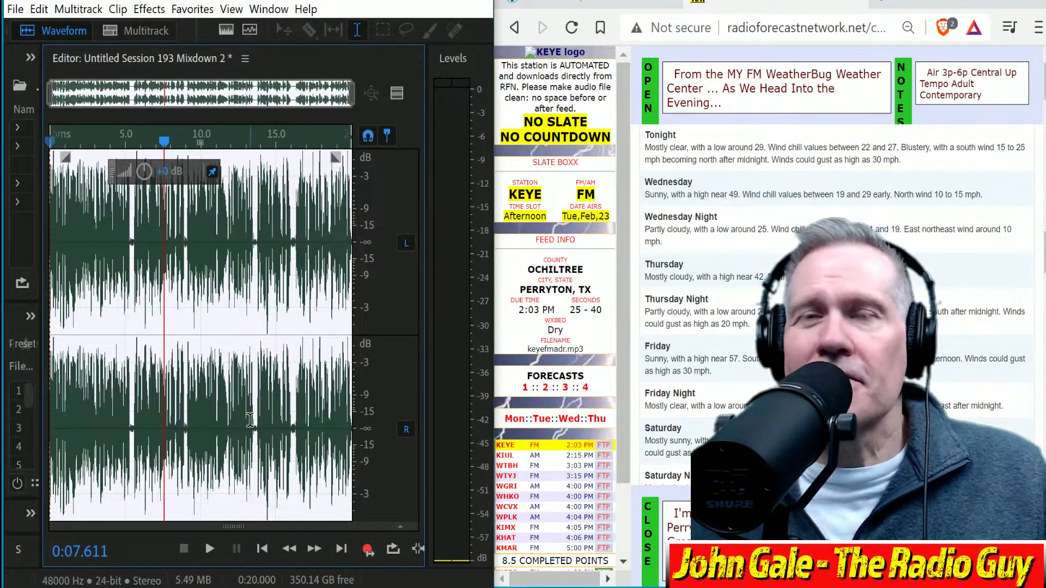
click(38, 9)
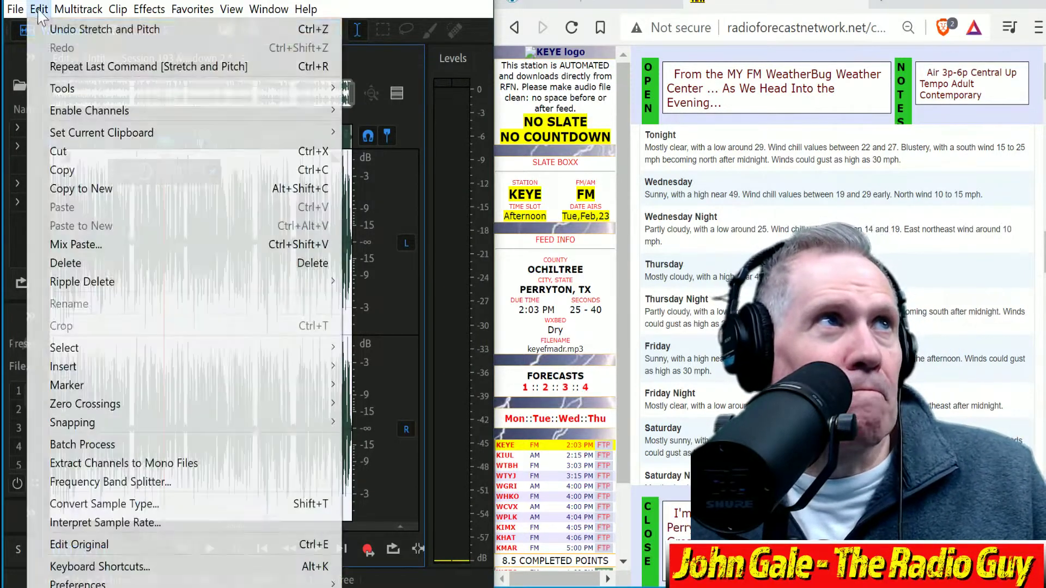
click(71, 27)
Set the mixdown's duration to 0:25.000 with the Stretch and Pitch effect, and briefly play its opening.
click(191, 9)
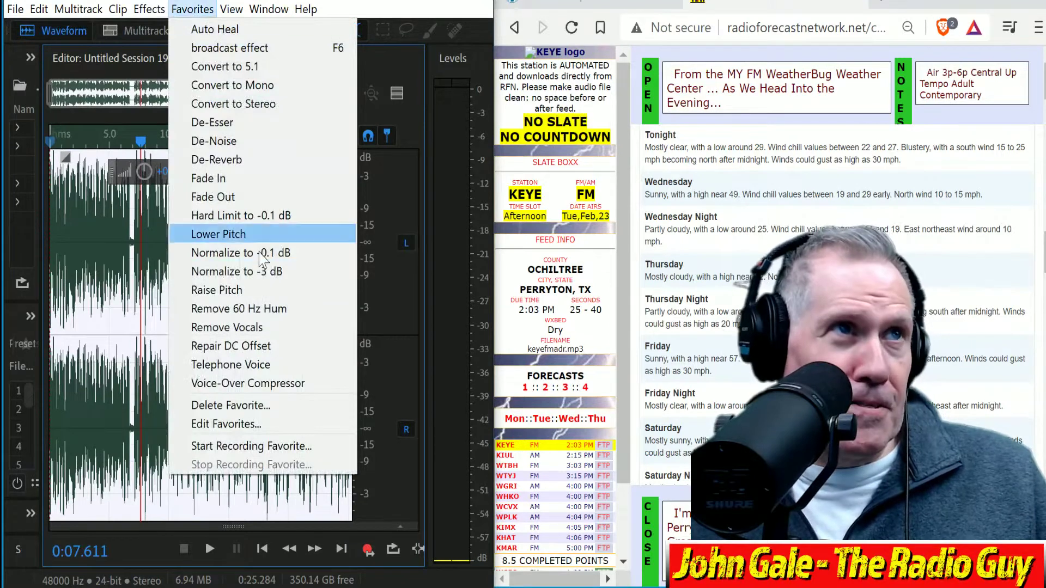
click(149, 9)
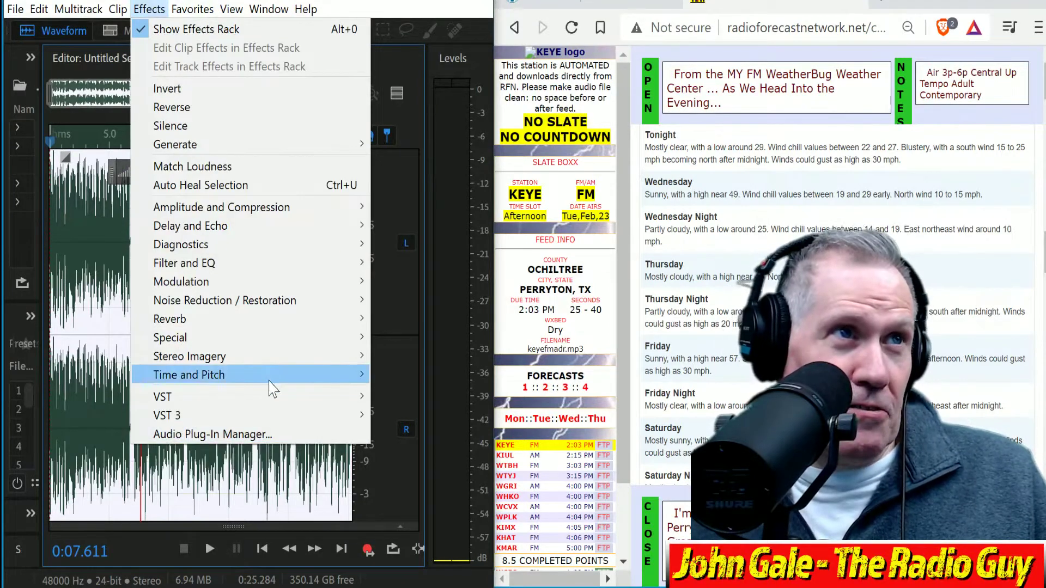
mouse_move(272, 380)
click(446, 450)
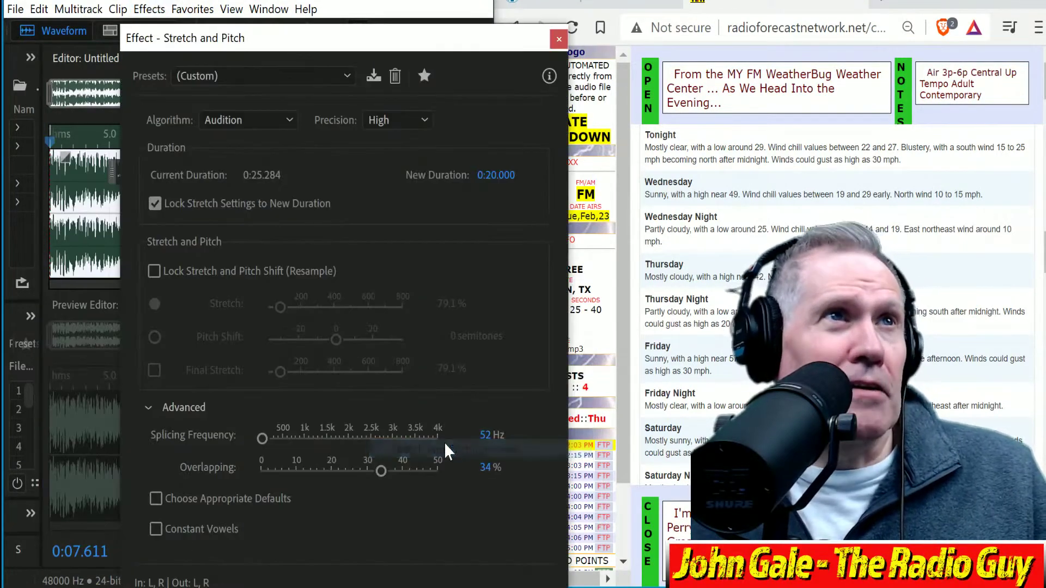
click(495, 177)
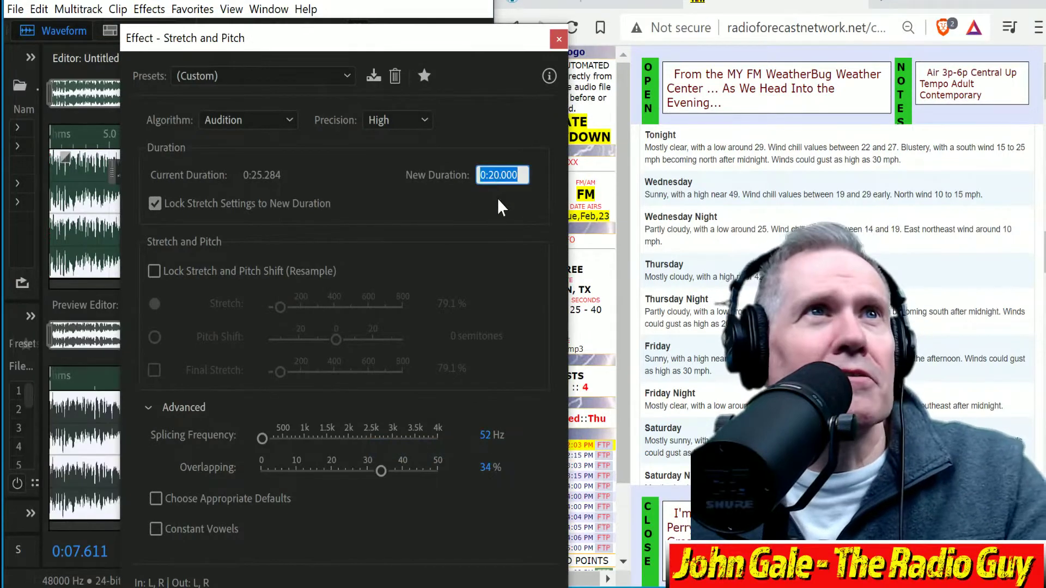
click(495, 175)
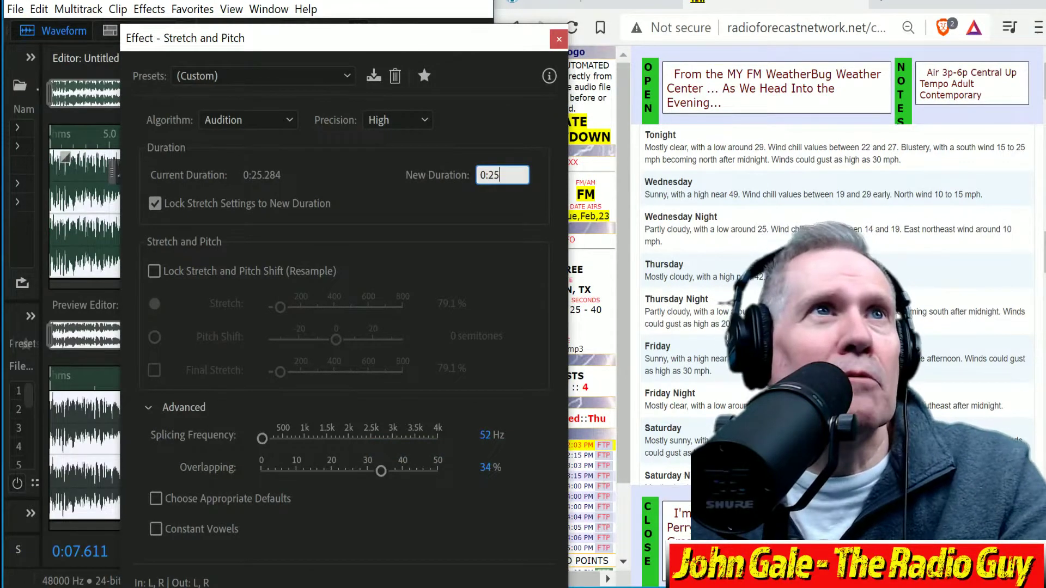
text(5.000)
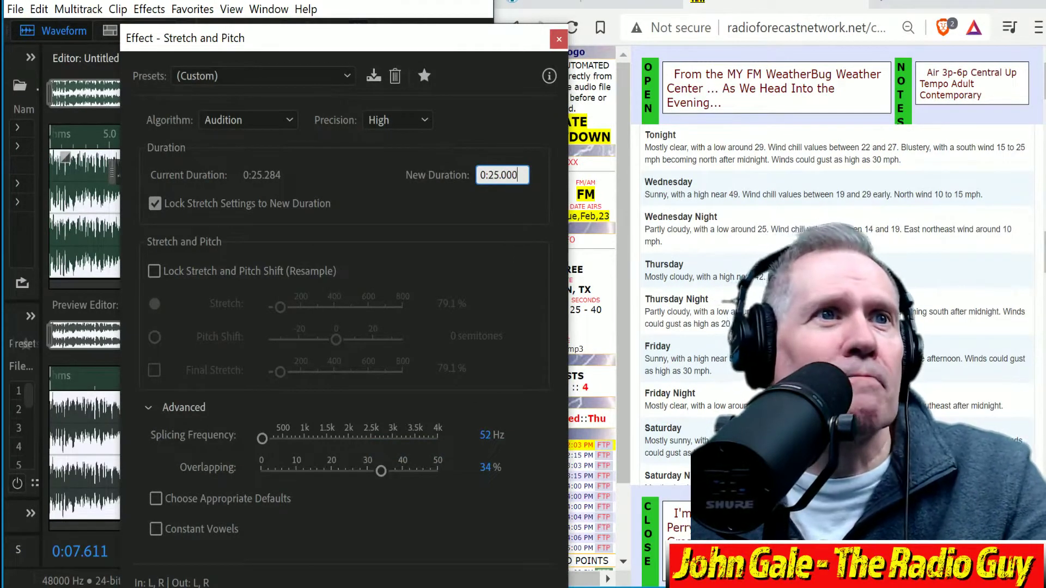
key(Return)
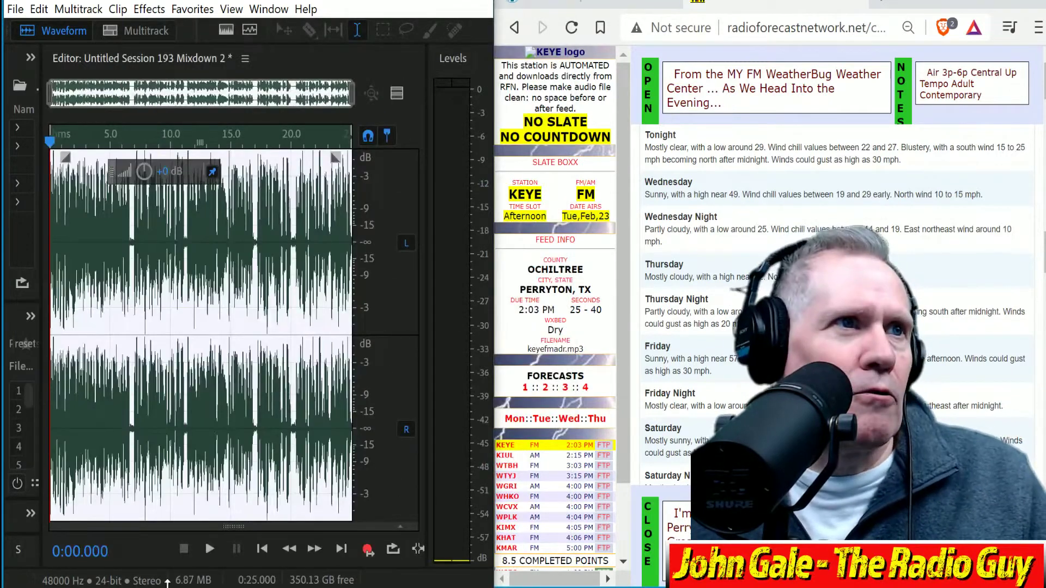
click(210, 550)
click(184, 548)
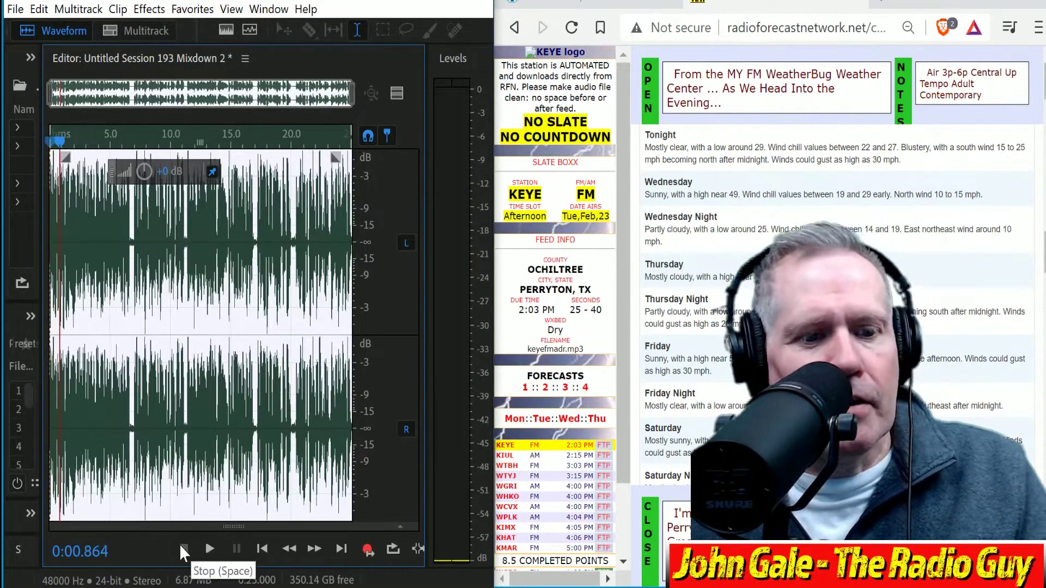
Open the KEYE FM feed's FTP page for its suggested file name and export the mixdown to E: as keyefmadr.mp3, overwriting the existing file.
key(ctrl+shift+e)
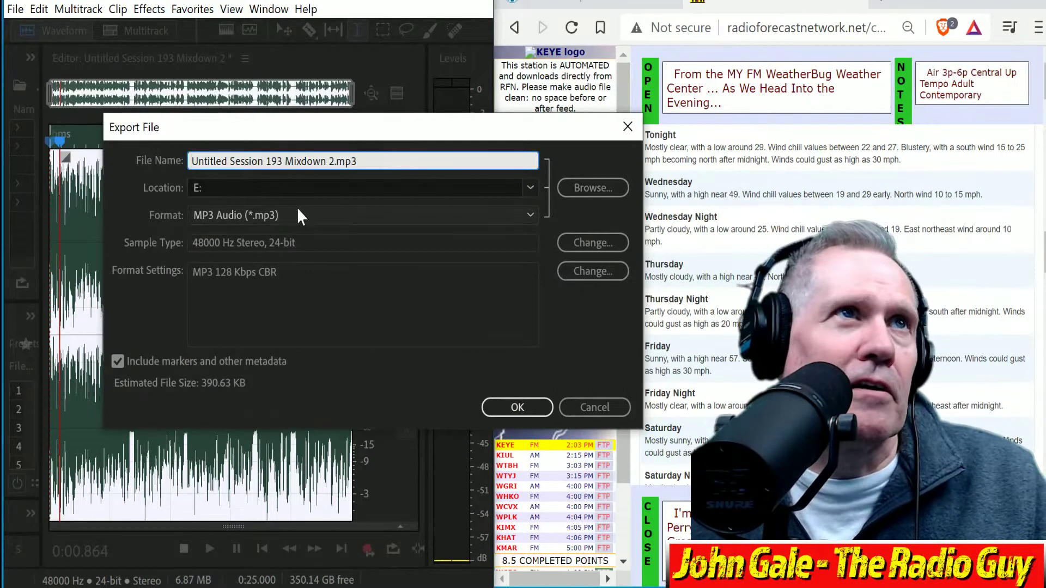
drag(333, 153, 3, 185)
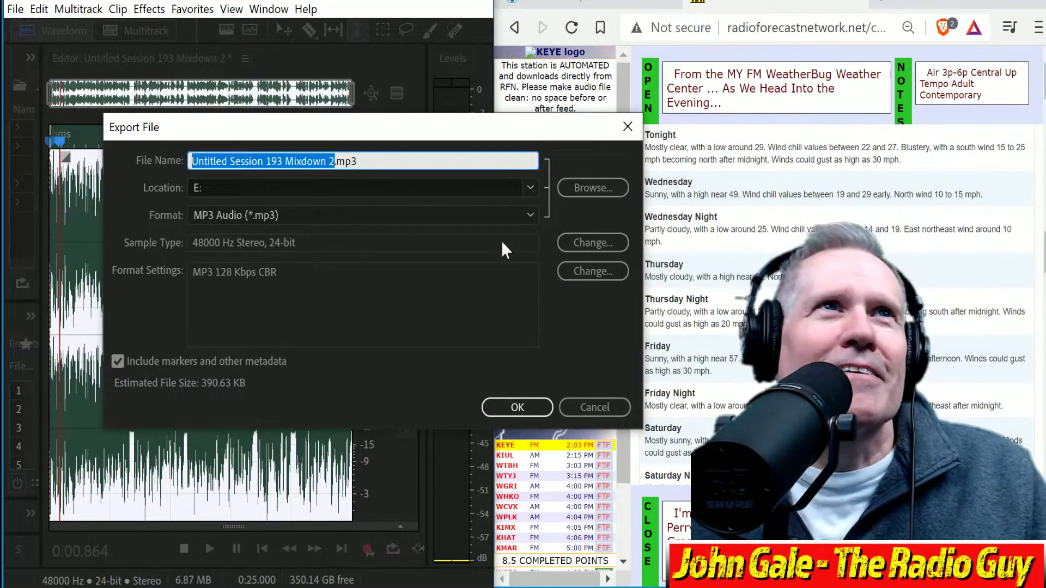
drag(500, 138, 406, 118)
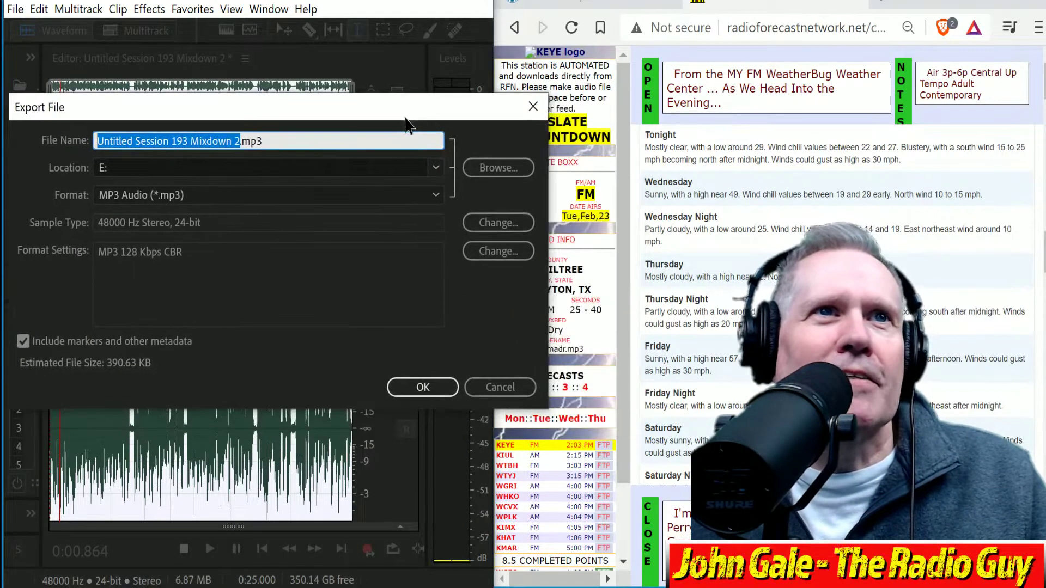
click(609, 445)
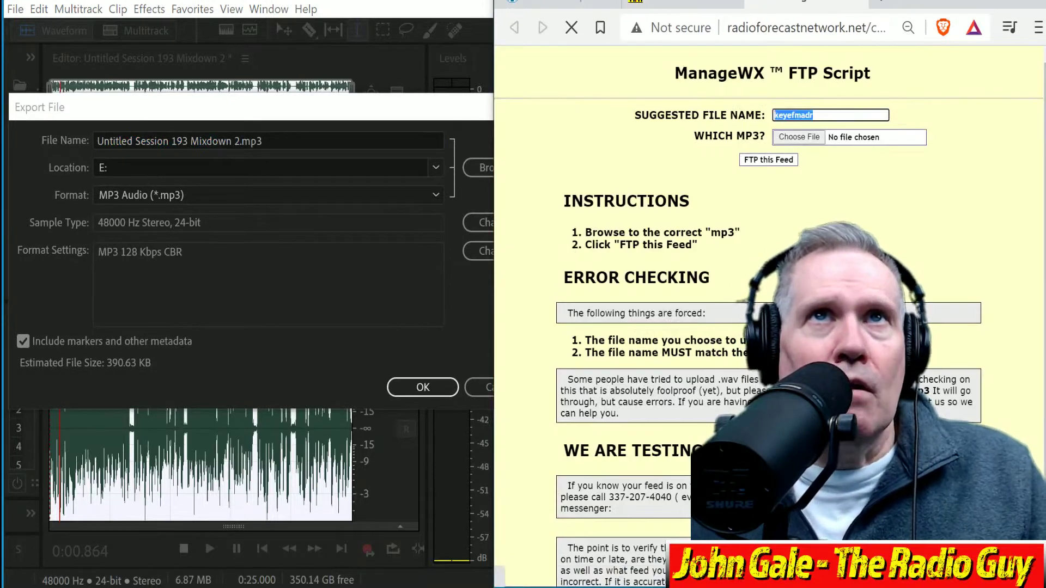
click(238, 142)
drag(238, 142, 6, 136)
text(keyefmadr)
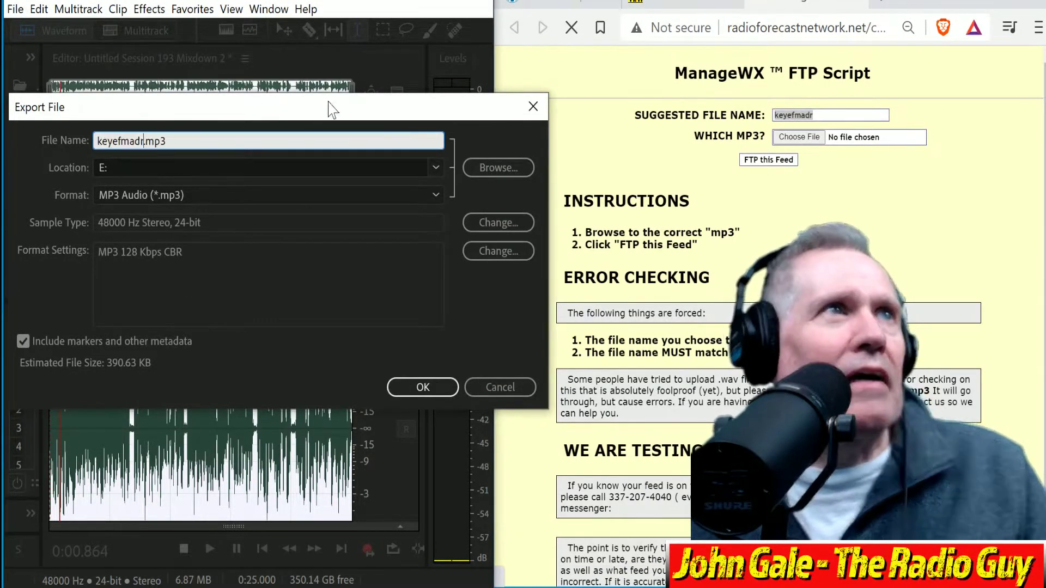
drag(364, 114, 440, 151)
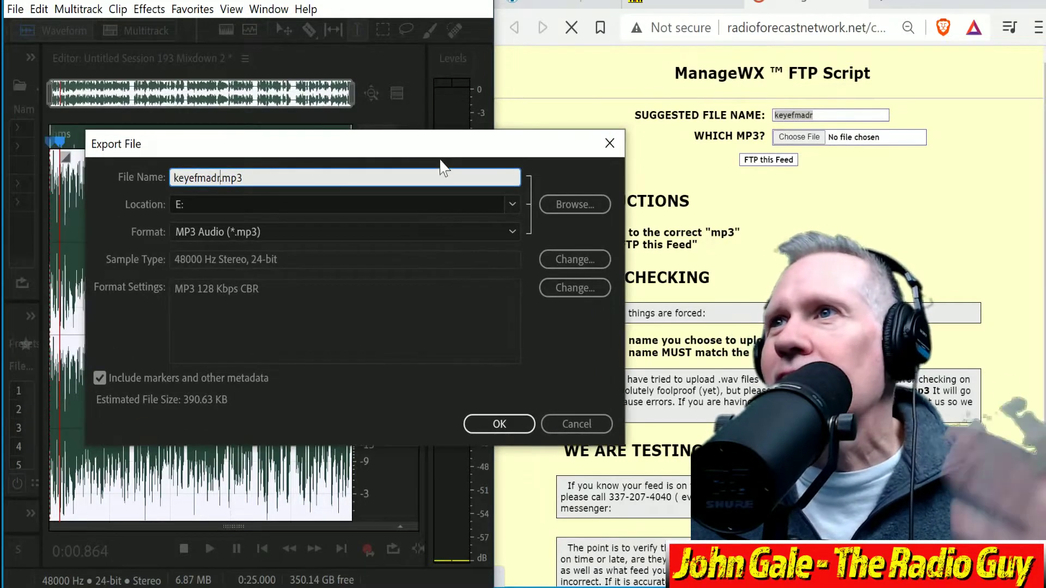
click(480, 428)
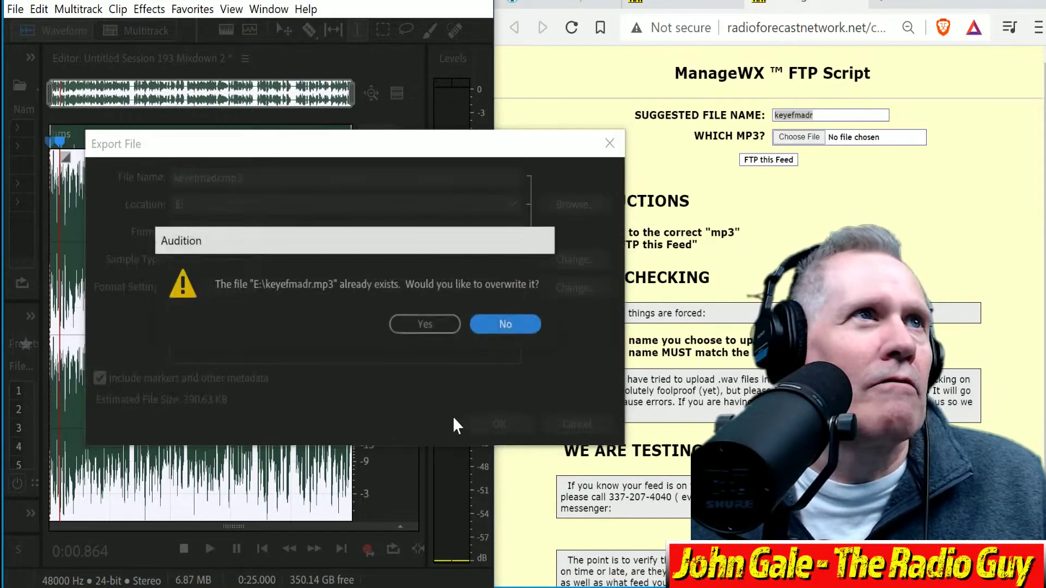
click(419, 327)
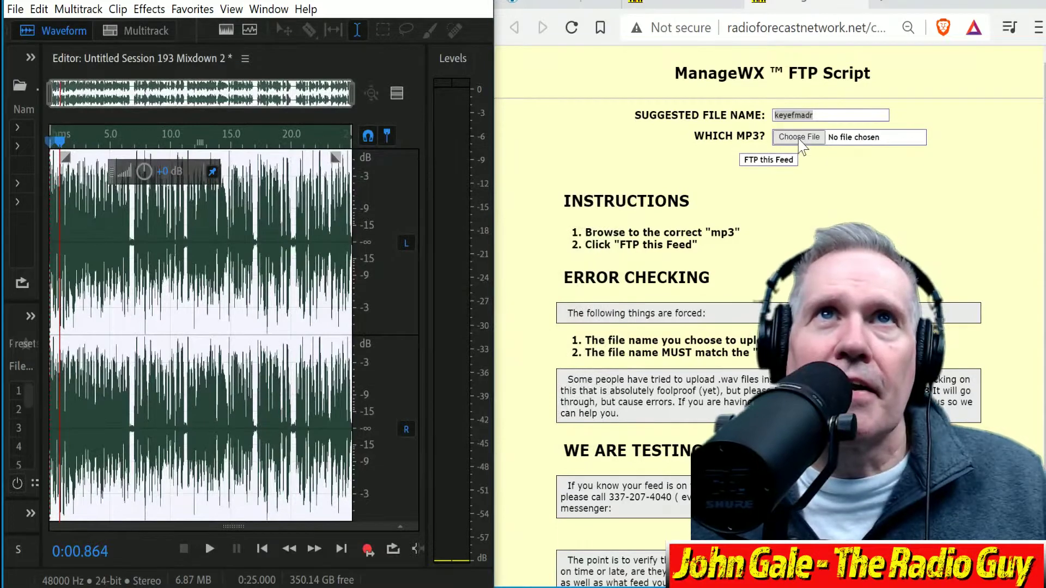
Upload keyefmadr.mp3 from drive E: through the ManageWX FTP Script page and close the results page.
click(798, 137)
click(709, 111)
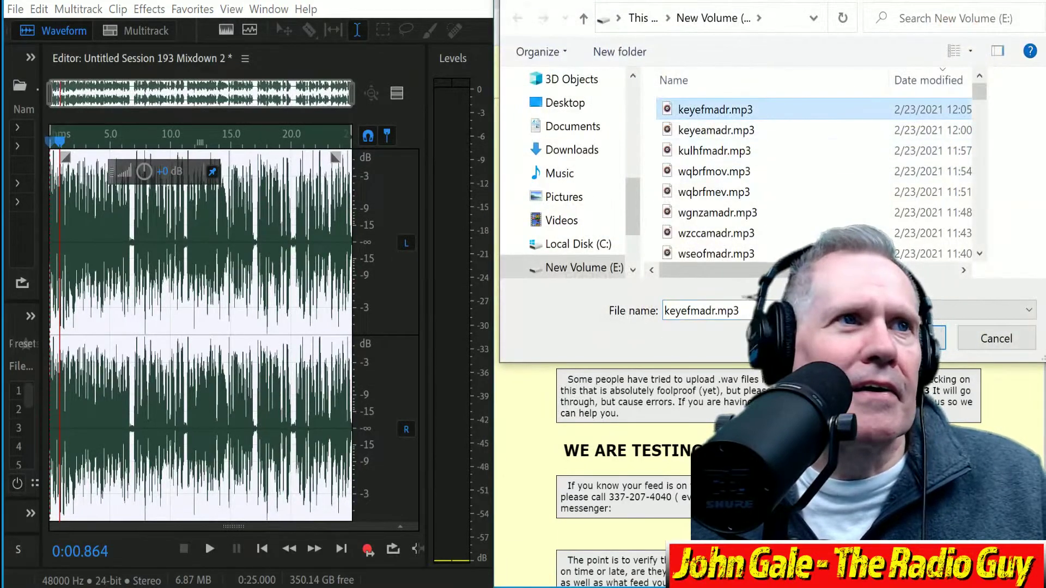
key(Return)
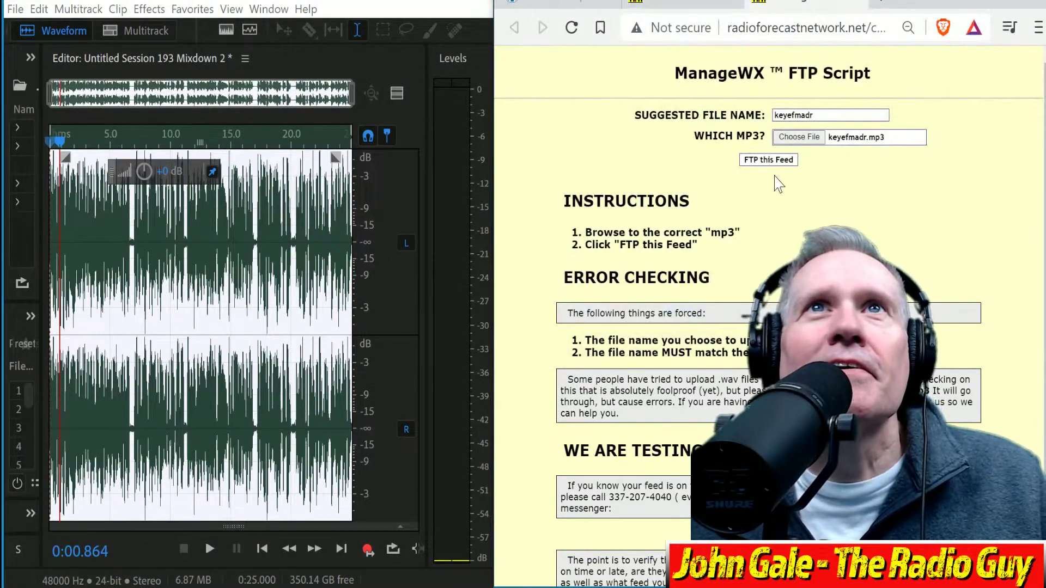
click(767, 163)
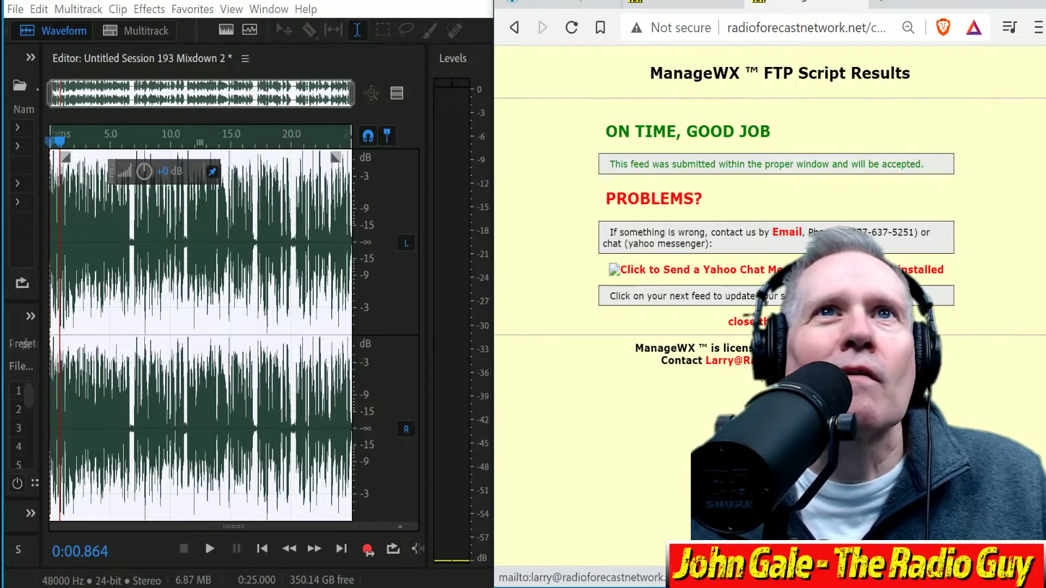
click(744, 321)
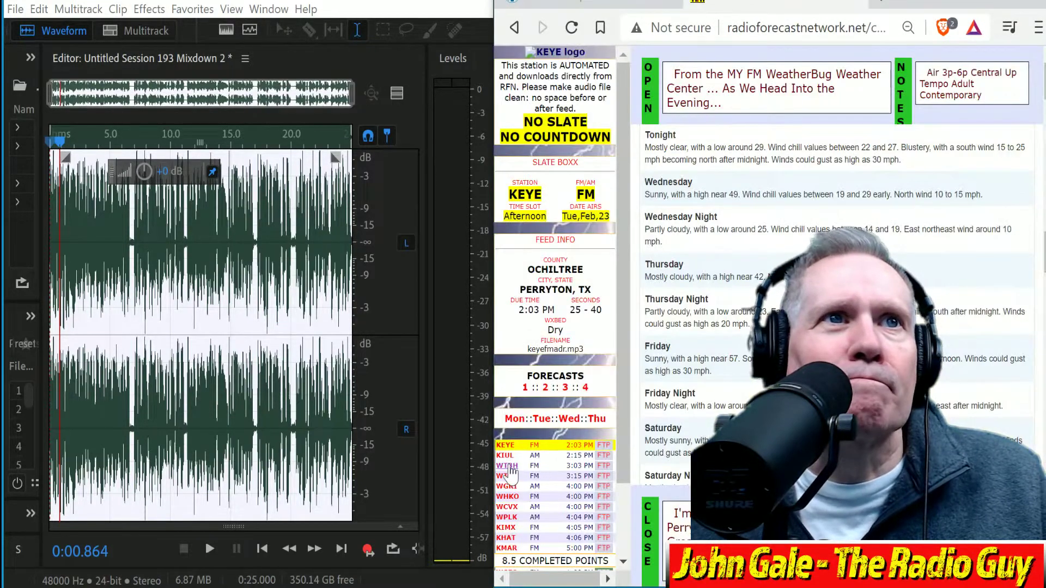
Load the KIUL AM feed in ManageWX and close all open files in Audition without saving any changes.
click(505, 458)
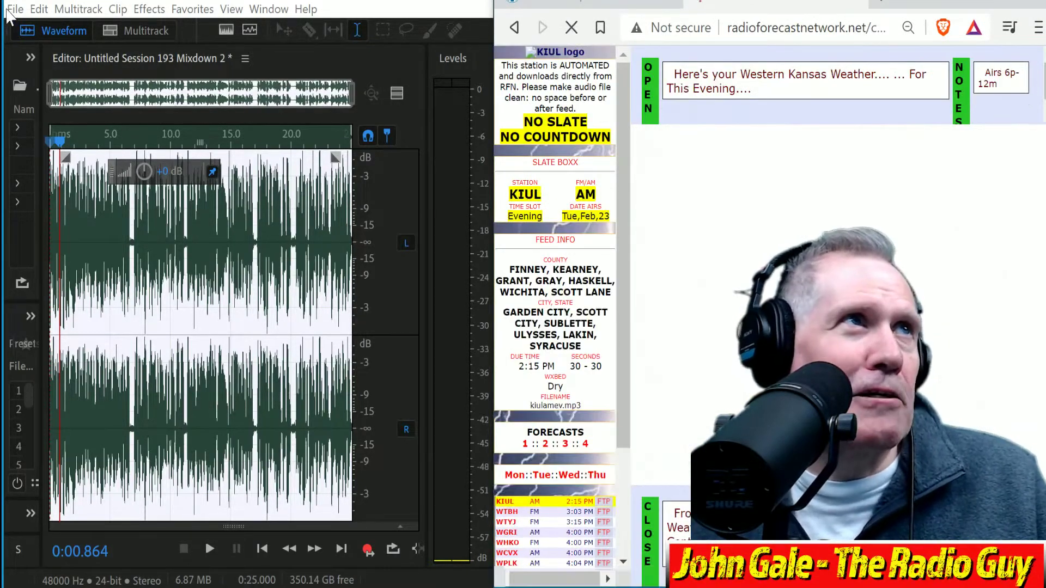
click(15, 9)
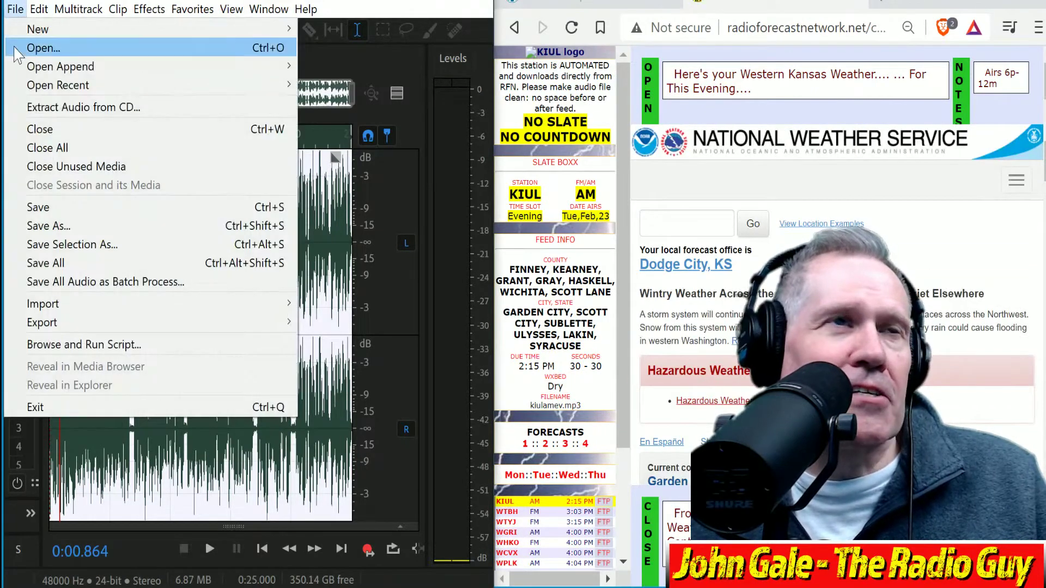
click(51, 148)
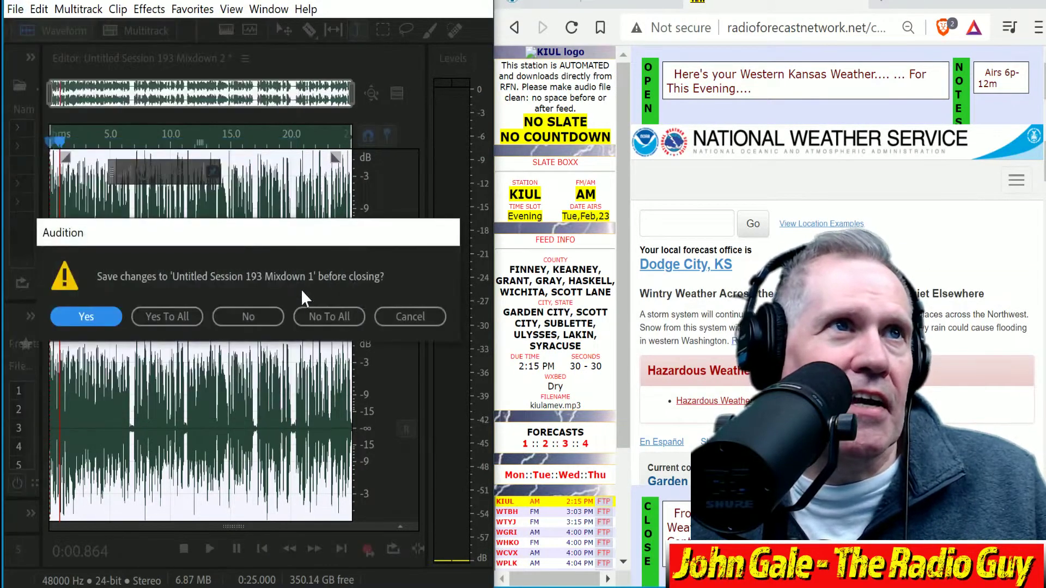
click(318, 320)
Create a new multitrack session from the DRY NEW template and start recording the KIUL forecast on the voice track.
click(159, 31)
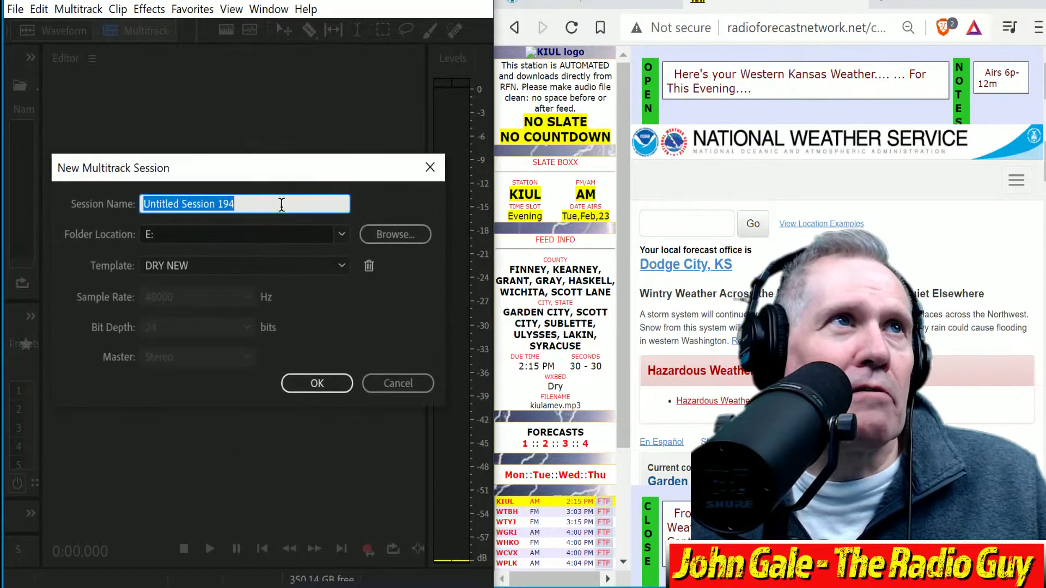
click(338, 265)
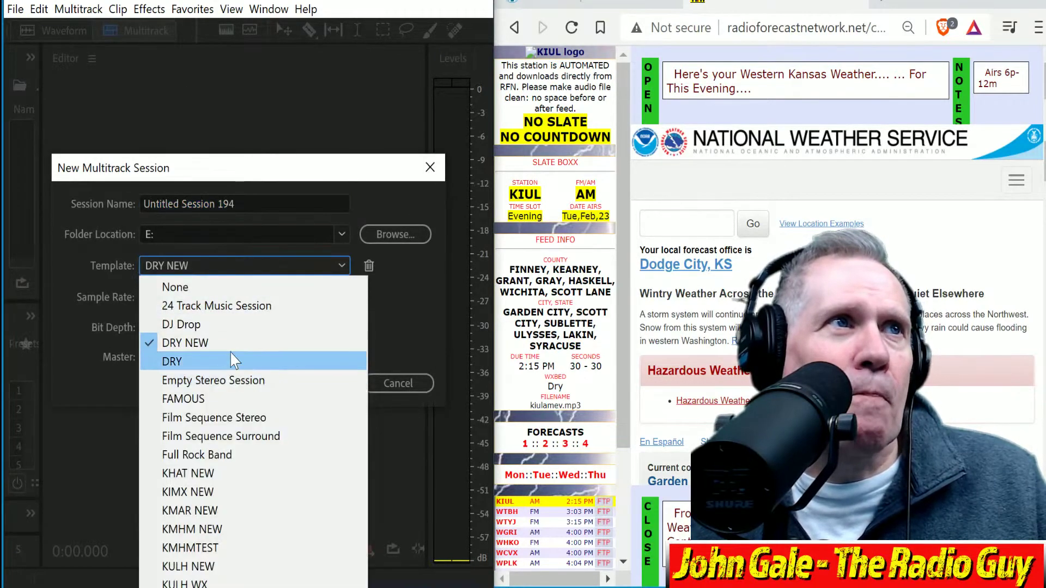
click(231, 348)
click(304, 381)
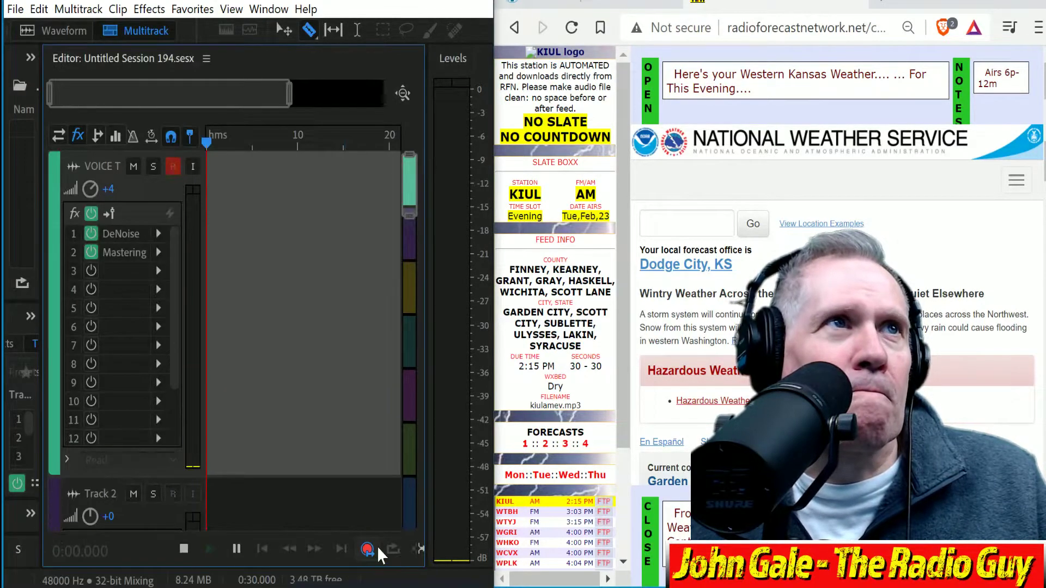
click(367, 551)
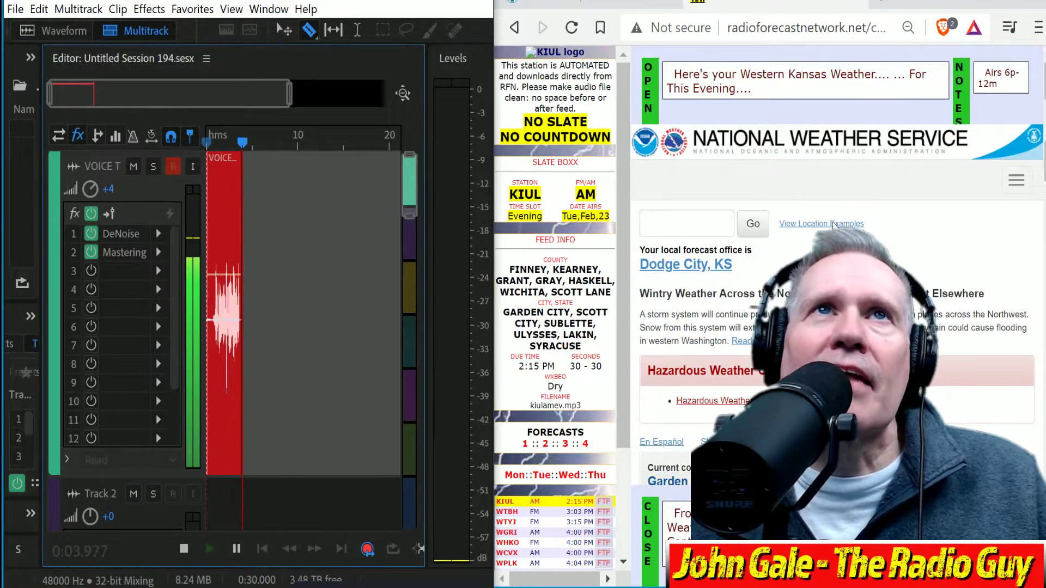
Highlight the opening line and the Tonight through Thursday entries of the KIUL detailed forecast, and start the feed timer.
scroll(877, 209, down, 7)
scroll(876, 208, down, 5)
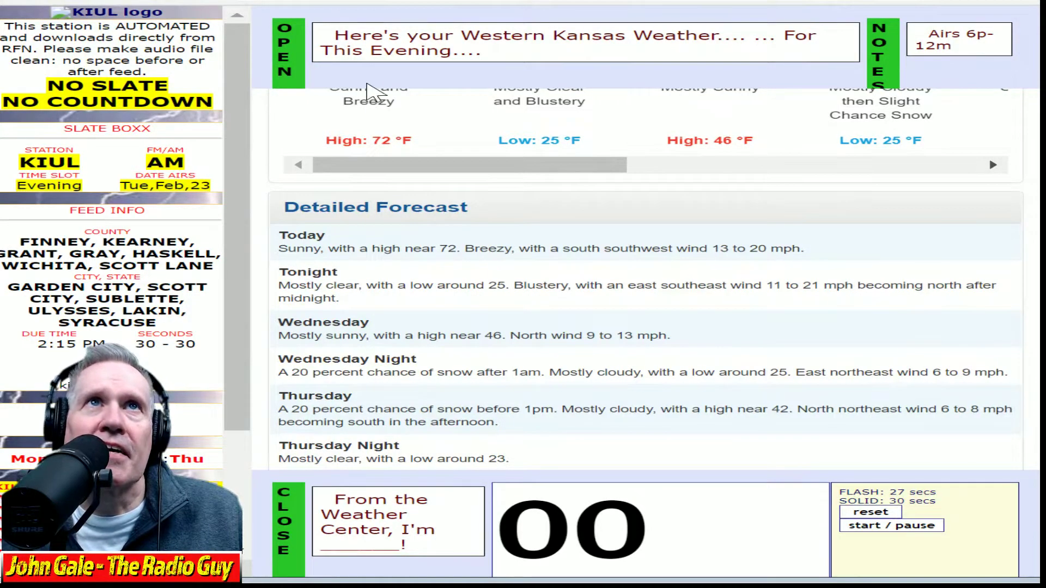
key(ctrl+a)
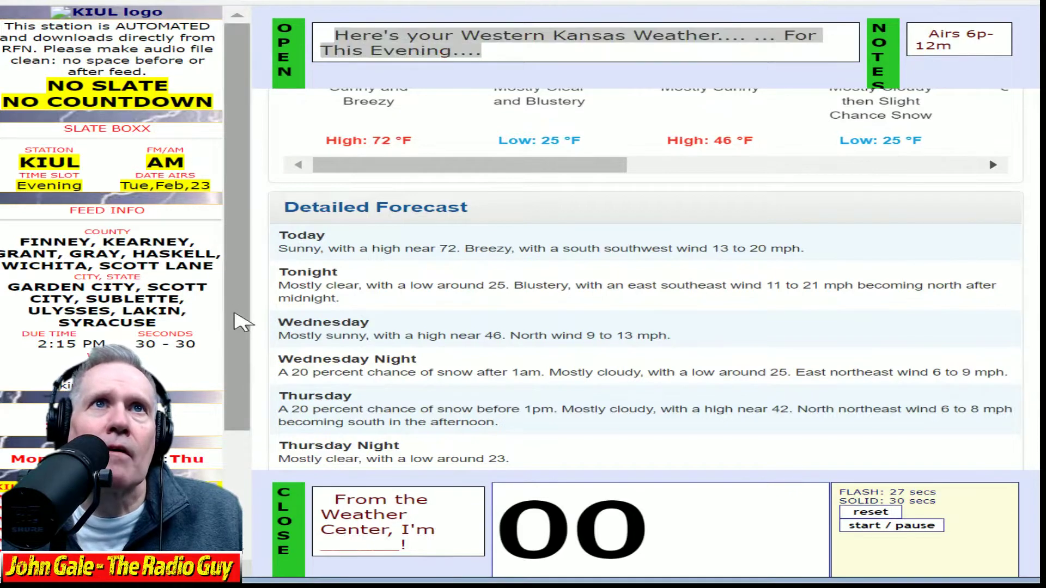
drag(287, 273, 461, 422)
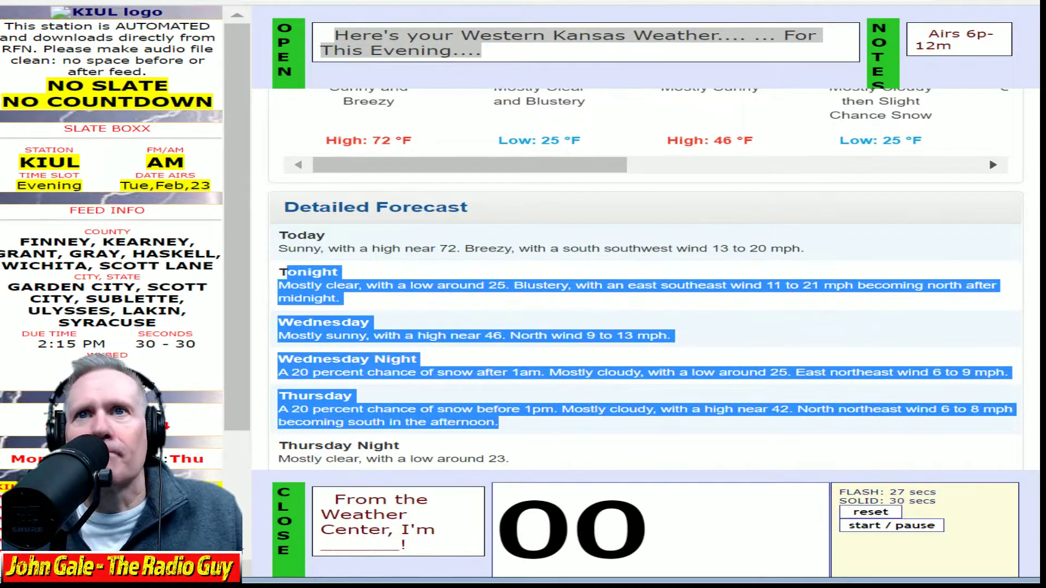
click(921, 532)
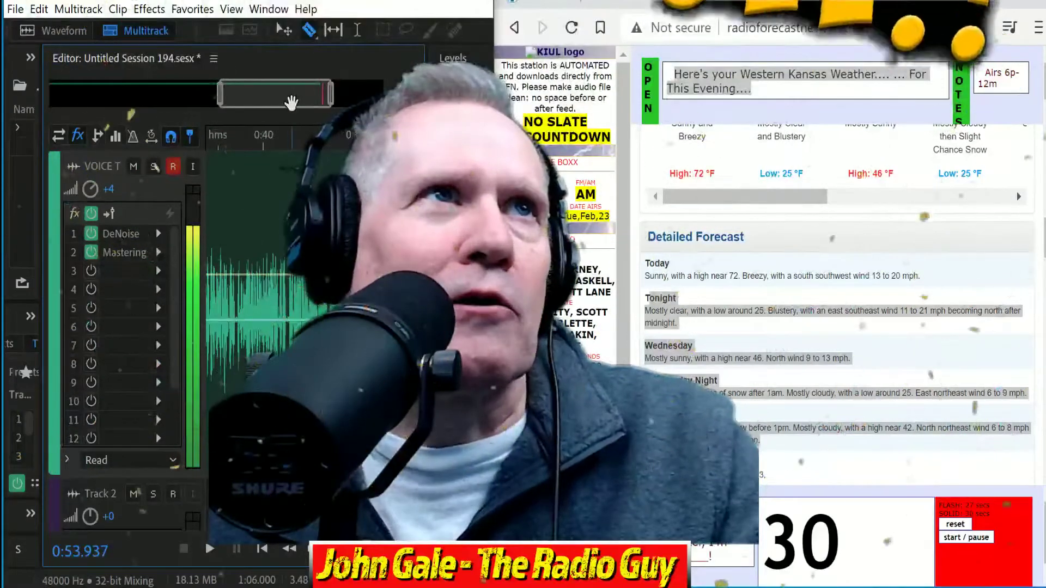
Split the voice clip just before the final take, delete the earlier part and move the remaining clip to the session start.
drag(291, 102, 208, 101)
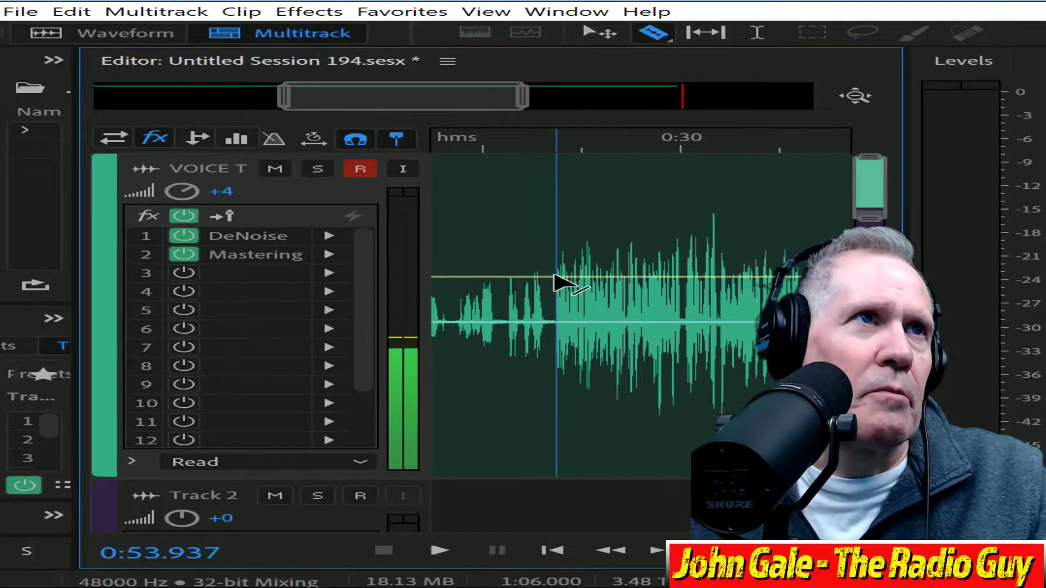
click(551, 284)
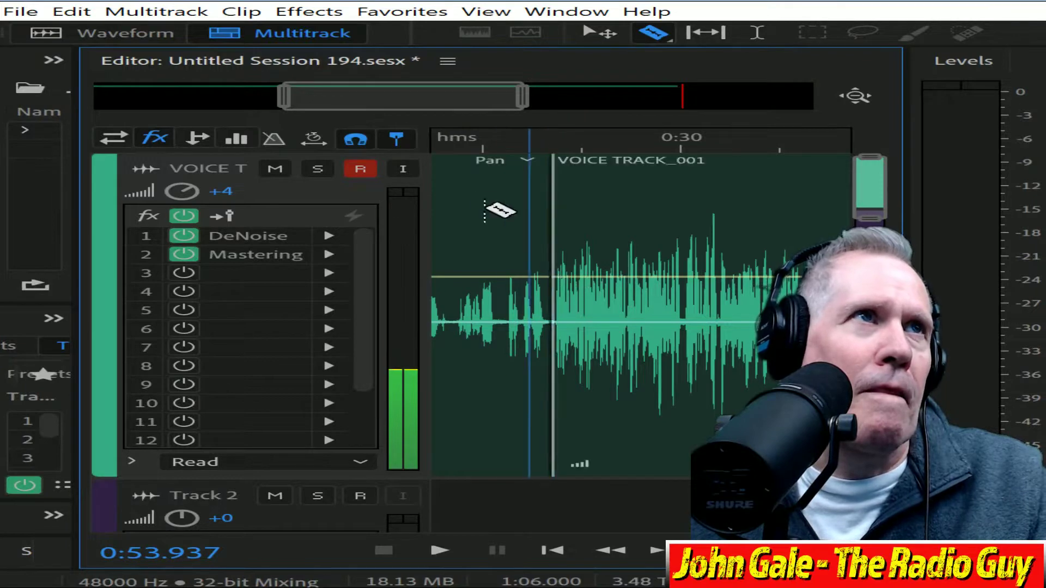
key(Delete)
drag(612, 167, 16, 166)
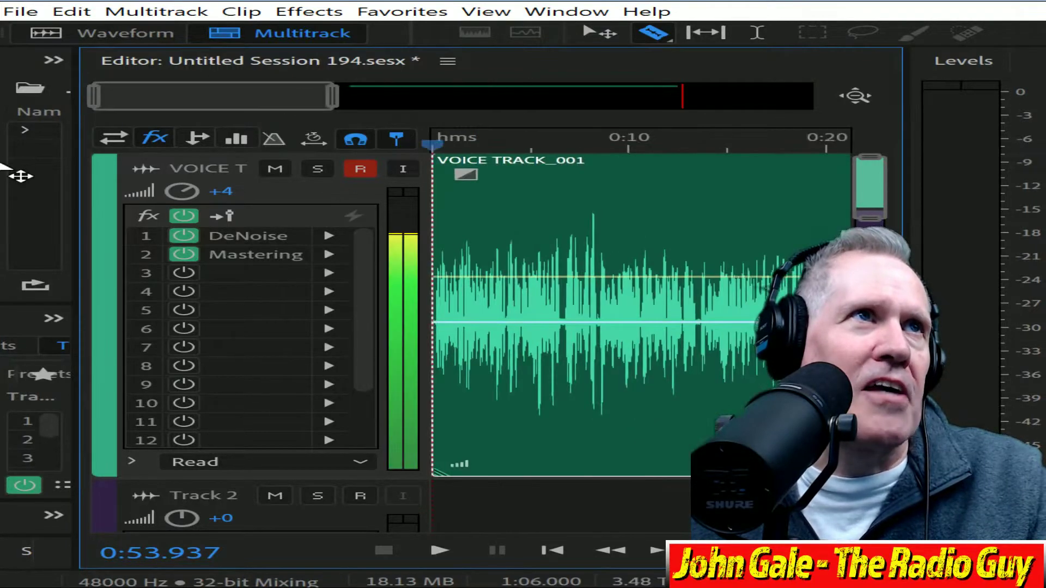
Mix down the entire session to a new file and apply the level processing to the whole waveform.
drag(160, 101, 222, 96)
key(ctrl+shift+alt+m)
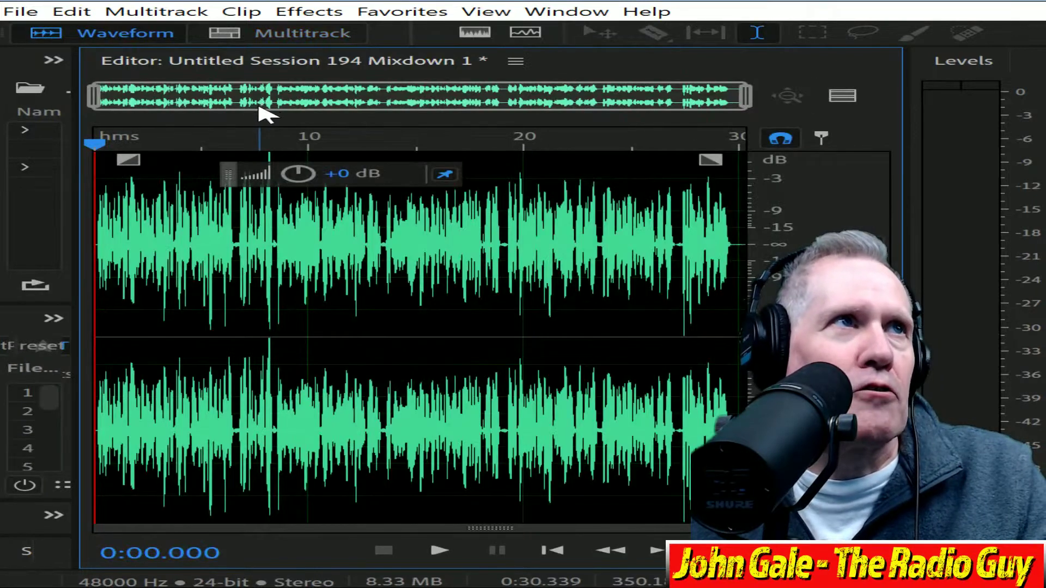
key(ctrl+r)
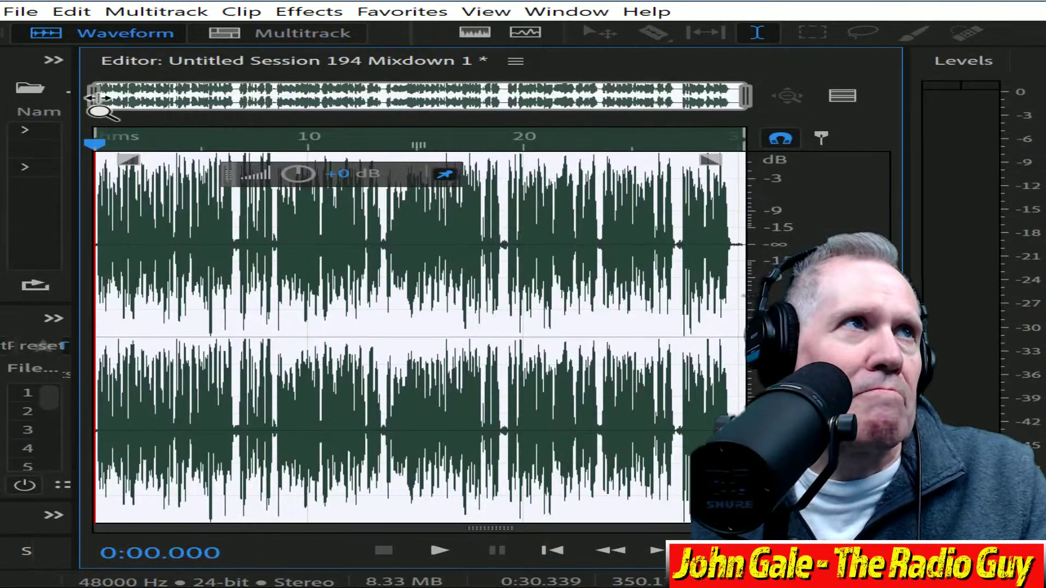
Trim the silence after the last word and before the first word of the mixdown.
drag(96, 97, 669, 97)
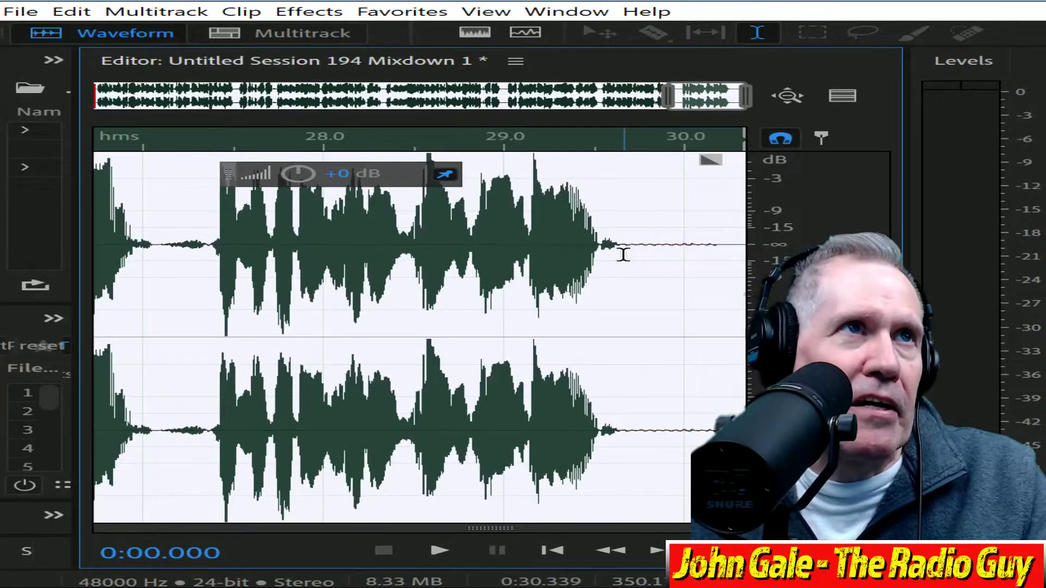
click(623, 255)
key(shift+End)
key(Delete)
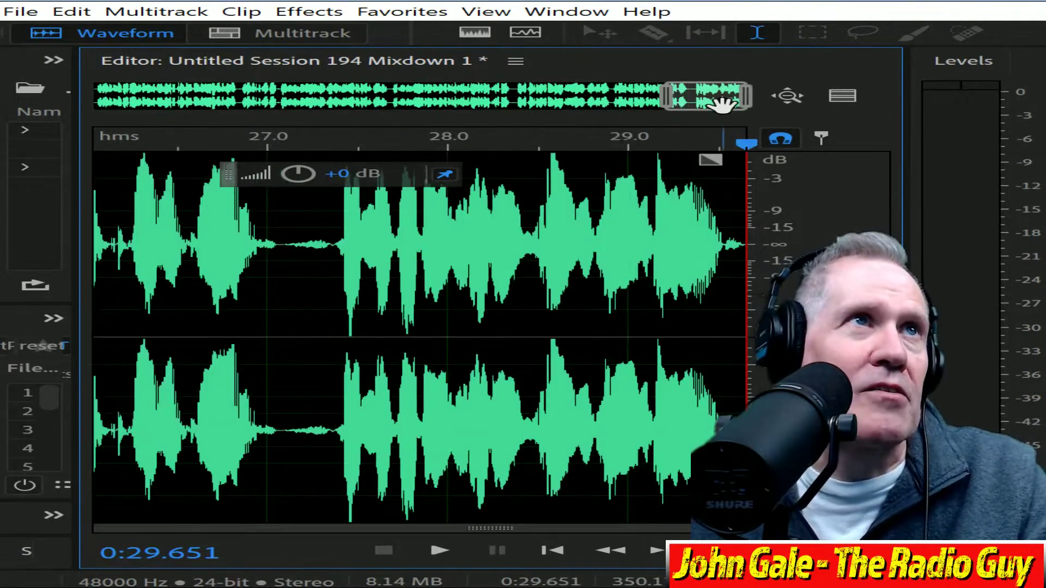
drag(722, 104, 147, 103)
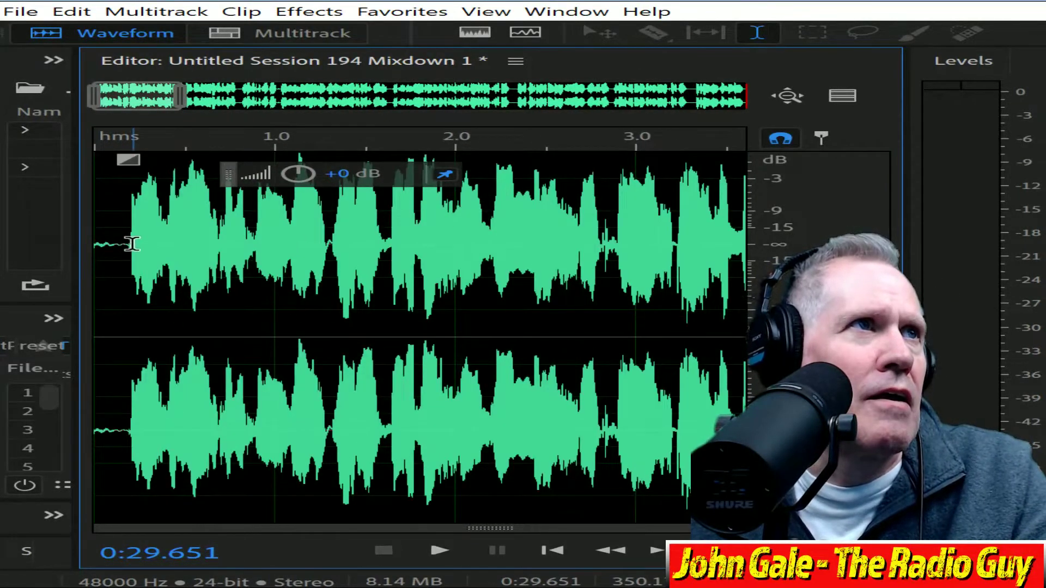
drag(129, 242, 94, 242)
key(Delete)
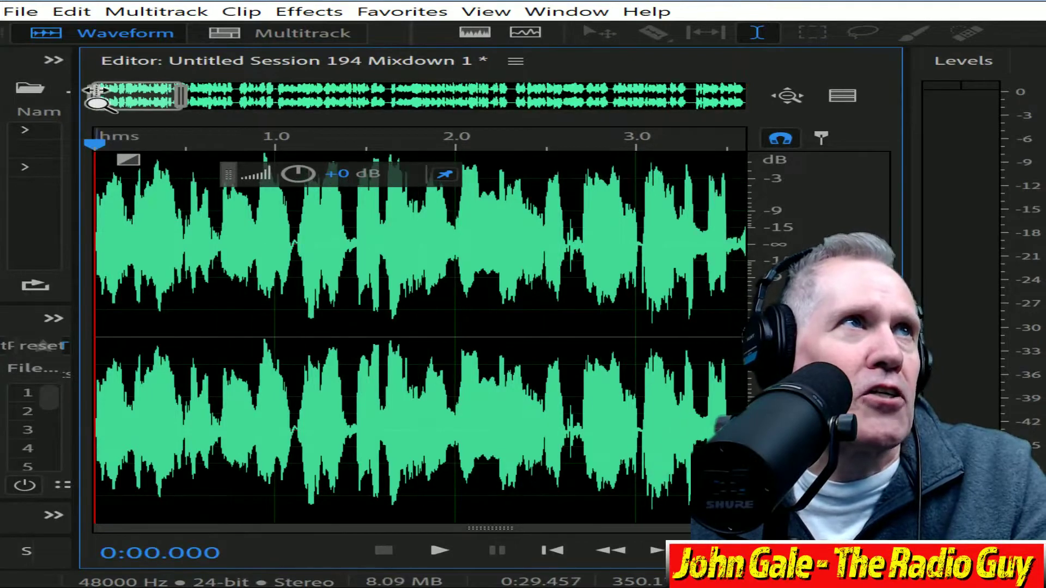
Stretch the mixdown to a new duration of 0:30.000 with the Stretch and Pitch effect.
click(309, 11)
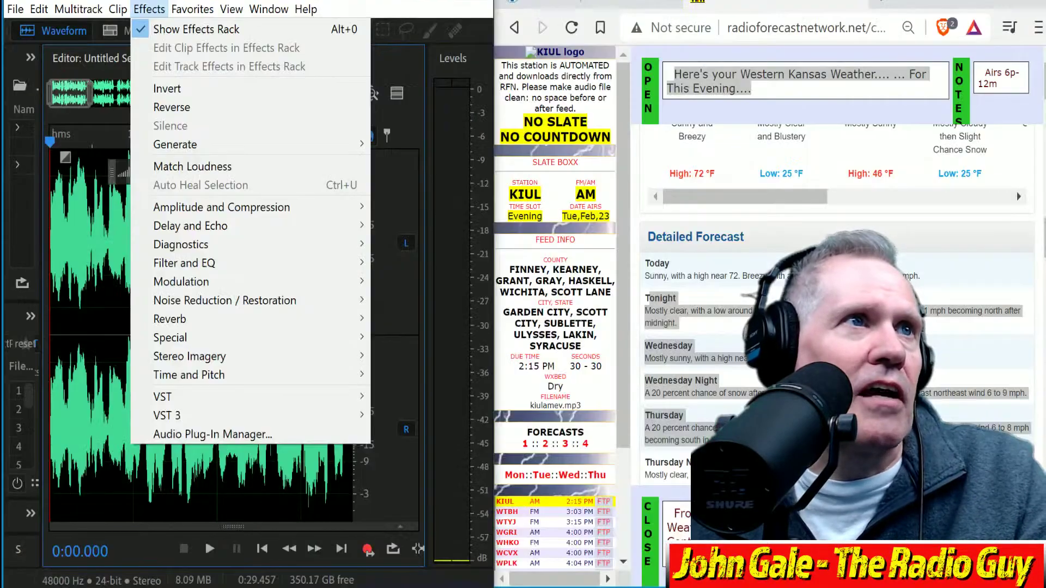
mouse_move(763, 388)
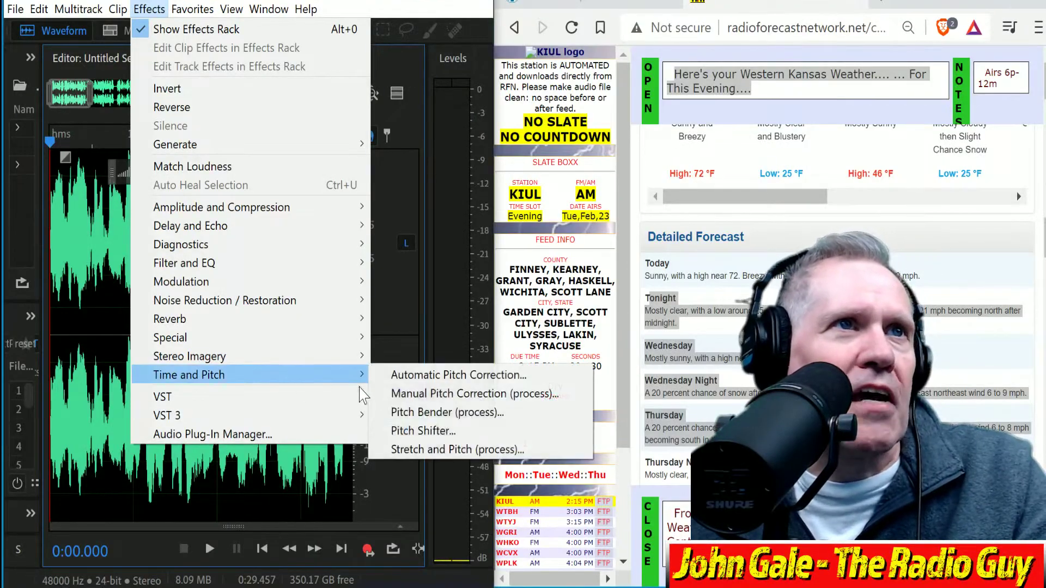
click(455, 449)
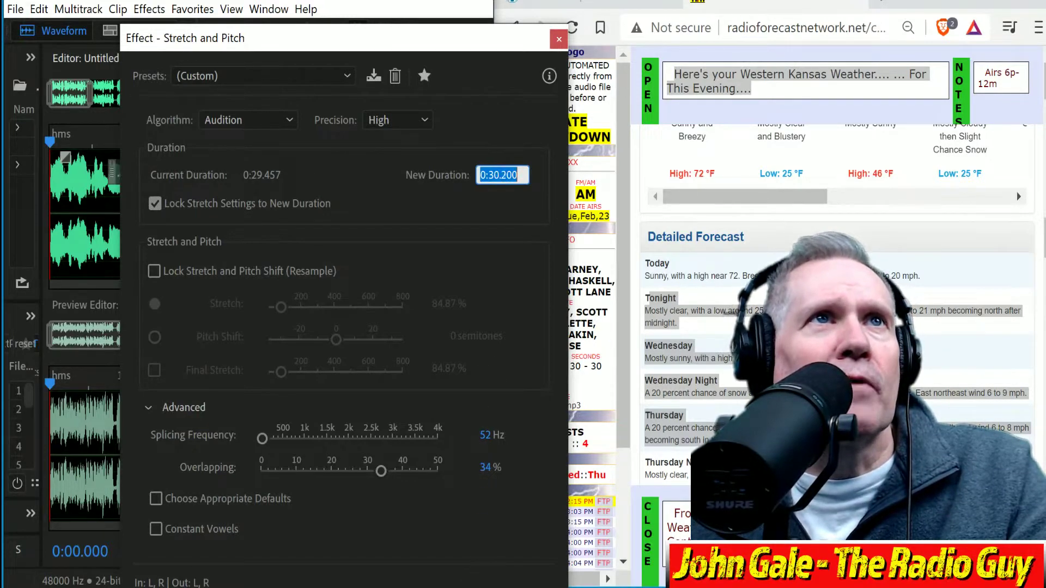
click(425, 582)
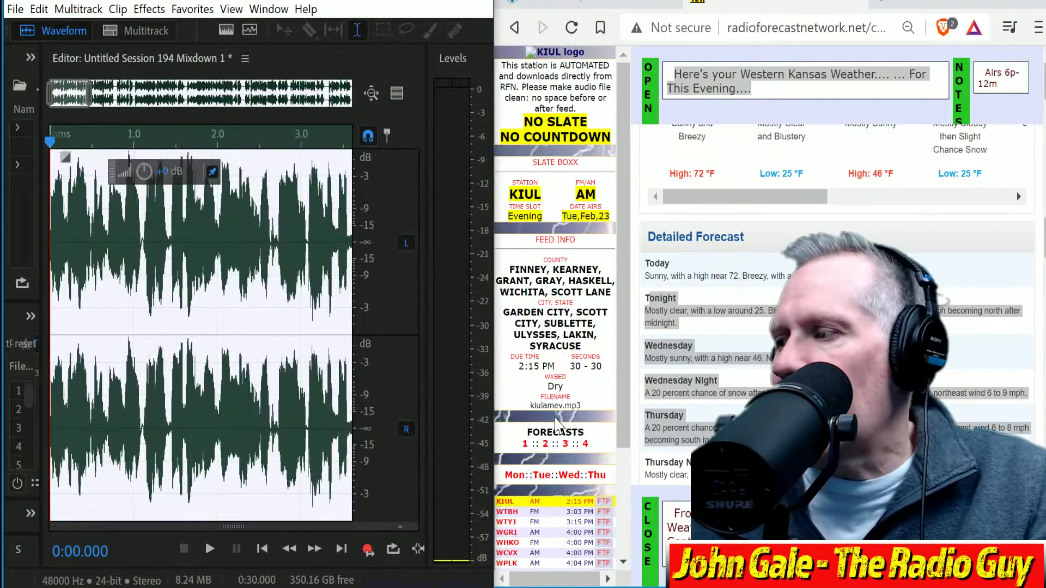
Play back the stretched mixdown and copy the suggested file name from the KIUL AM feed's FTP page.
click(211, 550)
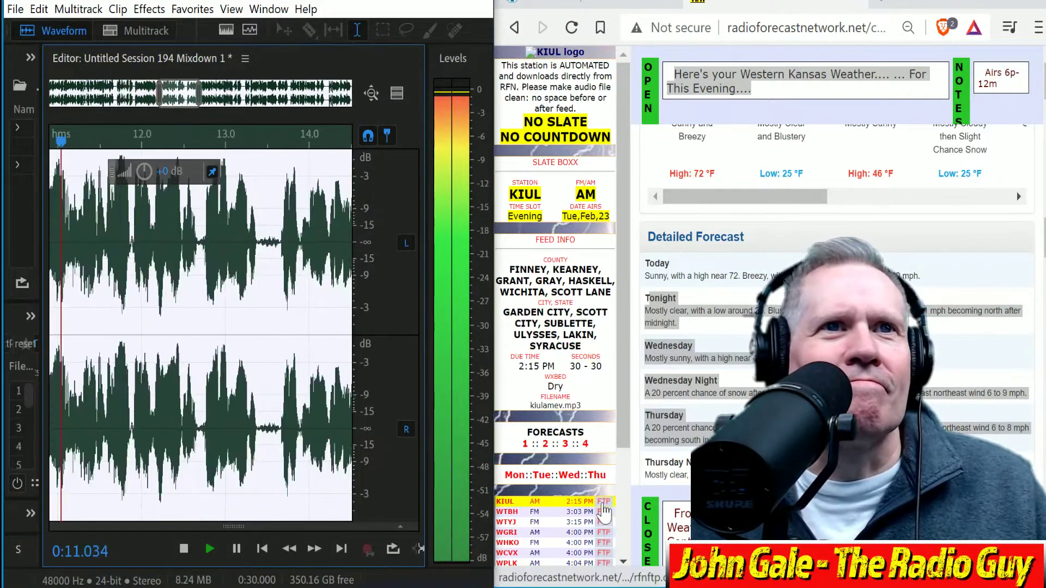
click(596, 496)
double_click(788, 116)
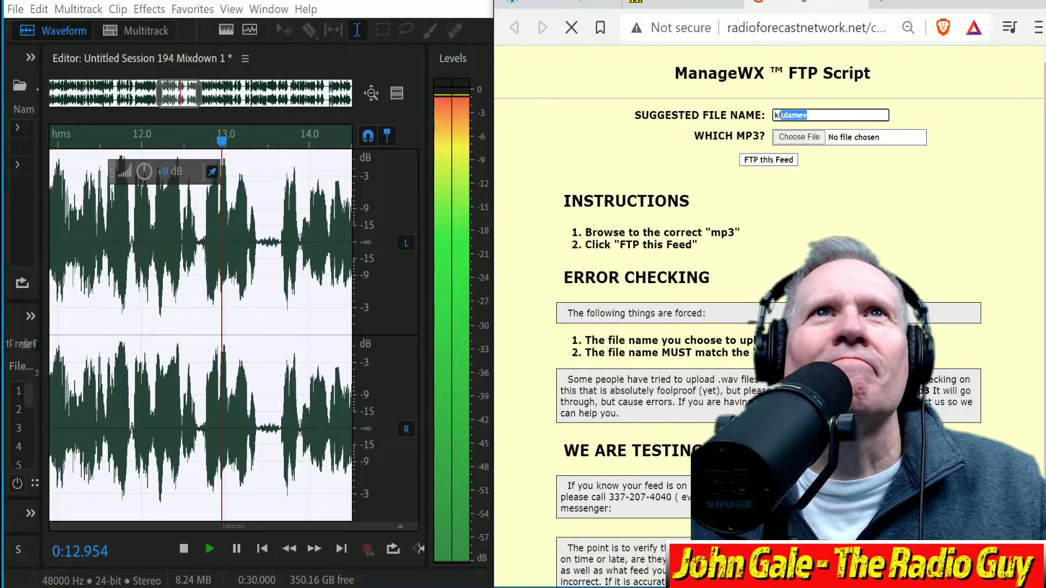
right_click(801, 117)
click(822, 134)
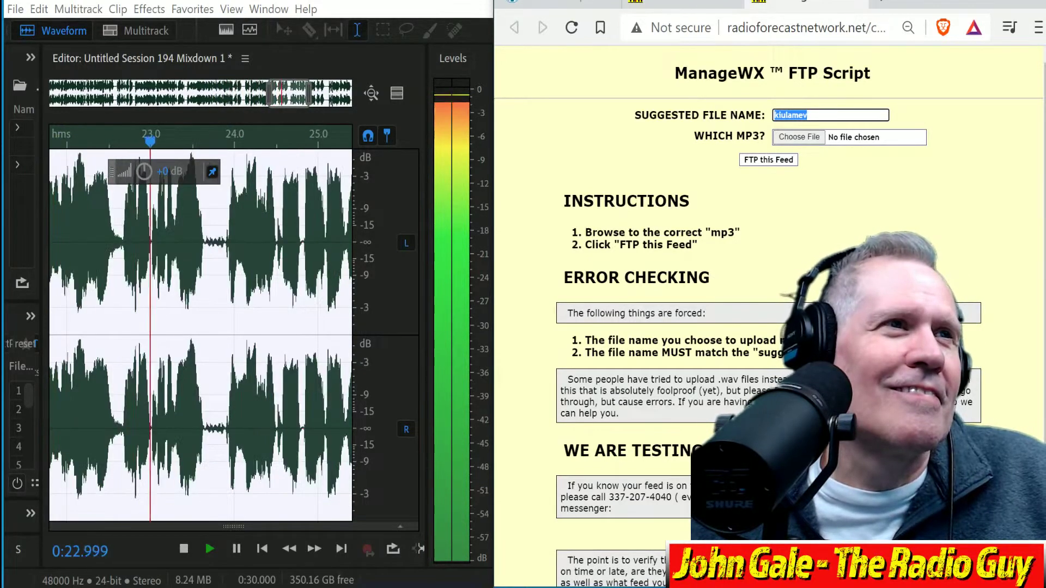
click(182, 551)
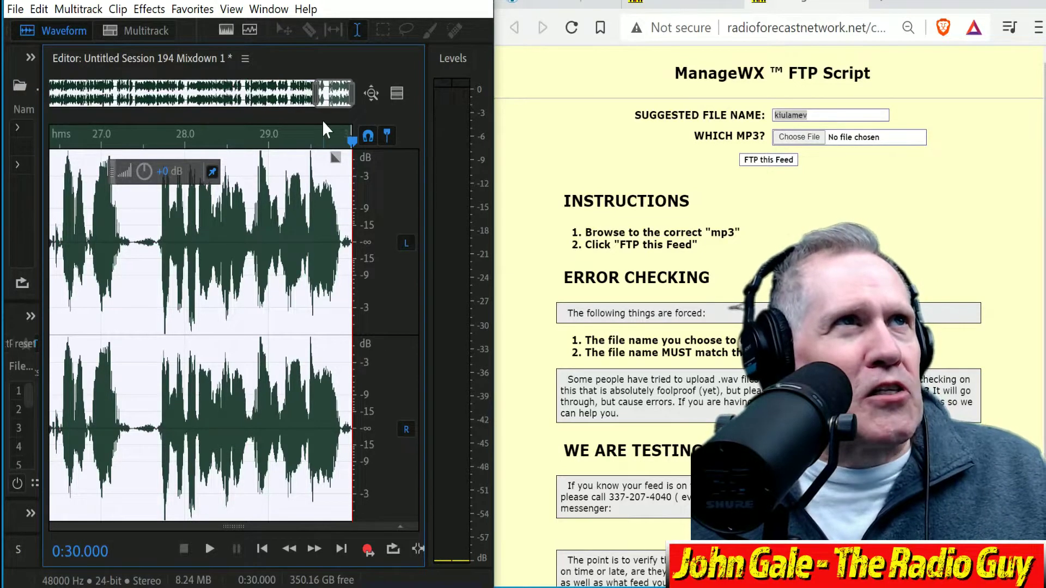
Check the end and beginning of the waveform, and export the mixdown to E: as kiulamev.mp3.
drag(315, 98, 338, 104)
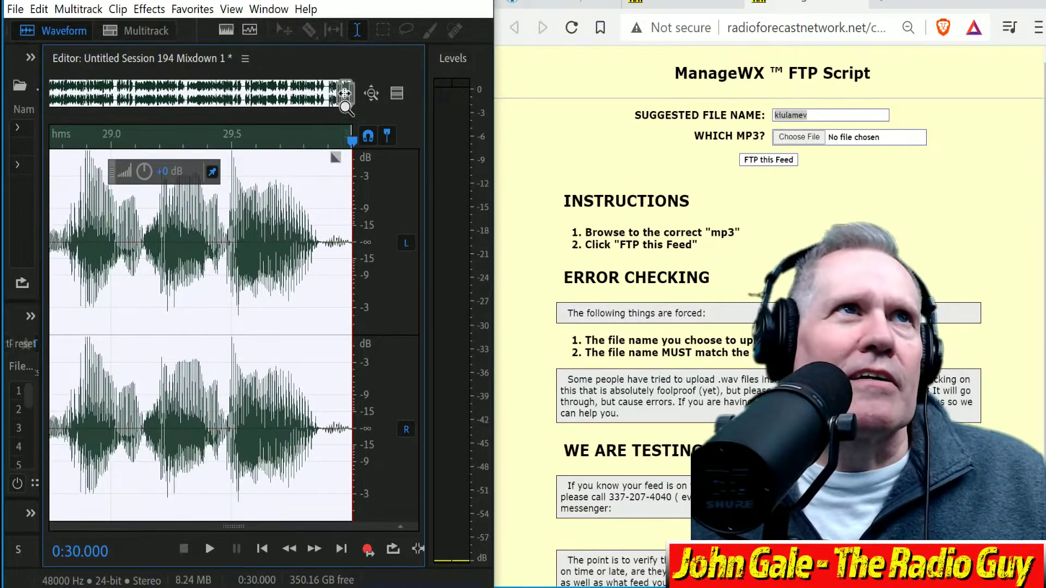
drag(346, 98, 2, 168)
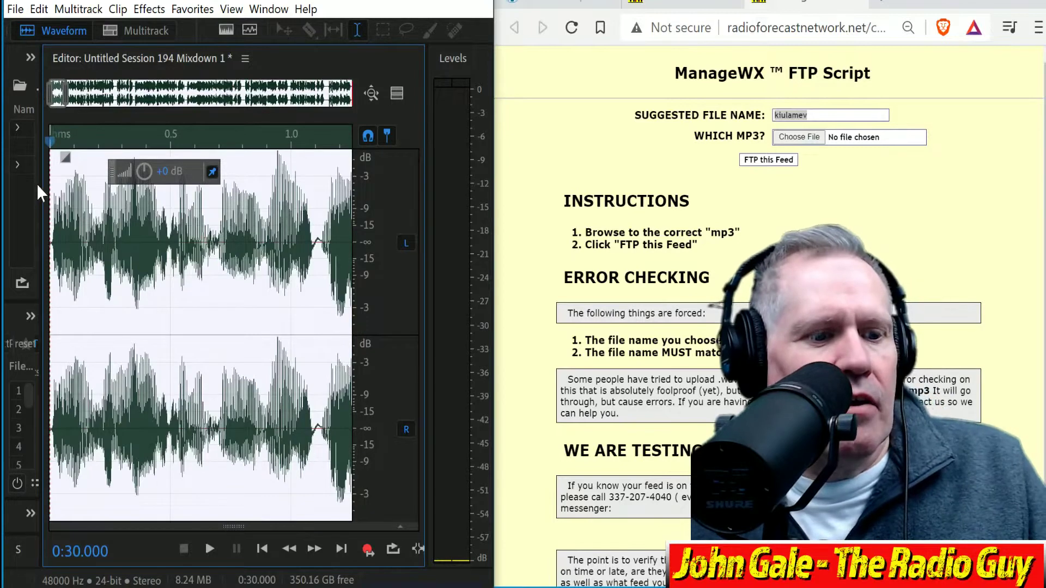
key(ctrl+shift+e)
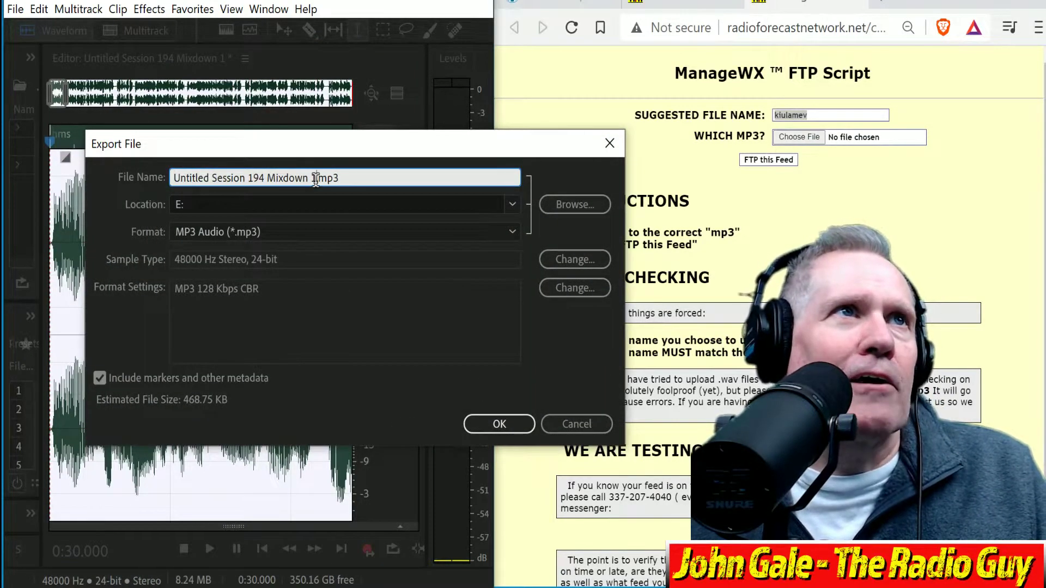
drag(318, 179, 3, 128)
key(ctrl+v)
click(499, 424)
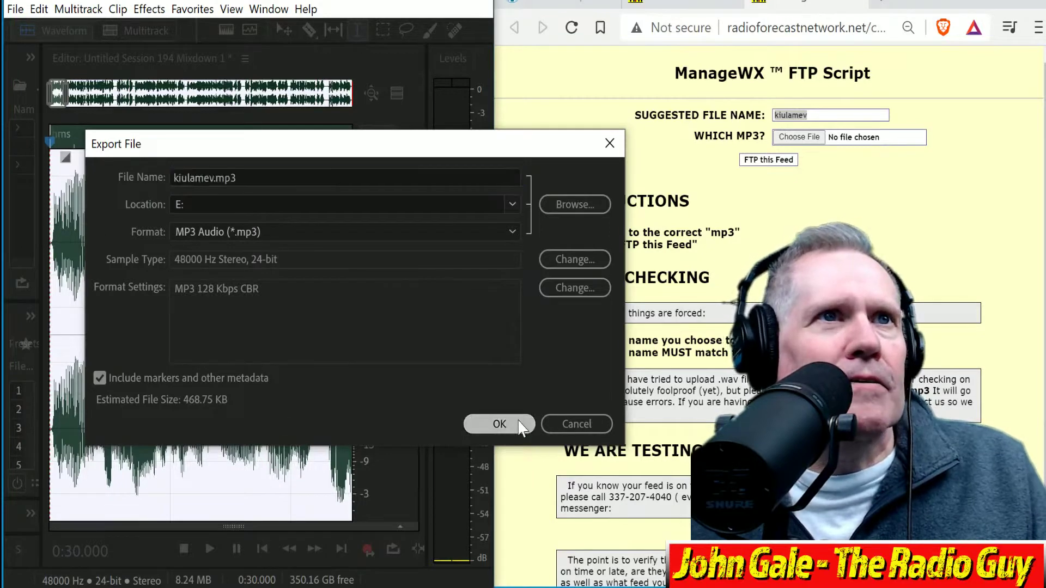
click(423, 324)
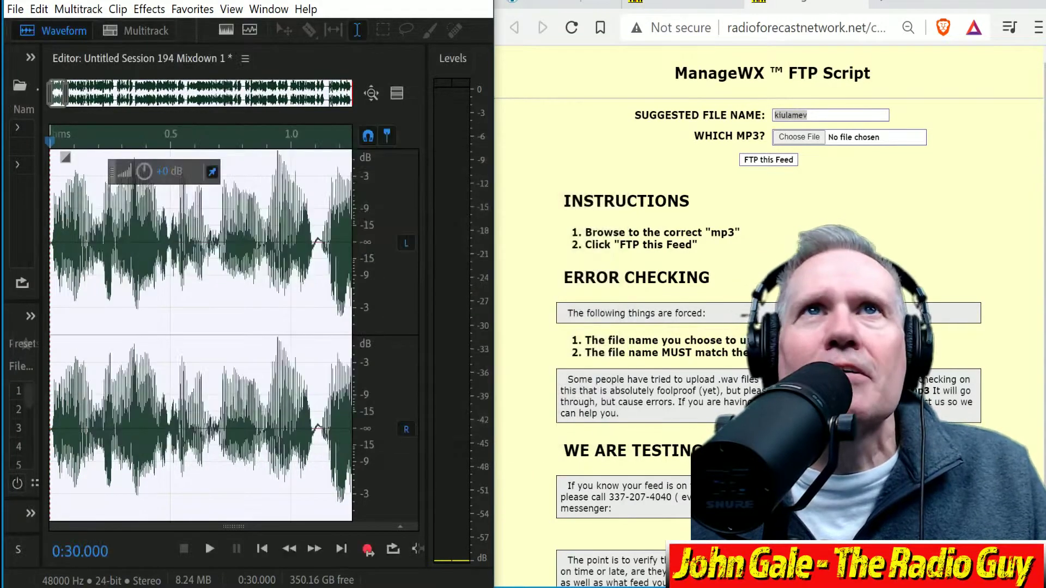
Upload kiulamev.mp3 from drive E: through the ManageWX FTP Script page and close the results page.
click(799, 137)
click(708, 110)
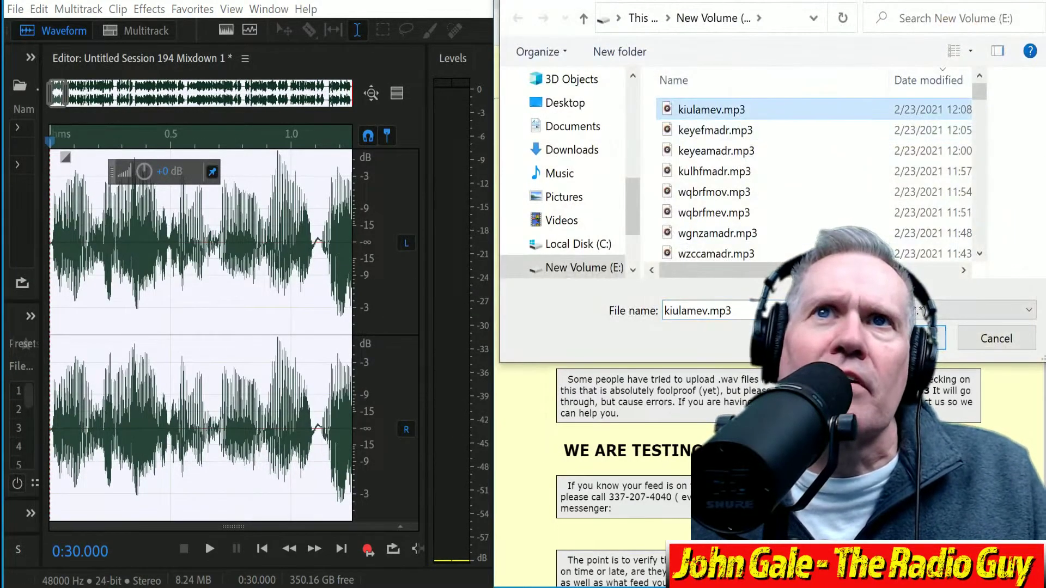
double_click(708, 110)
click(769, 159)
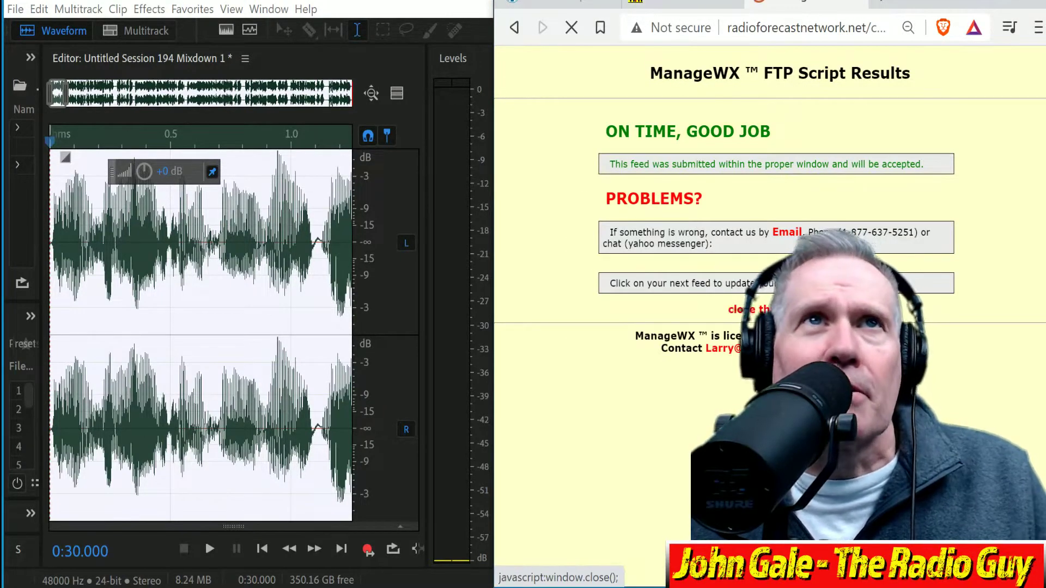
click(752, 309)
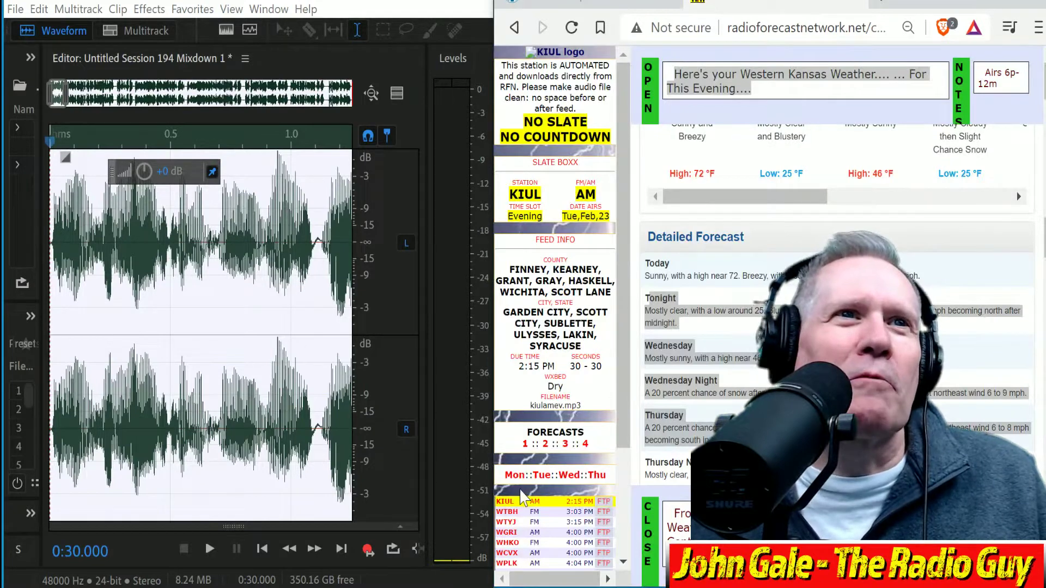
Load the WTBH FM feed in ManageWX and close all open files in Audition without saving any changes.
click(15, 9)
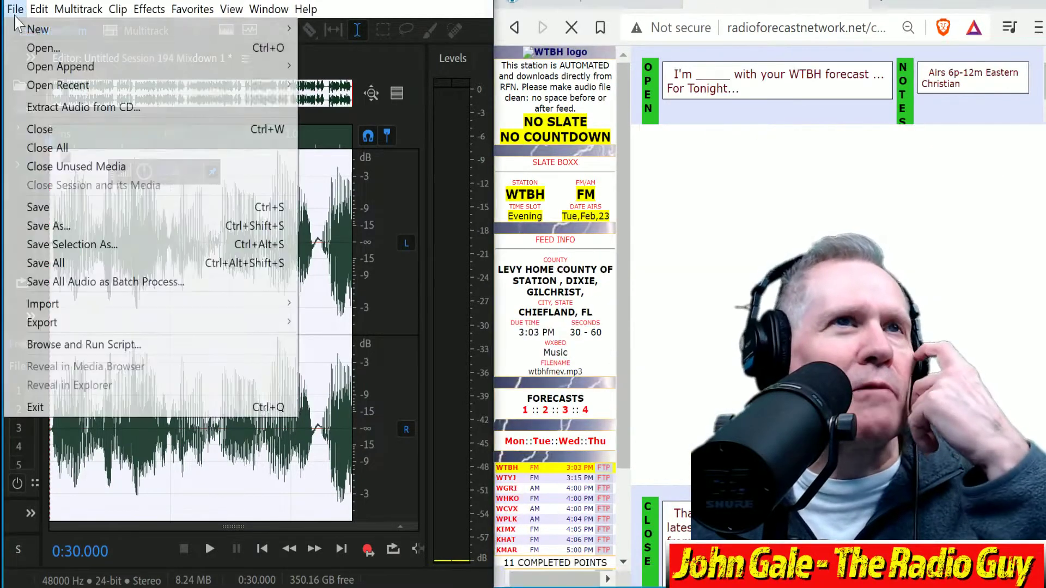
click(47, 147)
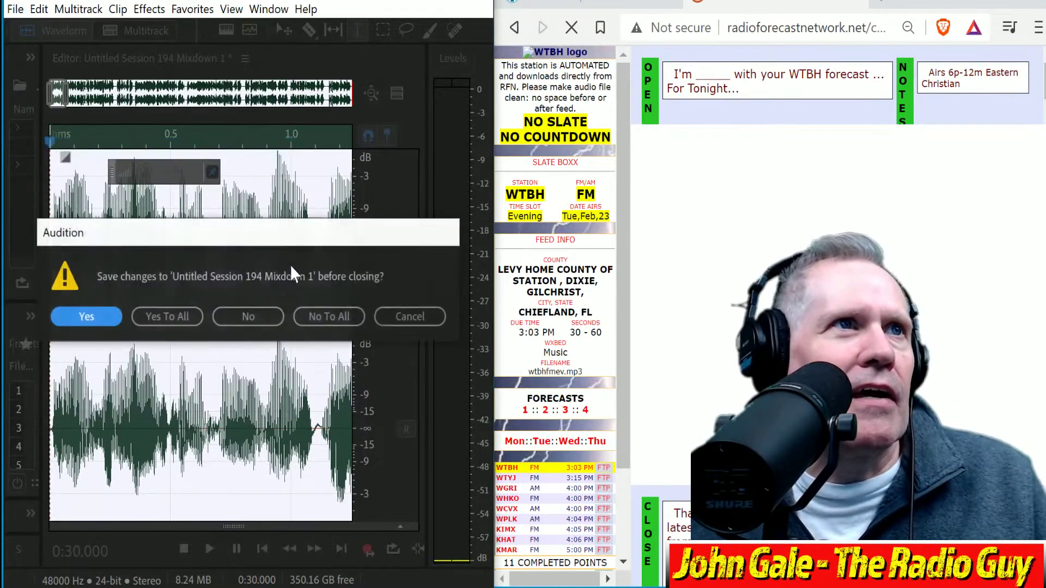
click(335, 317)
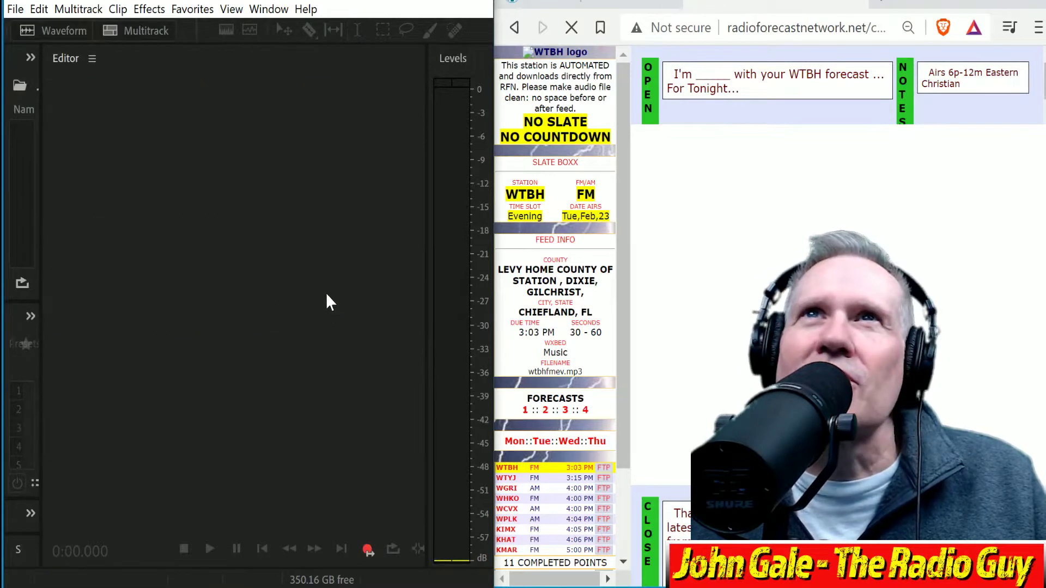
Create a new multitrack session in E: from the WTBH music bed template and narrow the track controls to widen the timeline.
click(151, 30)
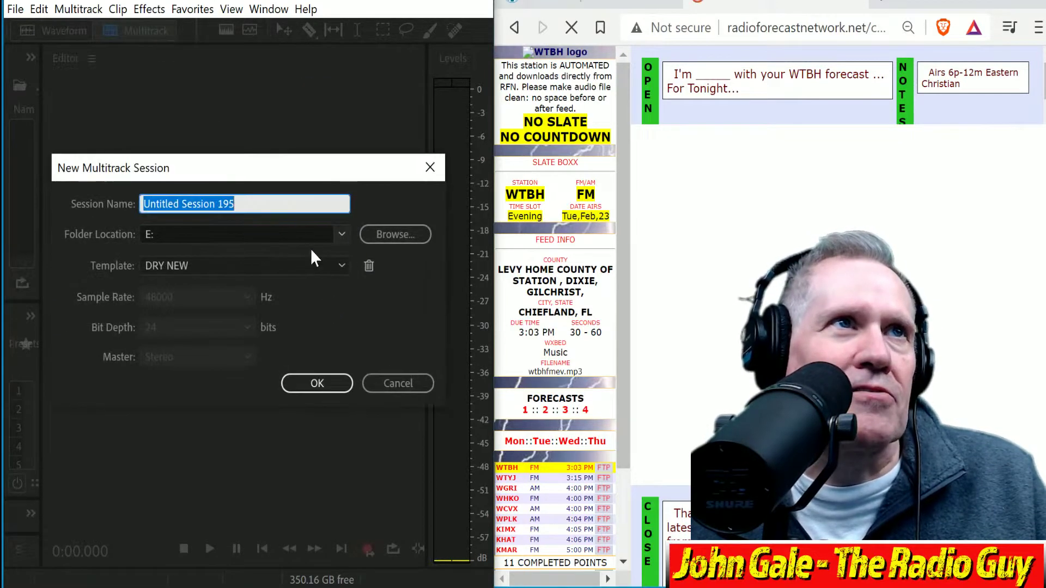
click(335, 266)
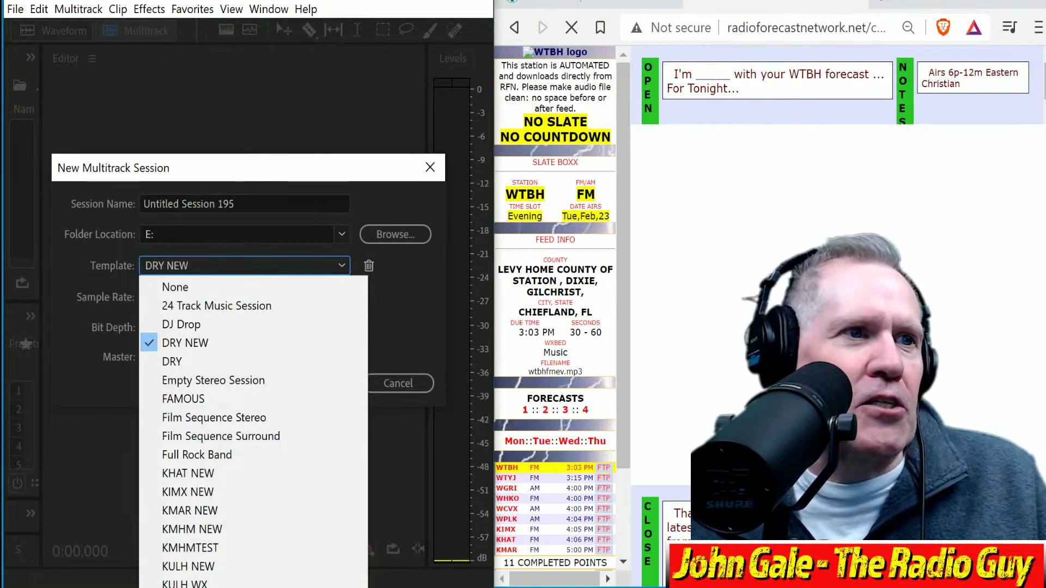
key(w)
key(Return)
click(316, 380)
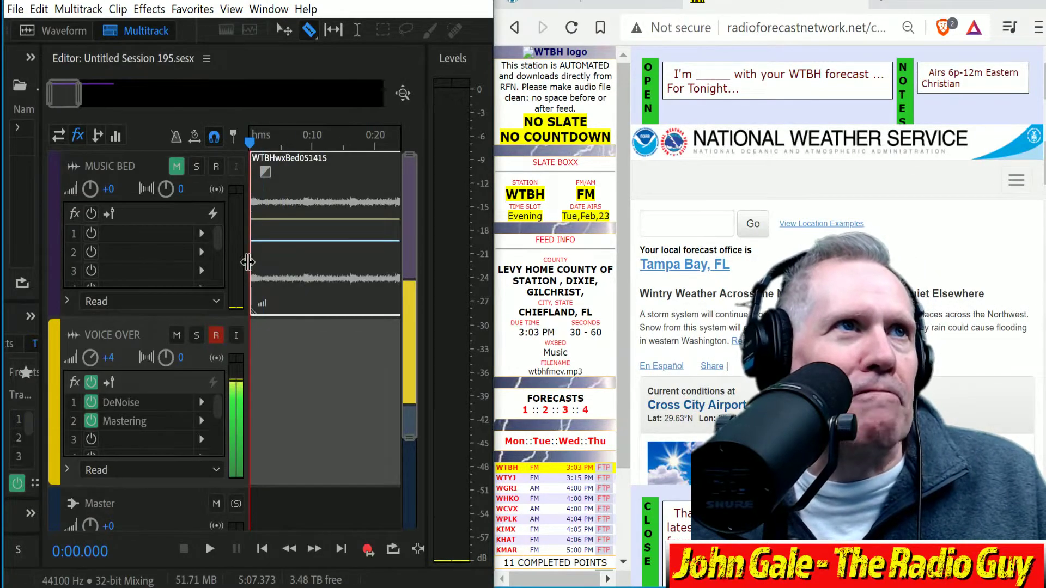
drag(248, 262, 191, 262)
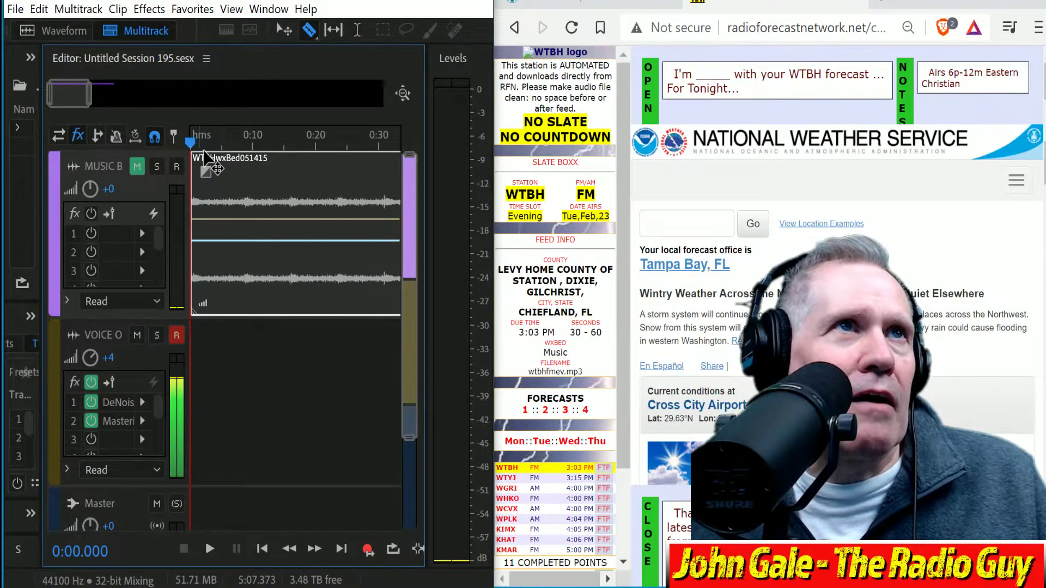
drag(71, 94, 204, 117)
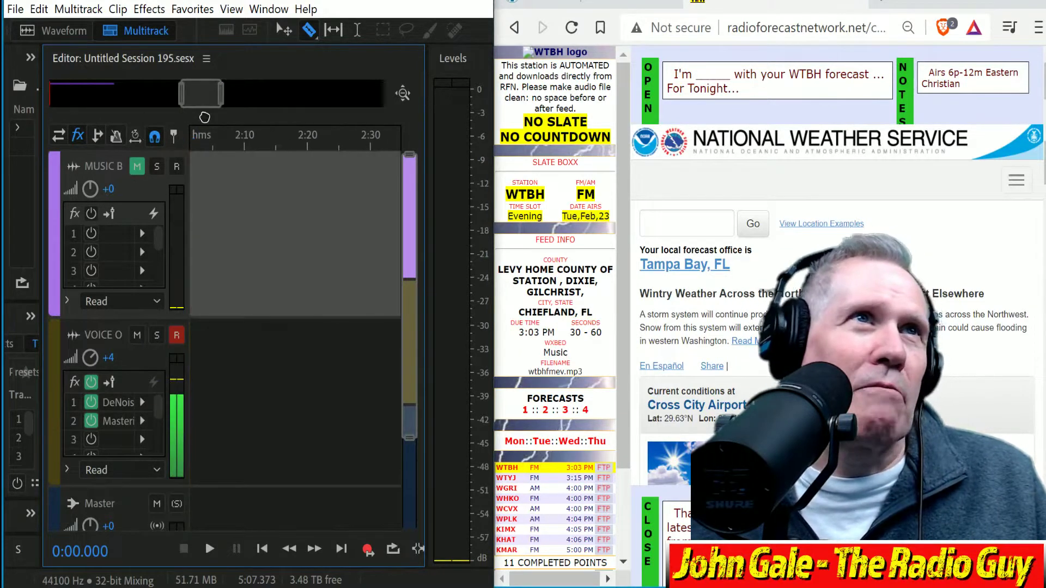